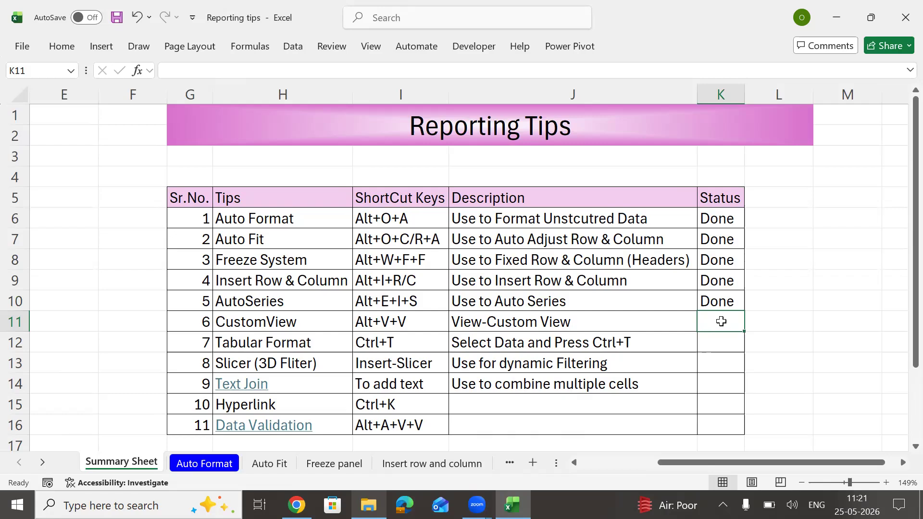
# Step: Extend a selection across row 11 of the Reporting Tips list
pyautogui.press('Left')
pyautogui.press('Left')
pyautogui.press('Left')
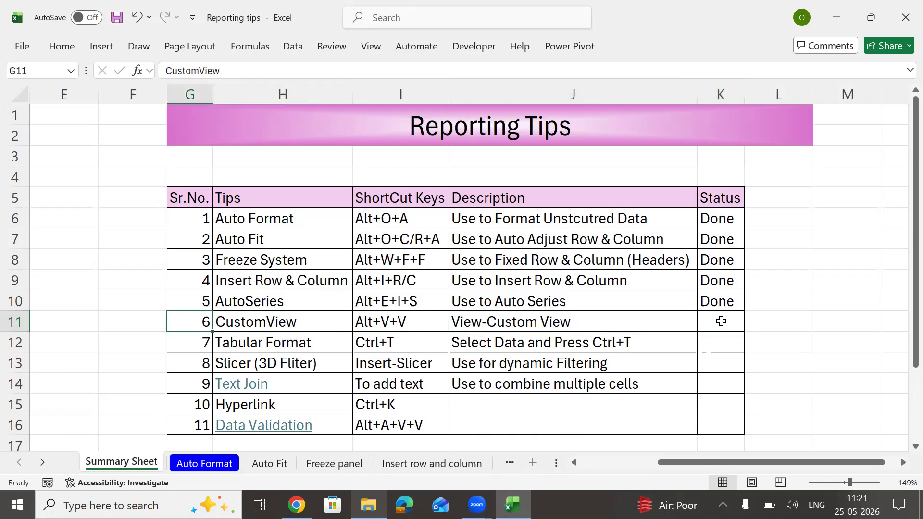
pyautogui.press('Right')
pyautogui.press('Right')
pyautogui.press('Right')
pyautogui.press('Left')
pyautogui.press('Left')
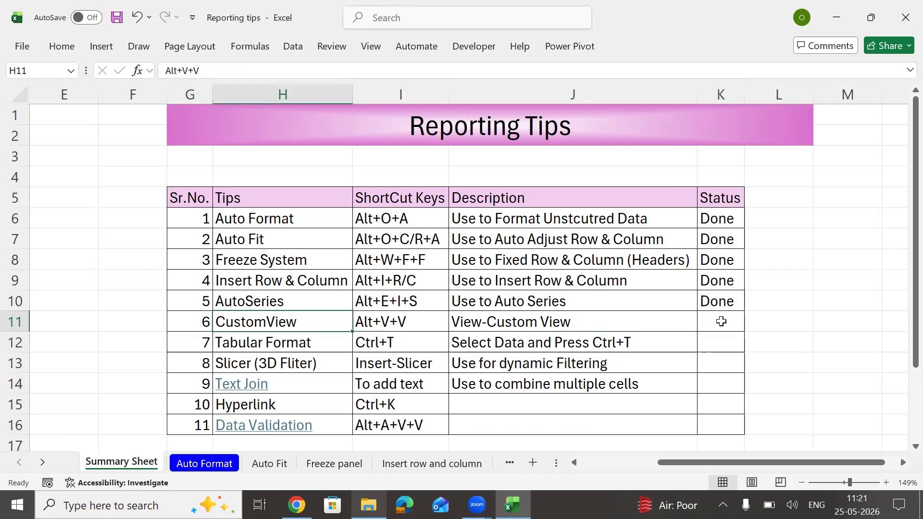
pyautogui.press('Left')
pyautogui.hotkey('shift', 'Right')
pyautogui.hotkey('shift', 'Right')
pyautogui.hotkey('shift', 'Right')
pyautogui.hotkey('shift', 'Right')
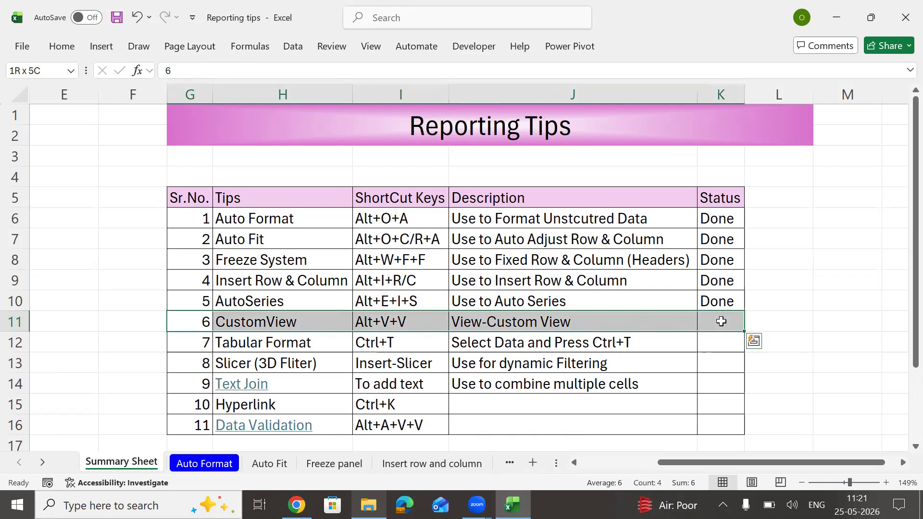
# Step: Select the tips table G5:K16 from the Sr.No. header, then deselect it
pyautogui.moveTo(194, 197); pyautogui.dragTo(289, 197)
pyautogui.moveTo(657, 339); pyautogui.dragTo(718, 424)
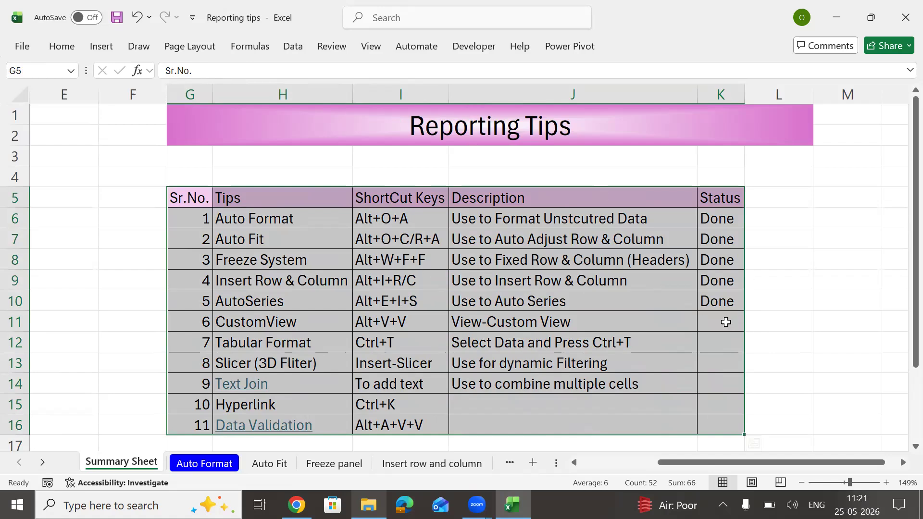
pyautogui.click(726, 322)
# Step: Copy the whole agent accounts table from the 'Insert row and column' sheet
pyautogui.click(434, 462)
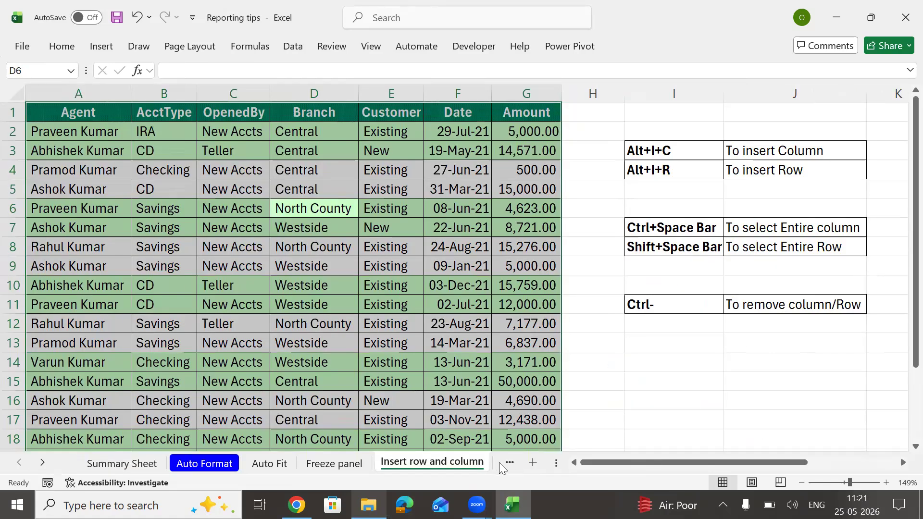
pyautogui.hotkey('ctrl', 'a')
pyautogui.hotkey('ctrl', 'c')
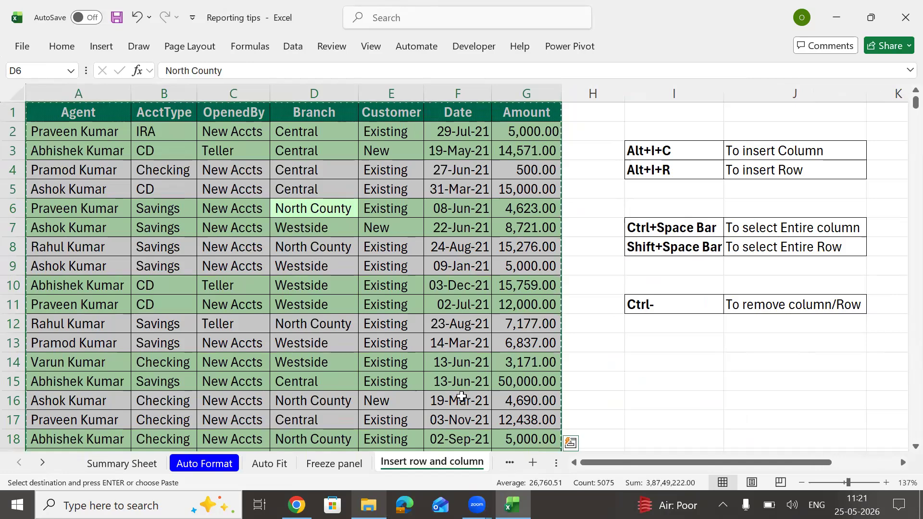
# Step: Move through the Auto series sheet to Sheet5 and pick a cell in its agent table
pyautogui.click(511, 462)
pyautogui.click(477, 463)
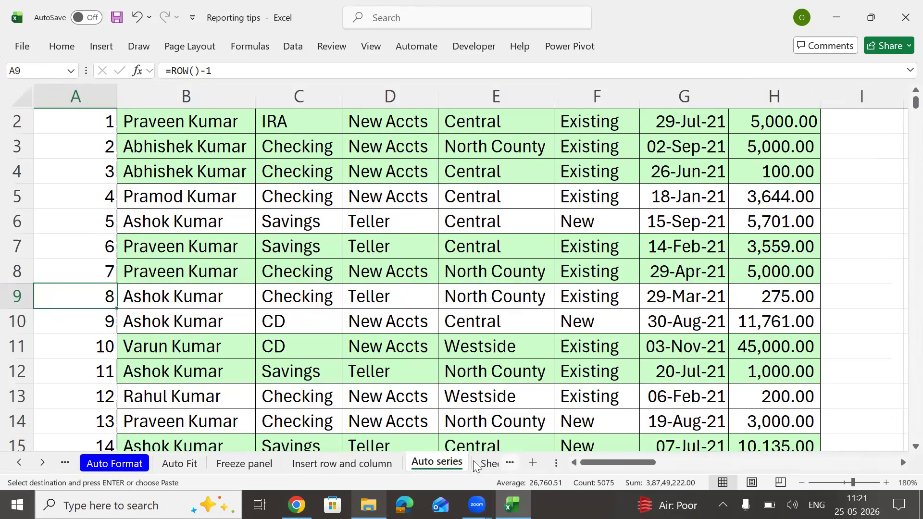
pyautogui.click(510, 462)
pyautogui.click(428, 463)
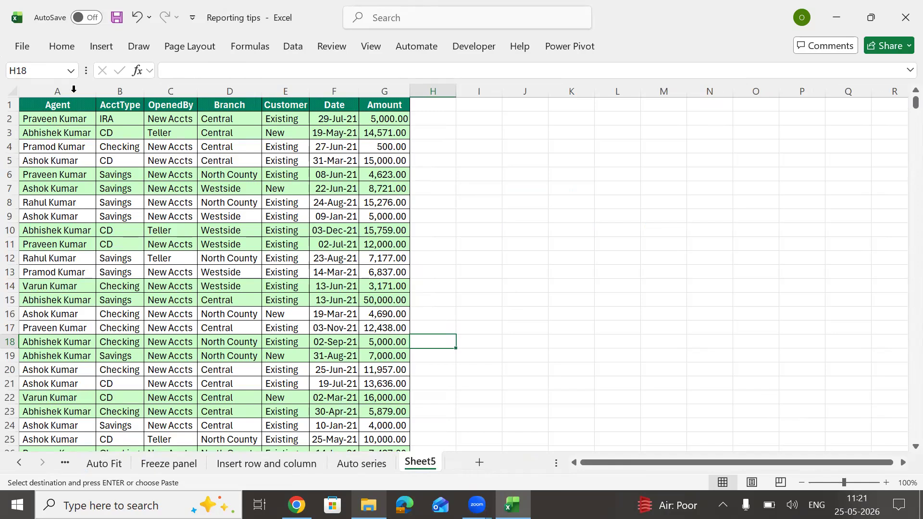
pyautogui.click(379, 464)
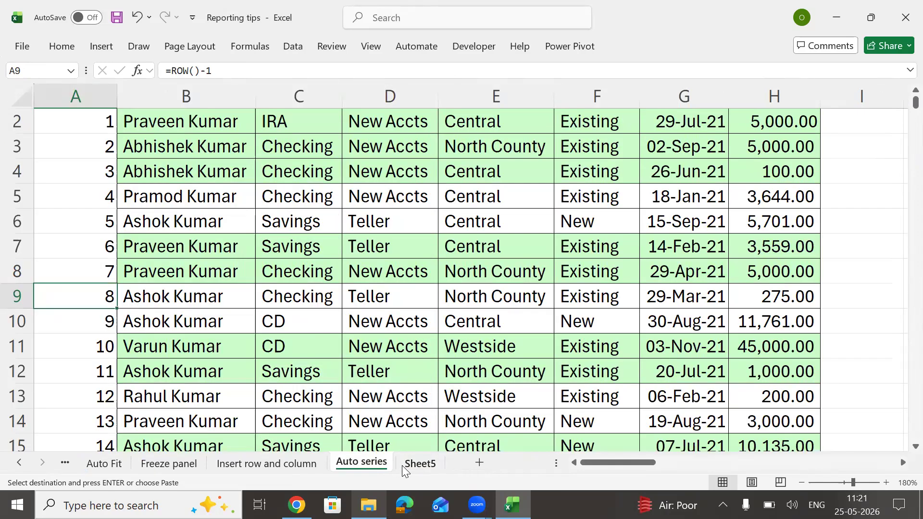
pyautogui.click(421, 463)
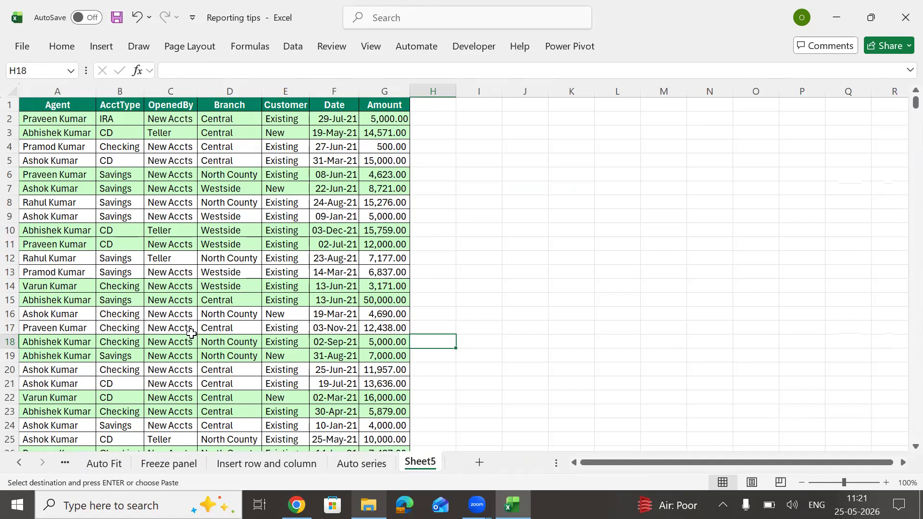
pyautogui.click(243, 143)
pyautogui.keyDown('ctrl'); pyautogui.scroll(3, 244, 142); pyautogui.keyUp('ctrl')
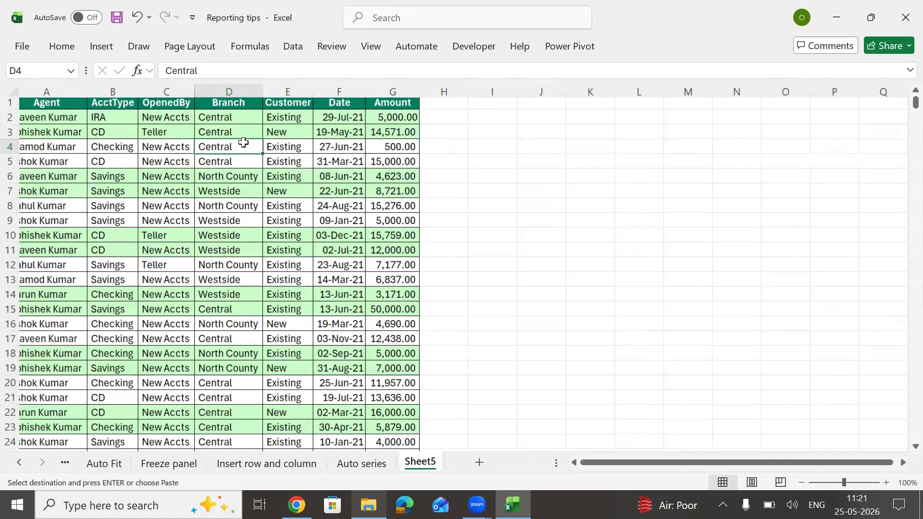
pyautogui.hotkey('ctrl', 'Home')
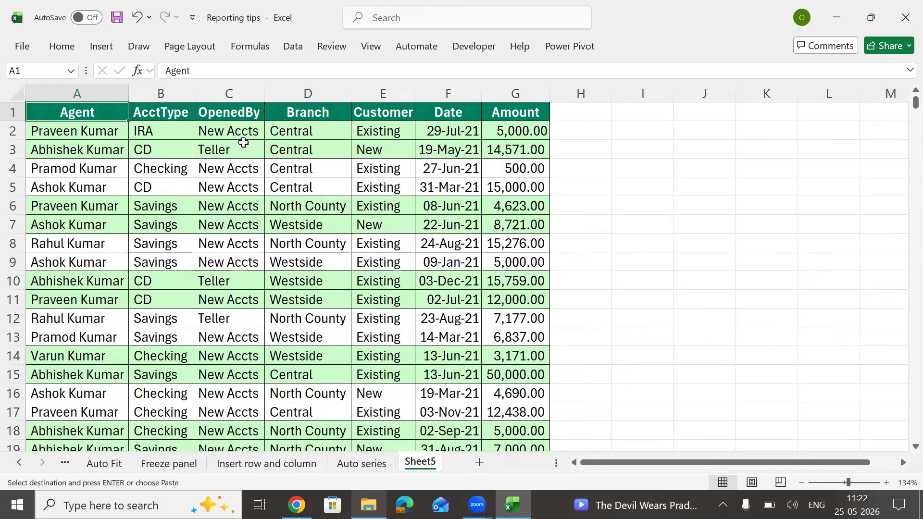
# Step: Turn on header filters and filter the Agent column to a single agent
pyautogui.hotkey('ctrl', 'shift', 'l')
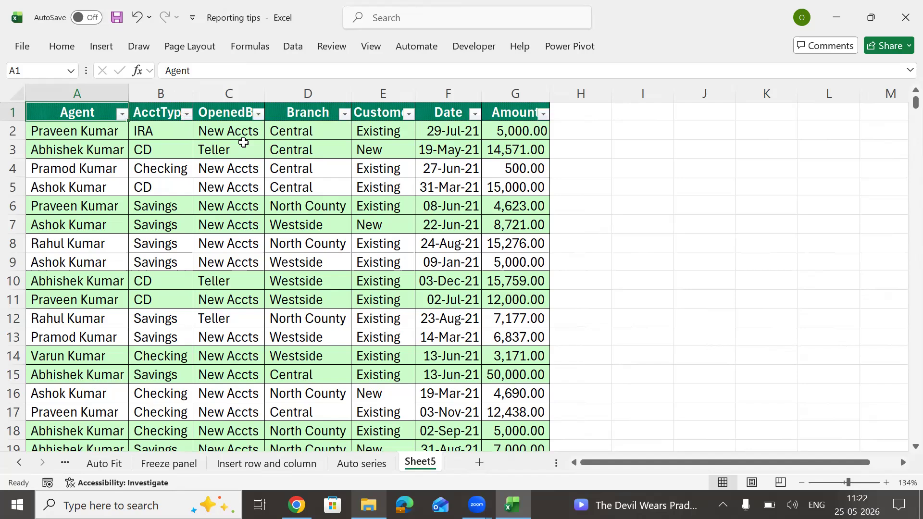
pyautogui.hotkey('alt', 'Down')
pyautogui.press('Down')
pyautogui.press('Down')
pyautogui.press('Down')
pyautogui.press('Down')
pyautogui.press('Down')
pyautogui.press('Down')
pyautogui.press('Down')
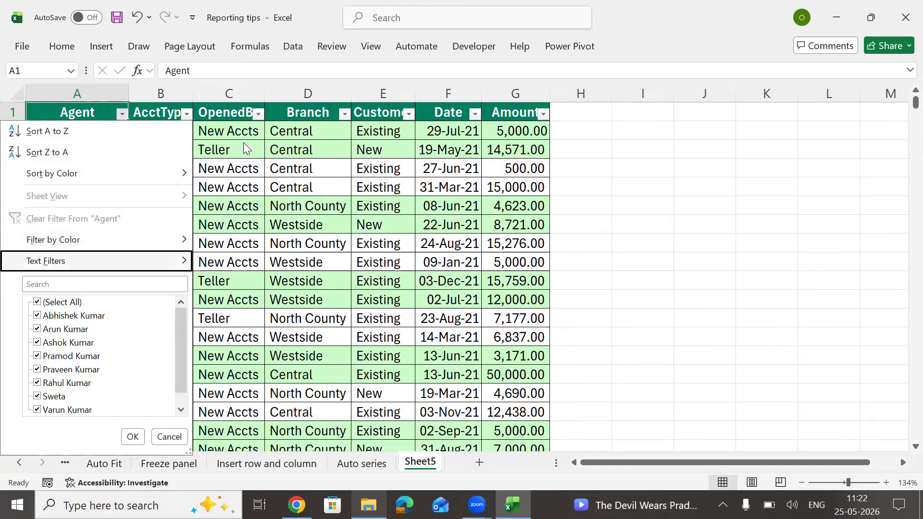
pyautogui.press('space')
pyautogui.press('Down')
pyautogui.press('Down')
pyautogui.press('Down')
pyautogui.press('space')
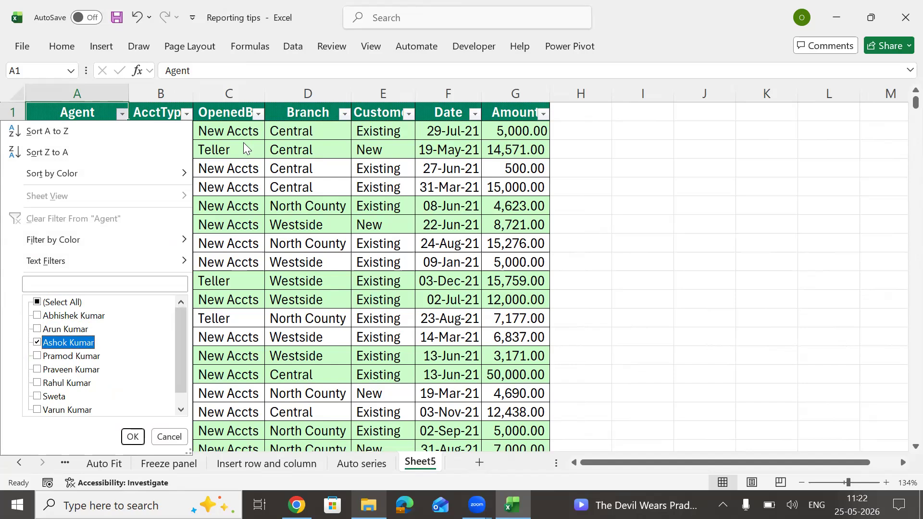
pyautogui.press('space')
pyautogui.press('Down')
pyautogui.press('Down')
pyautogui.press('Down')
pyautogui.press('Up')
pyautogui.press('Up')
pyautogui.press('Up')
pyautogui.press('space')
pyautogui.press('Return')
# Step: Filter the AcctType column to CD accounts only
pyautogui.press('Right')
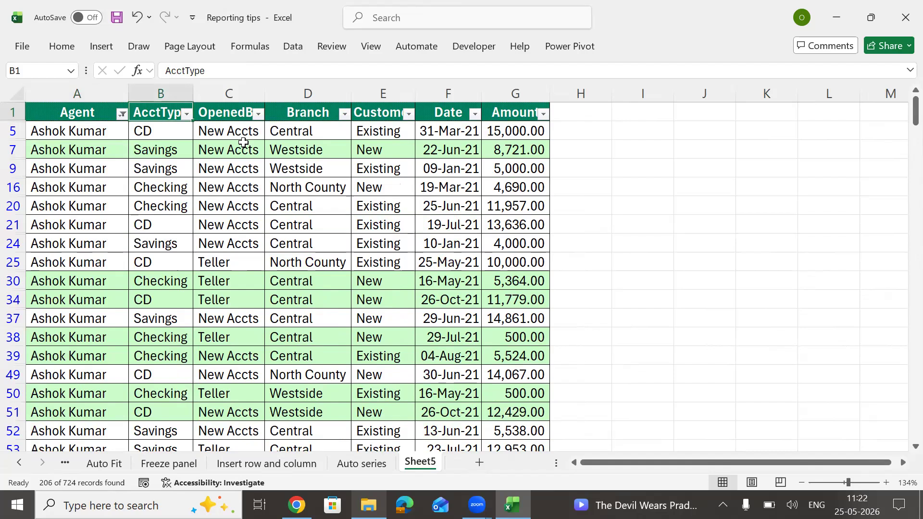
pyautogui.hotkey('alt', 'Down')
pyautogui.press('Down')
pyautogui.press('Down')
pyautogui.press('Down')
pyautogui.press('Down')
pyautogui.press('Down')
pyautogui.press('Down')
pyautogui.press('Down')
pyautogui.press('space')
pyautogui.press('Down')
pyautogui.press('space')
pyautogui.press('Return')
pyautogui.press('Left')
pyautogui.press('Down')
pyautogui.hotkey('ctrl', 'shift', 'Down')
pyautogui.hotkey('ctrl', 'Home')
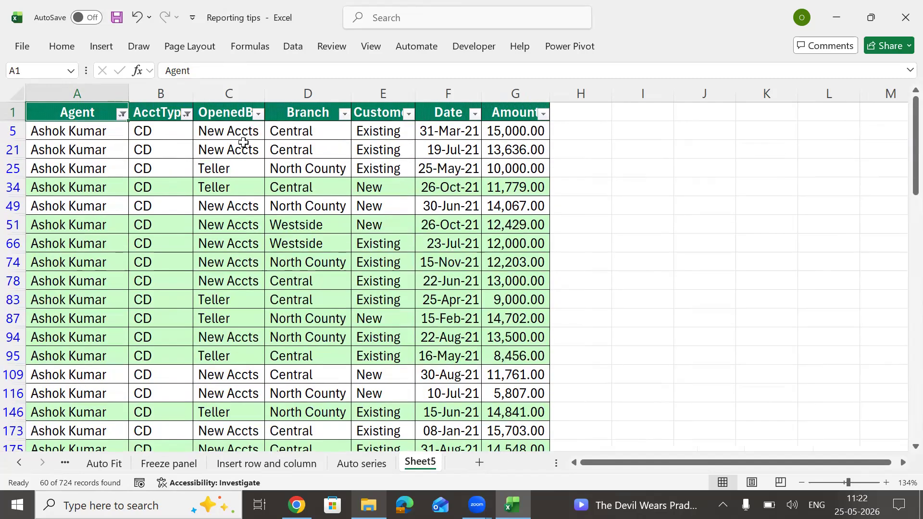
# Step: Filter the OpenedBy column to New Accts only
pyautogui.press('Right')
pyautogui.press('Right')
pyautogui.hotkey('alt', 'Down')
pyautogui.press('Tab')
pyautogui.press('space')
pyautogui.press('Down')
pyautogui.press('space')
pyautogui.press('Tab')
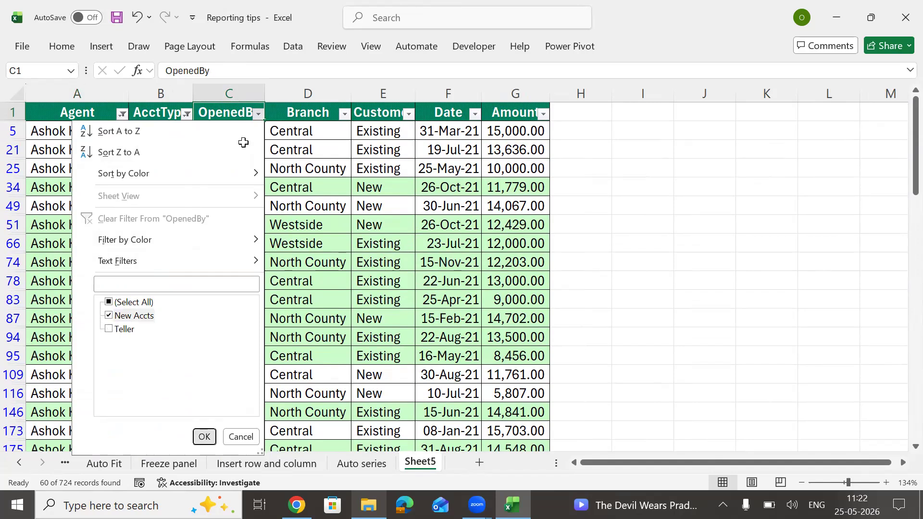
pyautogui.press('Return')
# Step: Select the filtered Agent, AcctType and OpenedBy entries to check the results
pyautogui.hotkey('ctrl', 'shift', 'Down')
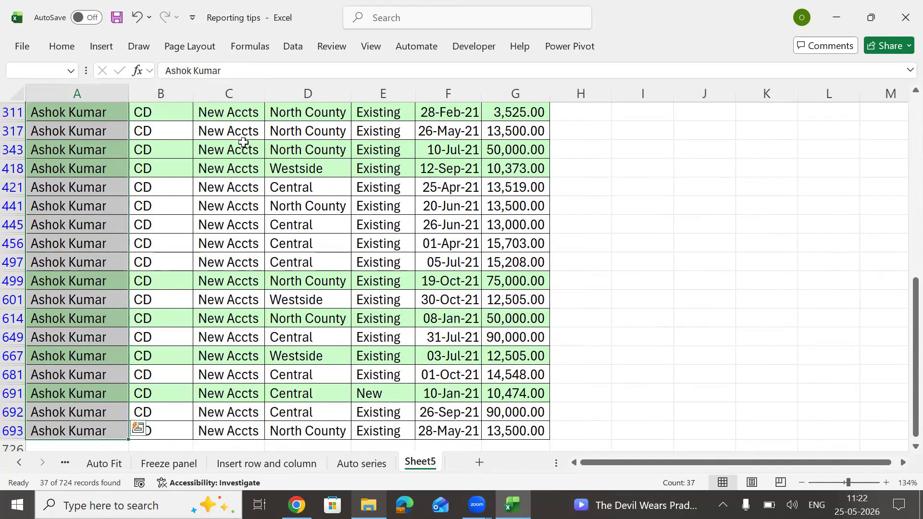
pyautogui.press('Right')
pyautogui.hotkey('ctrl', 'shift', 'Down')
pyautogui.press('Right')
pyautogui.hotkey('ctrl', 'shift', 'Down')
pyautogui.hotkey('ctrl', 'Up')
# Step: Filter the Branch column to Central only
pyautogui.press('Right')
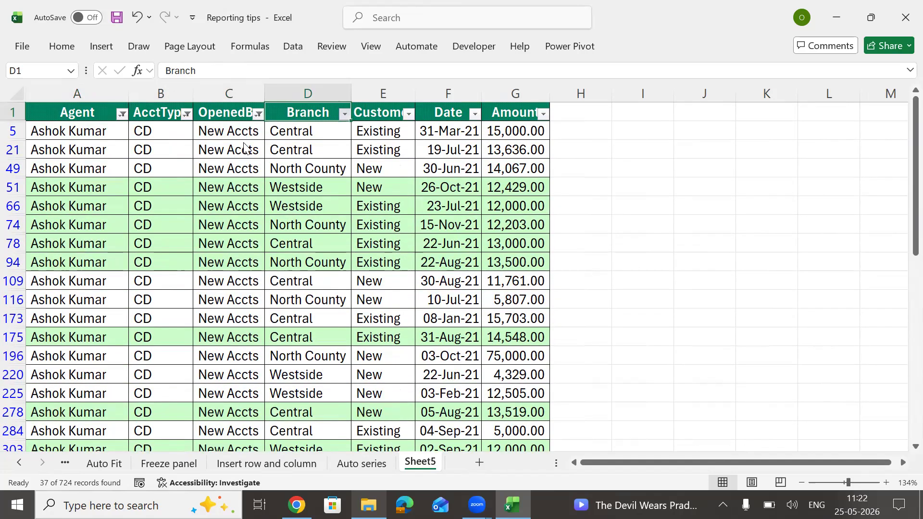
pyautogui.hotkey('alt', 'Down')
pyautogui.press('Down')
pyautogui.press('Down')
pyautogui.press('Down')
pyautogui.press('Down')
pyautogui.press('Down')
pyautogui.press('Down')
pyautogui.press('space')
pyautogui.press('Down')
pyautogui.press('space')
pyautogui.press('Return')
pyautogui.press('Down')
pyautogui.hotkey('ctrl', 'shift', 'Down')
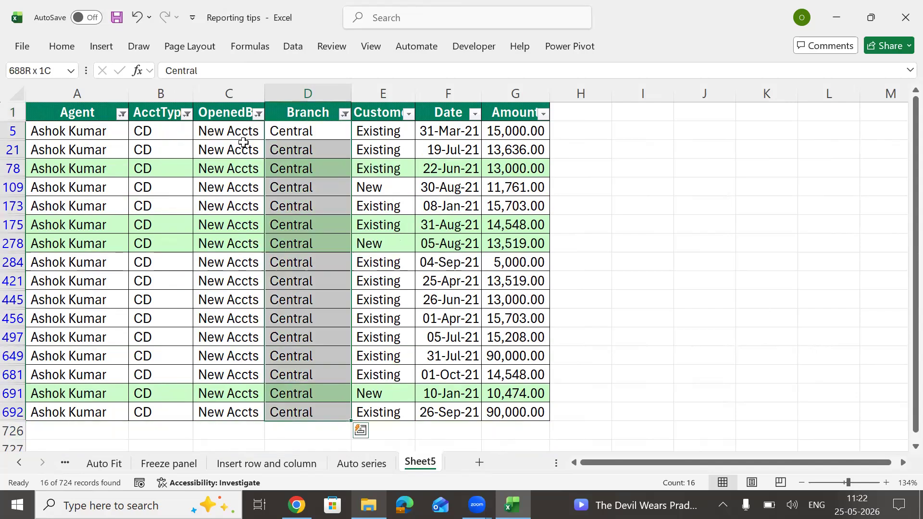
pyautogui.hotkey('ctrl', 'Up')
# Step: Filter the Customer column to Existing customers only
pyautogui.press('Right')
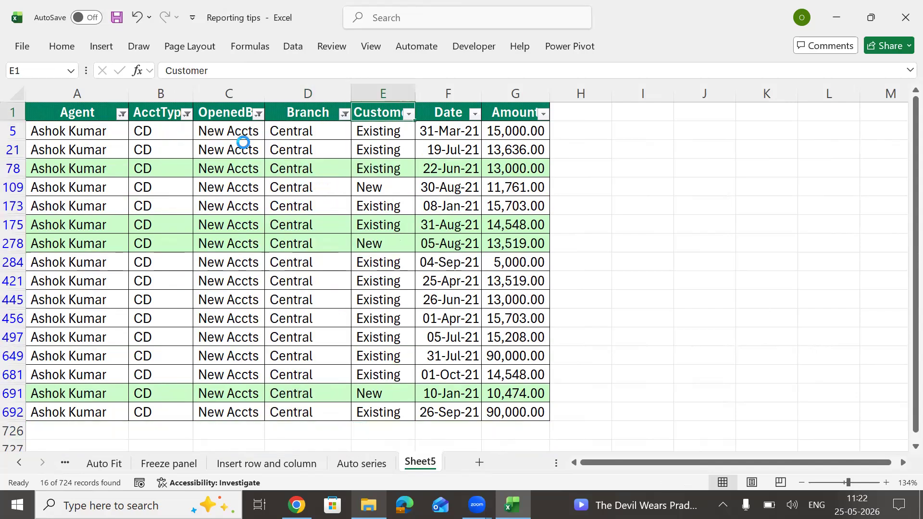
pyautogui.hotkey('alt', 'Down')
pyautogui.press('Down')
pyautogui.press('Down')
pyautogui.press('Down')
pyautogui.press('Down')
pyautogui.press('Down')
pyautogui.press('Down')
pyautogui.press('Down')
pyautogui.press('space')
pyautogui.press('Down')
pyautogui.press('space')
pyautogui.press('Return')
pyautogui.press('Right')
pyautogui.press('Right')
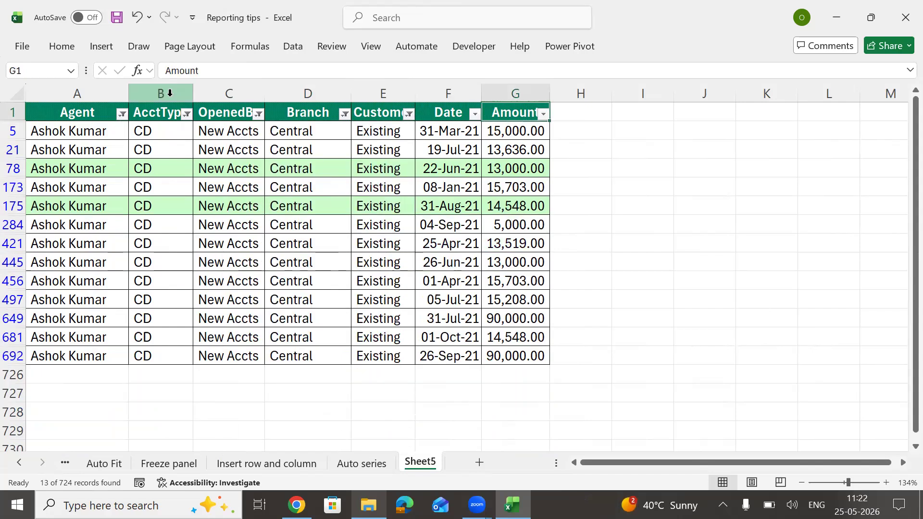
# Step: Hide columns B through F and select the visible filtered data
pyautogui.moveTo(166, 93); pyautogui.dragTo(260, 93)
pyautogui.moveTo(382, 120); pyautogui.dragTo(445, 114)
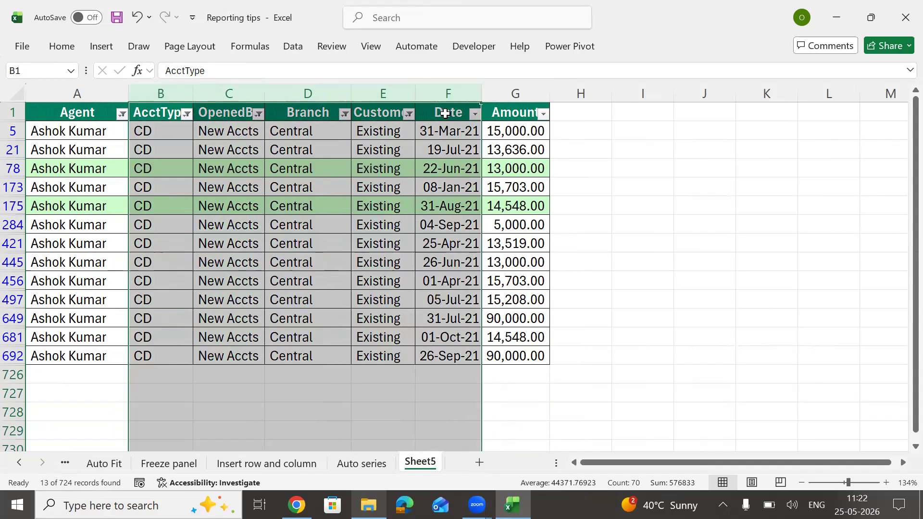
pyautogui.hotkey('ctrl', '0')
pyautogui.press('Left')
pyautogui.hotkey('ctrl', 'shift', 'Right')
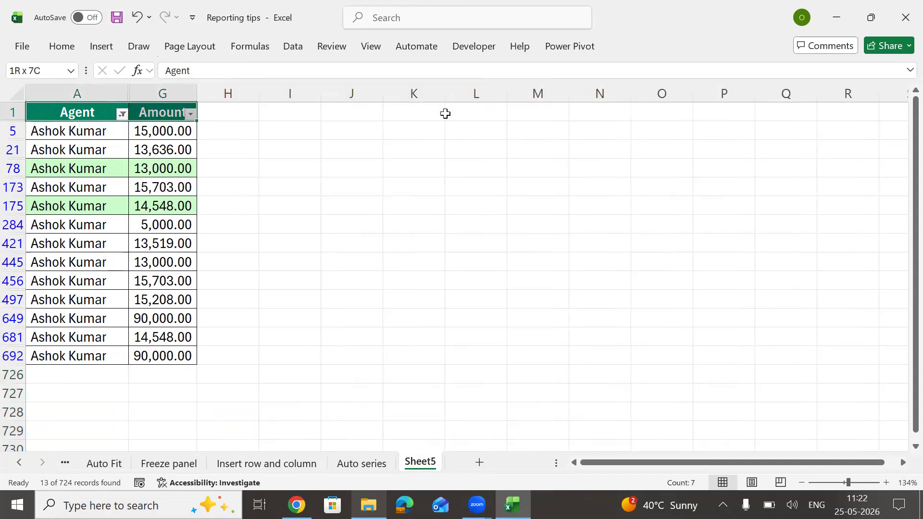
pyautogui.hotkey('ctrl', 'shift', 'Down')
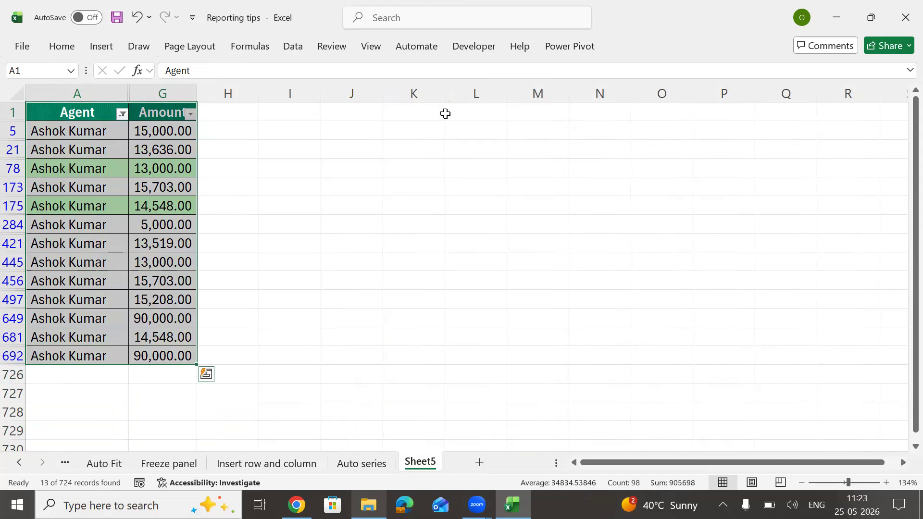
pyautogui.press('Left')
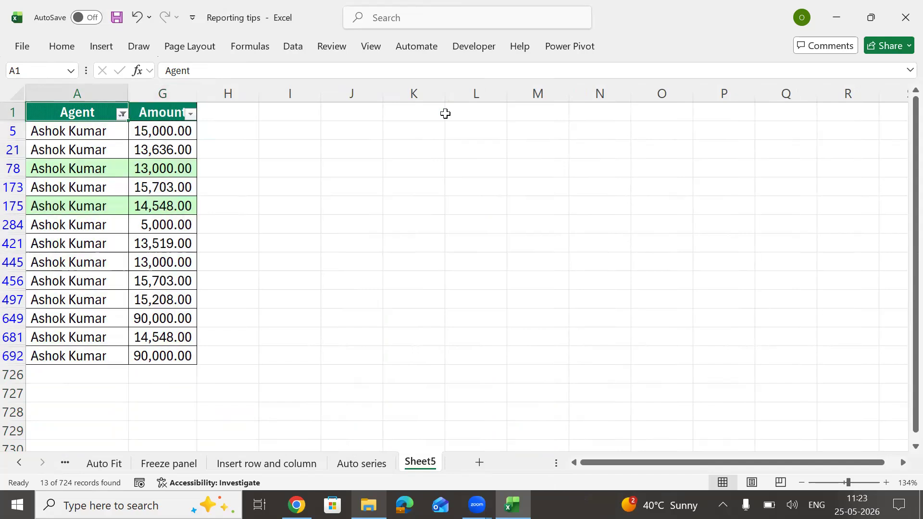
# Step: Remove the filters, unhide and AutoFit columns B through F, and return to A1
pyautogui.hotkey('ctrl', 'shift', 'l')
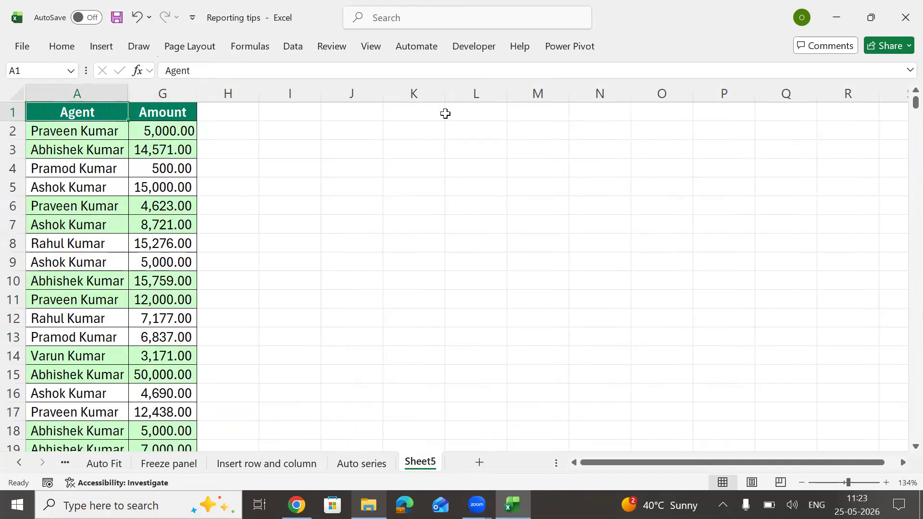
pyautogui.hotkey('ctrl', 'shift', 'Right')
pyautogui.hotkey('ctrl', 'shift', 'Down')
pyautogui.hotkey('alt', 'h')
pyautogui.press('o')
pyautogui.press('i')
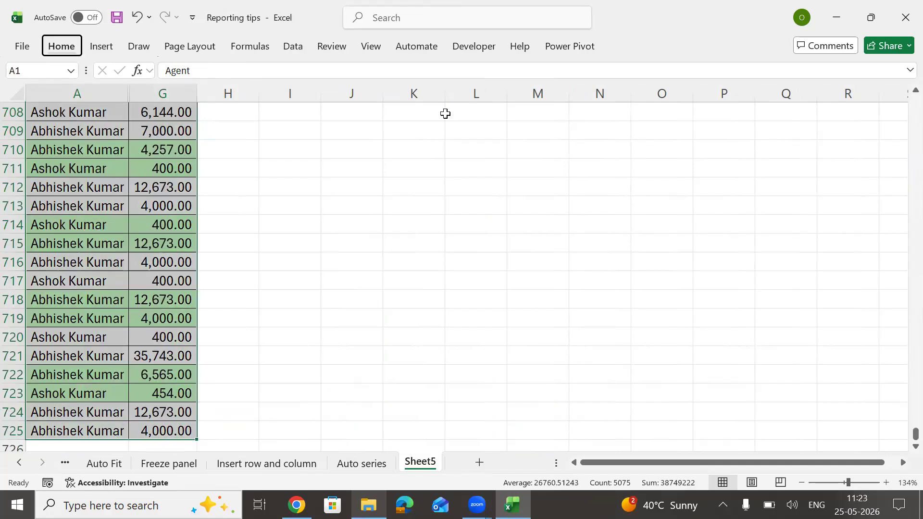
pyautogui.hotkey('ctrl', 'Home')
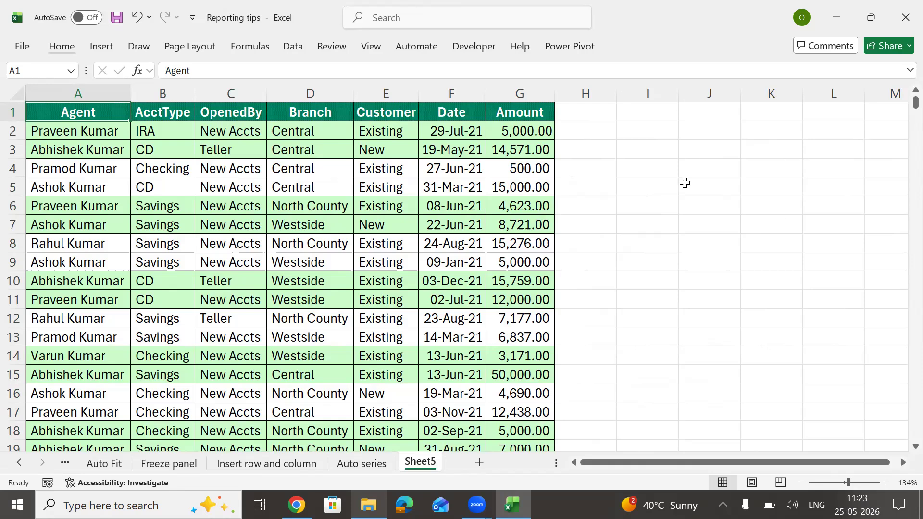
# Step: Enter 'Alt+V+V' in I3 and the label 'For Custom View' in J3
pyautogui.click(663, 152)
pyautogui.write('aLT+V+V')
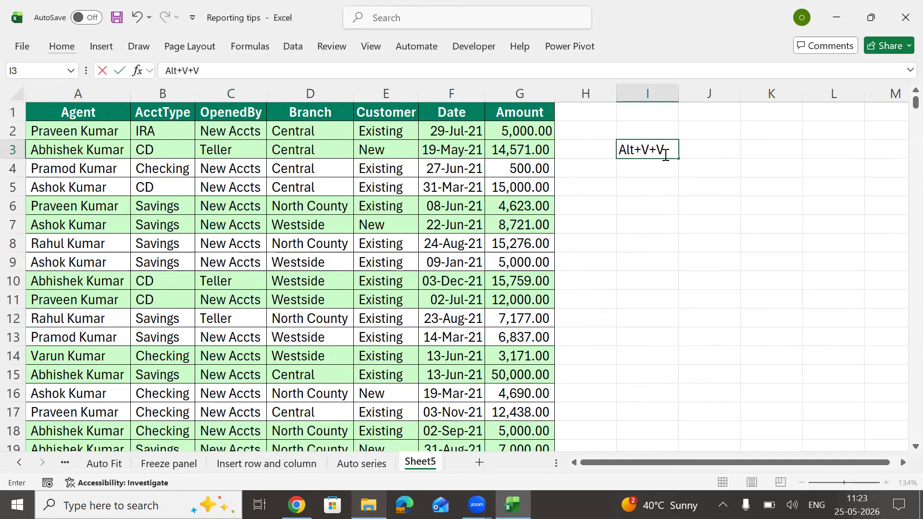
pyautogui.press('Return')
pyautogui.press('Right')
pyautogui.press('Up')
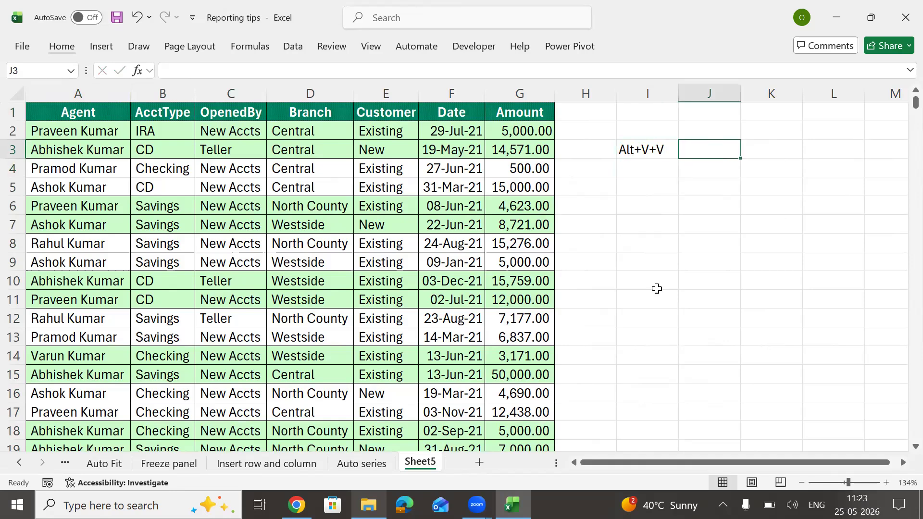
pyautogui.write('For')
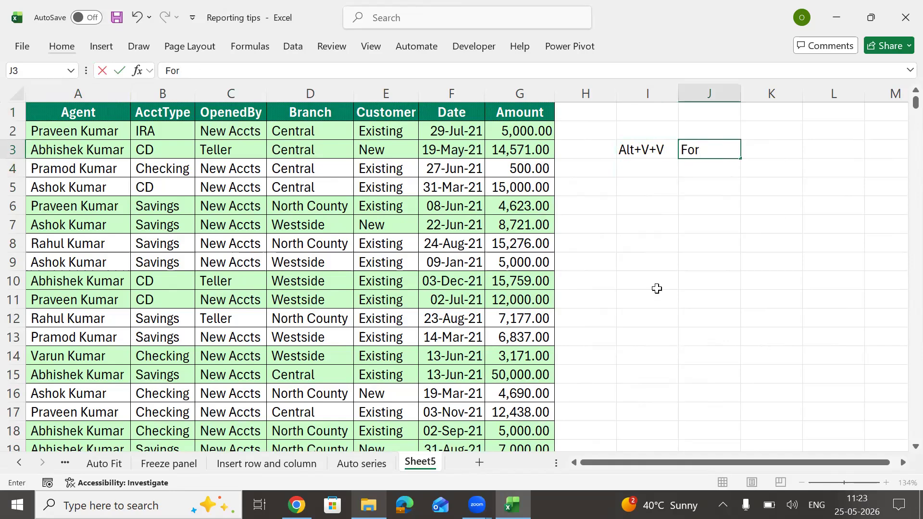
pyautogui.write(' Custom View')
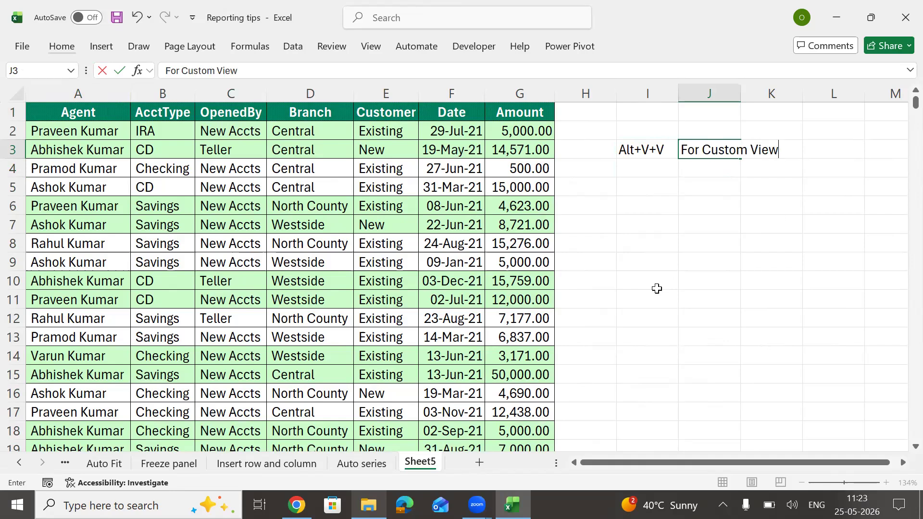
pyautogui.press('Return')
pyautogui.press('Up')
pyautogui.press('Left')
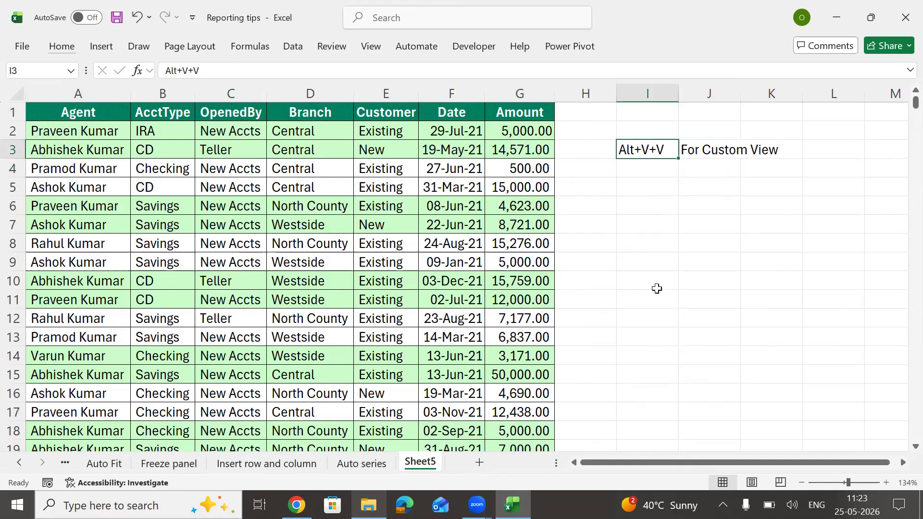
# Step: Bold I3, AutoFit column J, and apply All Borders to I3:J3
pyautogui.hotkey('ctrl', 'b')
pyautogui.press('Right')
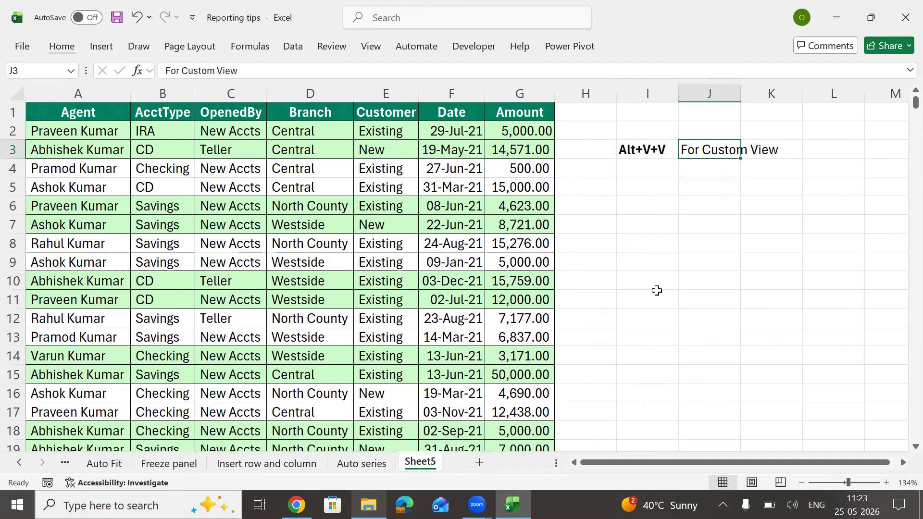
pyautogui.press('Left')
pyautogui.hotkey('shift', 'Right')
pyautogui.hotkey('alt', 'h')
pyautogui.press('o')
pyautogui.press('i')
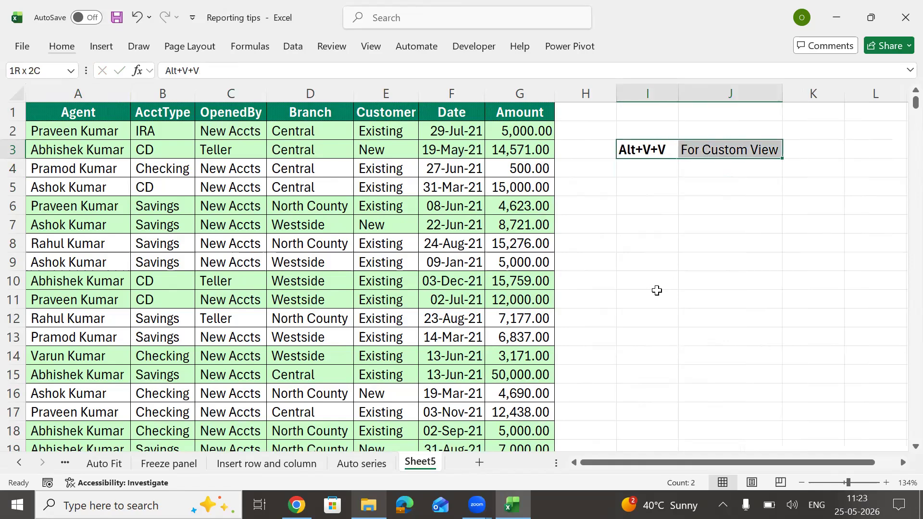
pyautogui.hotkey('alt', 'h')
pyautogui.press('b')
pyautogui.press('a')
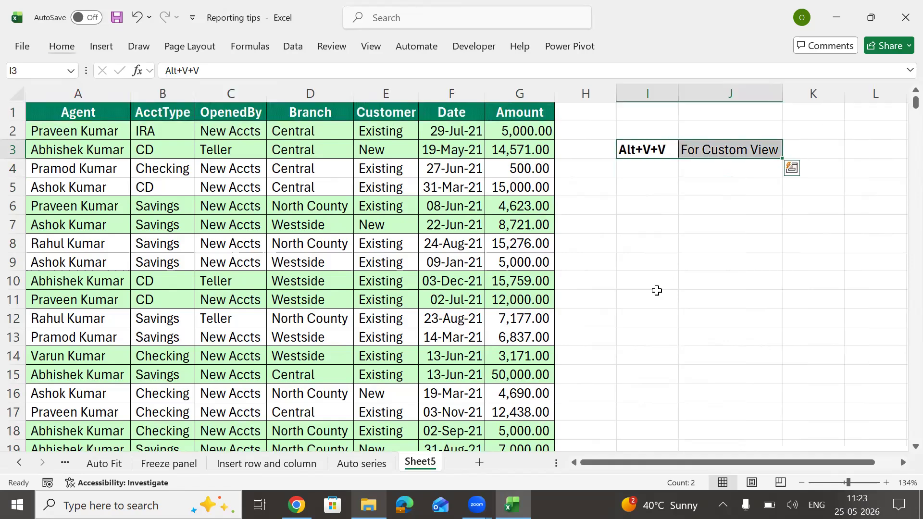
# Step: Turn the header filters back on and move to the Agent header
pyautogui.press('Left')
pyautogui.press('Left')
pyautogui.press('Left')
pyautogui.press('Left')
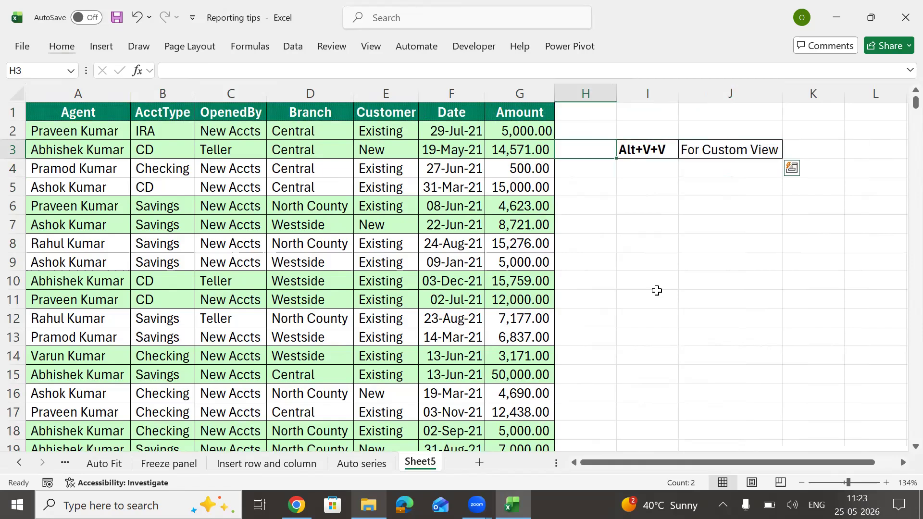
pyautogui.press('Up')
pyautogui.press('Up')
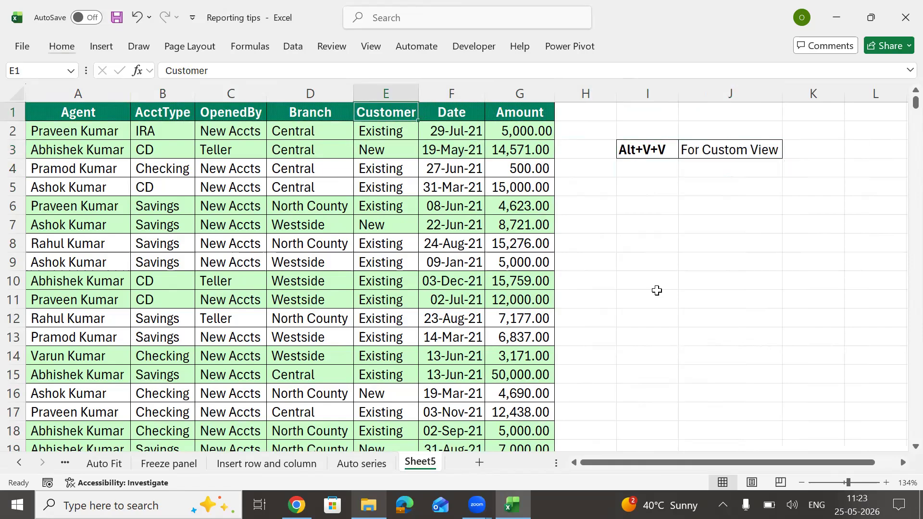
pyautogui.hotkey('ctrl', 'shift', 'l')
pyautogui.press('Left')
pyautogui.press('Left')
pyautogui.press('Left')
pyautogui.press('Left')
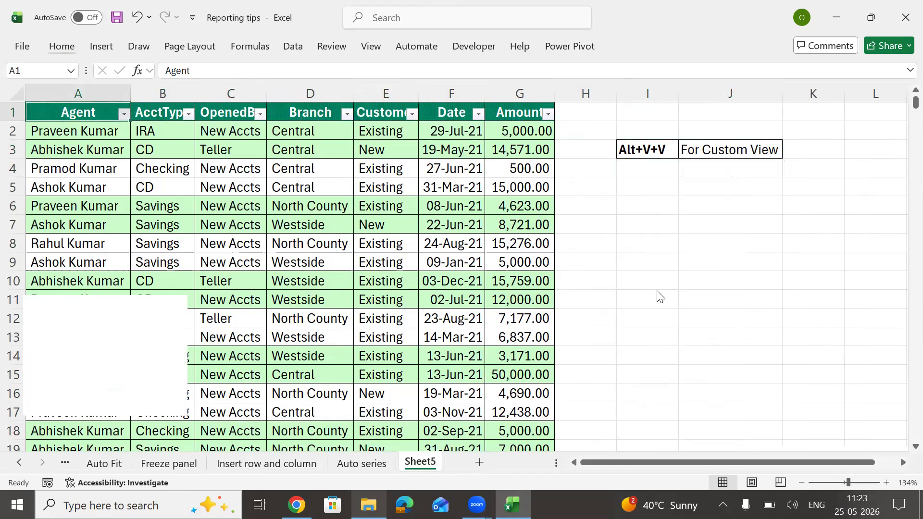
# Step: Filter the Agent column down to a single agent
pyautogui.hotkey('alt', 'Down')
pyautogui.press('Down')
pyautogui.press('Down')
pyautogui.press('Down')
pyautogui.press('Down')
pyautogui.press('Down')
pyautogui.press('Down')
pyautogui.press('Down')
pyautogui.press('Down')
pyautogui.press('Down')
pyautogui.press('space')
pyautogui.press('Down')
pyautogui.press('Down')
pyautogui.press('space')
pyautogui.press('space')
pyautogui.press('Down')
# Step: Filter AcctType to show only CD accounts
pyautogui.press('space')
pyautogui.press('Return')
pyautogui.press('Right')
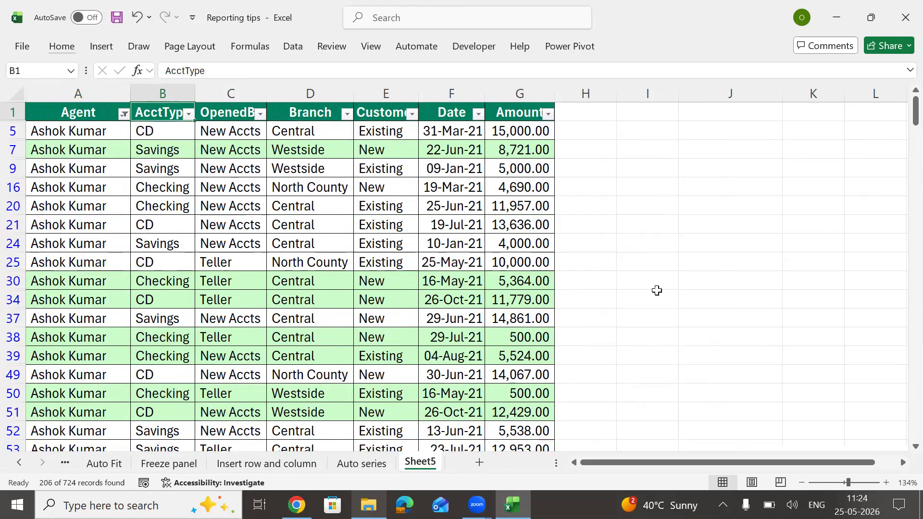
pyautogui.hotkey('alt', 'Down')
pyautogui.press('Down')
pyautogui.press('Down')
pyautogui.press('Down')
pyautogui.press('Down')
pyautogui.press('Down')
pyautogui.press('Down')
pyautogui.press('Down')
pyautogui.press('Down')
pyautogui.press('Down')
# Step: Filter OpenedBy to show only New Accts
pyautogui.press('space')
pyautogui.press('Down')
pyautogui.press('space')
pyautogui.press('Return')
pyautogui.press('Right')
pyautogui.hotkey('alt', 'Down')
pyautogui.press('Down')
pyautogui.press('Down')
pyautogui.press('Down')
pyautogui.press('Down')
pyautogui.press('Down')
pyautogui.press('Down')
pyautogui.press('Down')
pyautogui.press('Down')
pyautogui.press('Down')
# Step: Filter Branch to Central only, leaving 16 records
pyautogui.press('space')
pyautogui.press('Down')
pyautogui.press('space')
pyautogui.press('Return')
pyautogui.press('Right')
pyautogui.hotkey('alt', 'Down')
pyautogui.press('Down')
pyautogui.press('Down')
pyautogui.press('Down')
pyautogui.press('Down')
pyautogui.press('Down')
pyautogui.press('Down')
pyautogui.press('Down')
pyautogui.press('Down')
pyautogui.press('Down')
pyautogui.press('space')
pyautogui.press('Down')
pyautogui.press('space')
pyautogui.press('Return')
# Step: Cancel an accidental Customer header edit and start filtering Customer to Existing only
pyautogui.press('Right')
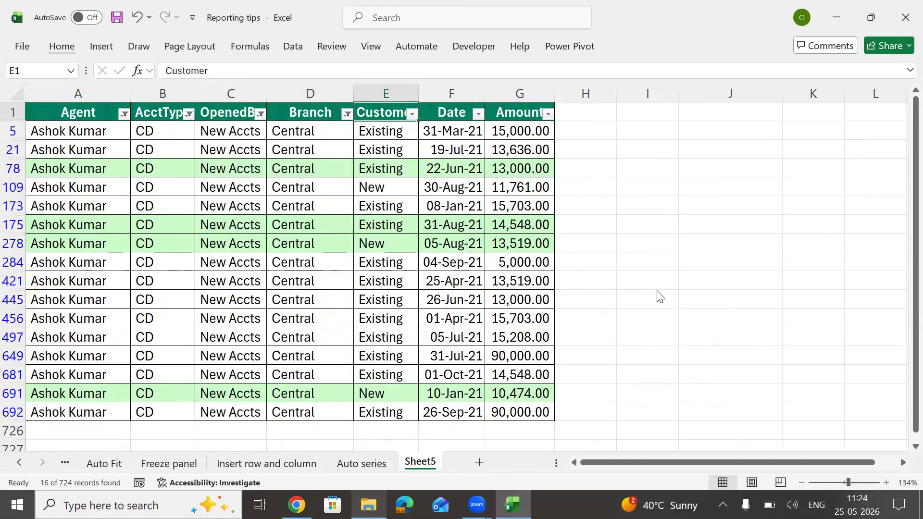
pyautogui.press('alt')
pyautogui.press('Escape')
pyautogui.press('Escape')
pyautogui.hotkey('alt', 'Down')
pyautogui.press('Down')
pyautogui.press('Down')
pyautogui.press('Down')
pyautogui.press('Down')
pyautogui.press('Down')
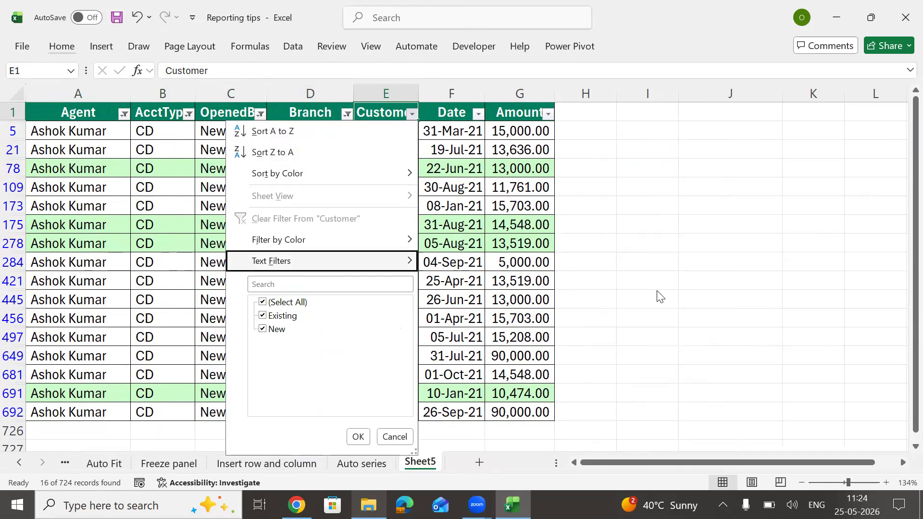
pyautogui.press('Down')
pyautogui.press('space')
pyautogui.press('Down')
pyautogui.press('space')
# Step: Apply the Existing customer filter (13 rows) and hide columns B through F
pyautogui.press('Return')
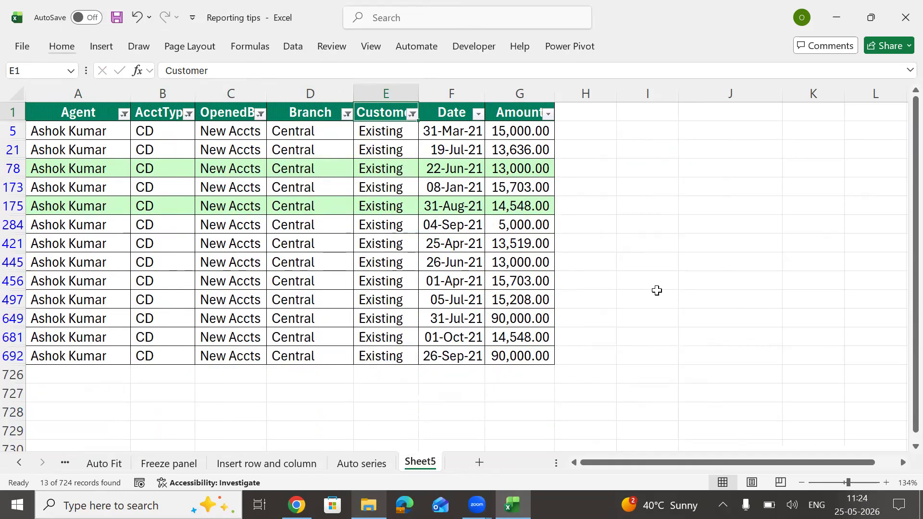
pyautogui.moveTo(164, 94); pyautogui.dragTo(454, 108)
pyautogui.hotkey('ctrl', '0')
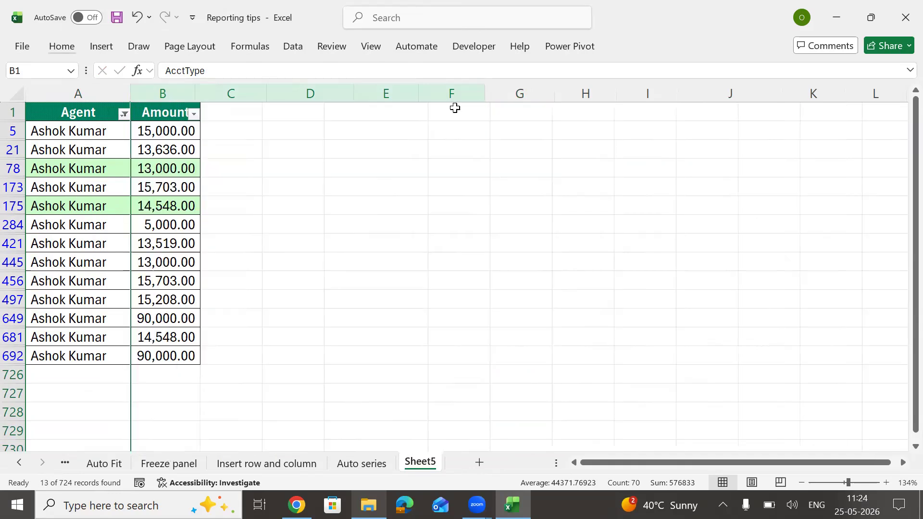
pyautogui.hotkey('ctrl', 'Home')
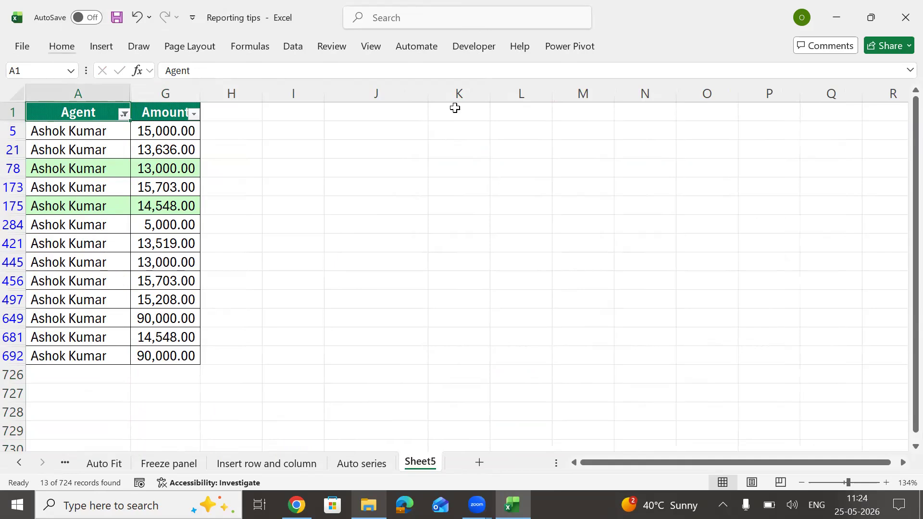
pyautogui.press('alt')
pyautogui.press('v')
pyautogui.press('v')
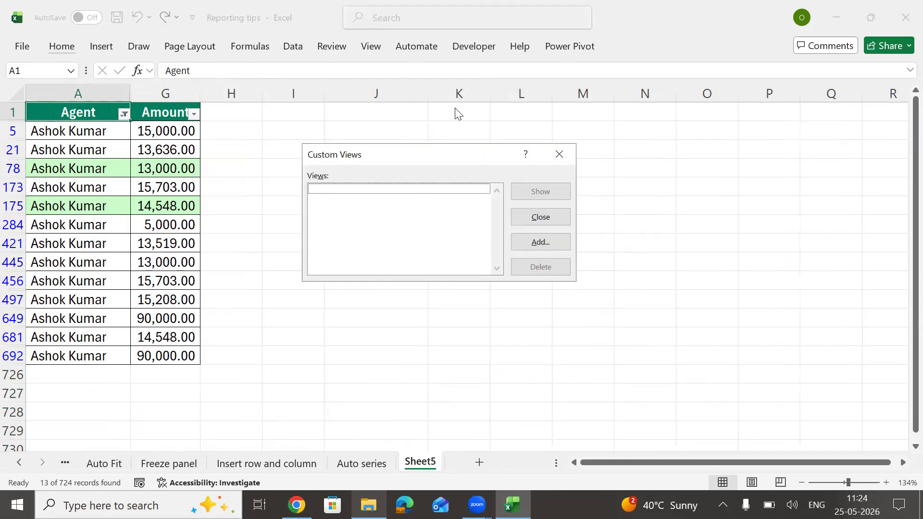
# Step: Add a custom view named for the agent's data, capturing the 13-row Agent-and-Amount layout
pyautogui.click(548, 243)
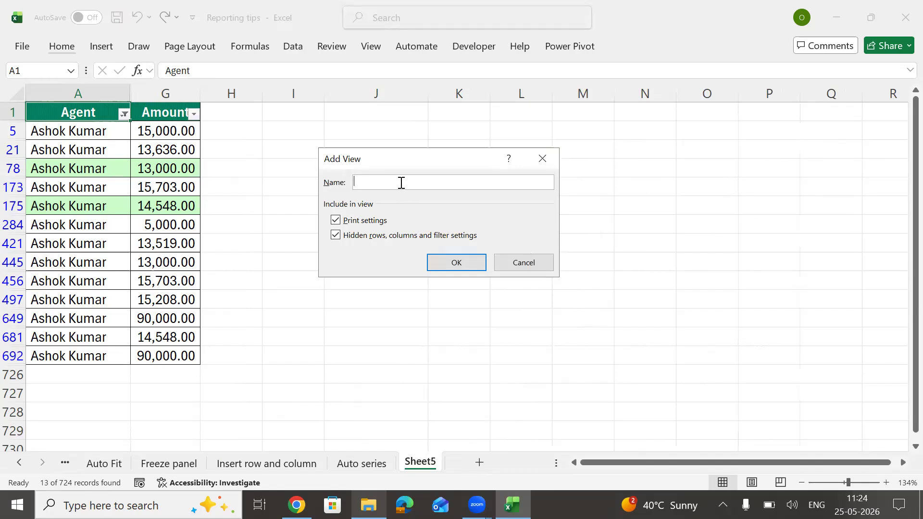
pyautogui.click(434, 263)
pyautogui.click(94, 152)
pyautogui.hotkey('ctrl', 'a')
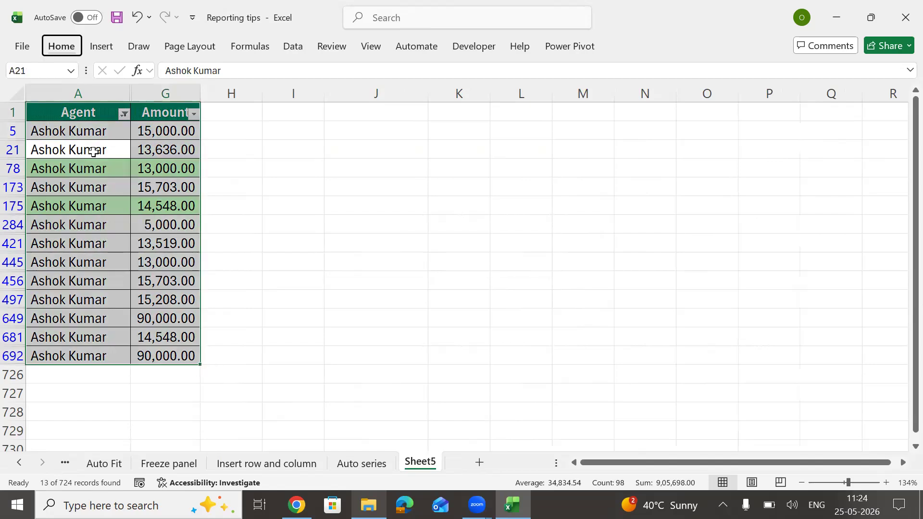
# Step: Unhide columns B through F and clear all table filters
pyautogui.hotkey('ctrl', 'shift', '0')
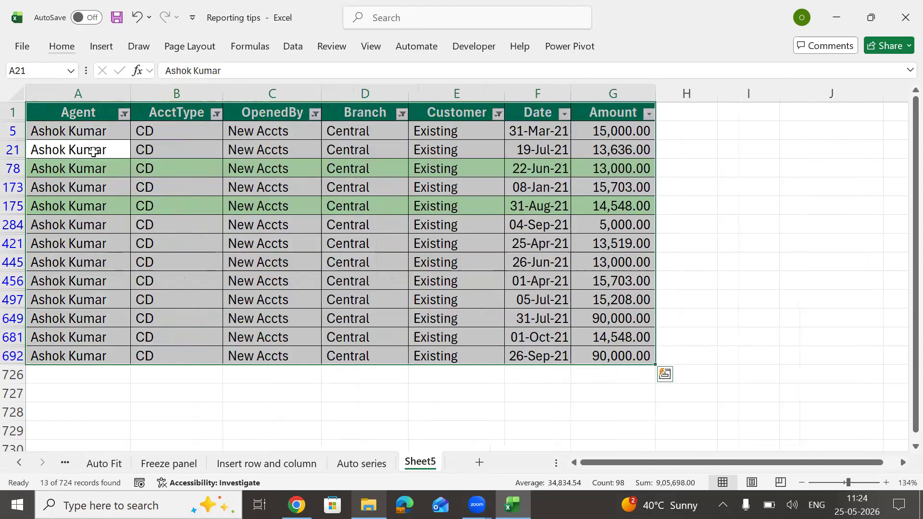
pyautogui.hotkey('ctrl', 'shift', 'l')
pyautogui.press('Up')
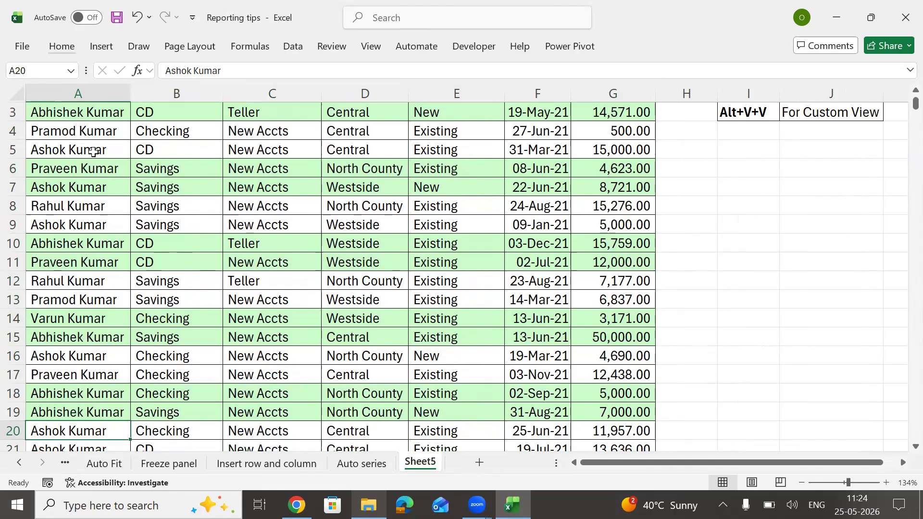
pyautogui.hotkey('ctrl', 'Home')
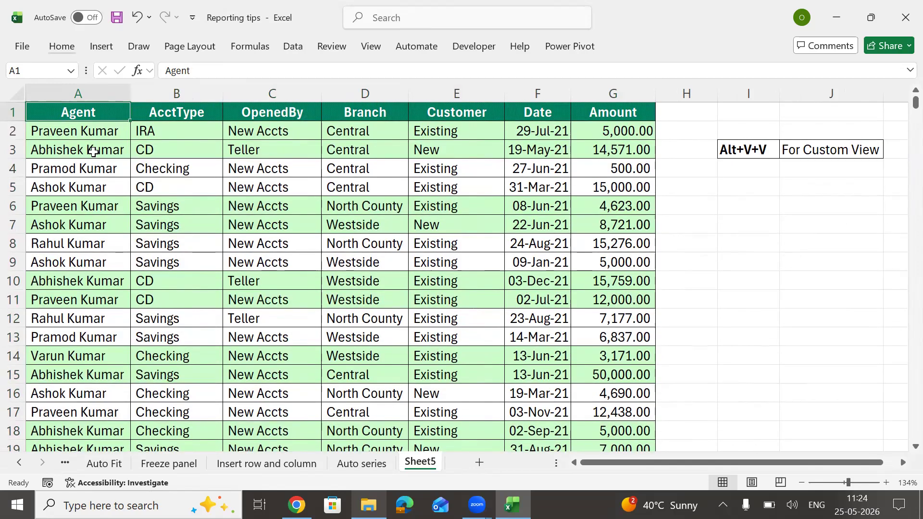
# Step: Re-enable filters and filter Agent to a different single agent (6 of 724 records)
pyautogui.hotkey('ctrl', 'shift', 'l')
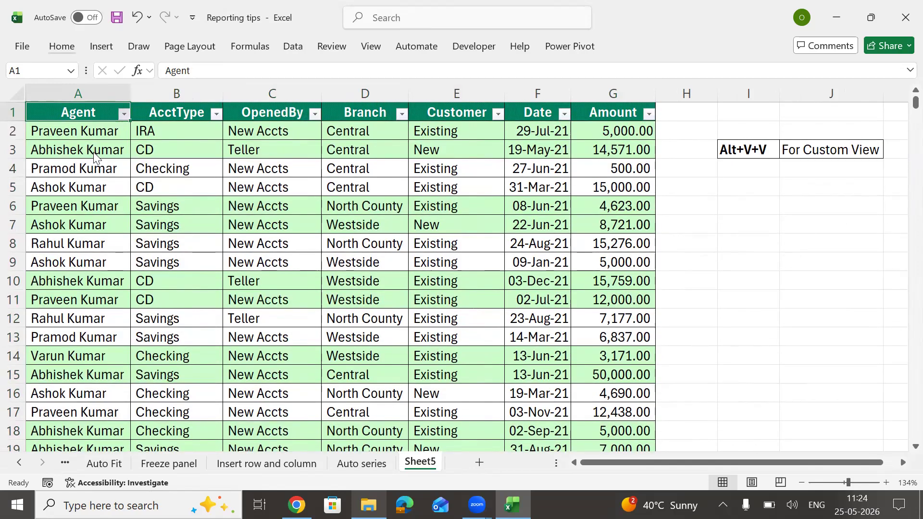
pyautogui.hotkey('alt', 'Down')
pyautogui.press('Down')
pyautogui.press('Down')
pyautogui.press('Down')
pyautogui.press('Down')
pyautogui.press('Down')
pyautogui.press('Down')
pyautogui.press('Down')
pyautogui.press('Down')
pyautogui.press('space')
pyautogui.press('Down')
pyautogui.press('Down')
pyautogui.press('Down')
pyautogui.press('Down')
pyautogui.press('Down')
pyautogui.press('Down')
pyautogui.press('Down')
pyautogui.press('space')
pyautogui.press('Tab')
pyautogui.press('Return')
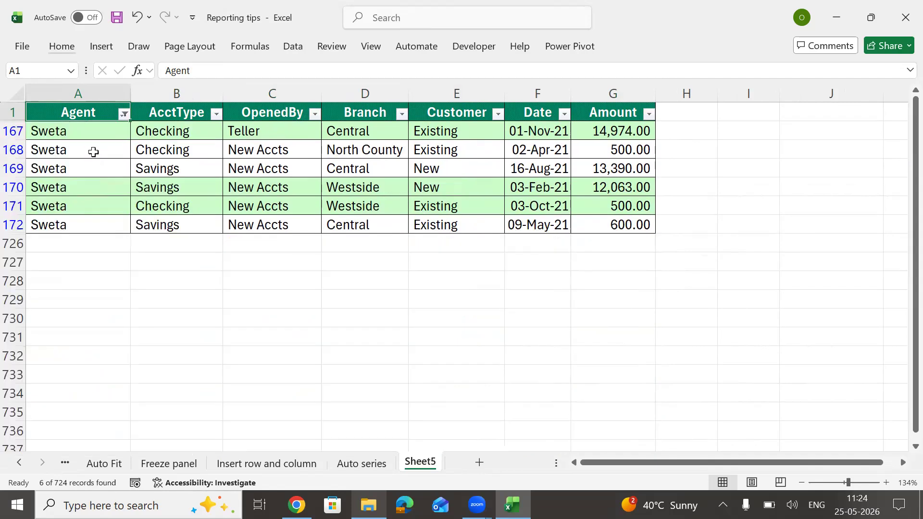
# Step: Save this layout as a custom view named for that agent's data
pyautogui.press('alt')
pyautogui.press('w')
pyautogui.press('c')
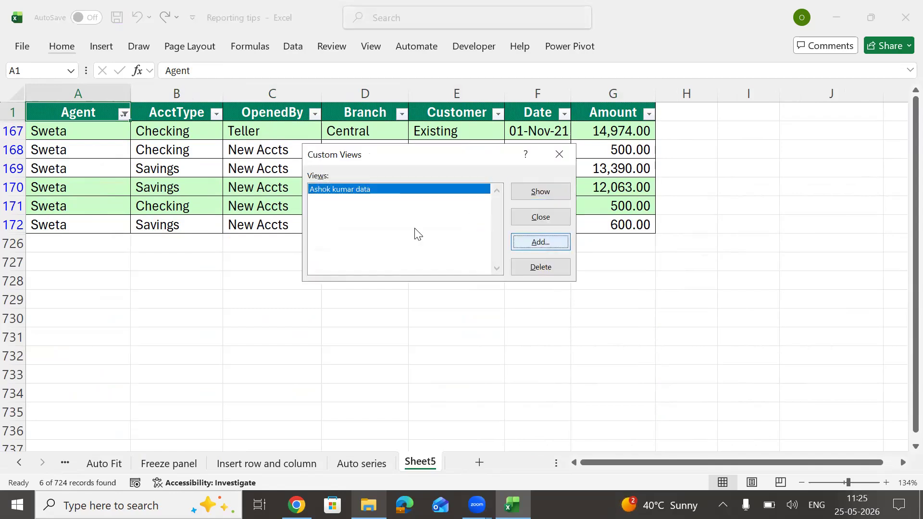
pyautogui.write('a')
pyautogui.write('Sweta ')
pyautogui.write('data')
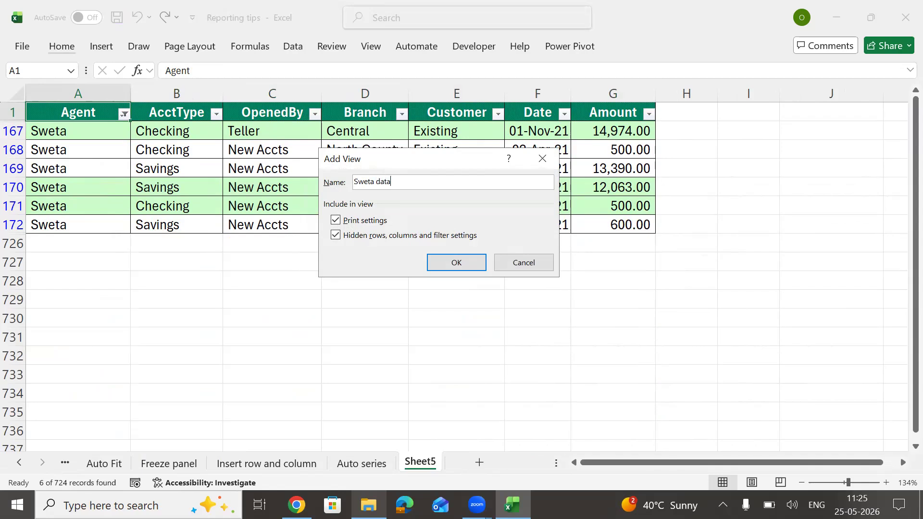
pyautogui.click(472, 264)
pyautogui.click(461, 104)
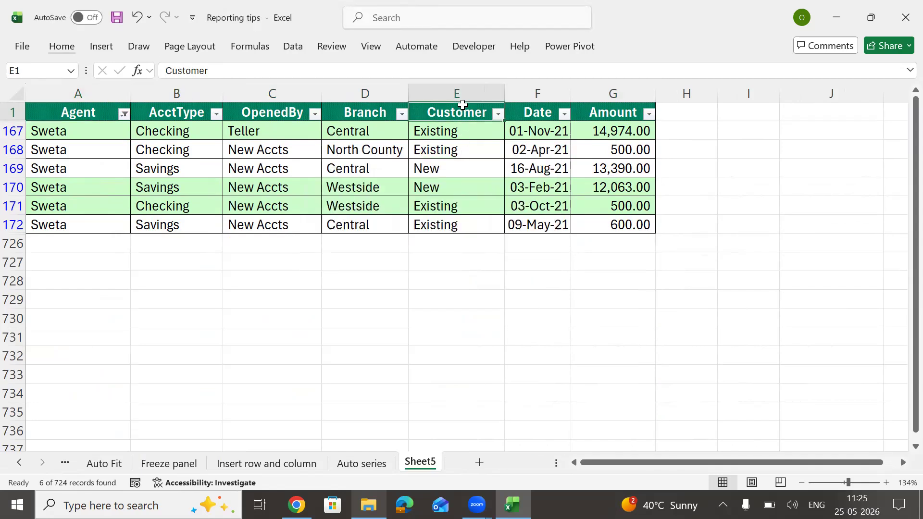
# Step: Cancel a stray header entry and reset the table filters to show all rows
pyautogui.write('L')
pyautogui.press('Escape')
pyautogui.hotkey('ctrl', 'shift', 'l')
pyautogui.press('Left')
pyautogui.press('Left')
pyautogui.press('Left')
pyautogui.press('Left')
pyautogui.hotkey('ctrl', 'shift', 'l')
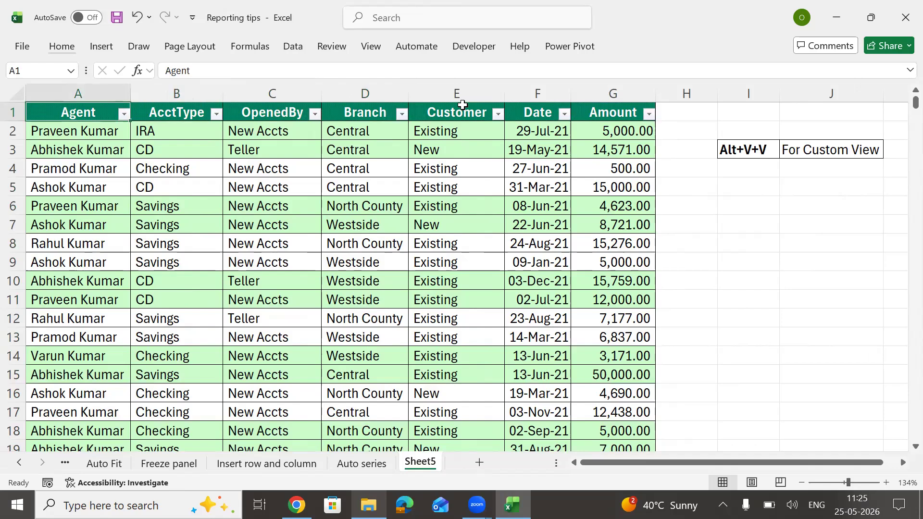
# Step: Filter the Agent column to the third chosen agent only
pyautogui.hotkey('alt', 'Down')
pyautogui.press('Down')
pyautogui.press('Down')
pyautogui.press('Down')
pyautogui.press('Down')
pyautogui.press('Down')
pyautogui.press('Down')
pyautogui.press('Down')
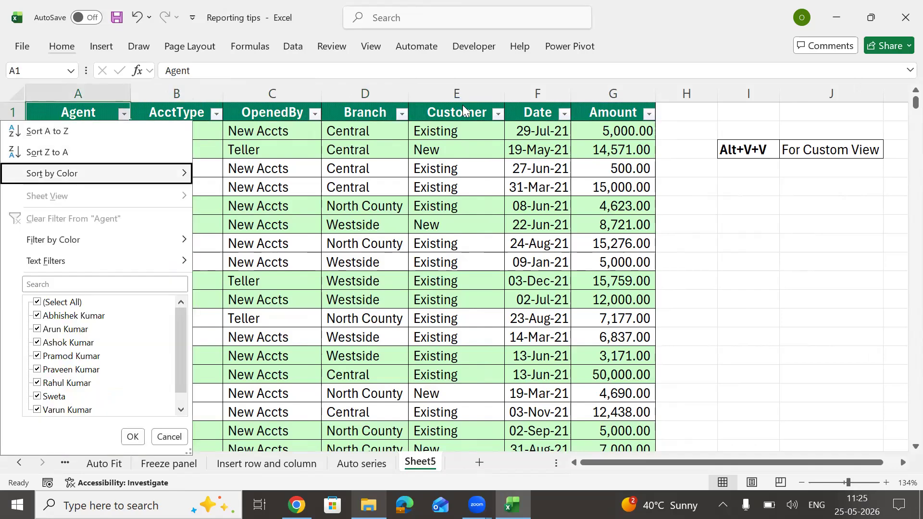
pyautogui.press('space')
pyautogui.press('Down')
pyautogui.press('Down')
pyautogui.press('Down')
pyautogui.press('Down')
pyautogui.press('space')
pyautogui.press('Return')
# Step: Filter AcctType to CD only, leaving 7 of 724 records
pyautogui.press('Right')
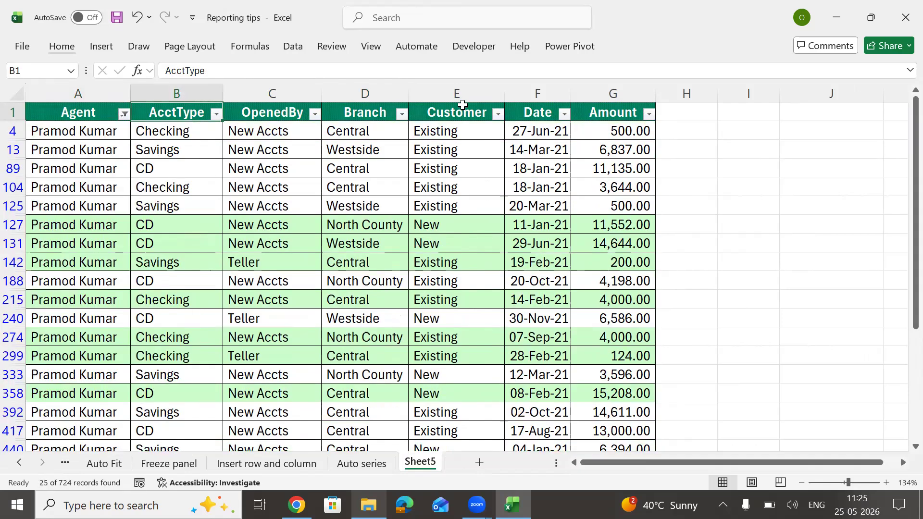
pyautogui.hotkey('alt', 'Down')
pyautogui.press('Down')
pyautogui.press('Down')
pyautogui.press('Down')
pyautogui.press('Down')
pyautogui.press('Down')
pyautogui.press('Down')
pyautogui.press('Down')
pyautogui.press('Down')
pyautogui.press('space')
pyautogui.press('Down')
pyautogui.press('space')
pyautogui.press('Return')
pyautogui.press('Right')
pyautogui.press('Right')
pyautogui.press('Right')
pyautogui.press('Right')
pyautogui.press('Right')
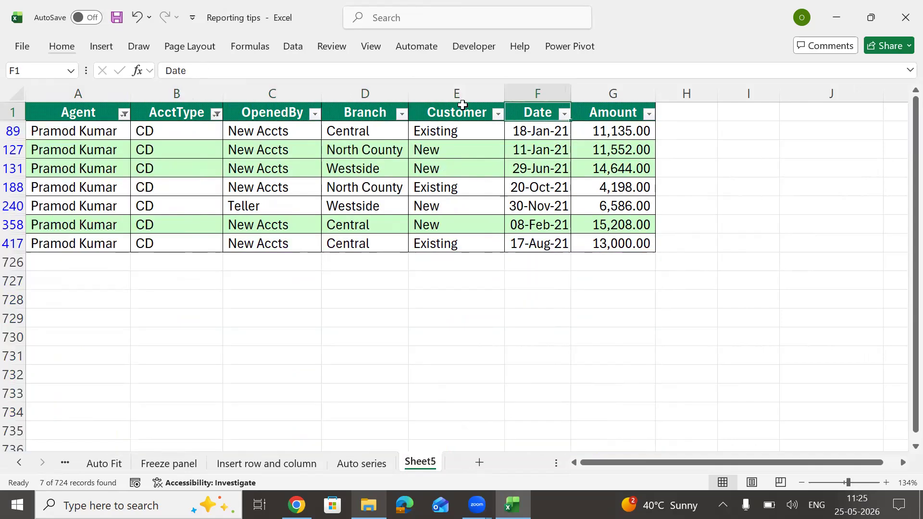
# Step: Hide columns B through E so only Agent, Date and Amount show
pyautogui.press('Left')
pyautogui.moveTo(186, 91); pyautogui.dragTo(419, 74)
pyautogui.hotkey('ctrl', '0')
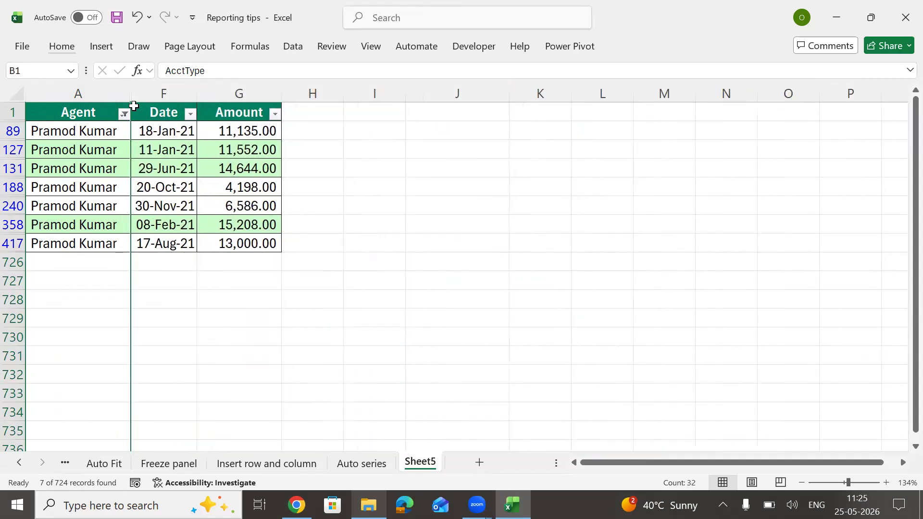
pyautogui.click(88, 135)
pyautogui.click(169, 132)
pyautogui.click(225, 130)
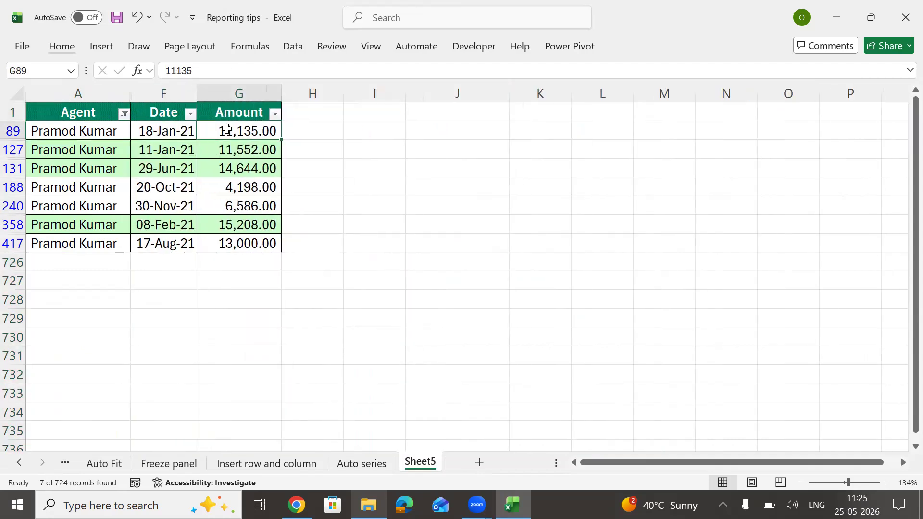
# Step: Save this layout as a custom view named for that agent's data
pyautogui.press('alt')
pyautogui.press('w')
pyautogui.press('c')
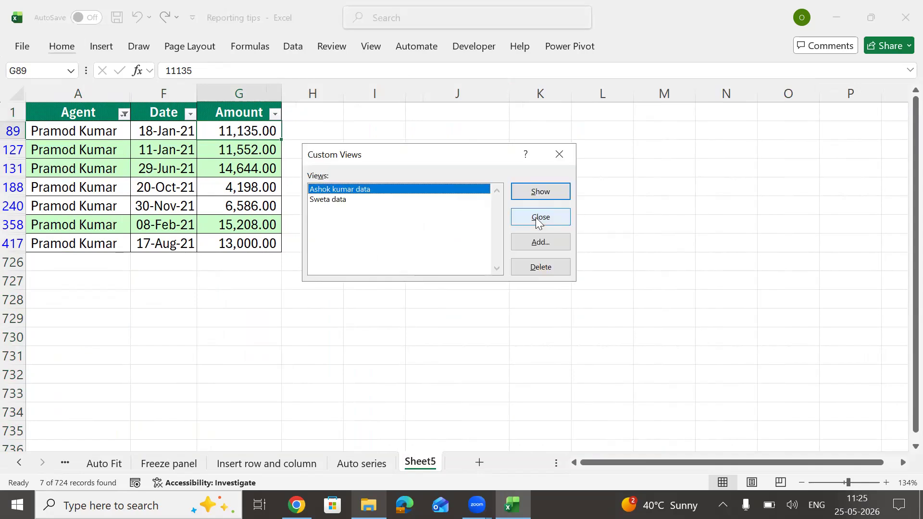
pyautogui.click(538, 241)
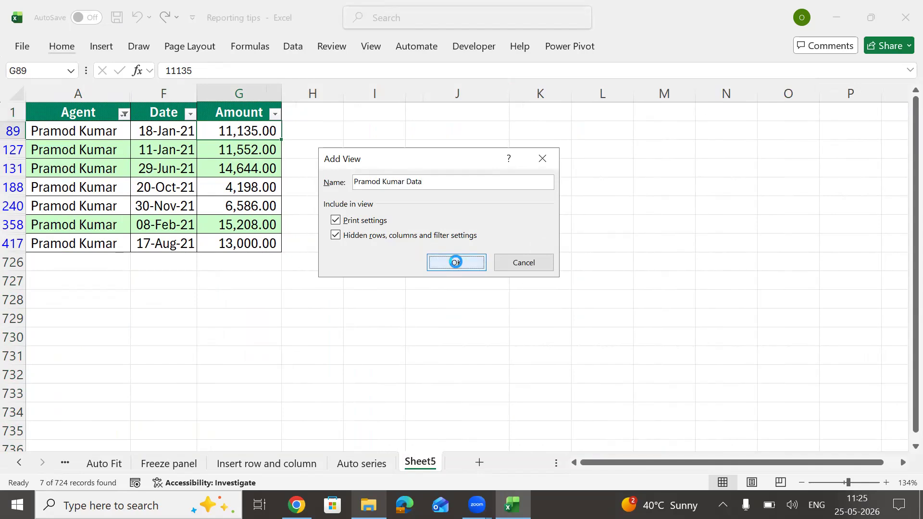
pyautogui.click(455, 262)
pyautogui.click(246, 113)
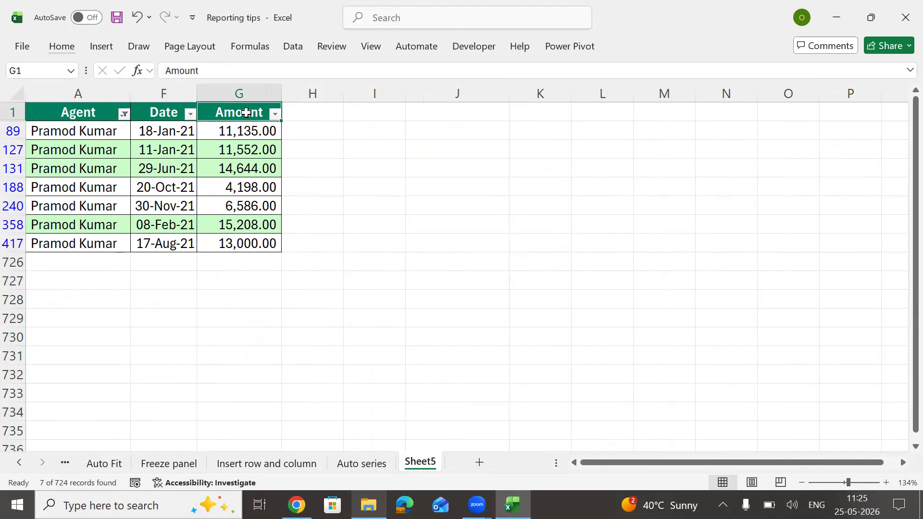
# Step: Unhide columns B through E and clear the table filters so all rows show
pyautogui.hotkey('ctrl', 'a')
pyautogui.press('h')
pyautogui.press('o')
pyautogui.press('u')
pyautogui.press('l')
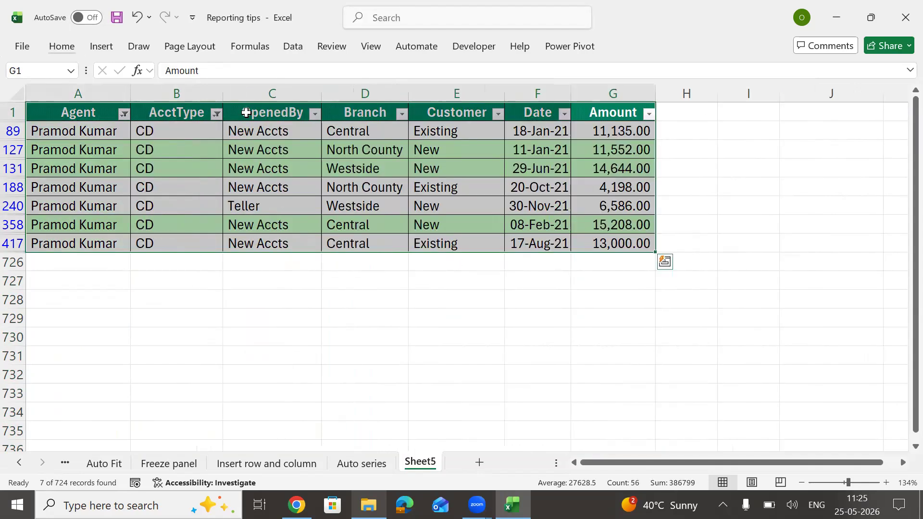
pyautogui.press('alt')
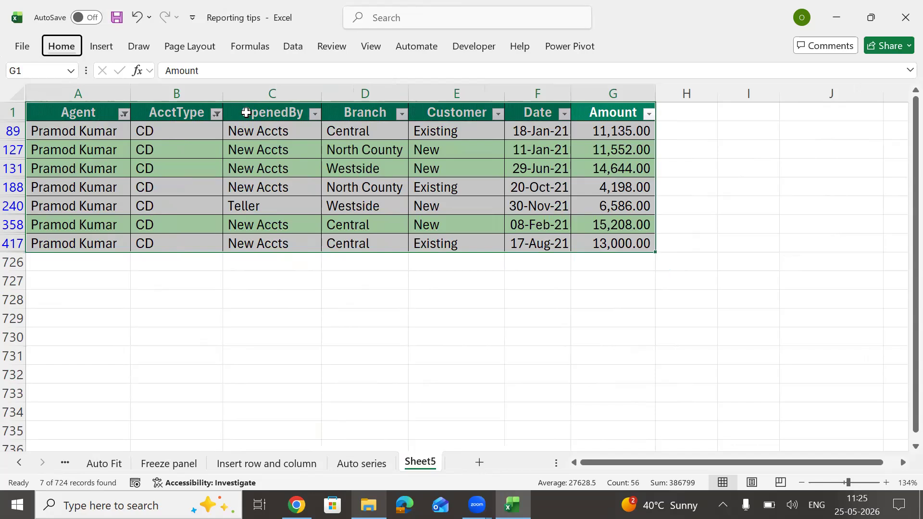
pyautogui.press('a')
pyautogui.press('c')
pyautogui.press('Up')
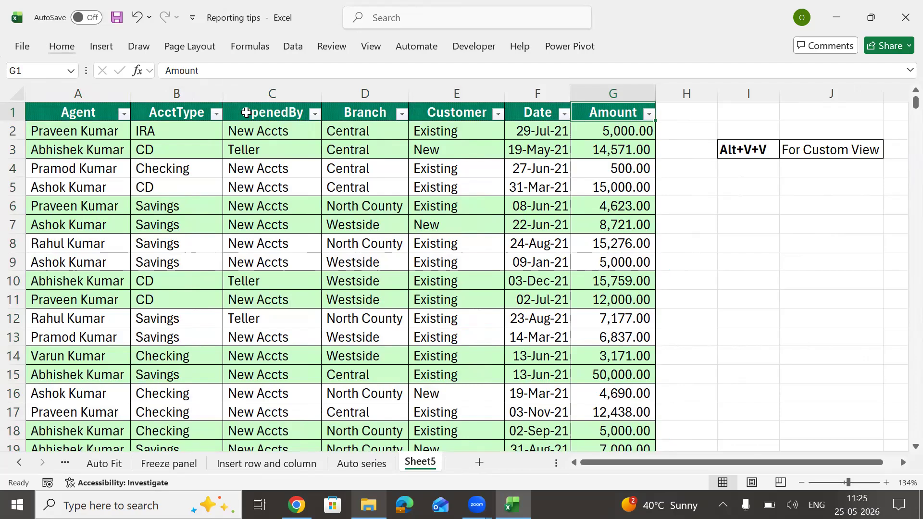
# Step: Save the full unfiltered table as custom view 'All Data'
pyautogui.press('alt')
pyautogui.press('v')
pyautogui.press('v')
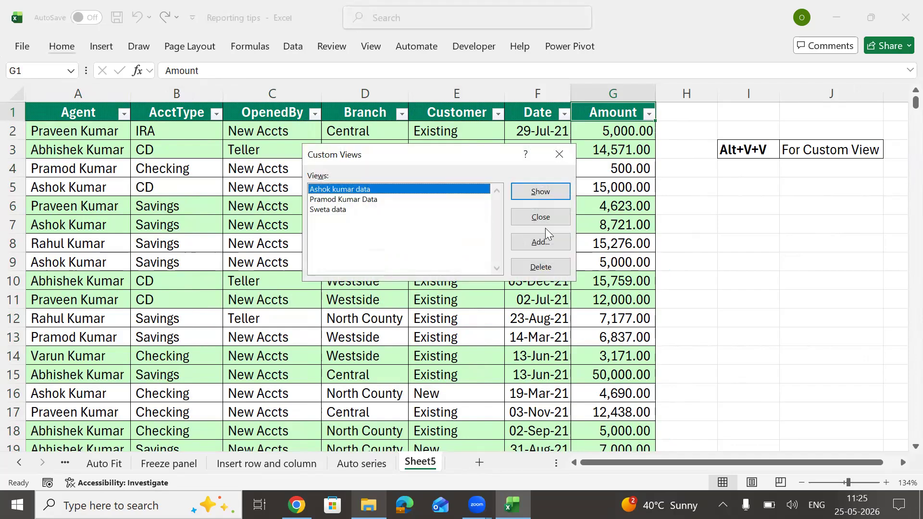
pyautogui.click(552, 242)
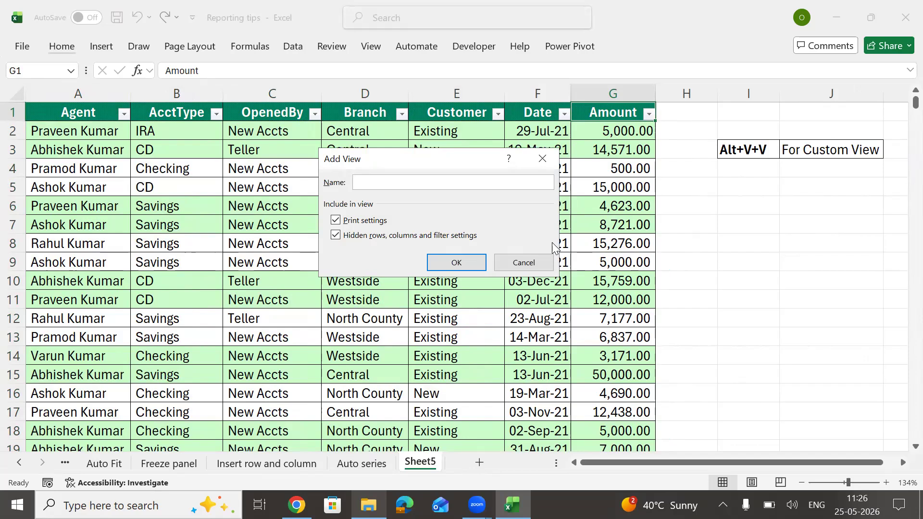
pyautogui.write('All Data')
pyautogui.click(464, 263)
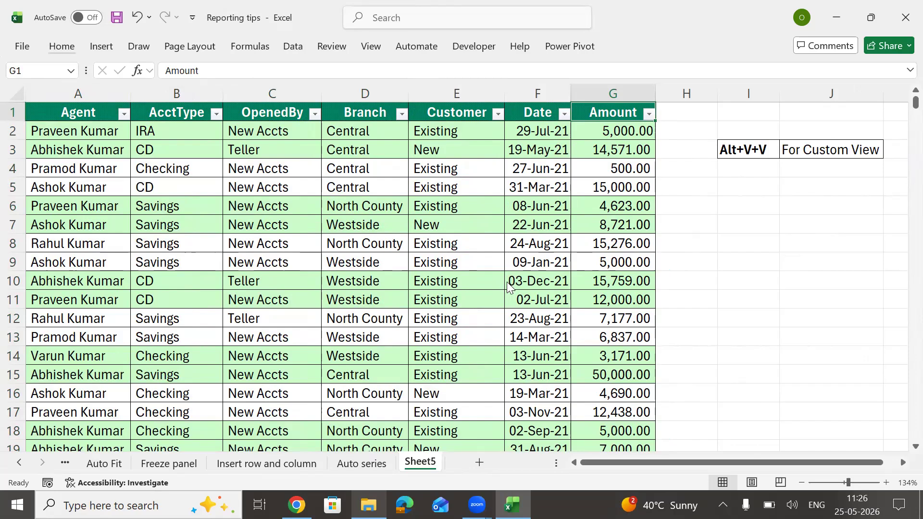
pyautogui.click(484, 225)
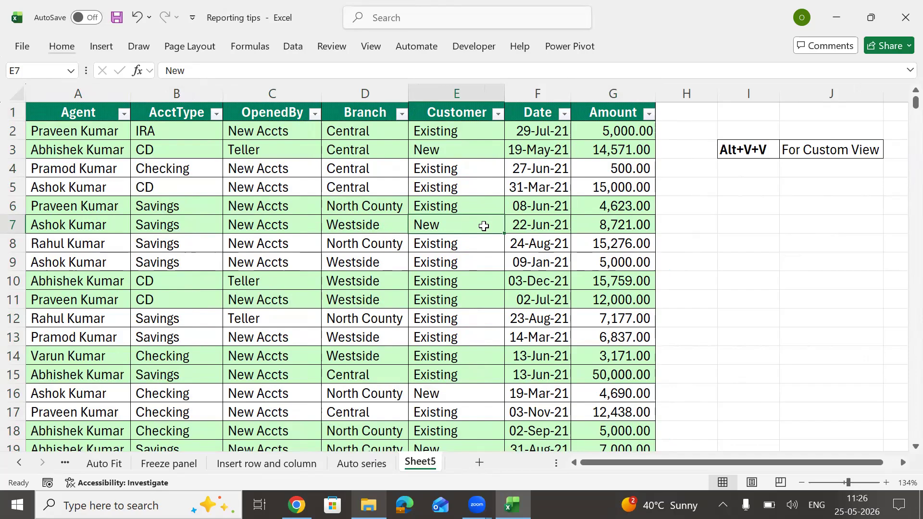
pyautogui.hotkey('alt', 'v')
pyautogui.press('v')
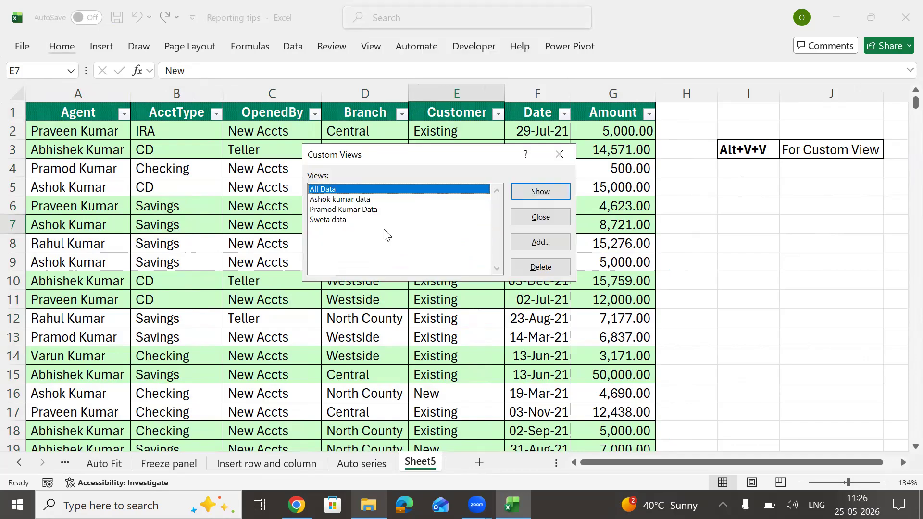
pyautogui.click(338, 220)
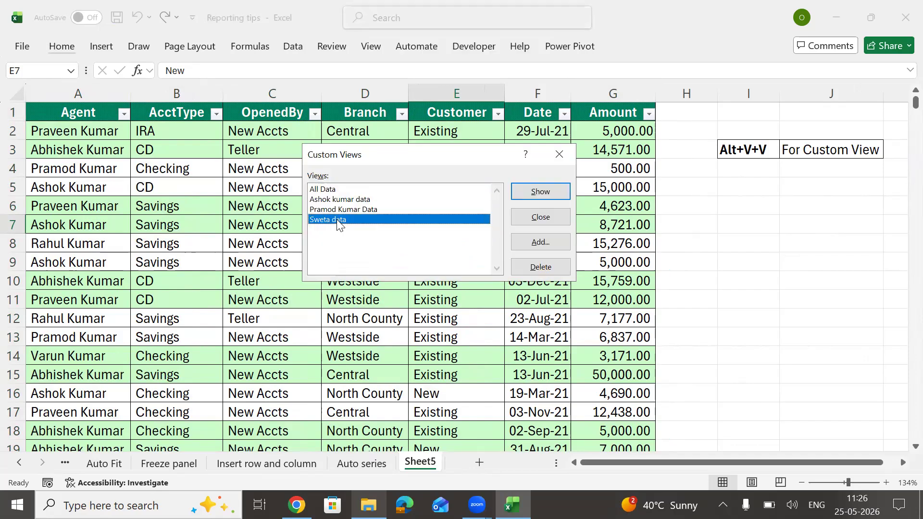
pyautogui.click(549, 195)
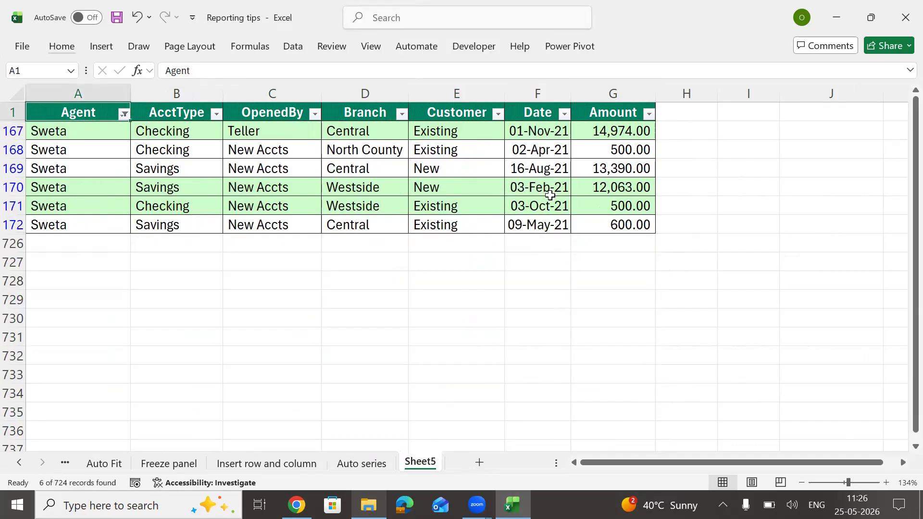
pyautogui.press('alt')
pyautogui.press('w')
pyautogui.press('c')
pyautogui.click(336, 199)
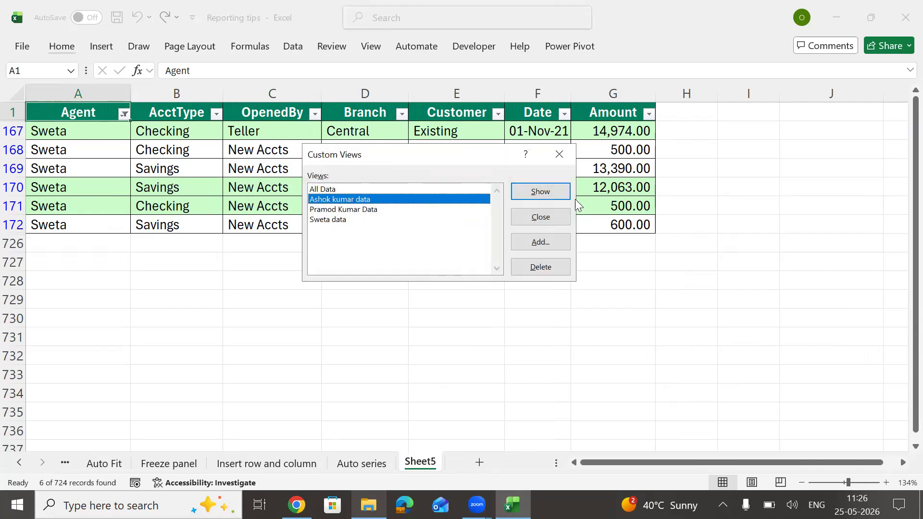
pyautogui.click(548, 191)
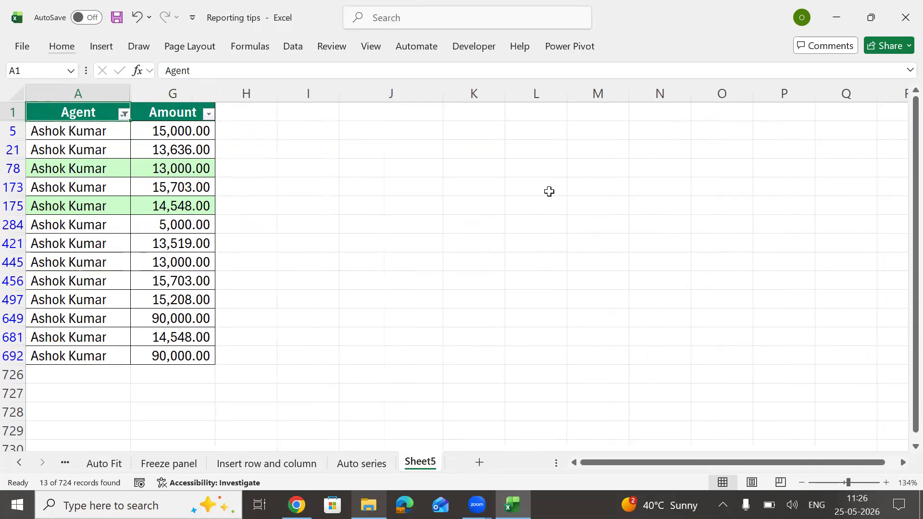
pyautogui.press('alt')
pyautogui.press('w')
pyautogui.press('c')
pyautogui.click(338, 209)
pyautogui.click(549, 187)
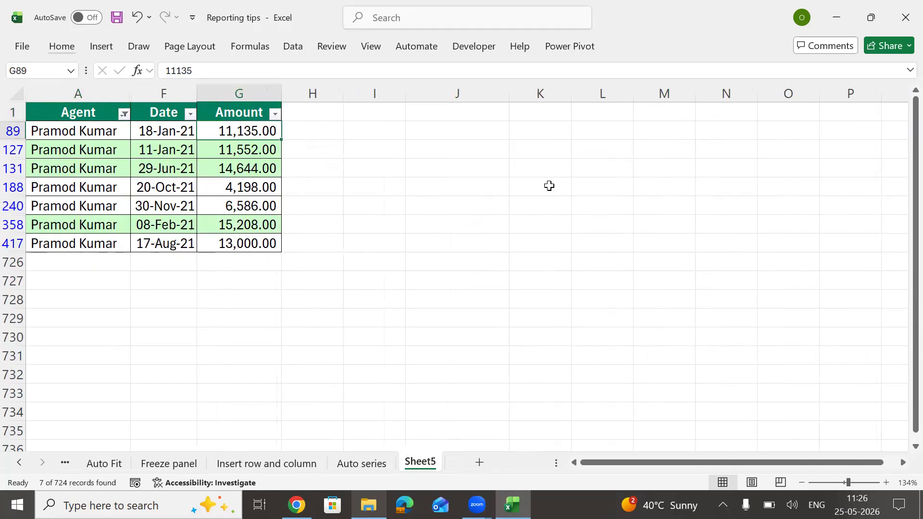
pyautogui.press('alt')
pyautogui.press('w')
pyautogui.press('c')
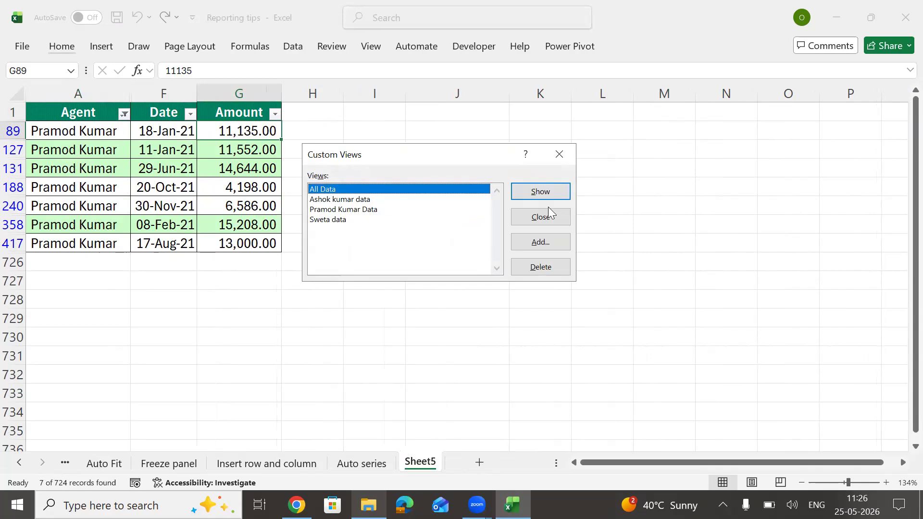
pyautogui.click(553, 192)
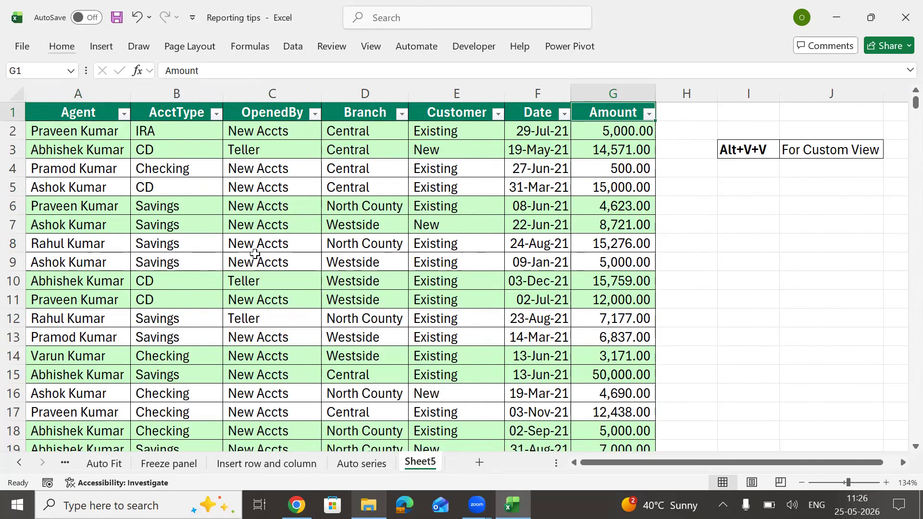
# Step: Rename Sheet5 to 'Custom View'
pyautogui.press('alt')
pyautogui.press('o')
pyautogui.press('h')
pyautogui.press('r')
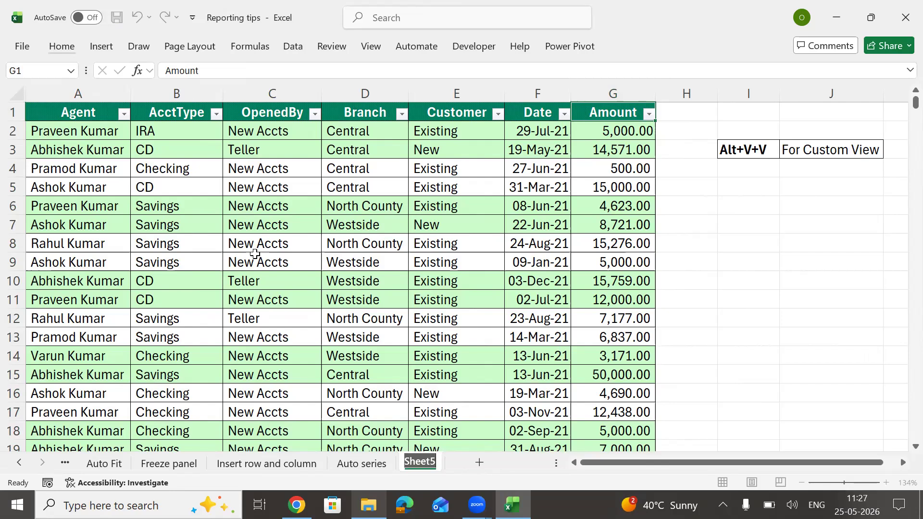
pyautogui.write('Cus')
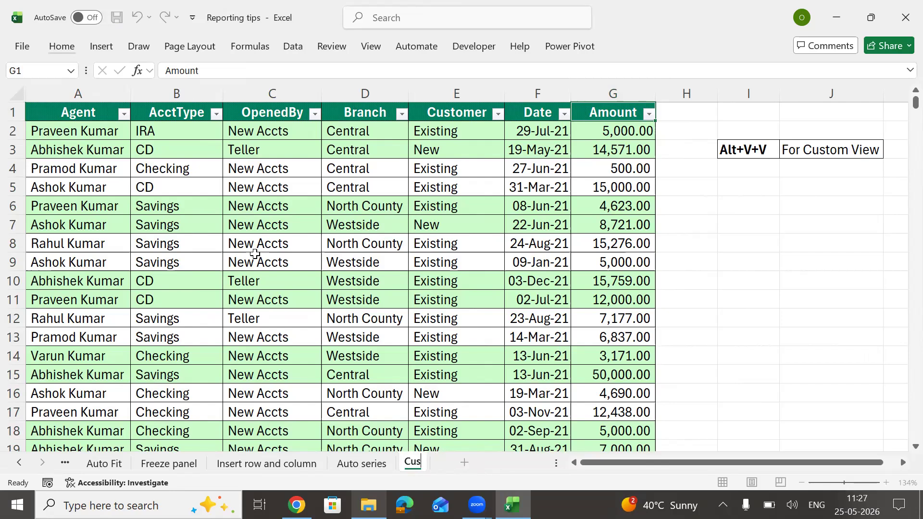
pyautogui.write('tom View')
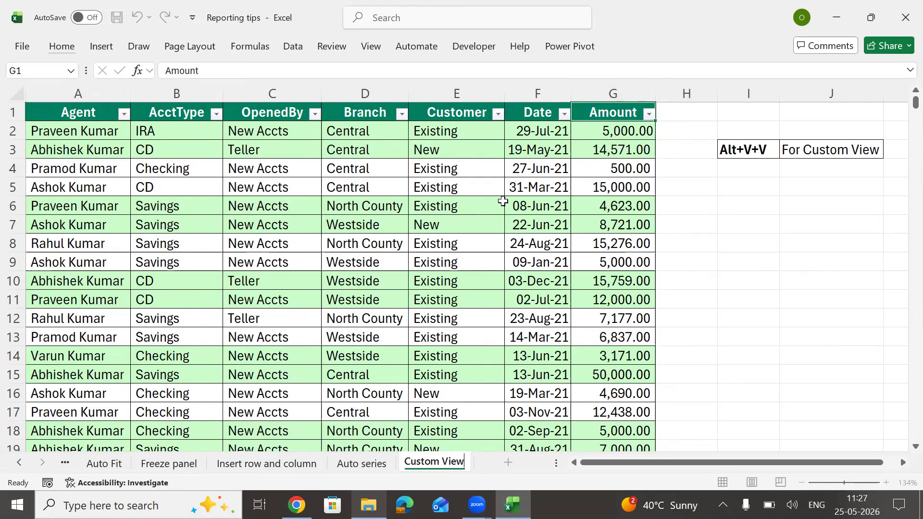
pyautogui.click(467, 223)
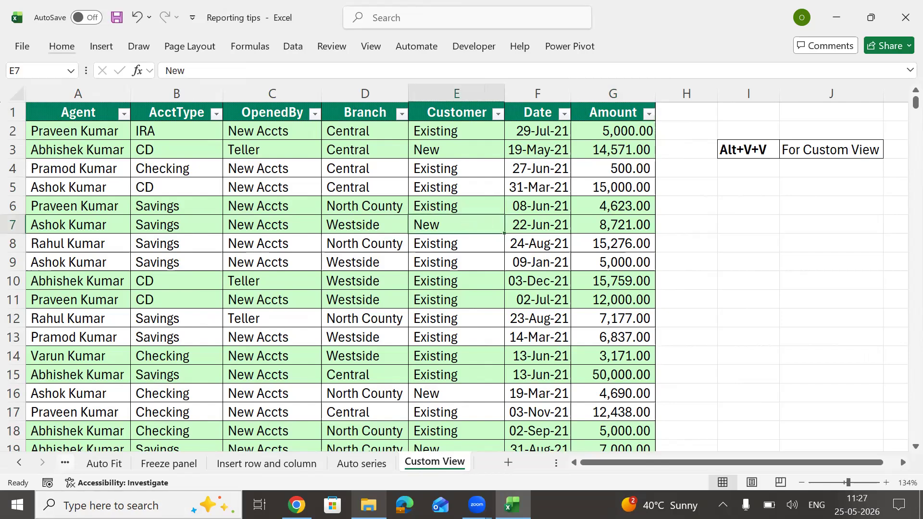
# Step: Enter Done as the CustomView tip's status on the Summary Sheet and select row 12
pyautogui.hotkey('ctrl', 'pageup')
pyautogui.hotkey('ctrl', 'pageup')
pyautogui.hotkey('ctrl', 'pageup')
pyautogui.hotkey('ctrl', 'pageup')
pyautogui.hotkey('ctrl', 'pageup')
pyautogui.hotkey('ctrl', 'pageup')
pyautogui.write('Done')
pyautogui.press('Return')
pyautogui.press('Left')
pyautogui.press('Left')
pyautogui.press('Left')
pyautogui.press('Left')
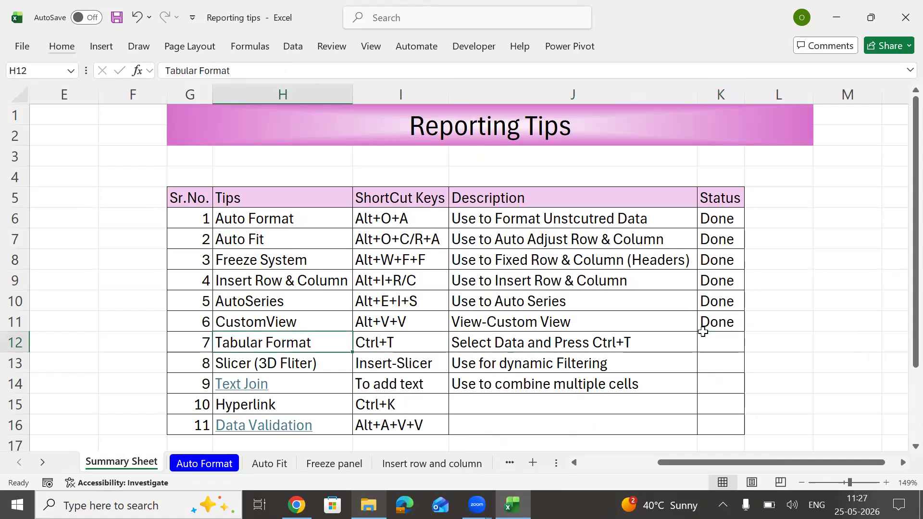
pyautogui.hotkey('shift', 'Right')
pyautogui.hotkey('shift', 'Right')
pyautogui.hotkey('shift', 'Right')
pyautogui.hotkey('shift', 'Right')
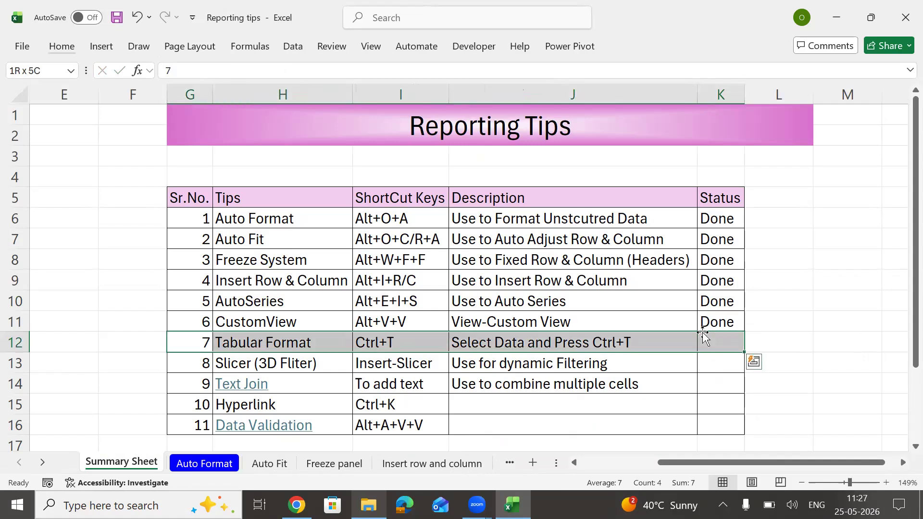
pyautogui.press('Right')
pyautogui.press('Right')
pyautogui.press('Right')
pyautogui.press('Right')
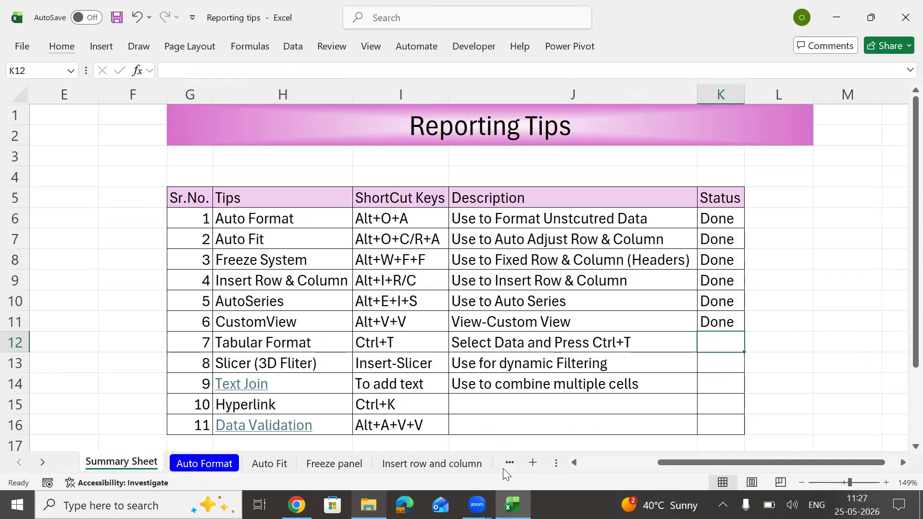
# Step: Copy the Custom View sheet's data table and paste it at A1 of a new sheet
pyautogui.click(511, 467)
pyautogui.click(510, 464)
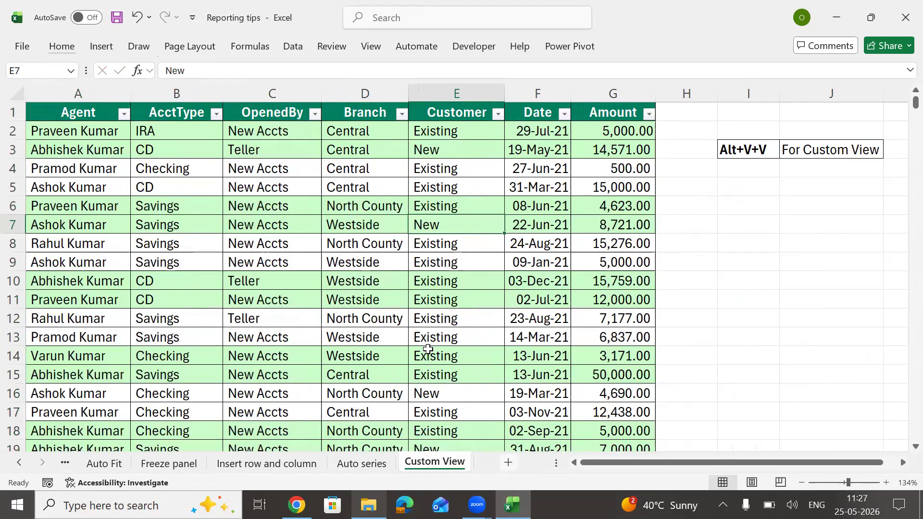
pyautogui.click(391, 279)
pyautogui.hotkey('ctrl', 'a')
pyautogui.hotkey('ctrl', 'c')
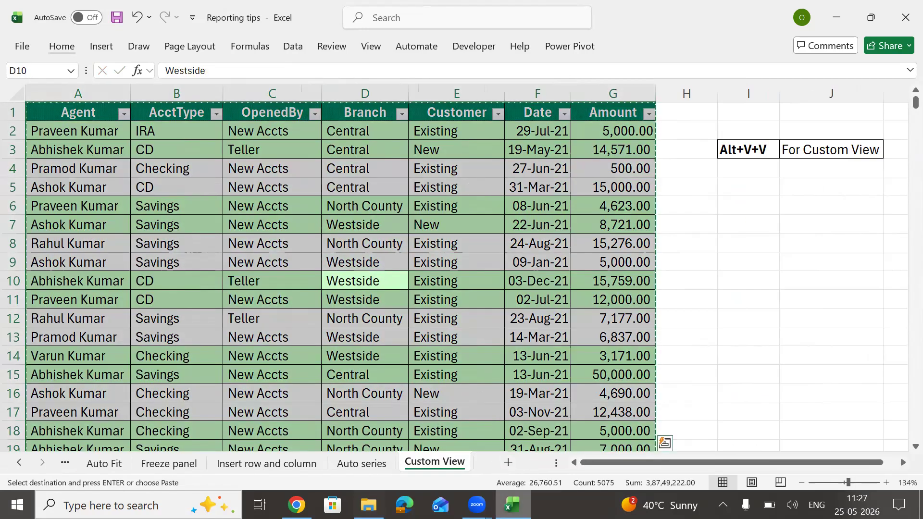
pyautogui.hotkey('shift', 'F11')
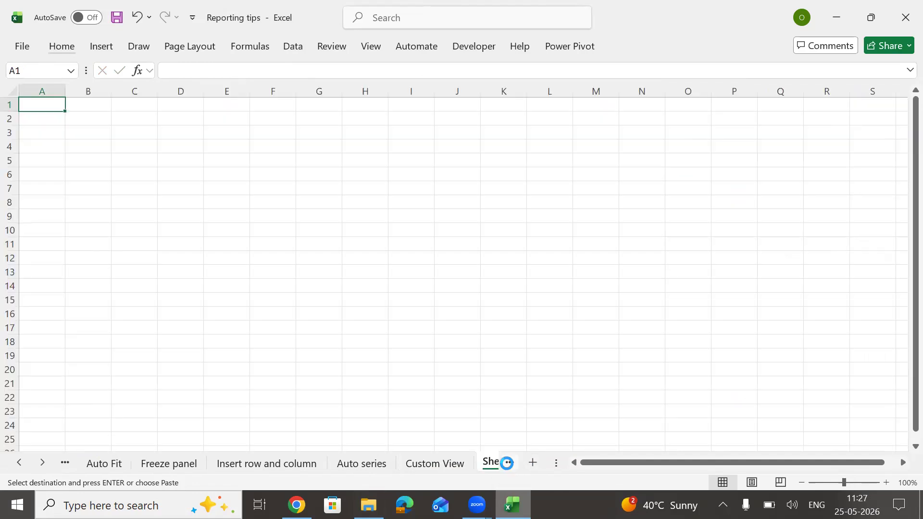
pyautogui.hotkey('ctrl', 'v')
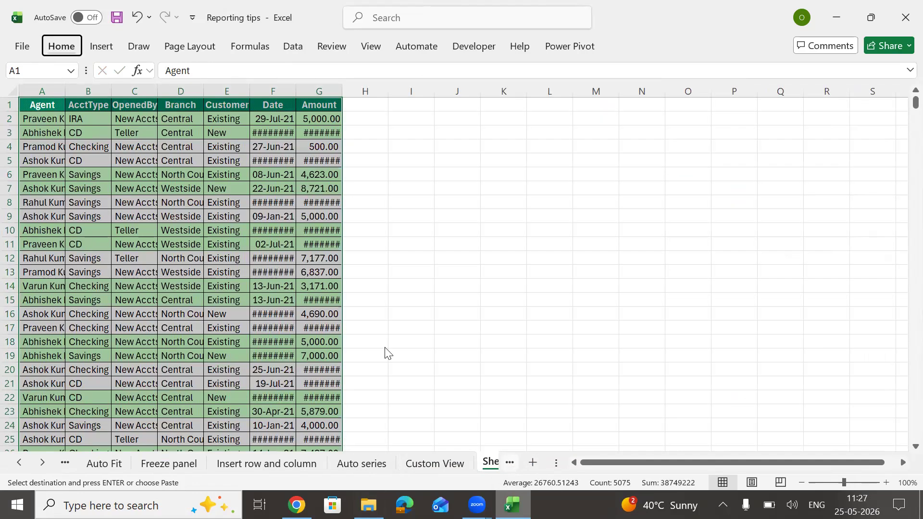
# Step: Autofit columns A–G of the pasted table to their contents
pyautogui.press('h')
pyautogui.press('o')
pyautogui.press('i')
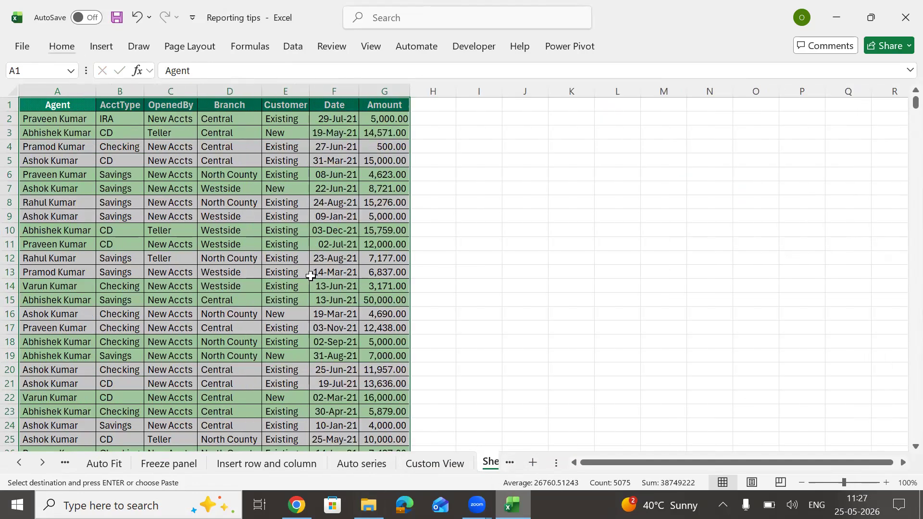
pyautogui.moveTo(130, 90); pyautogui.dragTo(241, 116)
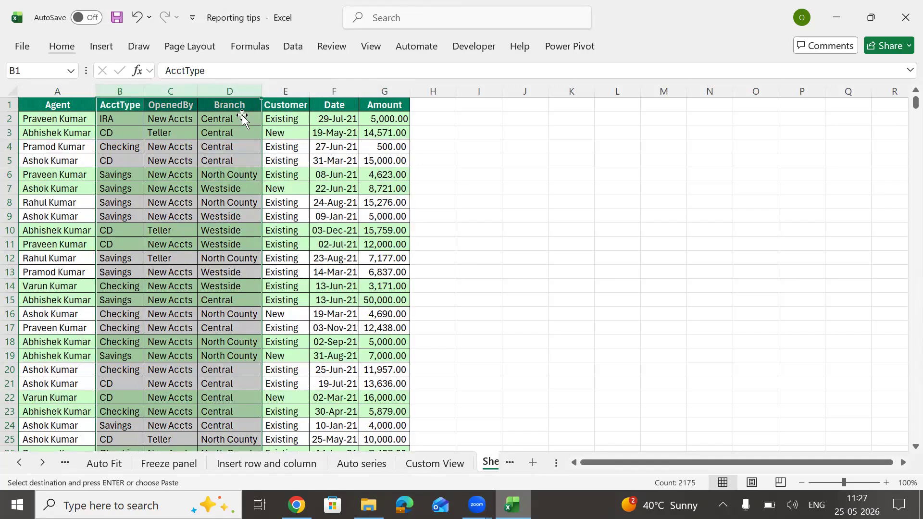
# Step: Delete the AcctType, OpenedBy, Branch and Date columns, keeping Agent, Customer and Amount
pyautogui.hotkey('ctrl', '-')
pyautogui.click(182, 91)
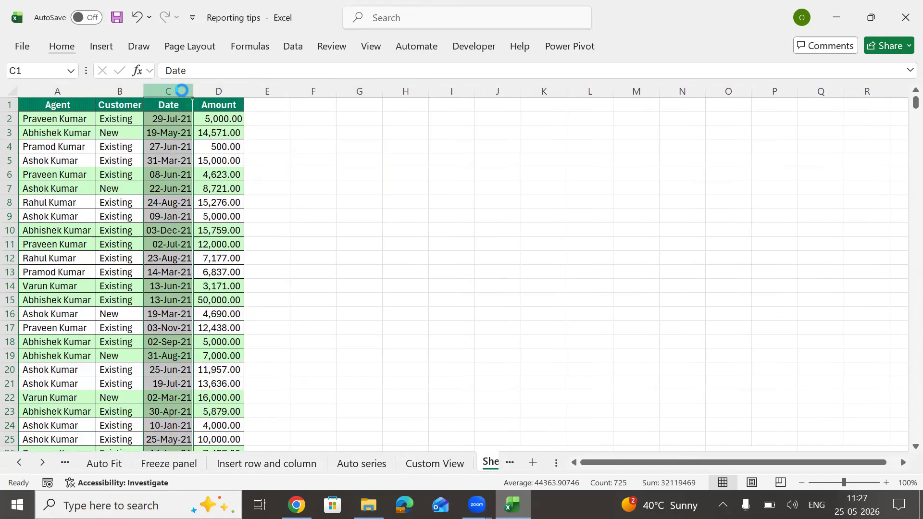
pyautogui.hotkey('ctrl', '-')
# Step: Copy the empty D1 cell and select the data rows, cancelling an accidental edit in A2
pyautogui.click(57, 101)
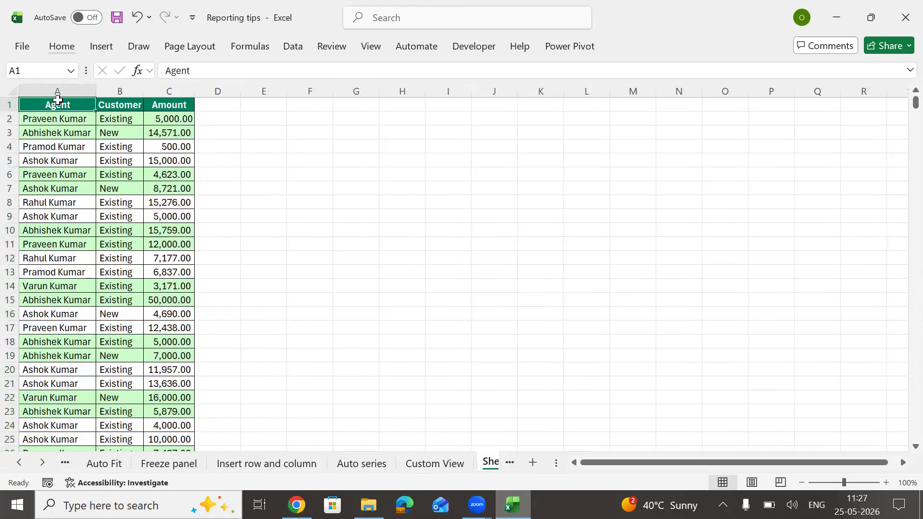
pyautogui.press('Right')
pyautogui.press('Right')
pyautogui.press('Right')
pyautogui.hotkey('ctrl', 'c')
pyautogui.press('Left')
pyautogui.press('Left')
pyautogui.press('Left')
pyautogui.press('Down')
pyautogui.hotkey('ctrl', 'shift', 'Right')
pyautogui.hotkey('ctrl', 'shift', 'Down')
pyautogui.write('ese')
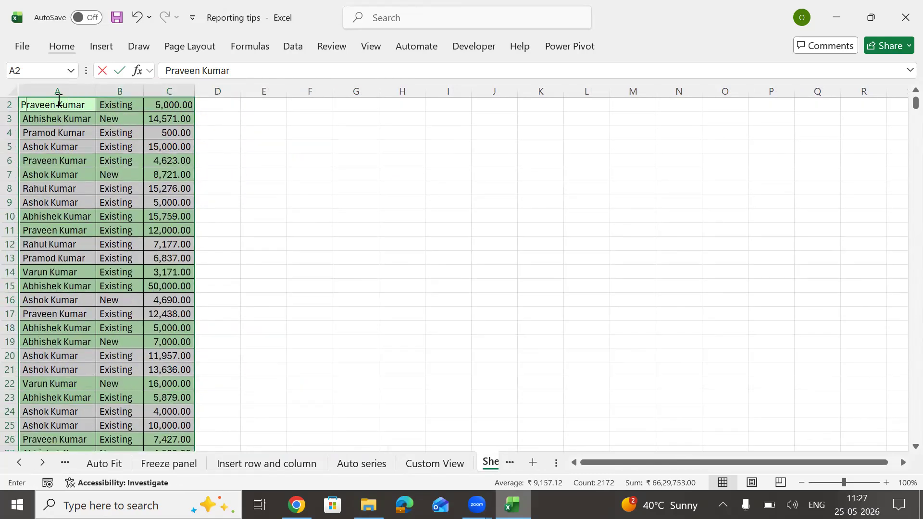
pyautogui.press('Escape')
pyautogui.press('Up')
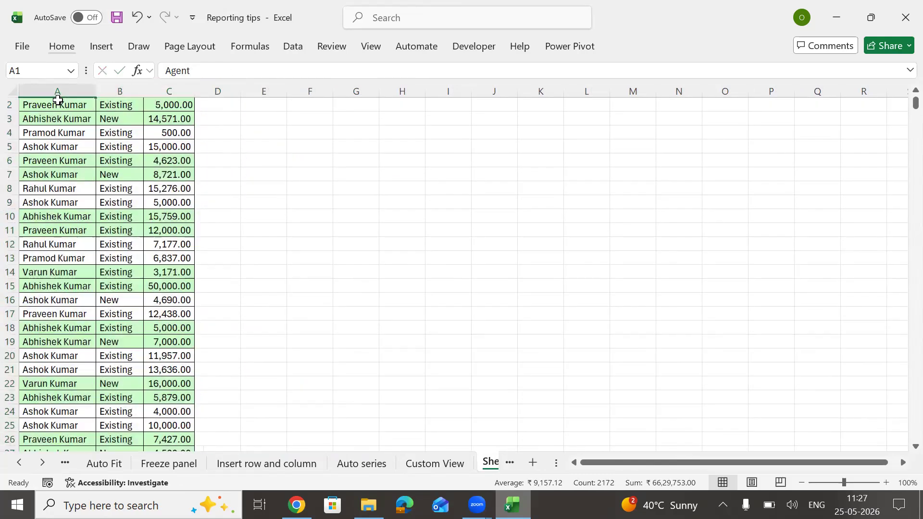
# Step: Copy blank D2 and paste only its formats onto A2:C725 to clear the row formatting
pyautogui.press('Right')
pyautogui.press('Down')
pyautogui.press('Right')
pyautogui.press('Right')
pyautogui.hotkey('ctrl', 'c')
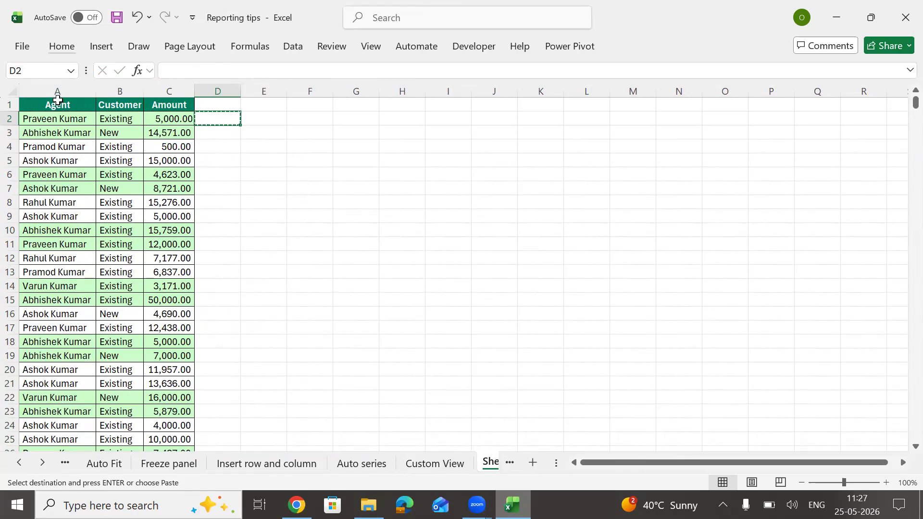
pyautogui.press('Left')
pyautogui.hotkey('shift', 'Left')
pyautogui.hotkey('shift', 'Left')
pyautogui.hotkey('ctrl', 'shift', 'Down')
pyautogui.press('alt')
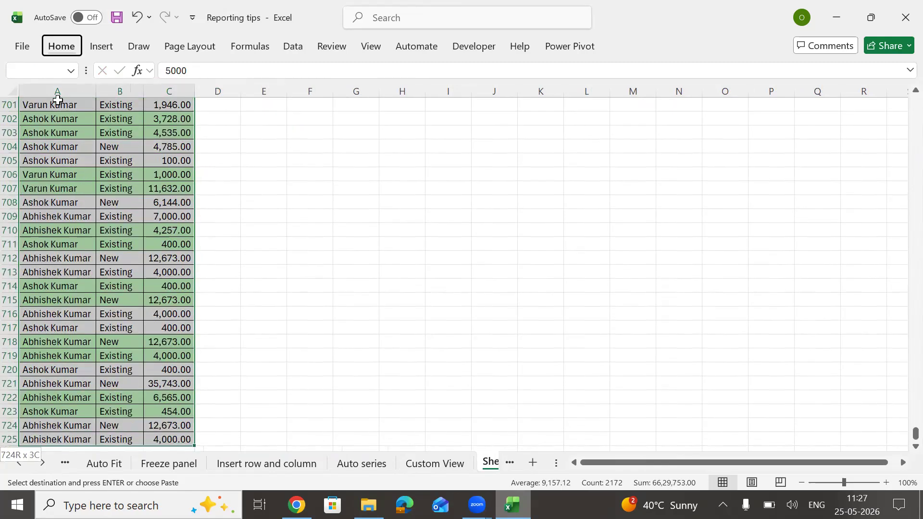
pyautogui.press('h')
pyautogui.press('v')
pyautogui.press('r')
pyautogui.press('Escape')
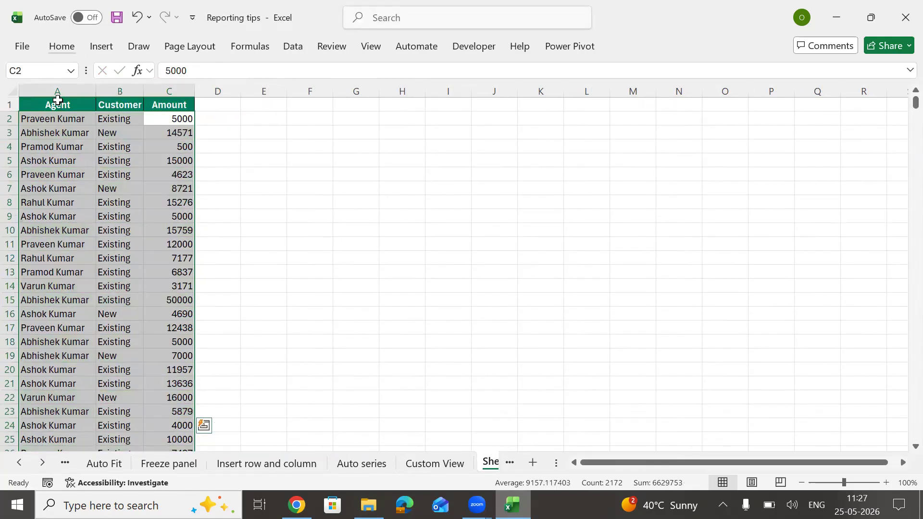
# Step: Select the whole Agent, Customer and Amount block A1:C725 and copy it
pyautogui.press('Left')
pyautogui.press('Left')
pyautogui.hotkey('shift', 'Right')
pyautogui.hotkey('shift', 'Right')
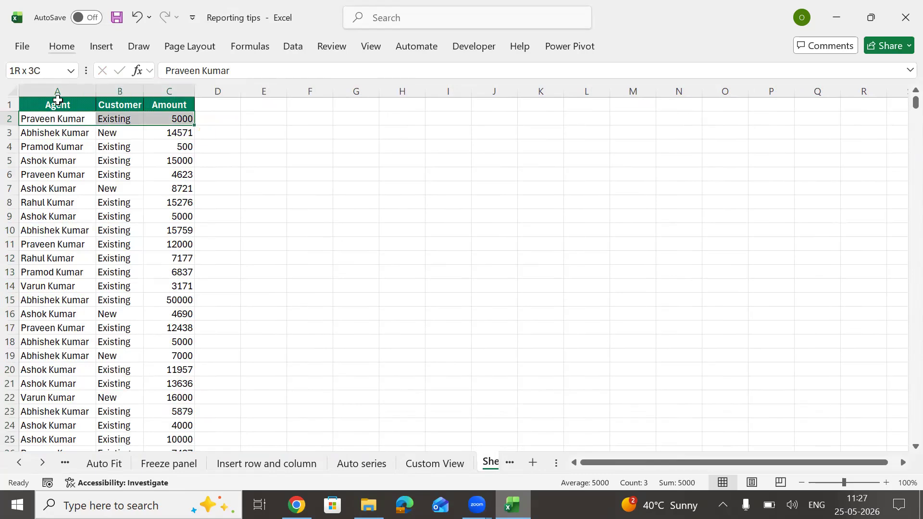
pyautogui.hotkey('ctrl', 'shift', 'Down')
pyautogui.press('alt')
pyautogui.scroll(5, 58, 100)
pyautogui.press('Up')
pyautogui.hotkey('ctrl', 'shift', 'Right')
pyautogui.hotkey('ctrl', 'shift', 'Down')
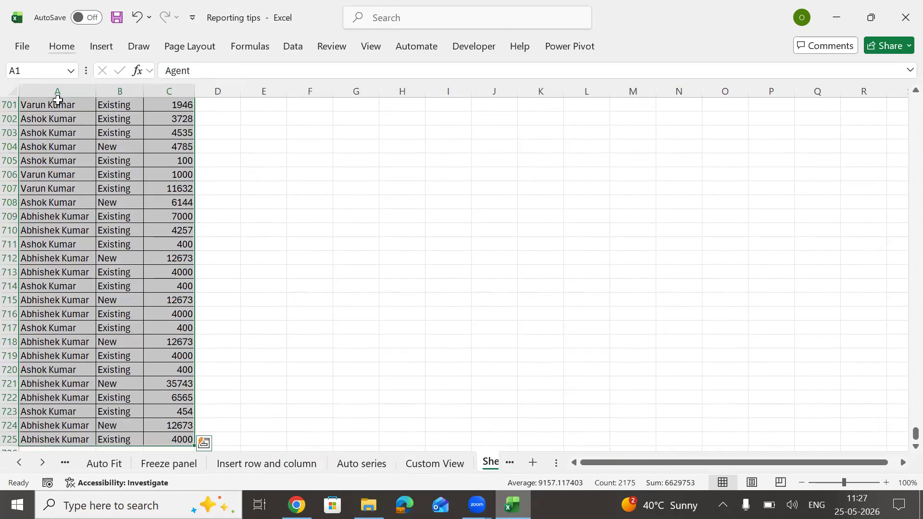
pyautogui.hotkey('ctrl', 'c')
pyautogui.press('Right')
pyautogui.press('Right')
pyautogui.press('Right')
pyautogui.press('Right')
pyautogui.press('Right')
pyautogui.press('Right')
pyautogui.press('Right')
pyautogui.press('Right')
pyautogui.press('Right')
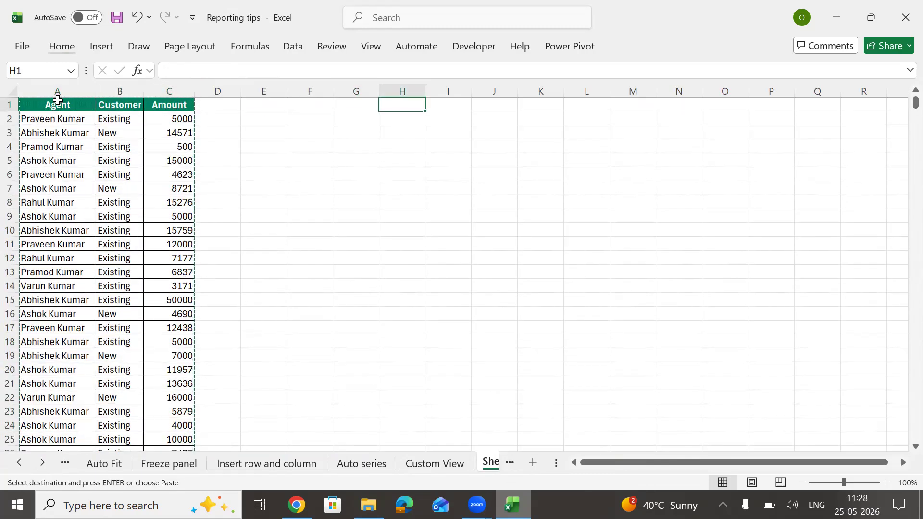
# Step: Paste a second copy of the table, AutoFit its columns and move it into H:J
pyautogui.hotkey('ctrl', 'v')
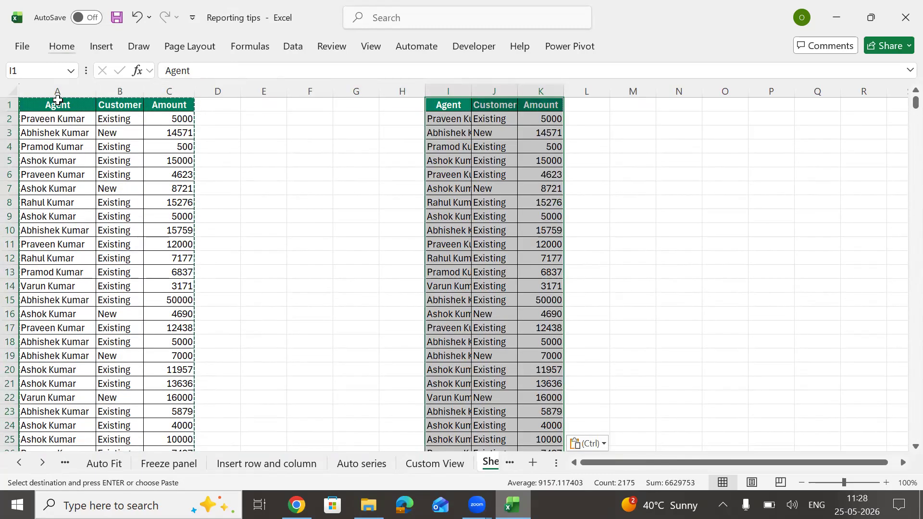
pyautogui.hotkey('alt', 'h')
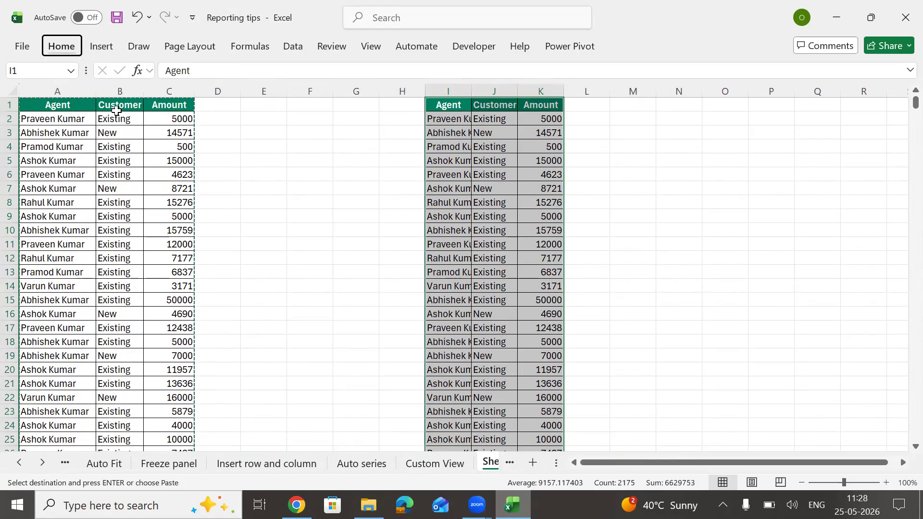
pyautogui.press('o')
pyautogui.press('i')
pyautogui.scroll(4, 472, 157)
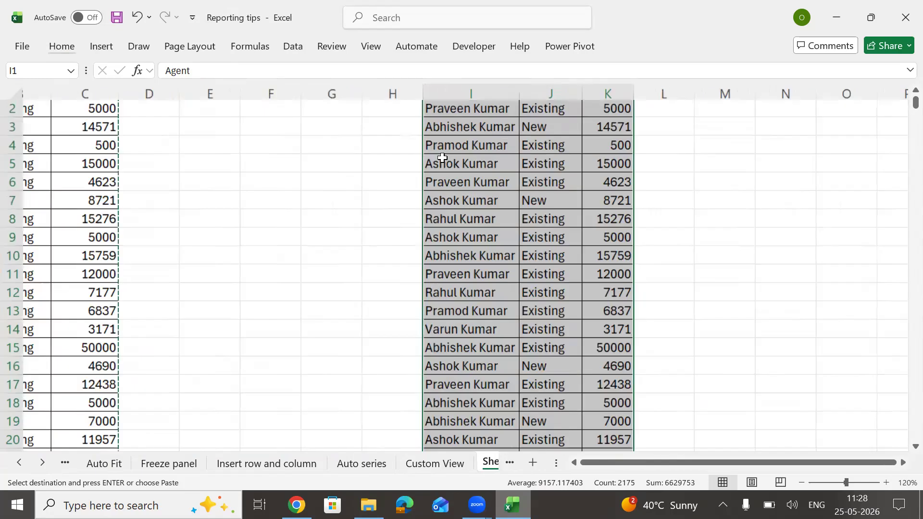
pyautogui.moveTo(441, 179); pyautogui.dragTo(382, 182)
pyautogui.hotkey('ctrl', 'Home')
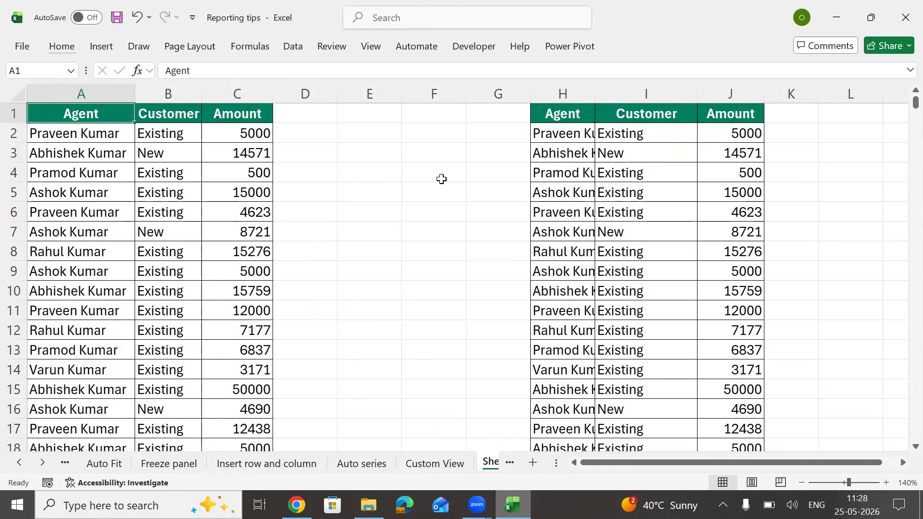
# Step: Move the filter buttons from the H:J headers to the A1:C1 headers, widening column H
pyautogui.hotkey('ctrl', 'shift', 'l')
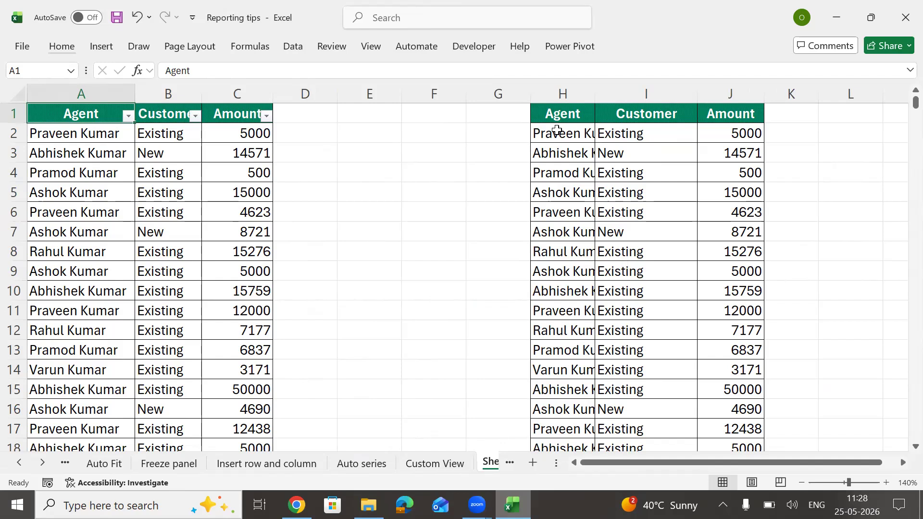
pyautogui.doubleClick(594, 93)
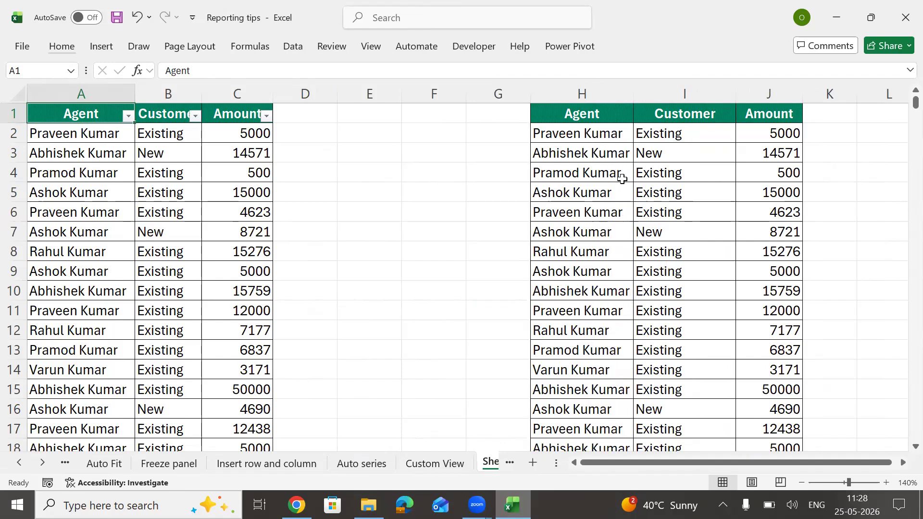
pyautogui.click(621, 178)
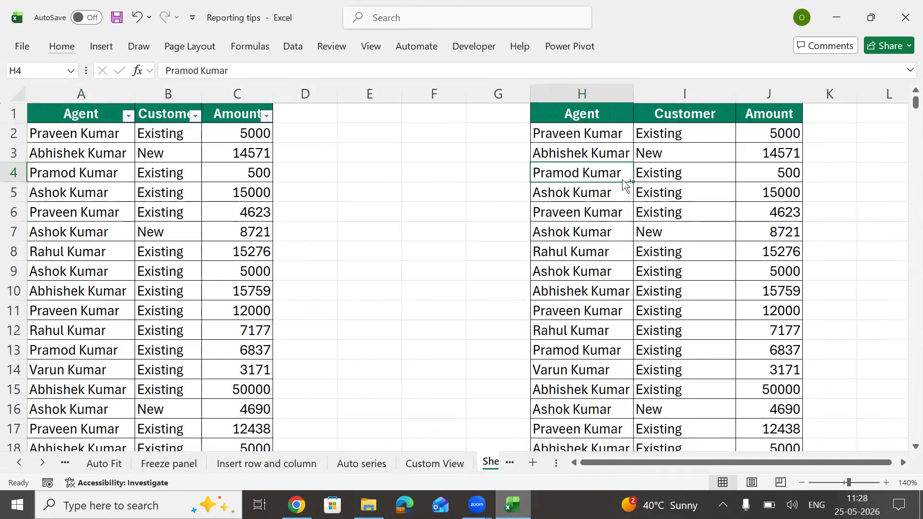
pyautogui.hotkey('ctrl', 'shift', 'l')
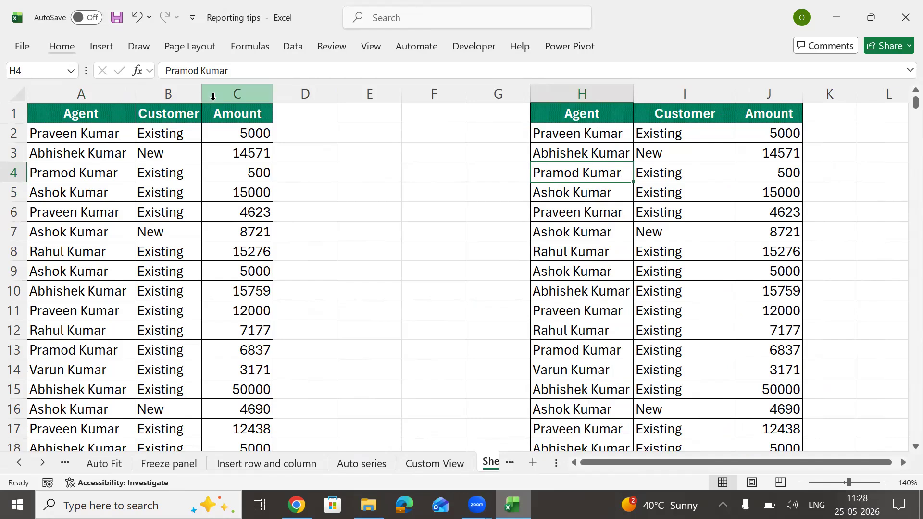
pyautogui.hotkey('ctrl', 'shift', 'l')
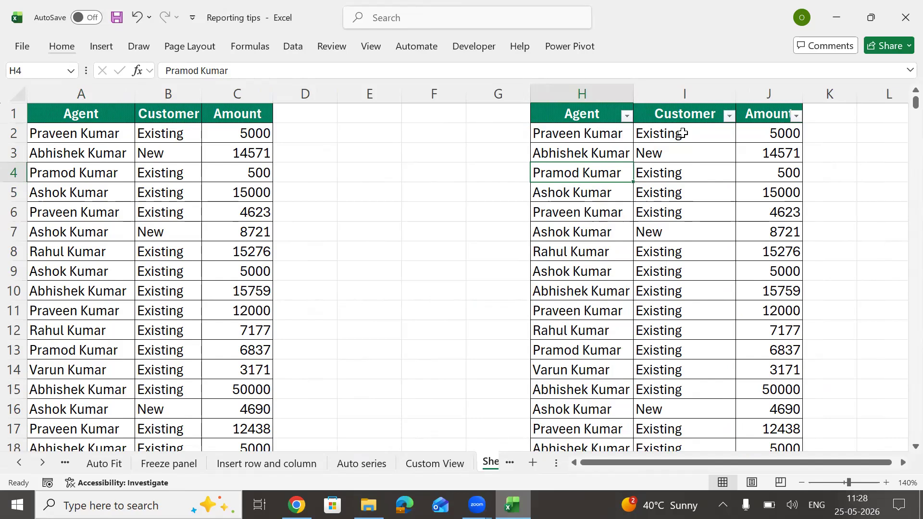
pyautogui.click(199, 198)
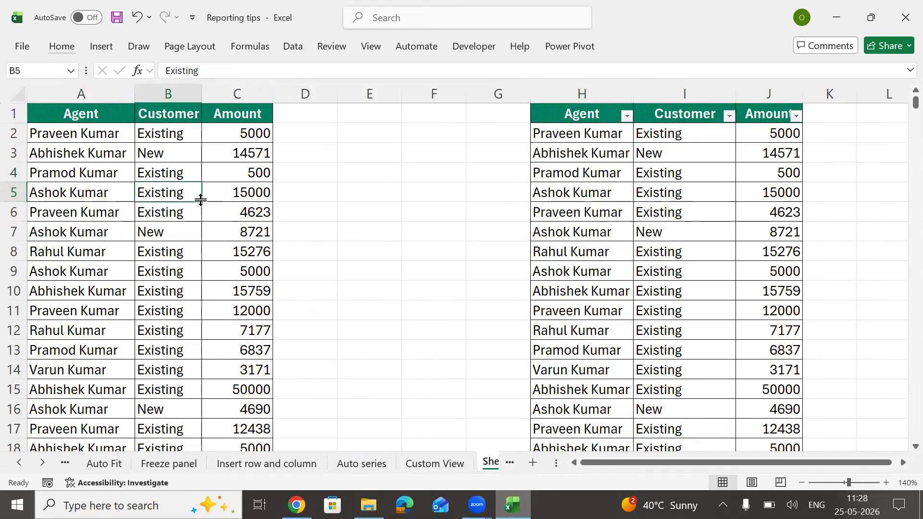
pyautogui.hotkey('ctrl', 'shift', 'l')
pyautogui.hotkey('ctrl', 'shift', 'l')
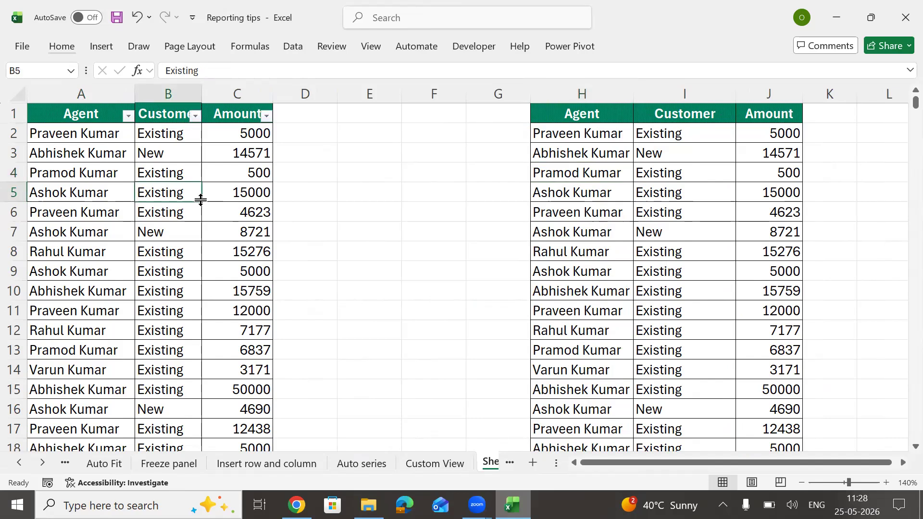
pyautogui.hotkey('ctrl', 'shift', 'l')
pyautogui.hotkey('ctrl', 'shift', 'l')
# Step: Select cells around the H:J data, then settle on cell F5 for a note
pyautogui.click(414, 173)
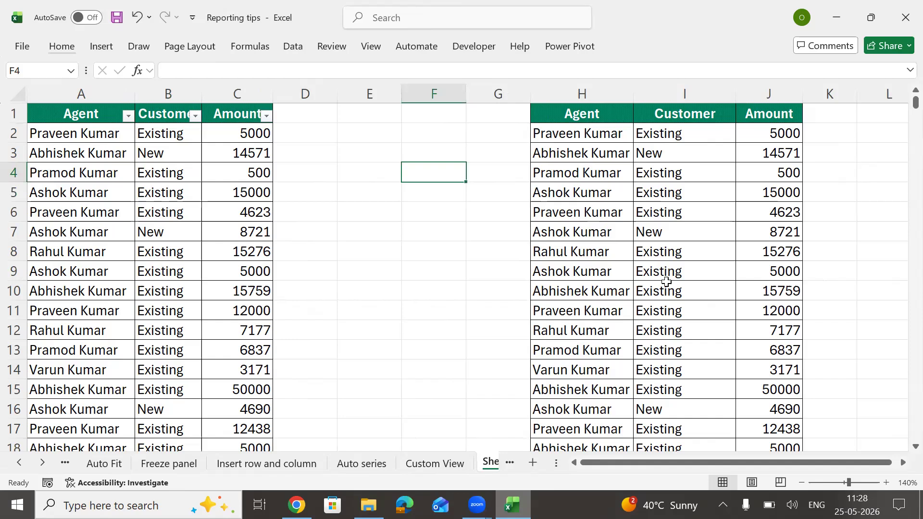
pyautogui.click(629, 226)
pyautogui.click(556, 143)
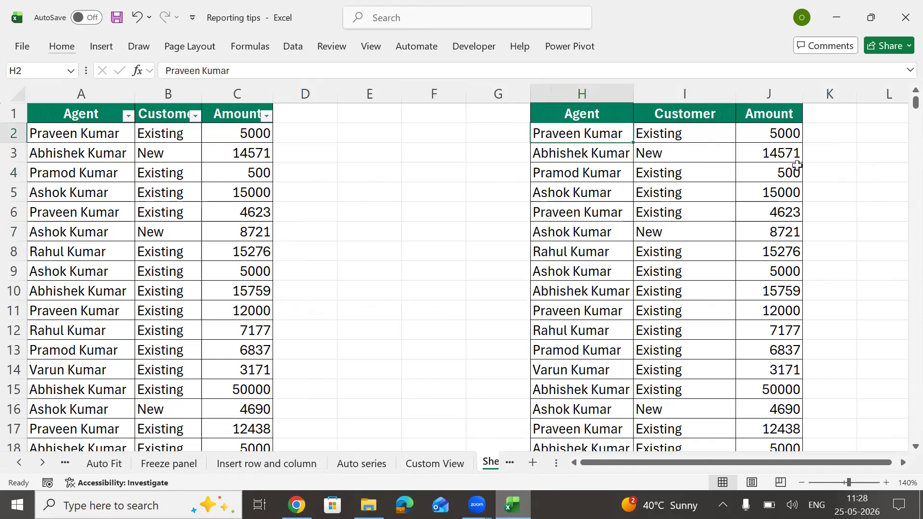
pyautogui.keyDown('shift'); pyautogui.click(776, 373); pyautogui.keyUp('shift')
pyautogui.click(630, 243)
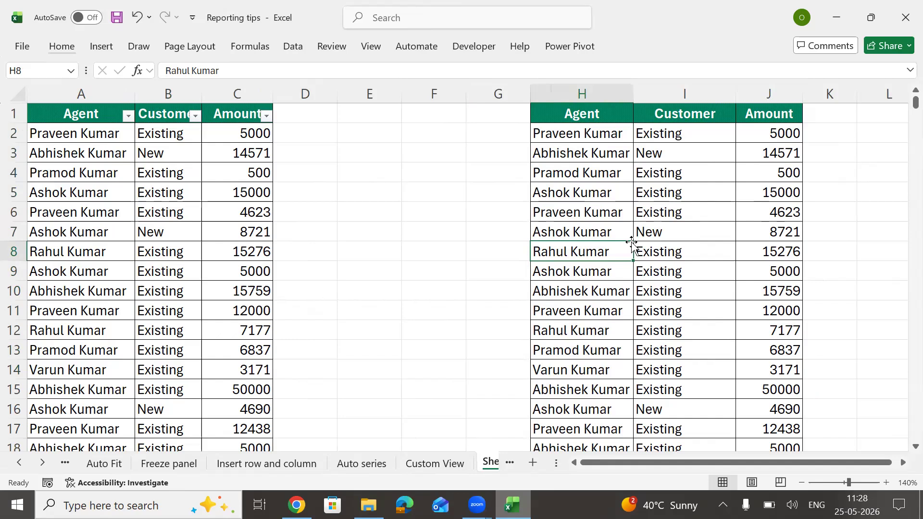
pyautogui.click(375, 189)
pyautogui.press('Right')
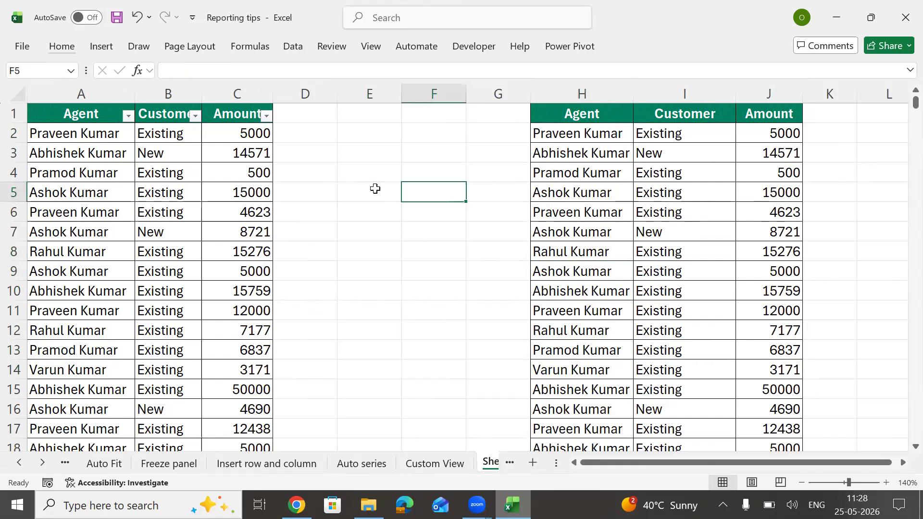
# Step: Enter Ctrl+T/L in cell F5
pyautogui.write('Ctrl')
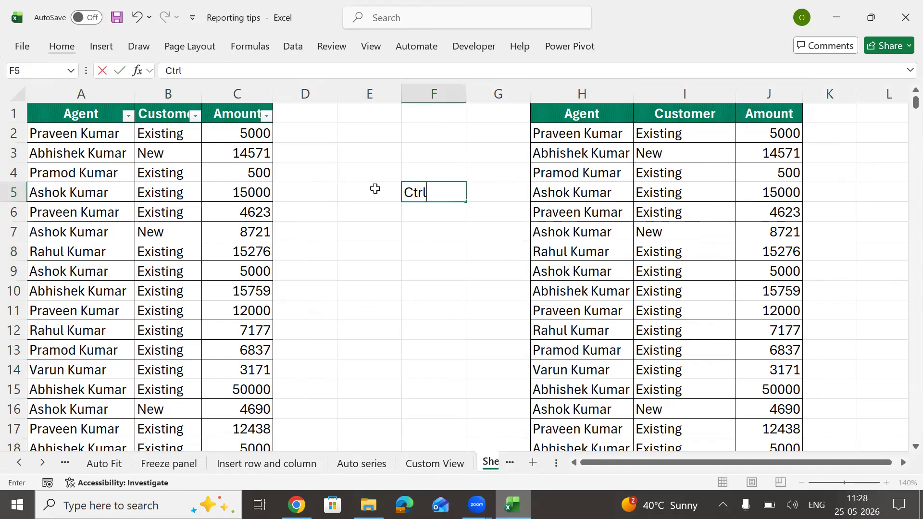
pyautogui.write('+T/Ctrl+')
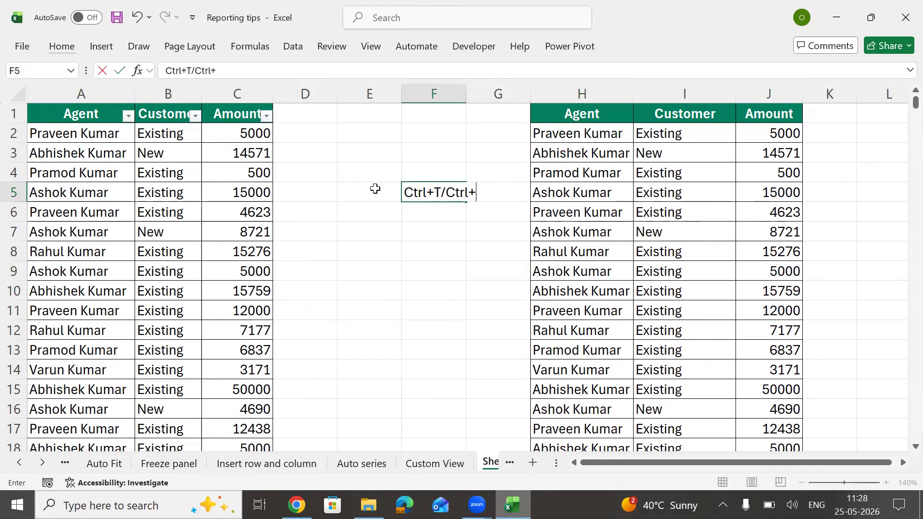
pyautogui.press('BackSpace')
pyautogui.press('BackSpace')
pyautogui.press('BackSpace')
pyautogui.press('BackSpace')
pyautogui.press('BackSpace')
pyautogui.write('L')
pyautogui.press('Tab')
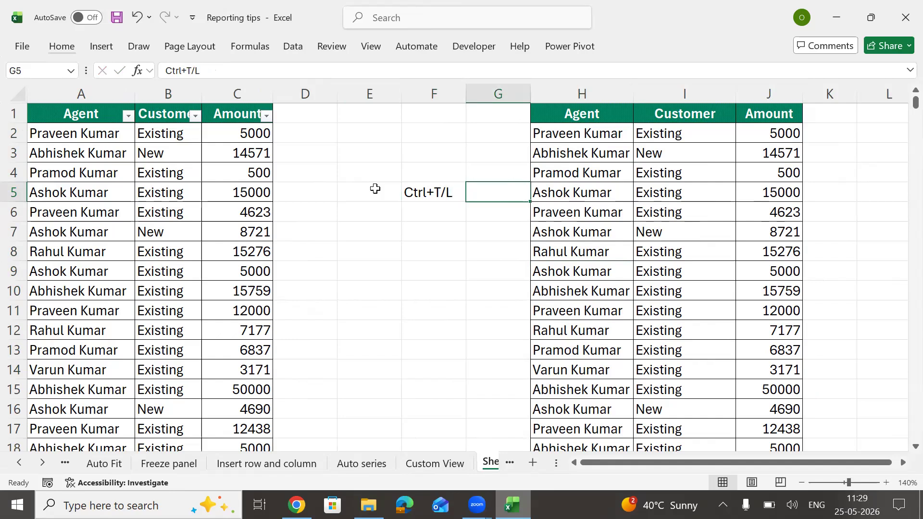
# Step: Insert a new column G and enter 'To convert in table' in G5
pyautogui.press('alt')
pyautogui.press('h')
pyautogui.press('i')
pyautogui.press('c')
pyautogui.press('F2')
pyautogui.write('To coonvert')
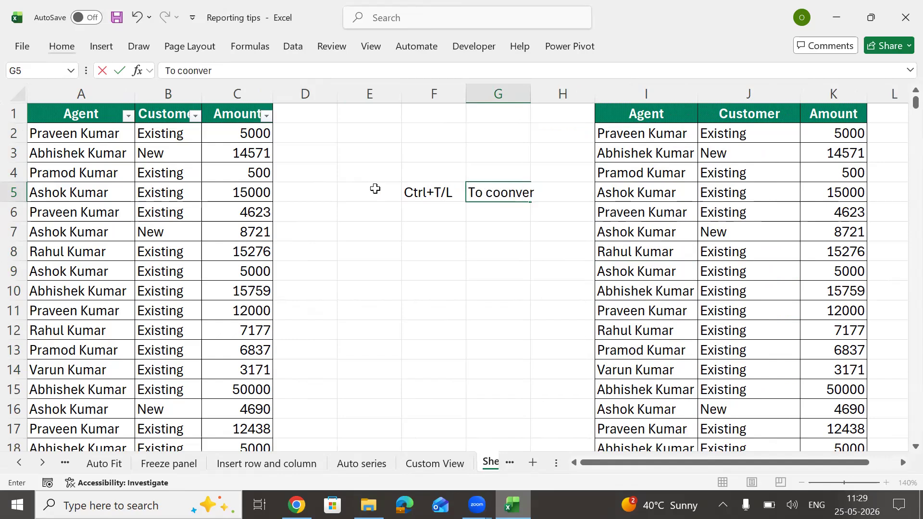
pyautogui.press('BackSpace')
pyautogui.press('BackSpace')
pyautogui.press('BackSpace')
pyautogui.press('BackSpace')
pyautogui.press('BackSpace')
pyautogui.press('BackSpace')
pyautogui.write('nvert inn table')
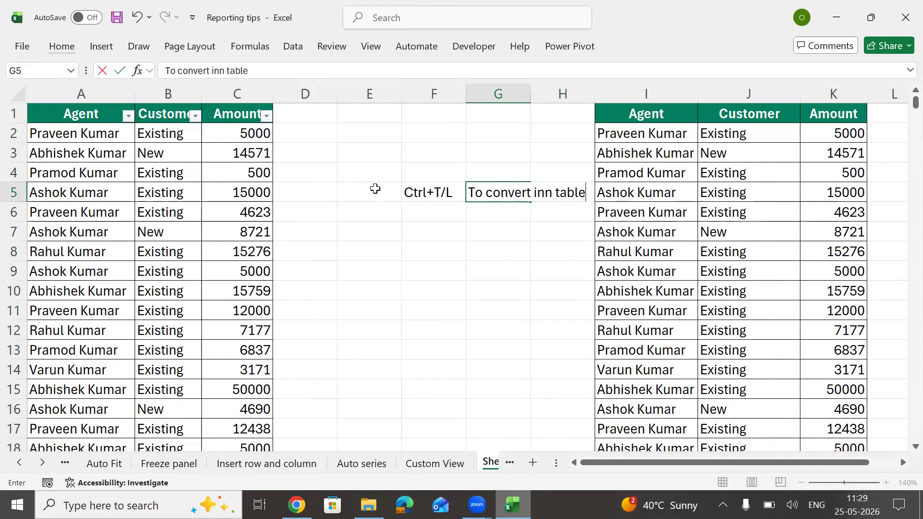
pyautogui.hotkey('ctrl', 'Return')
pyautogui.press('F2')
pyautogui.press('Left')
pyautogui.press('Left')
pyautogui.press('Left')
pyautogui.press('Left')
pyautogui.press('Left')
pyautogui.press('Left')
pyautogui.press('BackSpace')
pyautogui.press('Return')
pyautogui.press('Up')
# Step: AutoFit column G to fit the note text
pyautogui.press('alt')
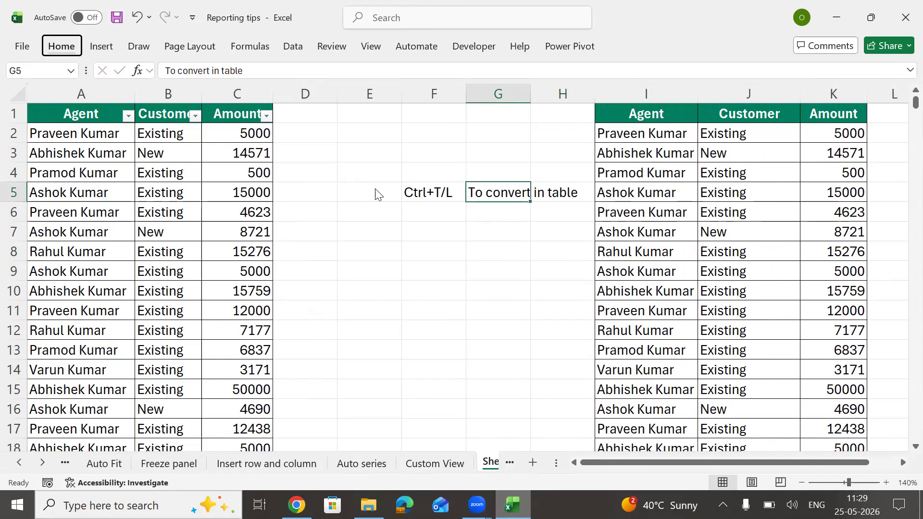
pyautogui.press('h')
pyautogui.press('o')
pyautogui.press('i')
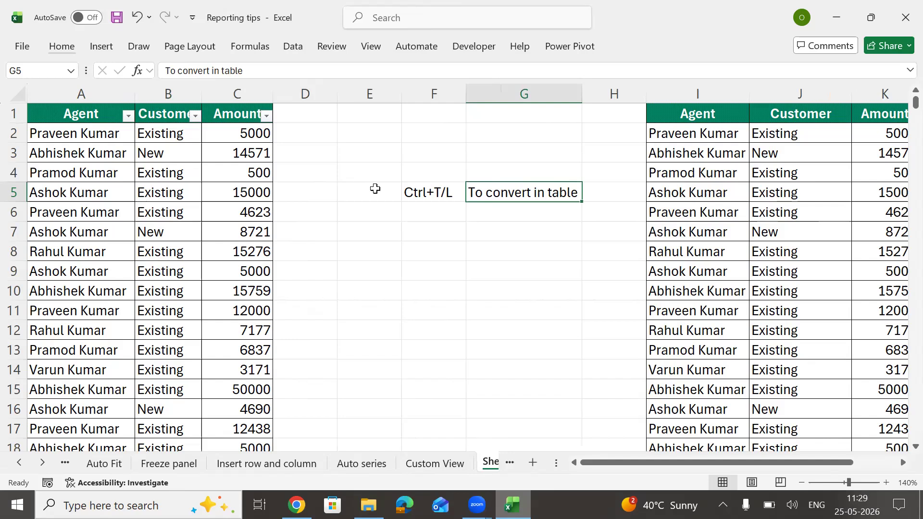
# Step: Add All Borders to F5:G5 and make Ctrl+T/L bold
pyautogui.press('Left')
pyautogui.hotkey('shift', 'Right')
pyautogui.press('alt')
pyautogui.press('h')
pyautogui.press('b')
pyautogui.press('a')
pyautogui.press('Down')
pyautogui.press('Up')
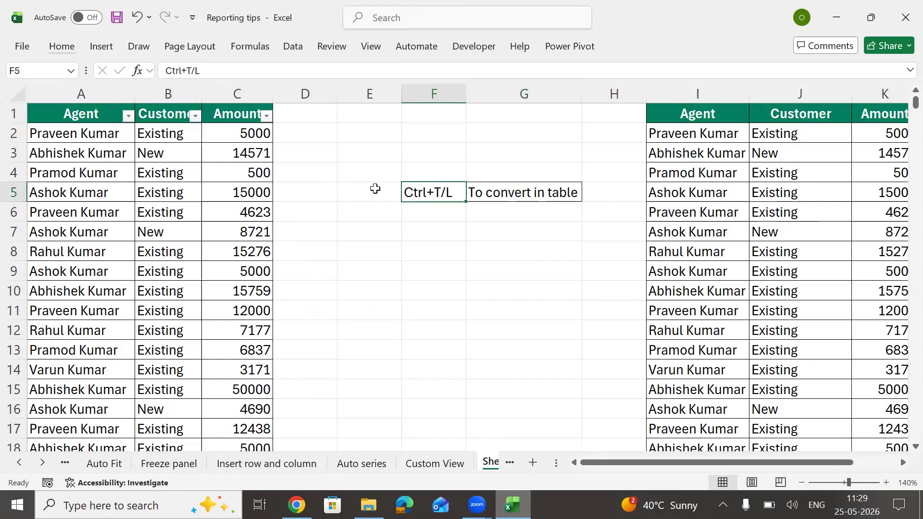
pyautogui.hotkey('ctrl', 'b')
pyautogui.press('Down')
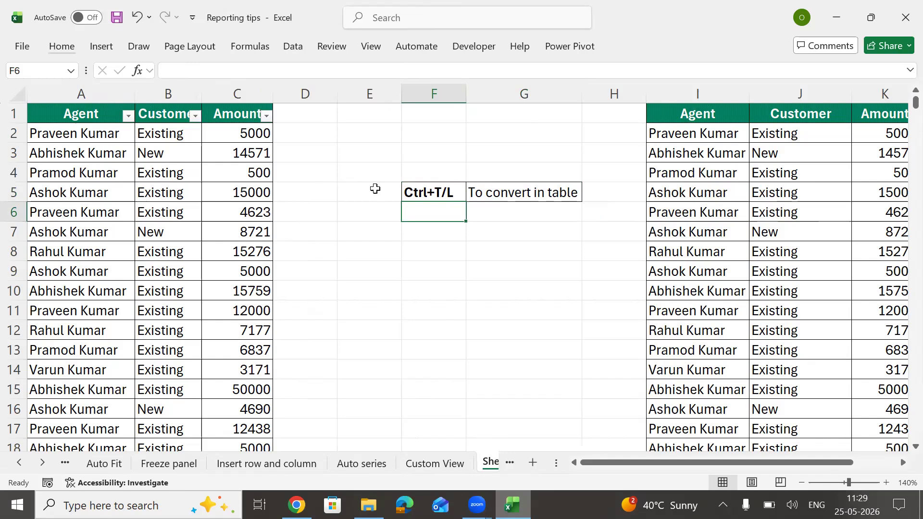
pyautogui.press('Down')
pyautogui.press('Down')
pyautogui.press('Down')
pyautogui.press('Up')
pyautogui.press('Up')
pyautogui.press('Up')
# Step: Convert the I:K data into a table with headers, then undo the conversion
pyautogui.click(724, 196)
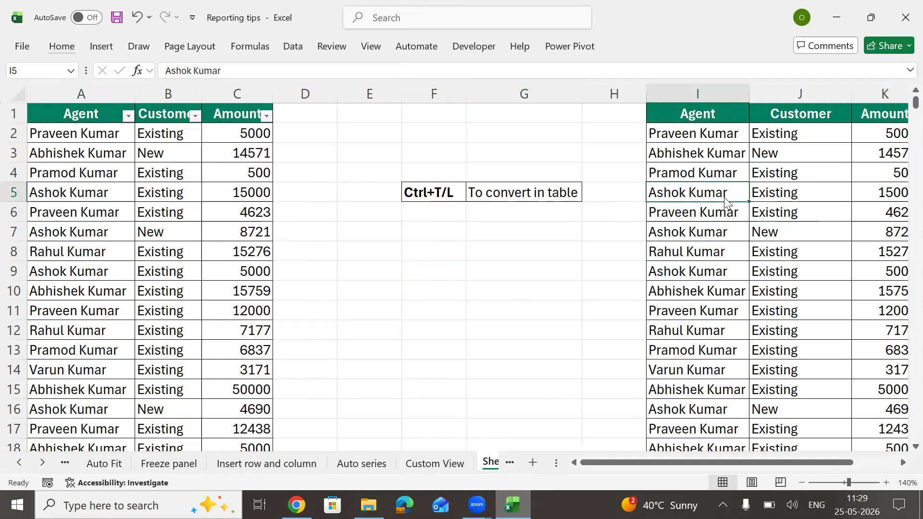
pyautogui.hotkey('ctrl', 't')
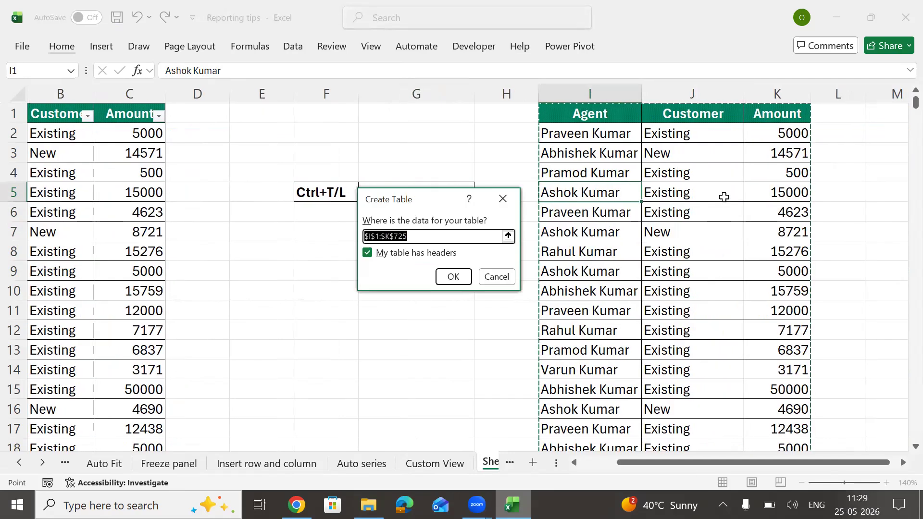
pyautogui.press('Return')
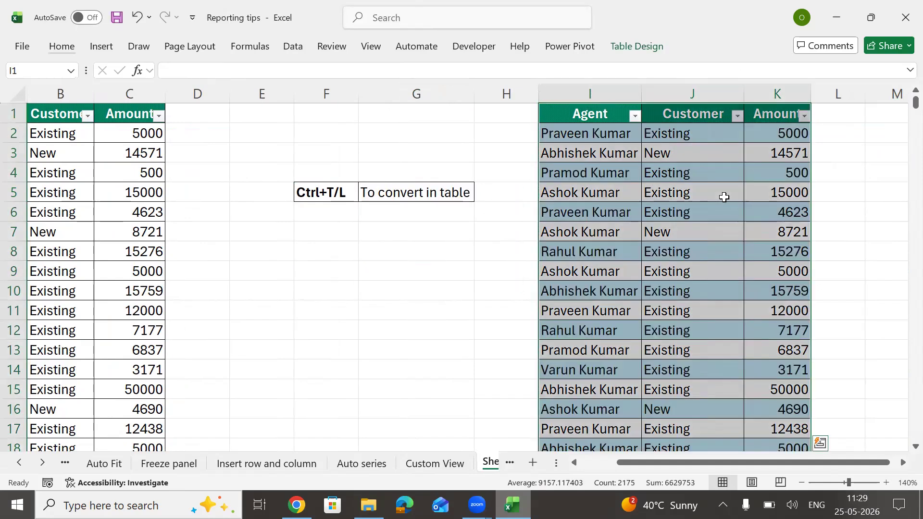
pyautogui.click(753, 209)
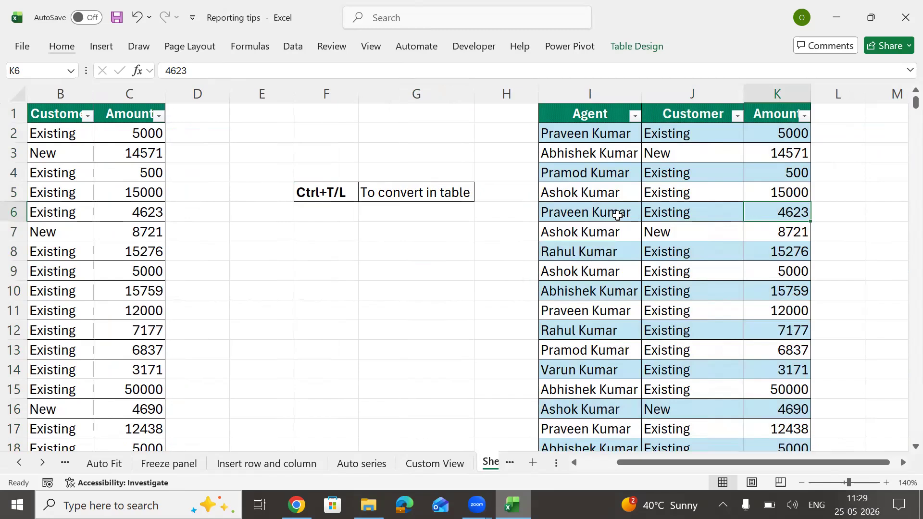
pyautogui.hotkey('ctrl', 'z')
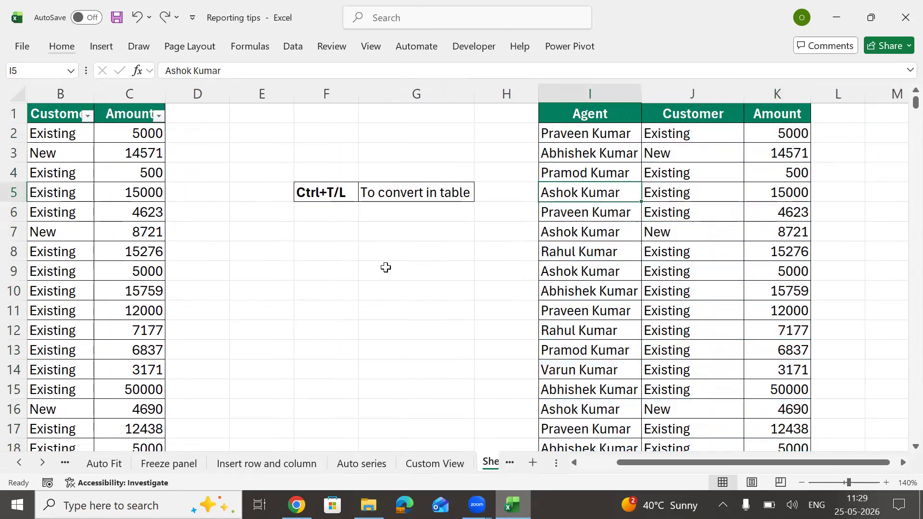
# Step: Convert the I:K data into a headed table again with Ctrl+T
pyautogui.click(386, 268)
pyautogui.click(677, 205)
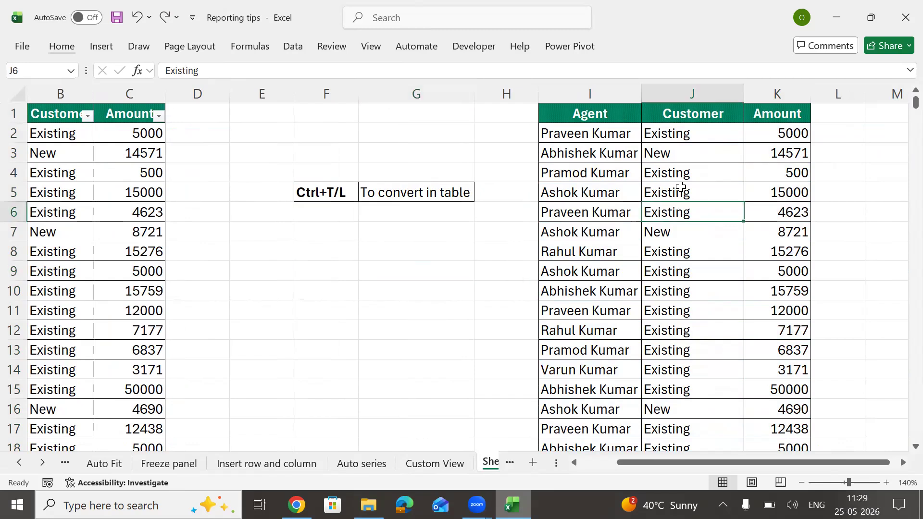
pyautogui.hotkey('ctrl', 't')
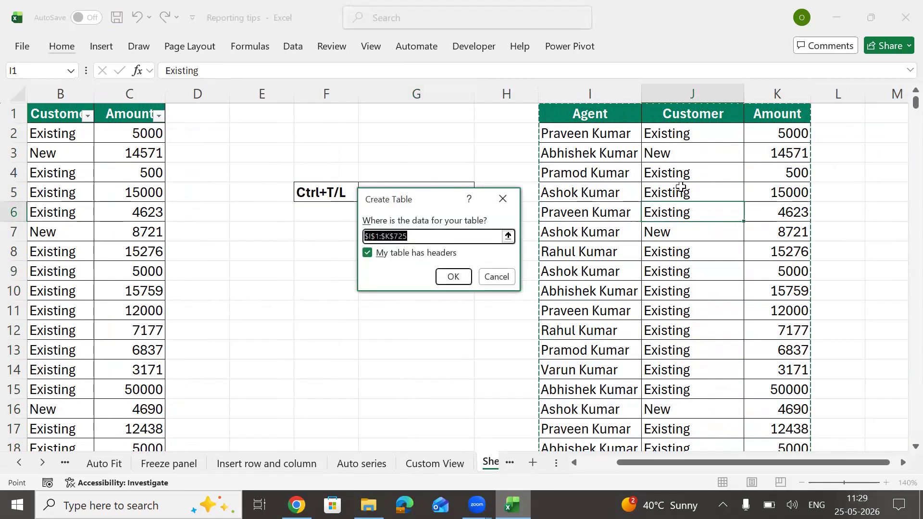
pyautogui.press('Return')
pyautogui.click(680, 187)
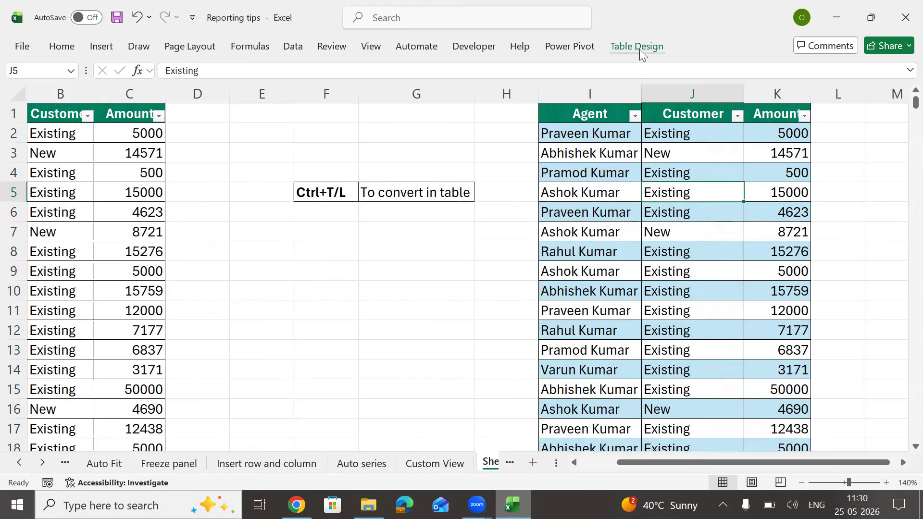
# Step: Apply a pink Light style to the I:K table, then replace it with a Medium blue style
pyautogui.click(639, 49)
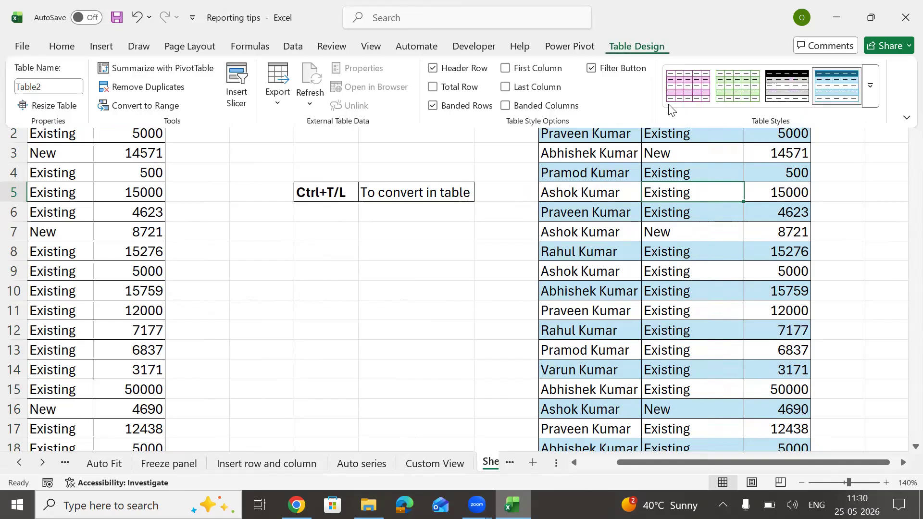
pyautogui.click(870, 87)
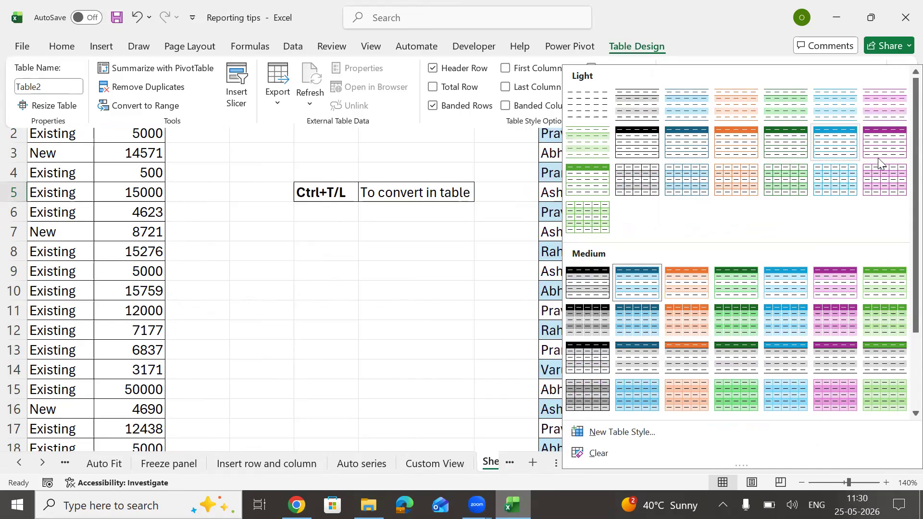
pyautogui.click(892, 150)
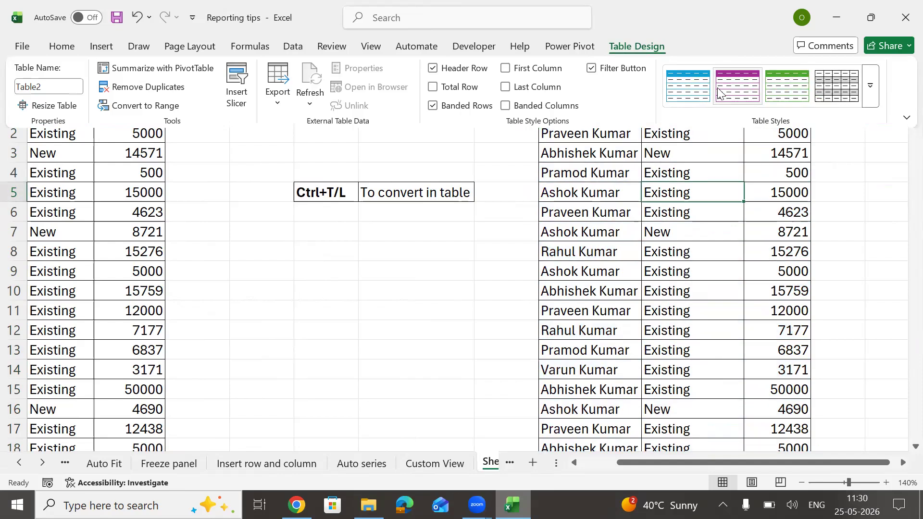
pyautogui.click(870, 87)
pyautogui.click(791, 331)
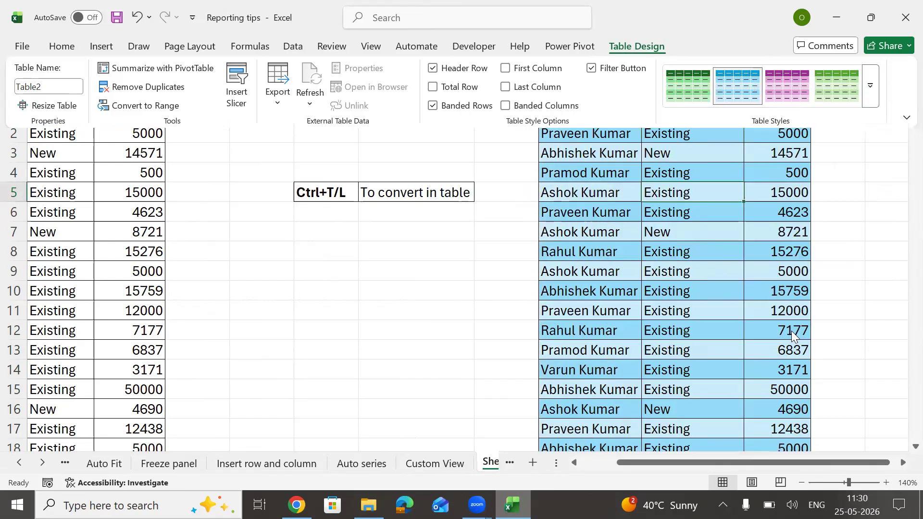
pyautogui.click(616, 237)
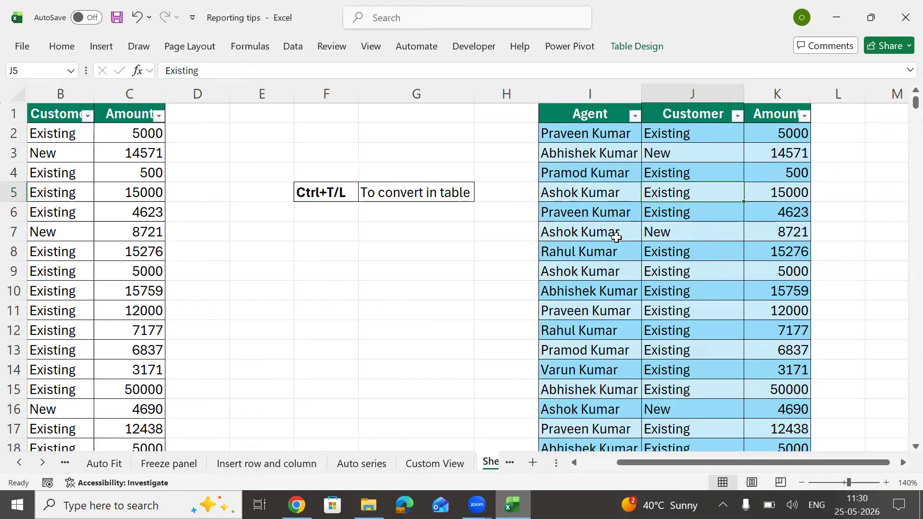
pyautogui.press('Up')
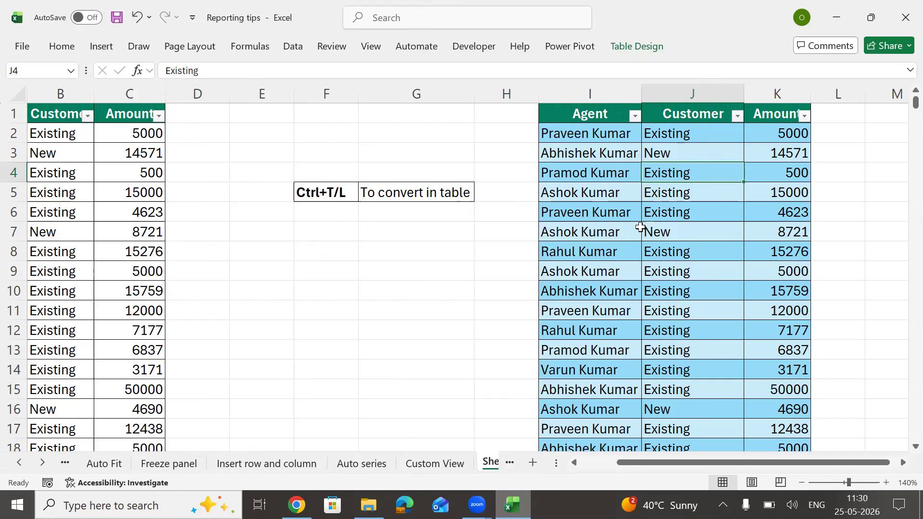
pyautogui.click(132, 117)
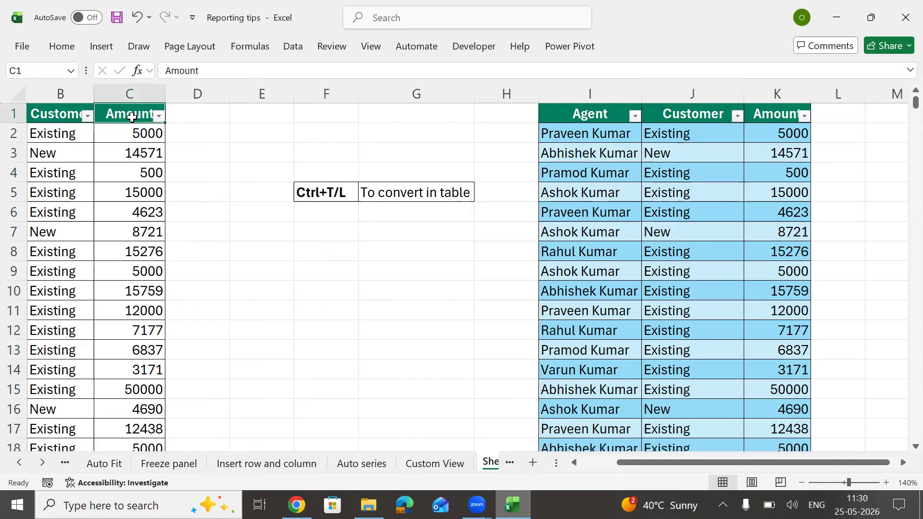
pyautogui.hotkey('ctrl', 'Left')
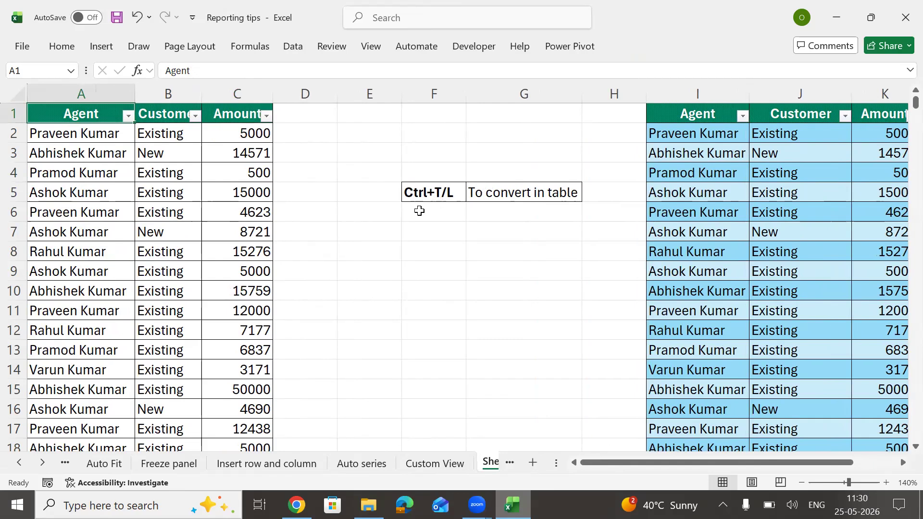
pyautogui.click(461, 308)
pyautogui.press('Right')
pyautogui.press('Right')
pyautogui.press('Right')
pyautogui.press('Right')
pyautogui.press('Right')
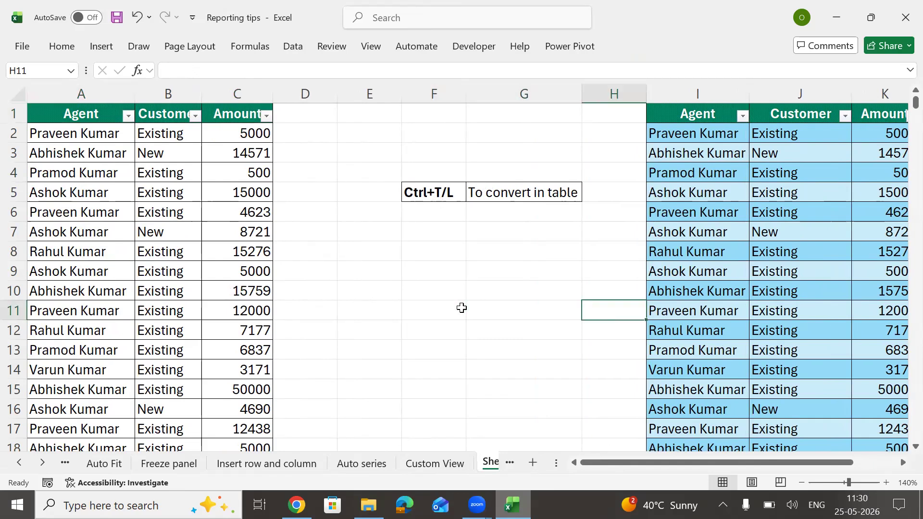
pyautogui.press('Left')
pyautogui.press('Left')
pyautogui.press('Left')
pyautogui.press('Left')
pyautogui.press('Left')
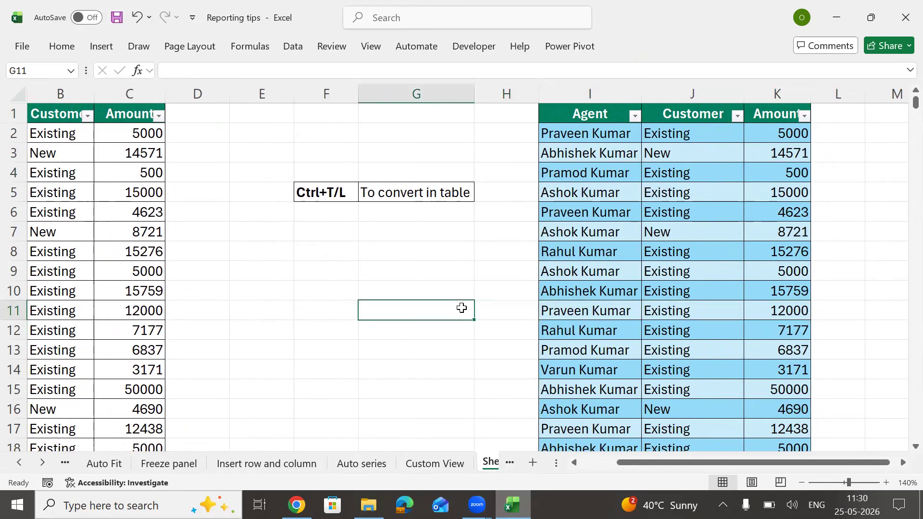
pyautogui.press('Up')
pyautogui.press('Up')
pyautogui.press('Up')
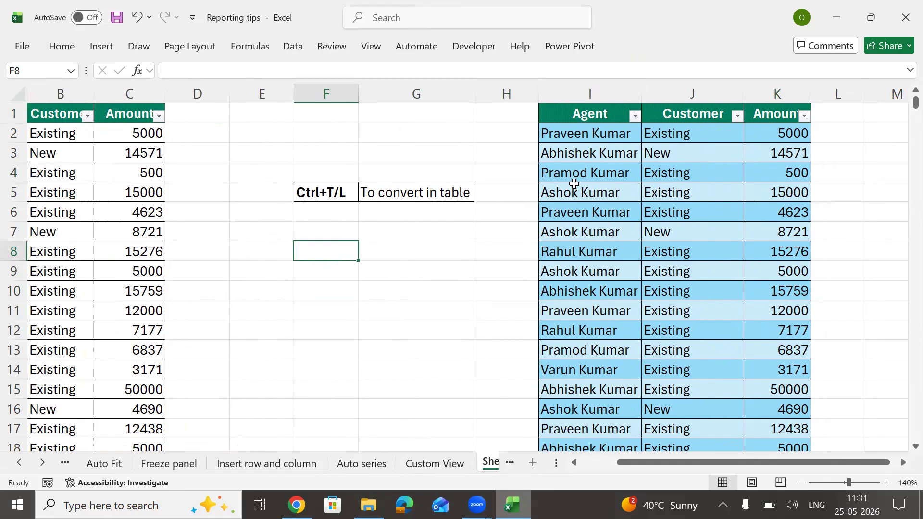
pyautogui.moveTo(581, 133); pyautogui.dragTo(692, 154)
pyautogui.moveTo(739, 329); pyautogui.dragTo(741, 335)
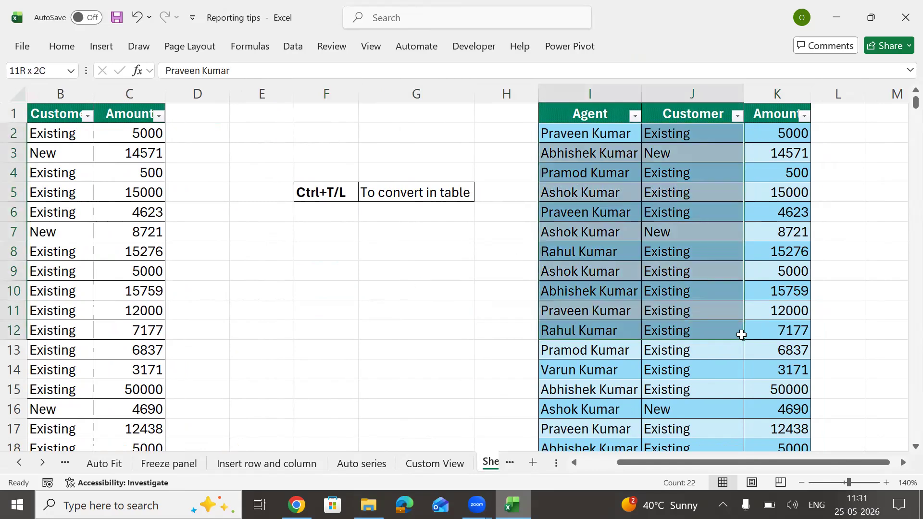
pyautogui.click(602, 215)
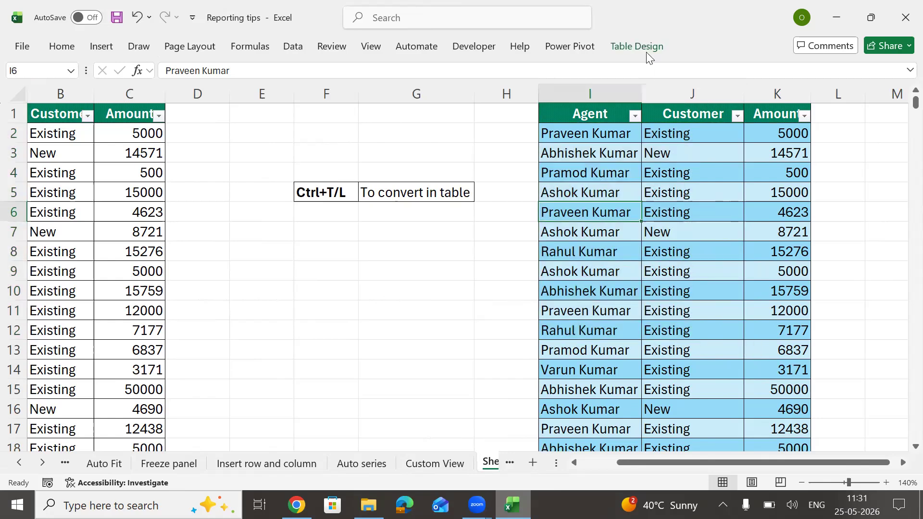
# Step: Change the Table Name from Table2 to MyTable
pyautogui.click(640, 50)
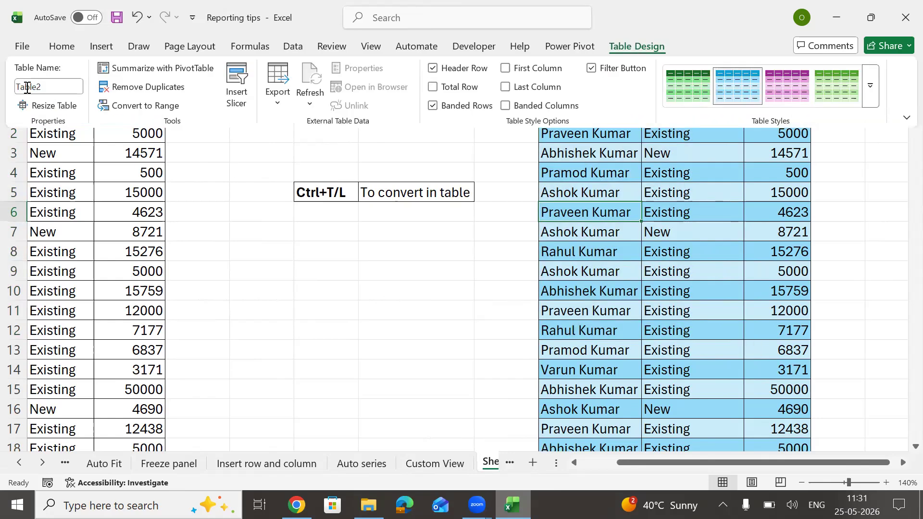
pyautogui.click(62, 88)
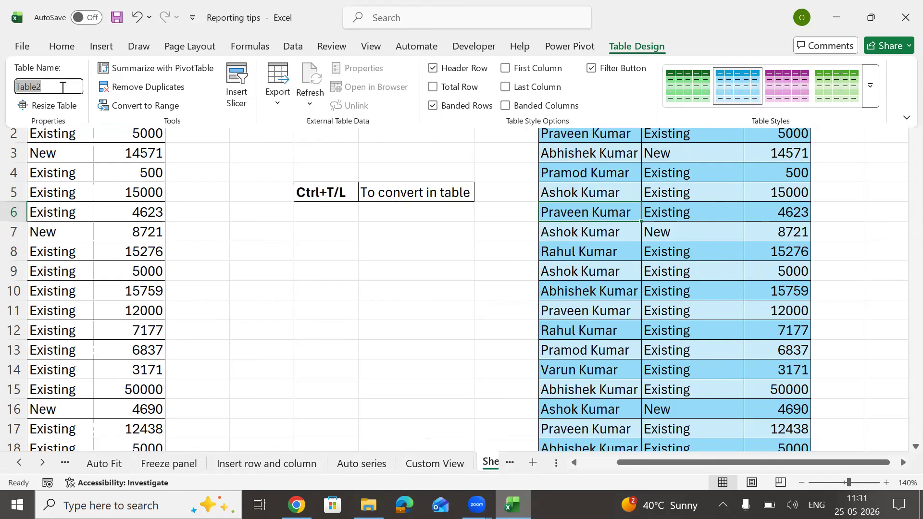
pyautogui.press('BackSpace')
pyautogui.write('MtT')
pyautogui.press('BackSpace')
pyautogui.press('BackSpace')
pyautogui.write('yTable')
pyautogui.press('Return')
# Step: Reselect the table and check that Table Design shows the name MyTable
pyautogui.click(588, 134)
pyautogui.click(636, 46)
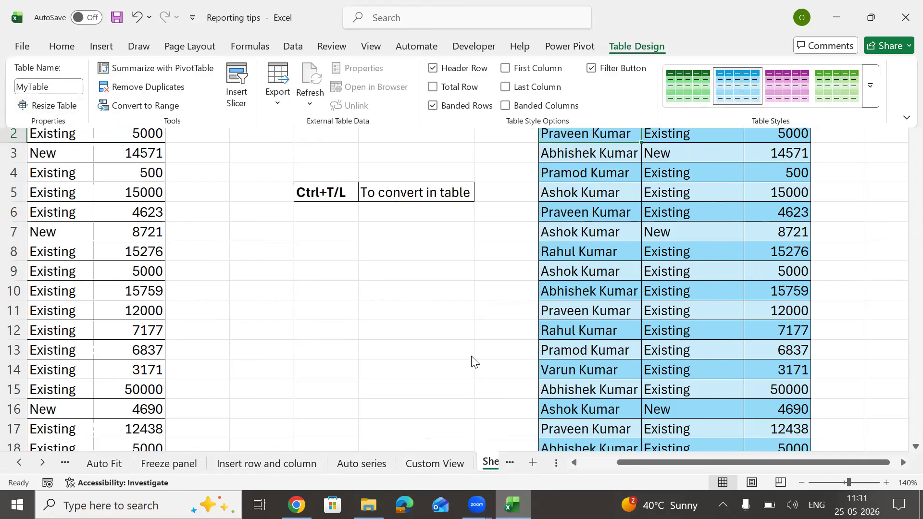
pyautogui.press('Escape')
pyautogui.press('Up')
pyautogui.press('Right')
pyautogui.press('Right')
pyautogui.press('Right')
pyautogui.press('Right')
pyautogui.press('Right')
pyautogui.press('Right')
pyautogui.press('Right')
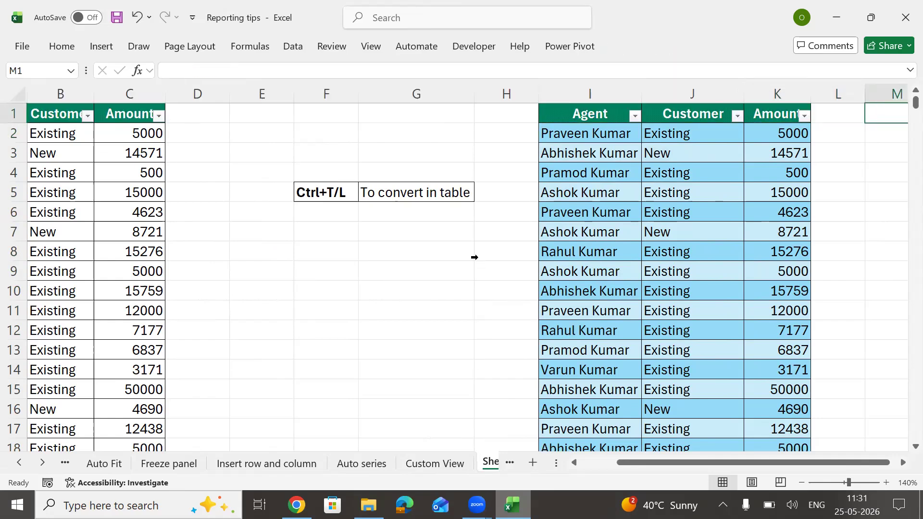
# Step: Test a =MyTable reference in N3, then cancel it
pyautogui.press('Down')
pyautogui.press('Down')
pyautogui.press('Left')
pyautogui.press('Left')
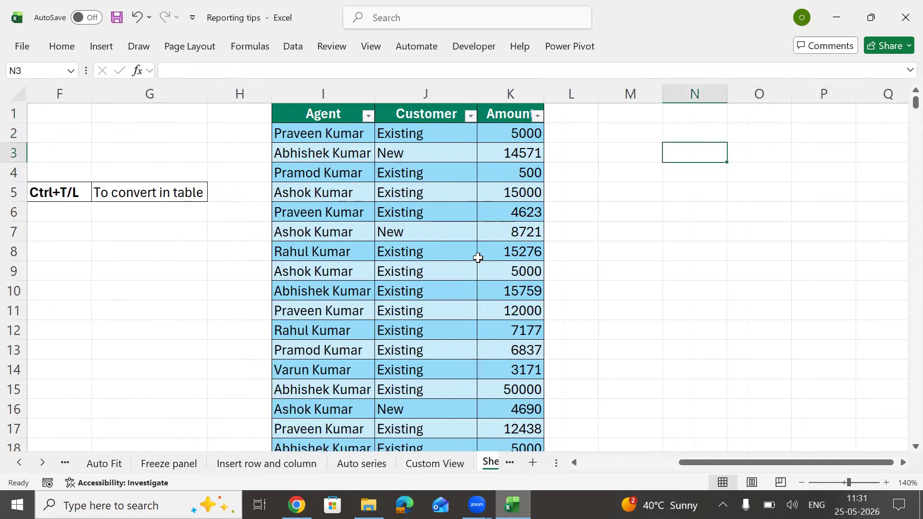
pyautogui.write('=my')
pyautogui.press('Tab')
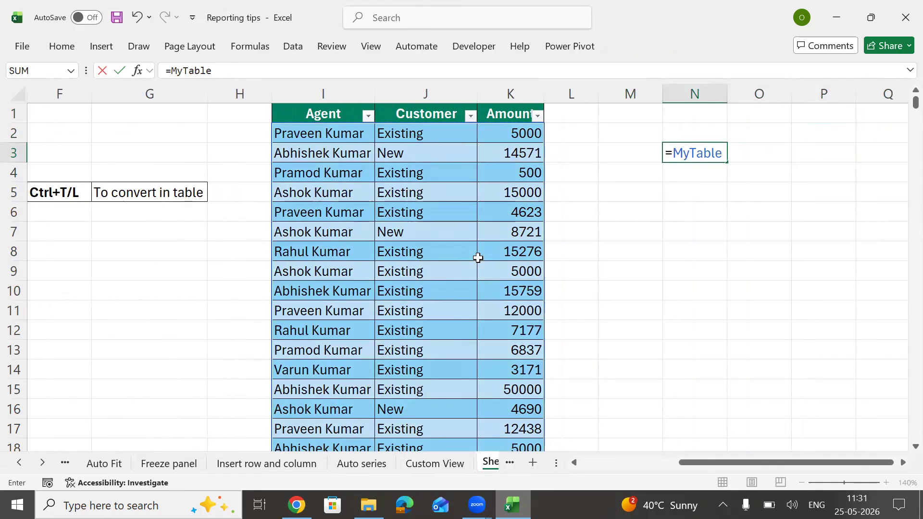
pyautogui.press('Escape')
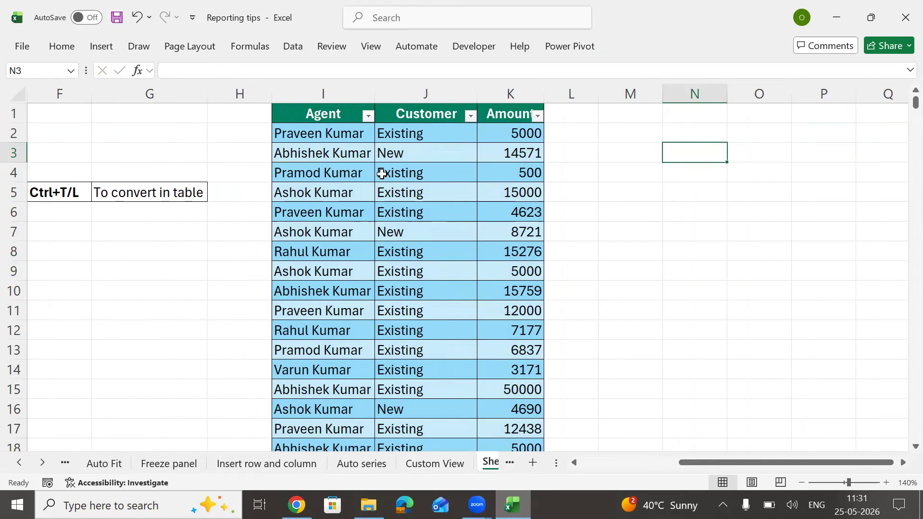
# Step: Apply the black-bordered Light table style to MyTable
pyautogui.click(426, 173)
pyautogui.click(648, 44)
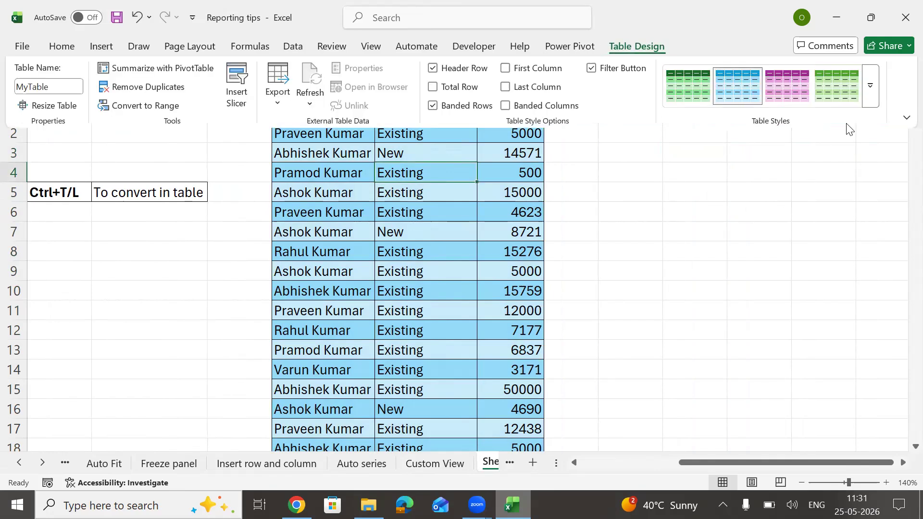
pyautogui.click(872, 88)
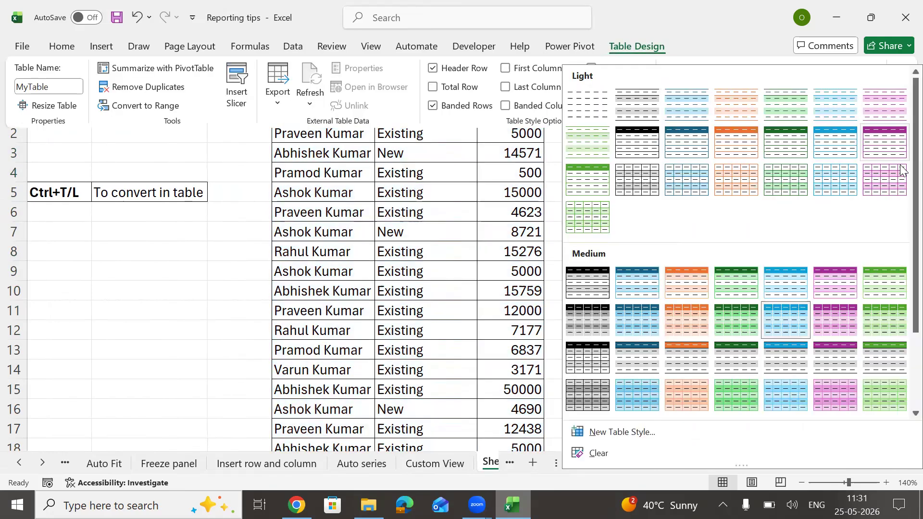
pyautogui.click(639, 145)
pyautogui.press('Escape')
pyautogui.hotkey('ctrl', 'Up')
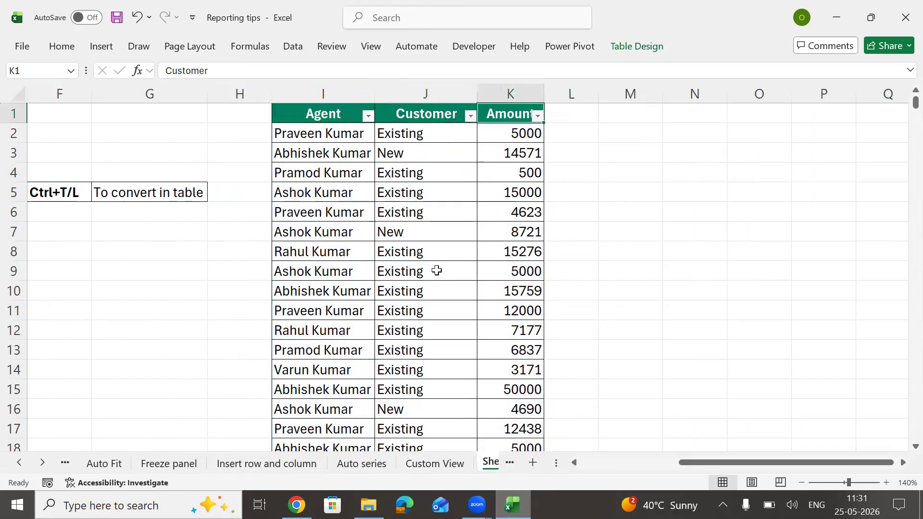
pyautogui.press('Right')
pyautogui.press('Right')
pyautogui.press('Right')
pyautogui.press('Right')
pyautogui.press('Down')
pyautogui.press('Down')
pyautogui.press('Left')
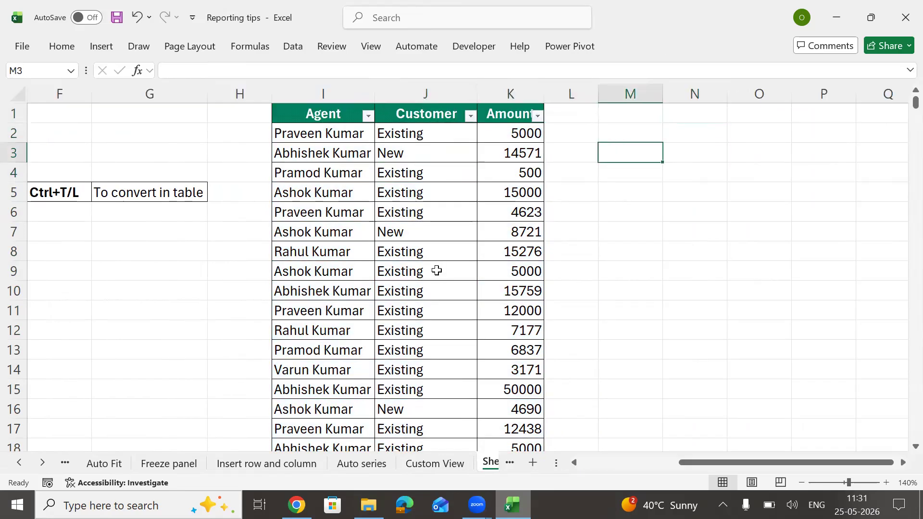
pyautogui.write('=myta')
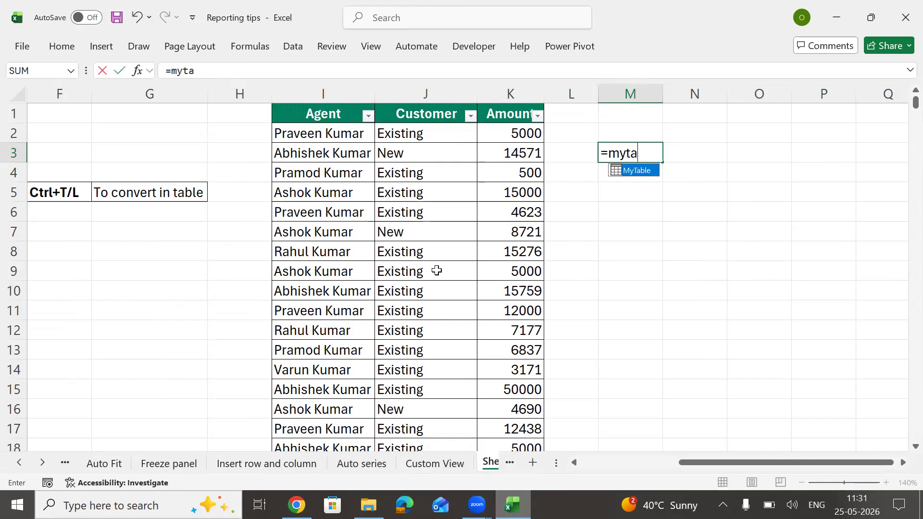
pyautogui.press('Tab')
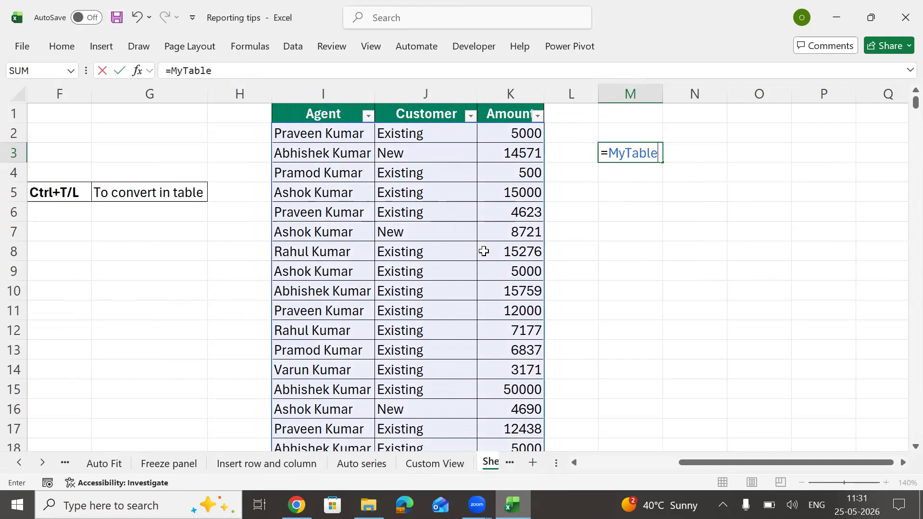
pyautogui.press('Escape')
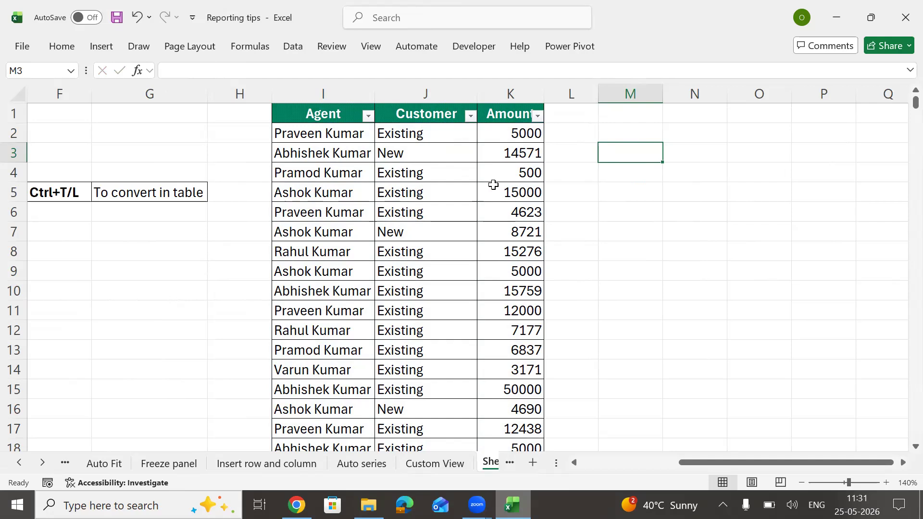
pyautogui.click(412, 173)
pyautogui.press('Left')
pyautogui.press('Left')
pyautogui.press('Left')
pyautogui.press('Left')
pyautogui.press('Left')
pyautogui.press('Left')
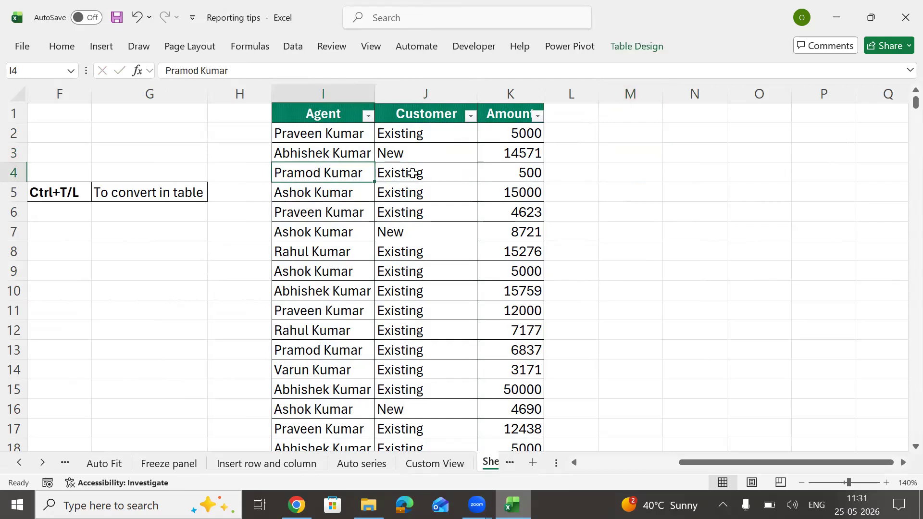
pyautogui.press('Right')
pyautogui.press('Right')
pyautogui.press('Right')
pyautogui.press('Down')
pyautogui.press('Down')
pyautogui.press('Down')
pyautogui.press('Down')
pyautogui.press('Left')
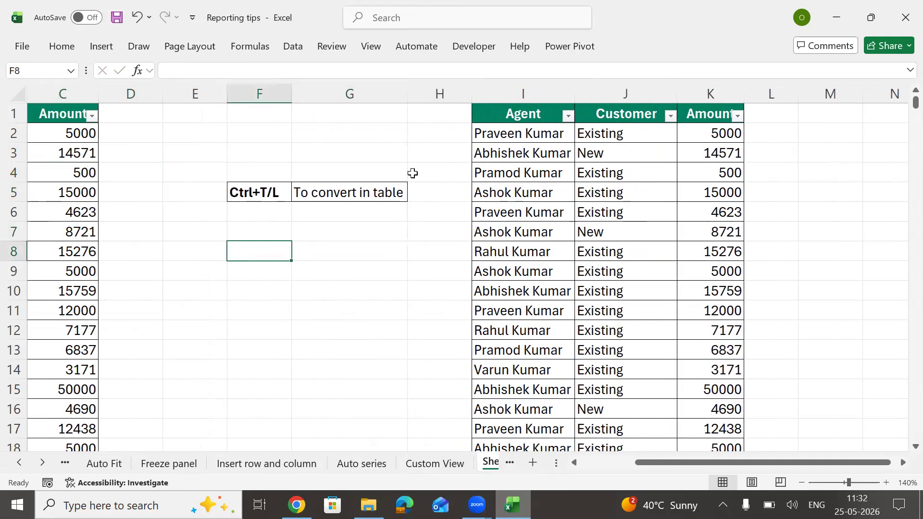
# Step: Label F8 'SUM' and total the Amount column in G8 with a plain SUM formula
pyautogui.write('SUM')
pyautogui.press('Right')
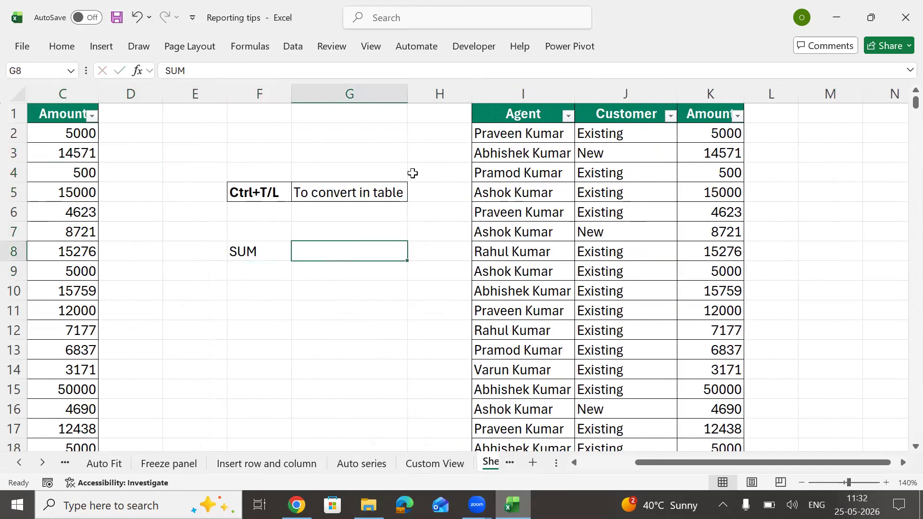
pyautogui.write('=su')
pyautogui.press('Tab')
pyautogui.press('Left')
pyautogui.press('Left')
pyautogui.press('Left')
pyautogui.press('Left')
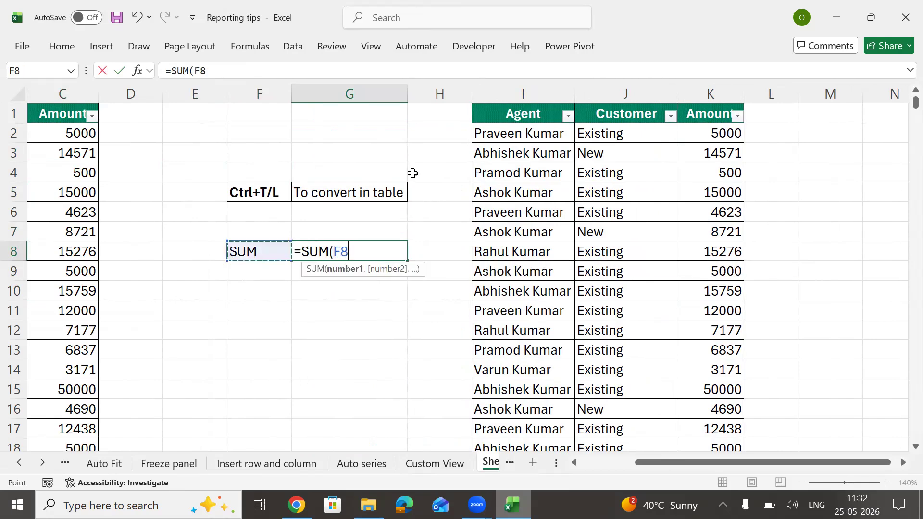
pyautogui.press('Up')
pyautogui.press('Up')
pyautogui.press('Up')
pyautogui.press('Up')
pyautogui.press('Up')
pyautogui.press('Up')
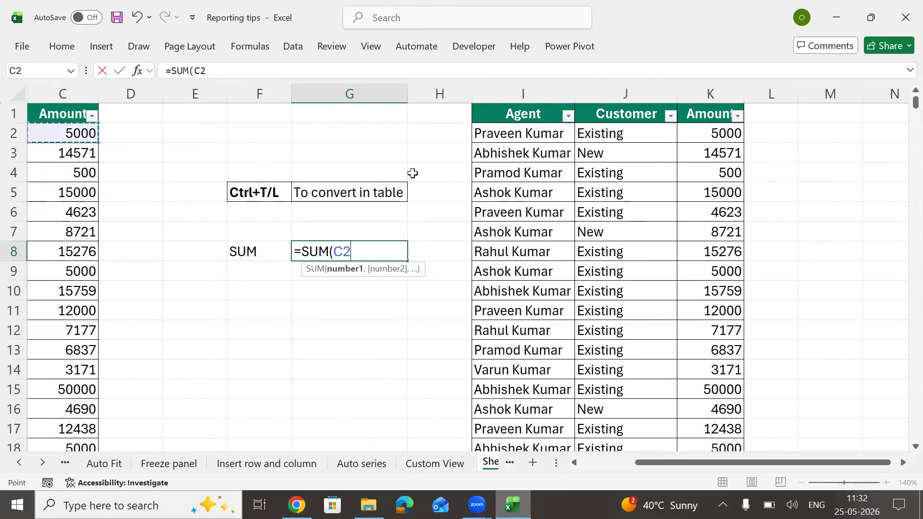
pyautogui.hotkey('ctrl', 'shift', 'Down')
pyautogui.press('Return')
pyautogui.press('Up')
pyautogui.press('Up')
pyautogui.press('Up')
pyautogui.press('Up')
pyautogui.press('Up')
pyautogui.press('Down')
pyautogui.press('Down')
pyautogui.press('Down')
pyautogui.press('Down')
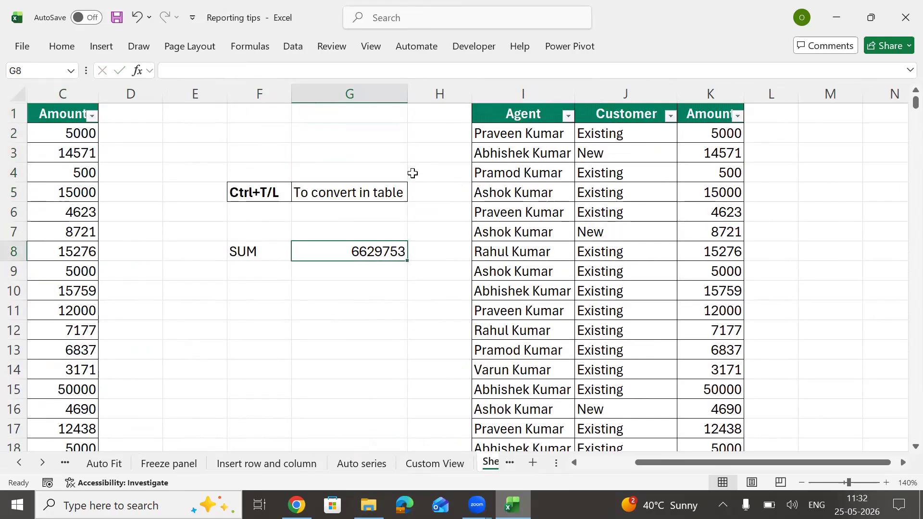
pyautogui.press('F2')
pyautogui.press('Return')
# Step: Label F9 'SUM(Table)' and autofit column F to fit it
pyautogui.press('Left')
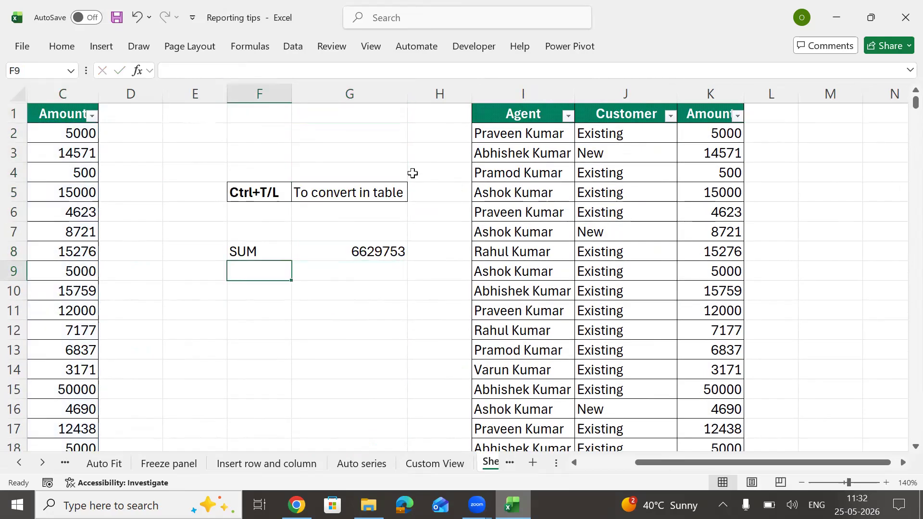
pyautogui.write('SUM(Table)')
pyautogui.press('Return')
pyautogui.press('Up')
pyautogui.press('alt')
pyautogui.press('h')
pyautogui.press('o')
pyautogui.press('i')
# Step: Enter =SUM(MyTable) in G9 and select F8:G9 to compare both 6629753 totals
pyautogui.press('Right')
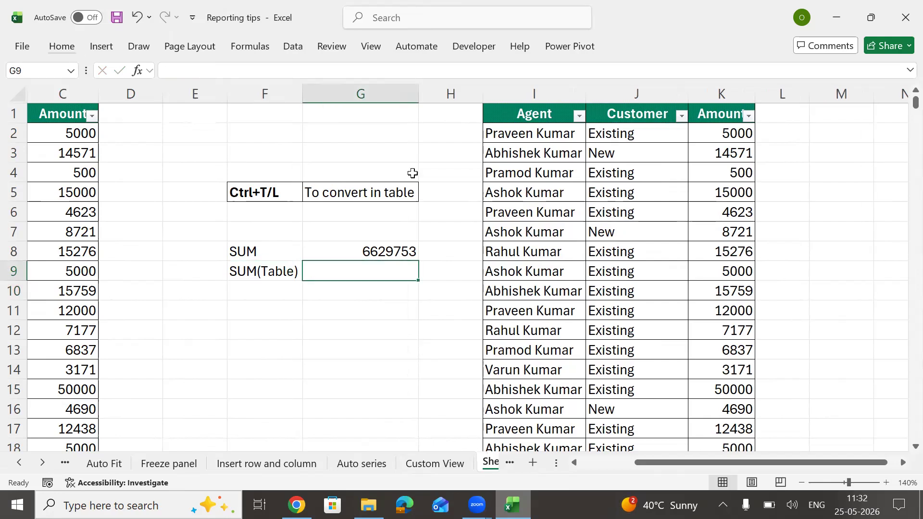
pyautogui.write('=SUM(MyTable')
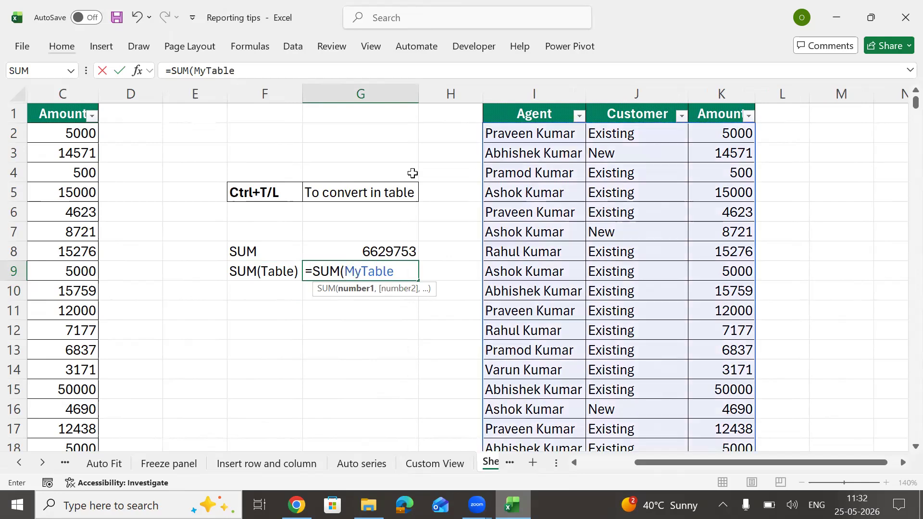
pyautogui.press('Return')
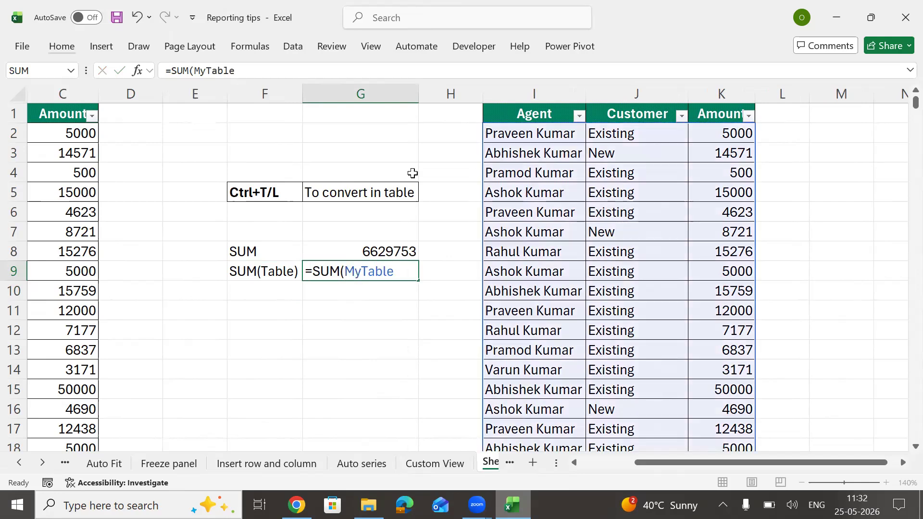
pyautogui.press('Up')
pyautogui.press('Left')
pyautogui.press('Up')
pyautogui.hotkey('shift', 'Right')
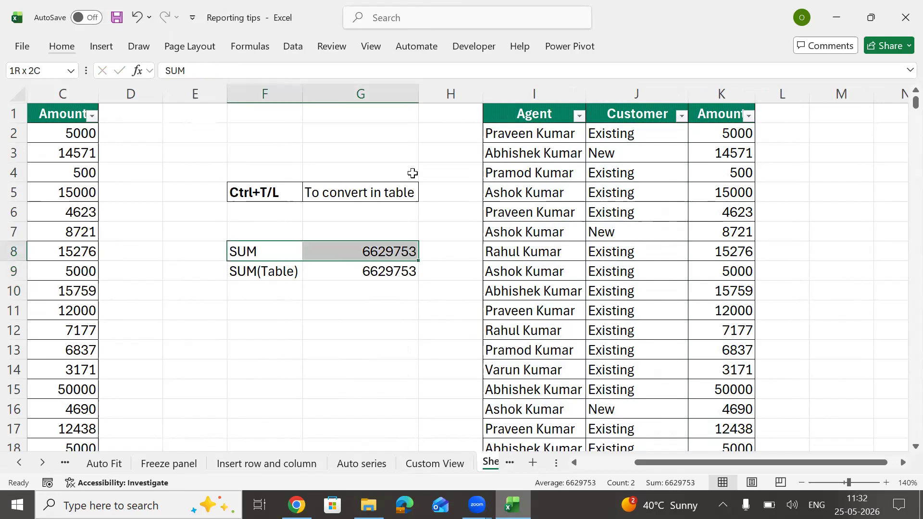
pyautogui.hotkey('shift', 'Down')
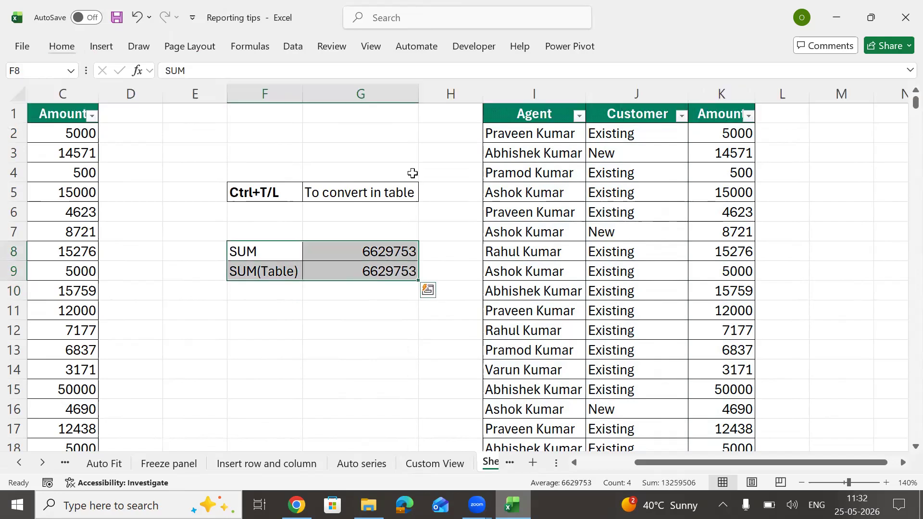
pyautogui.press('Left')
pyautogui.press('Left')
pyautogui.press('Left')
pyautogui.press('Left')
pyautogui.press('Left')
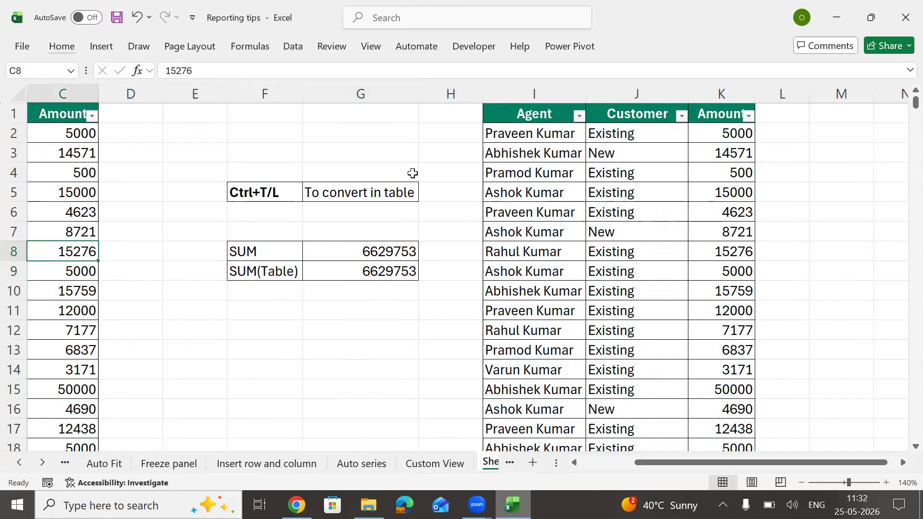
pyautogui.press('Up')
pyautogui.press('Up')
pyautogui.press('Up')
pyautogui.press('Up')
pyautogui.press('Up')
pyautogui.press('Up')
pyautogui.press('Up')
pyautogui.press('Right')
pyautogui.press('Right')
pyautogui.press('Right')
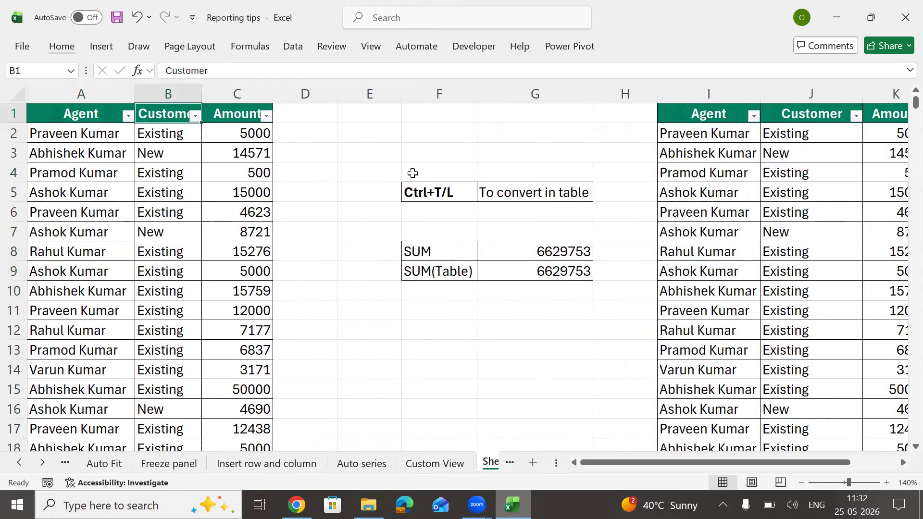
pyautogui.press('Down')
# Step: Enter =C2*5% in D2 beside the plain Amount range
pyautogui.write('=')
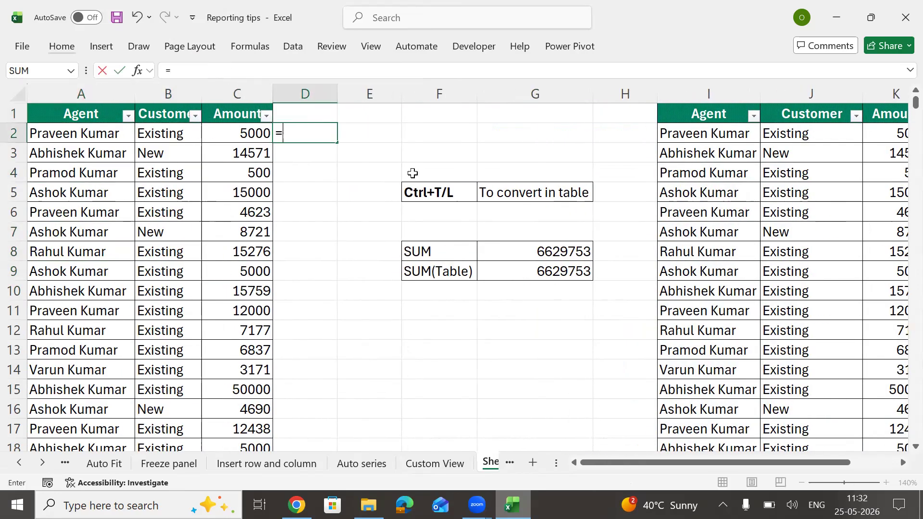
pyautogui.press('Left')
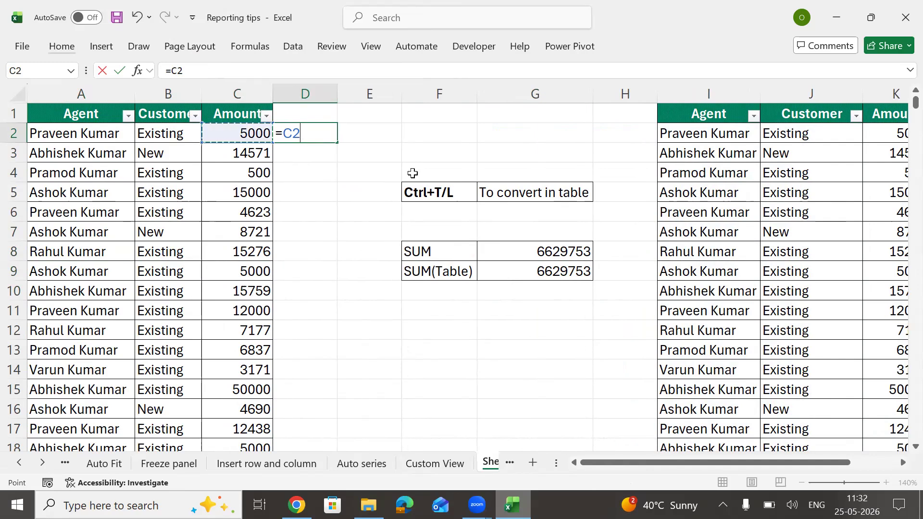
pyautogui.write('*5%')
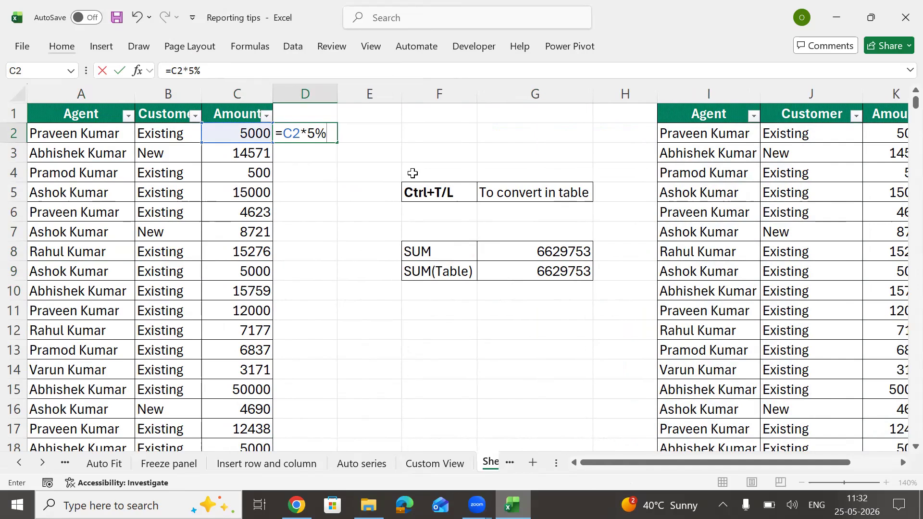
pyautogui.press('Return')
# Step: Fill the 5% formula down D2:D725 with Ctrl+D and check the copied formulas
pyautogui.press('Up')
pyautogui.press('Left')
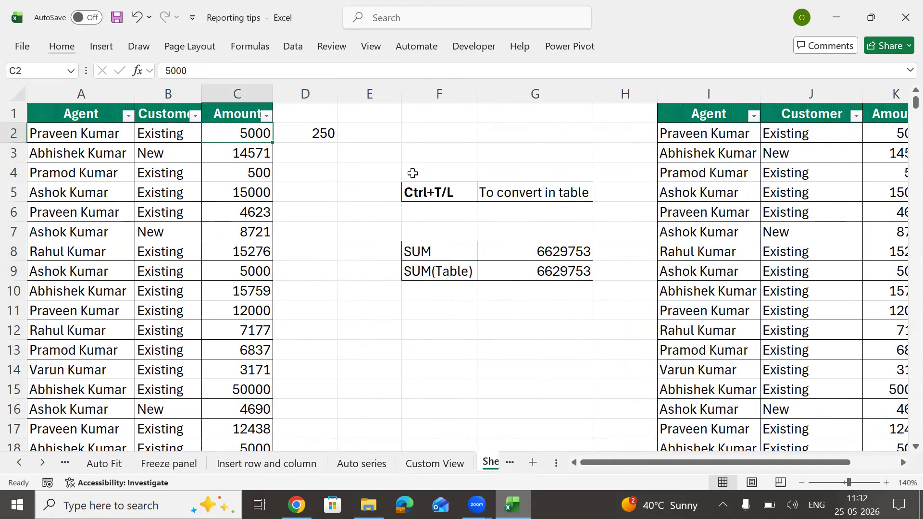
pyautogui.hotkey('ctrl', 'Down')
pyautogui.press('Right')
pyautogui.hotkey('ctrl', 'shift', 'Up')
pyautogui.hotkey('ctrl', 'd')
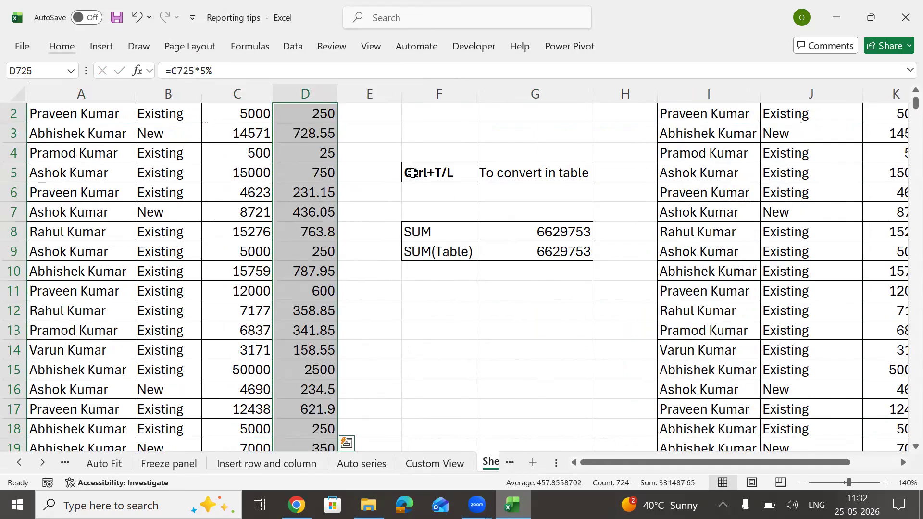
pyautogui.hotkey('ctrl', 'Up')
pyautogui.press('Up')
pyautogui.press('Down')
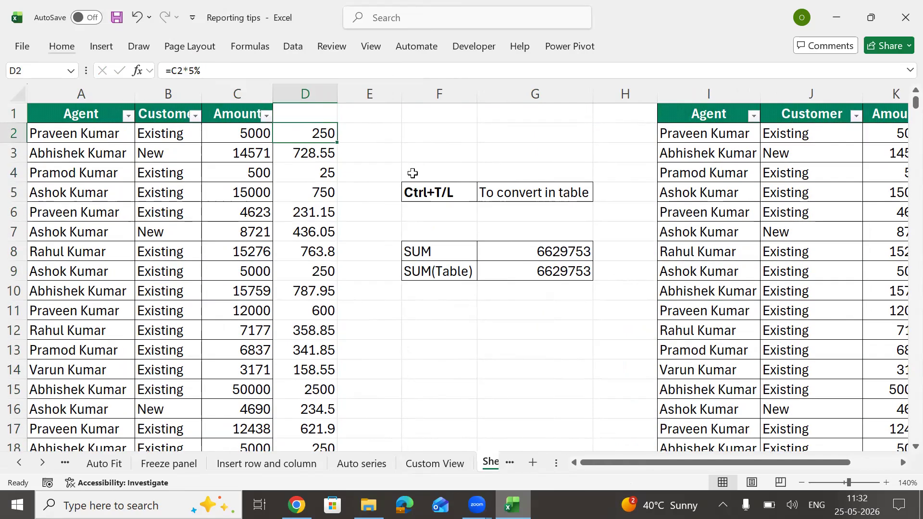
pyautogui.press('Down')
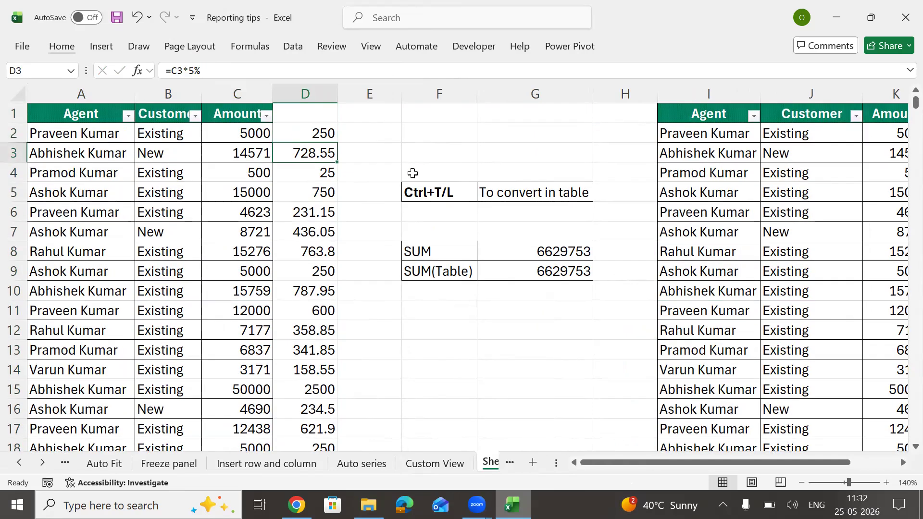
pyautogui.press('Up')
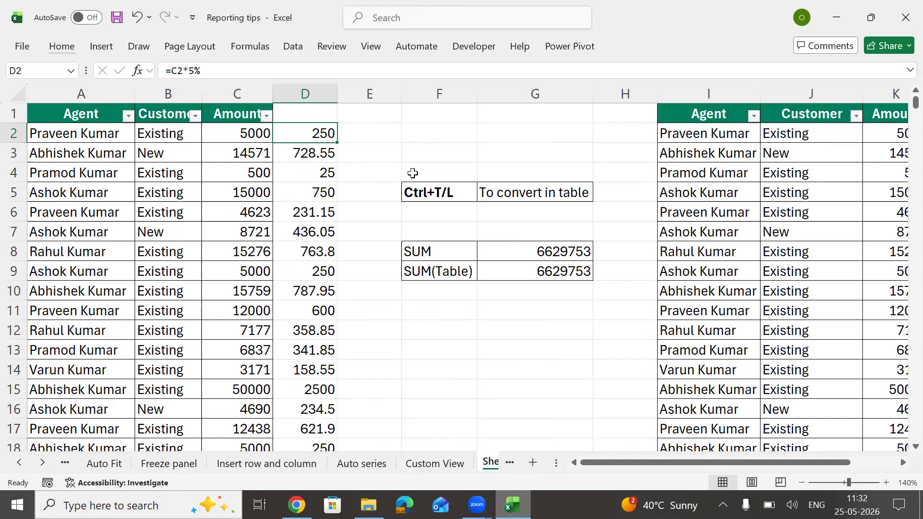
pyautogui.press('Right')
pyautogui.press('Right')
pyautogui.press('Right')
pyautogui.press('Right')
pyautogui.press('Right')
pyautogui.press('Right')
pyautogui.press('Right')
pyautogui.press('Right')
pyautogui.press('Right')
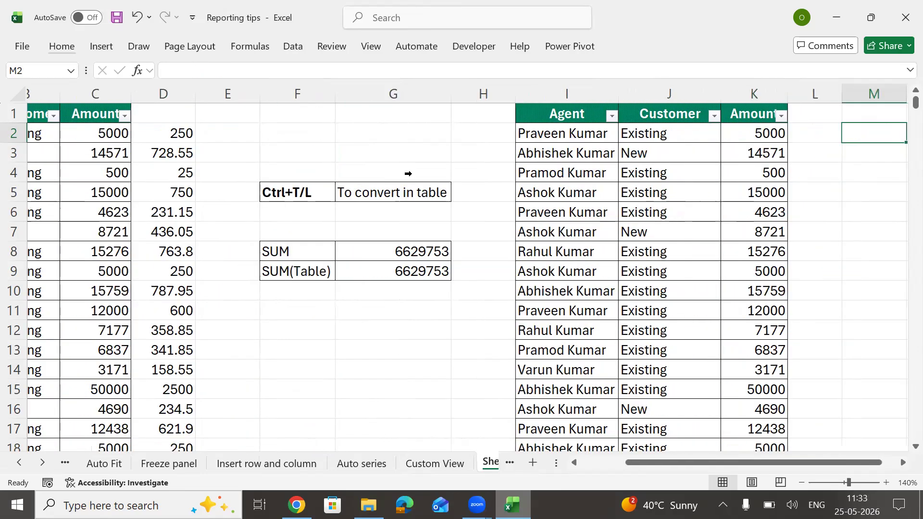
pyautogui.press('Right')
pyautogui.press('Right')
pyautogui.press('Left')
pyautogui.press('Left')
pyautogui.press('Left')
pyautogui.write('=')
pyautogui.press('Left')
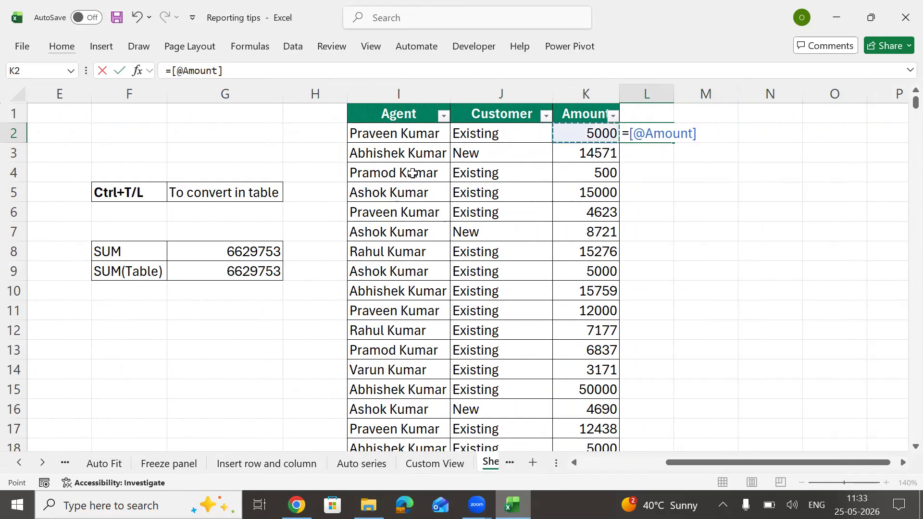
pyautogui.write('*5%')
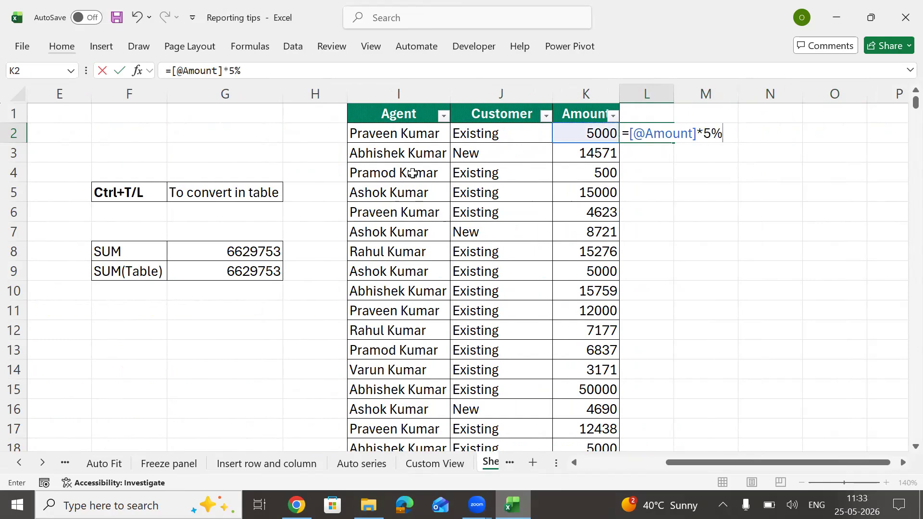
pyautogui.press('Return')
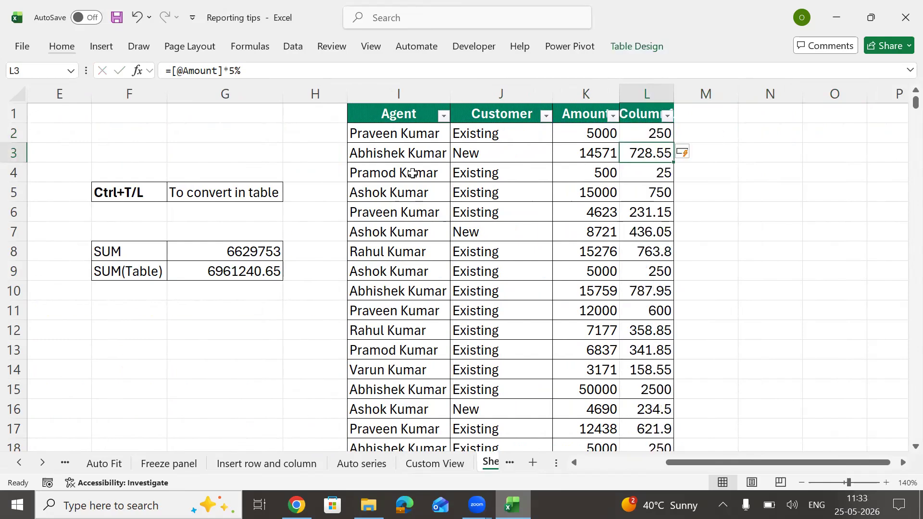
# Step: Check the formula in the table's last row and select the whole new column
pyautogui.press('Down')
pyautogui.hotkey('ctrl', 'Down')
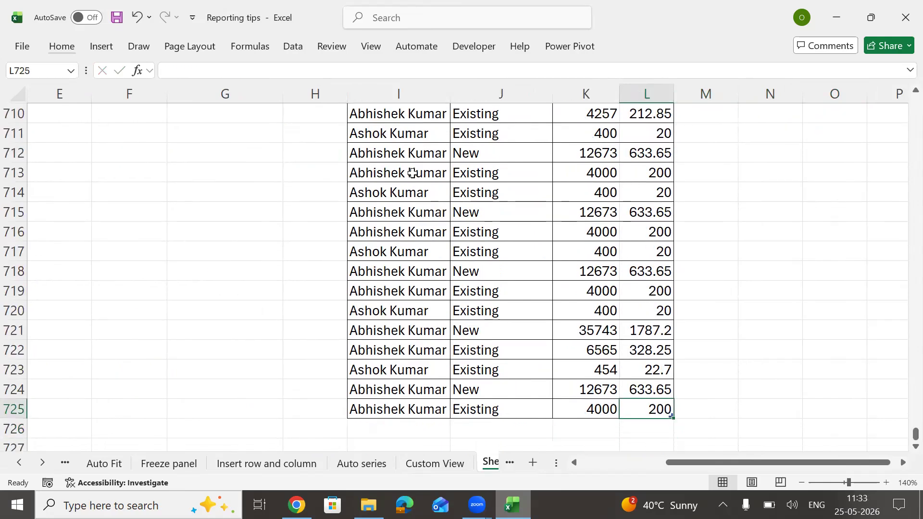
pyautogui.press('F2')
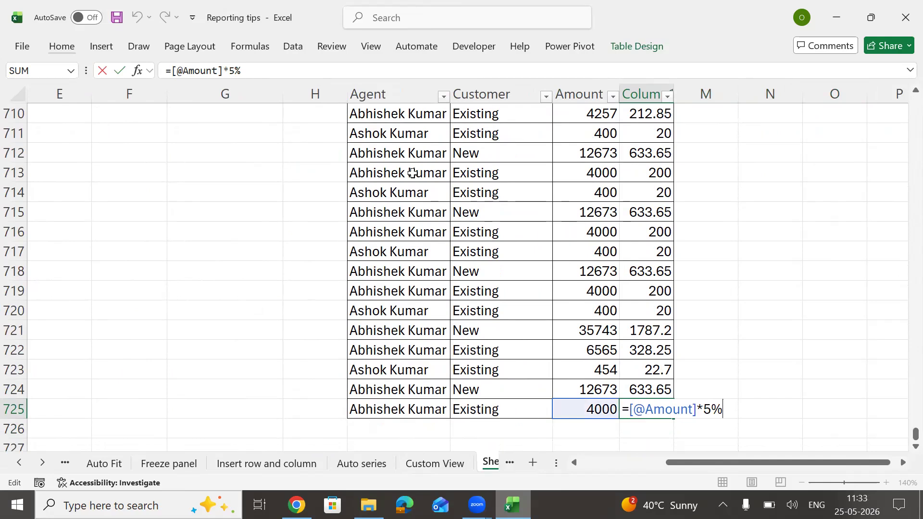
pyautogui.press('Return')
pyautogui.press('Up')
pyautogui.press('Up')
pyautogui.press('Up')
pyautogui.hotkey('ctrl', 'Up')
pyautogui.hotkey('ctrl', 'shift', 'Down')
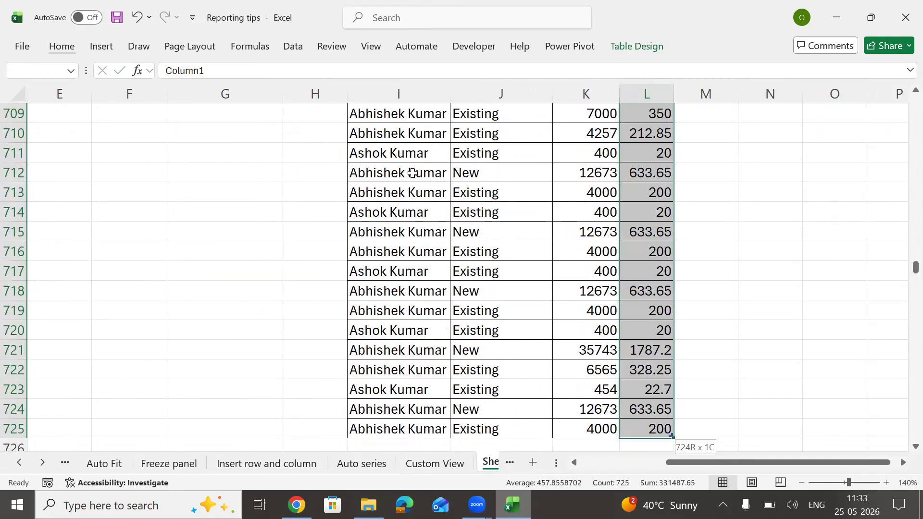
# Step: Dismiss the pending shortcut and move to an empty cell beside the table's last row
pyautogui.press('alt')
pyautogui.hotkey('ctrl', 'BackSpace')
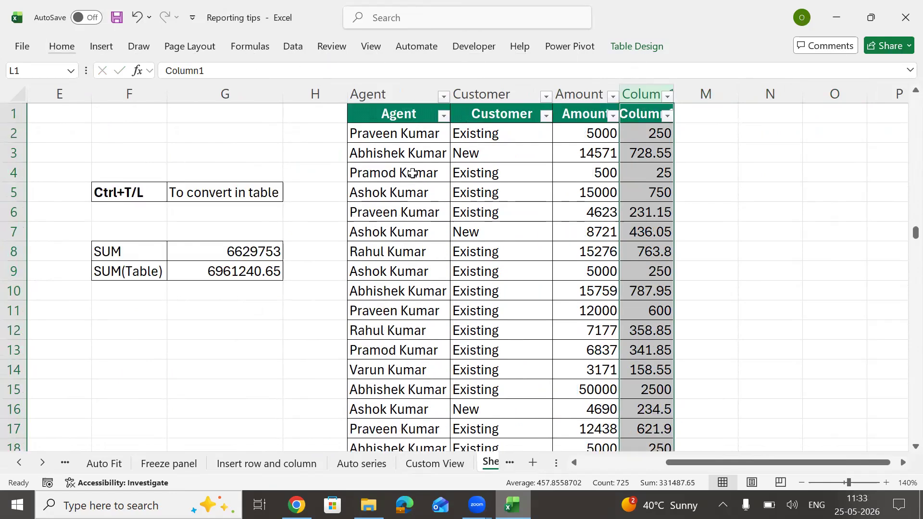
pyautogui.press('Left')
pyautogui.press('Down')
pyautogui.hotkey('ctrl', 'Down')
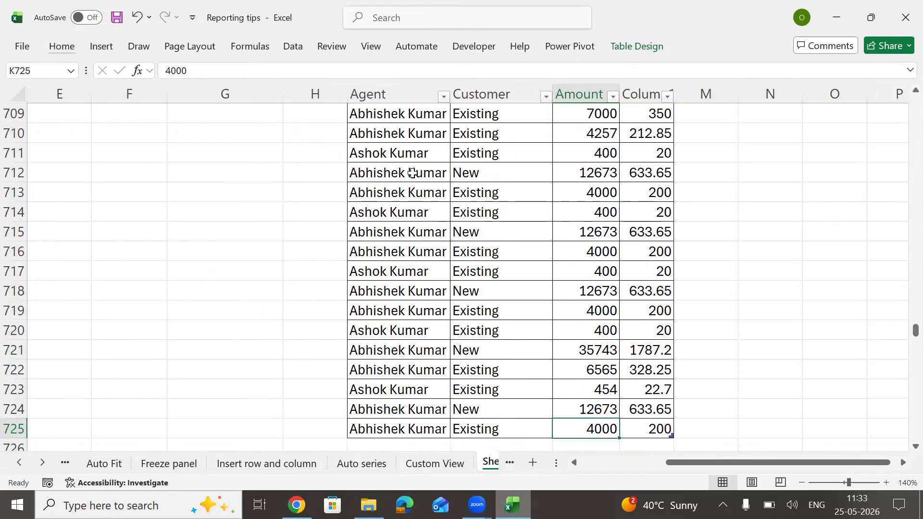
pyautogui.press('Down')
pyautogui.press('Down')
pyautogui.press('Down')
pyautogui.press('Down')
pyautogui.press('Down')
pyautogui.press('Down')
pyautogui.press('Up')
pyautogui.press('Up')
pyautogui.press('Up')
pyautogui.press('Up')
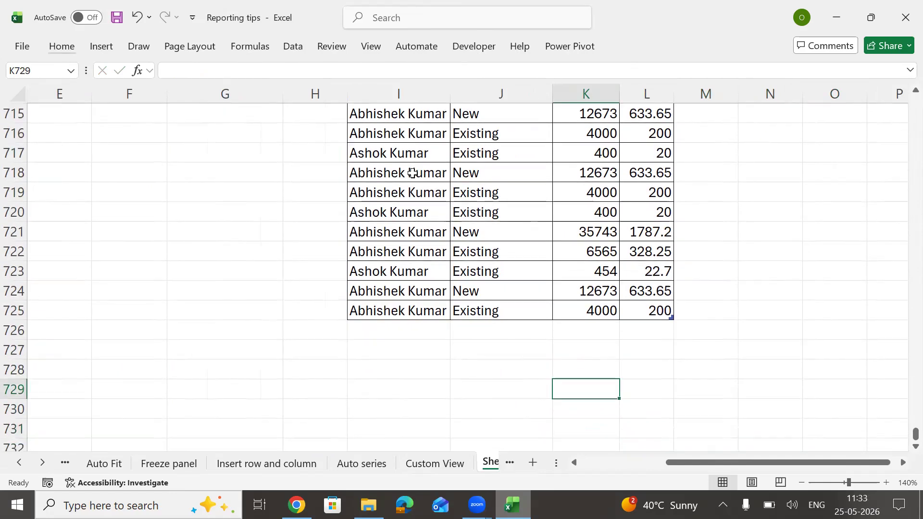
pyautogui.press('Right')
pyautogui.press('Right')
pyautogui.press('Right')
pyautogui.press('Right')
pyautogui.press('Up')
pyautogui.press('Left')
pyautogui.press('Up')
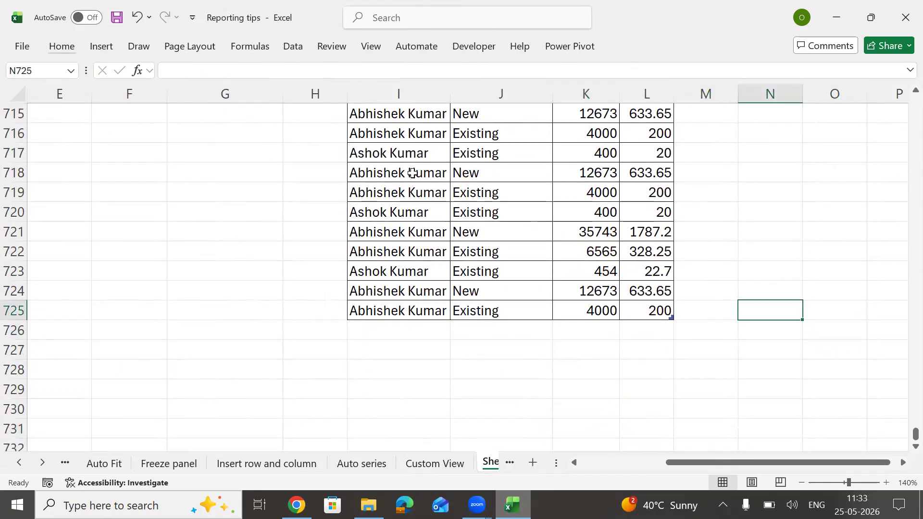
# Step: Start a =MyTable formula, cancel it, and move to the first row below the table
pyautogui.write('=mytabl')
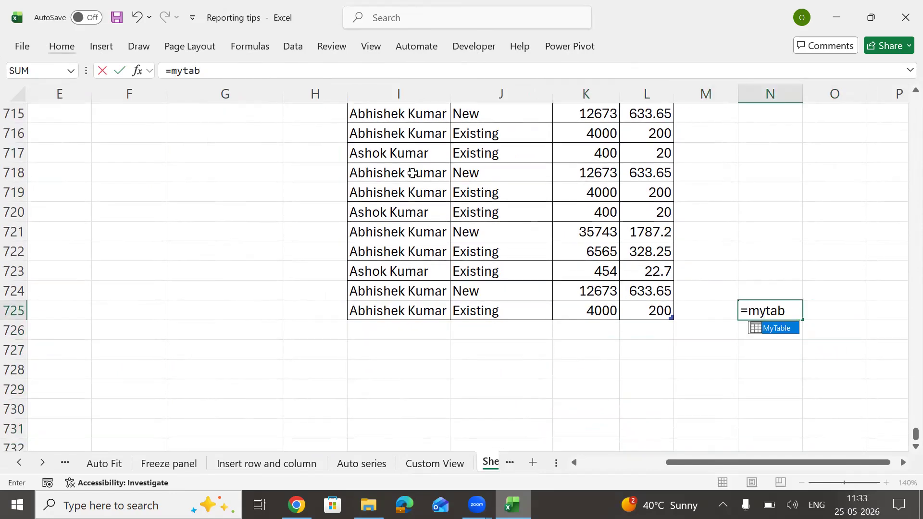
pyautogui.press('Tab')
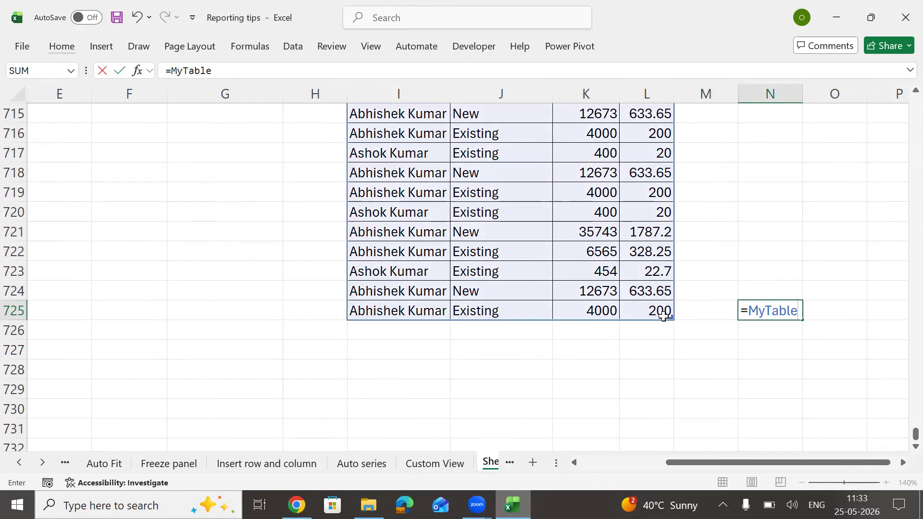
pyautogui.press('Escape')
pyautogui.press('Left')
pyautogui.press('Left')
pyautogui.press('Left')
pyautogui.press('Down')
# Step: Add amounts such as 34, 345 and 3 below MyTable and check their 5% values
pyautogui.write('34')
pyautogui.press('Return')
pyautogui.write('534')
pyautogui.press('Return')
pyautogui.write('34')
pyautogui.press('Return')
pyautogui.write('3')
pyautogui.press('Return')
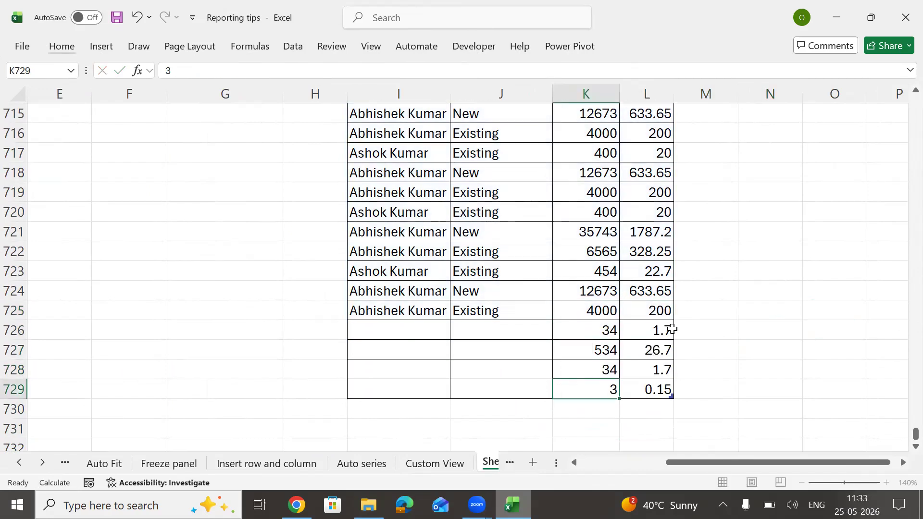
pyautogui.write('45')
pyautogui.press('Return')
pyautogui.write('34')
pyautogui.press('Return')
pyautogui.write('3')
pyautogui.press('Return')
pyautogui.press('Return')
pyautogui.press('Down')
pyautogui.press('Down')
pyautogui.press('Down')
pyautogui.press('Up')
pyautogui.press('Up')
pyautogui.press('Up')
pyautogui.press('Up')
pyautogui.press('Up')
pyautogui.press('Right')
pyautogui.press('Right')
pyautogui.press('Right')
pyautogui.press('Up')
pyautogui.press('Up')
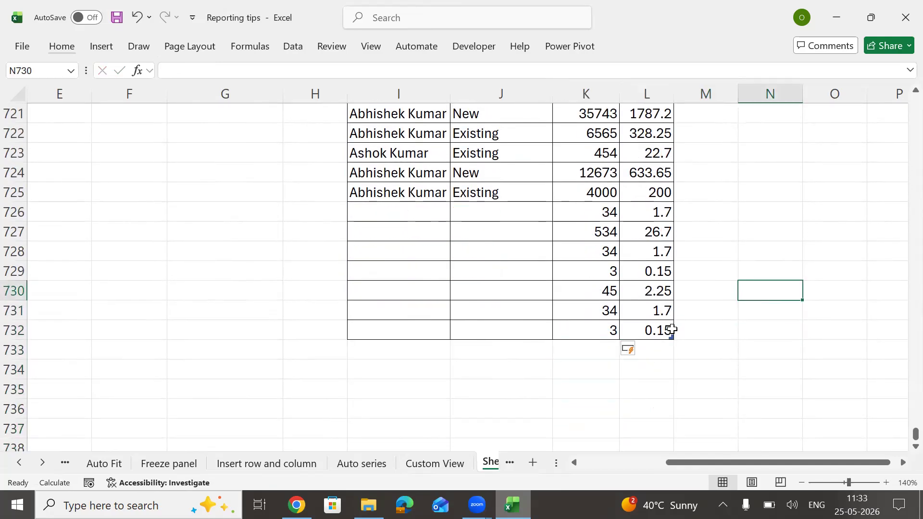
# Step: Cancel a second MyTable formula and select cell K726 in the first added row
pyautogui.write('=mytab')
pyautogui.press('Tab')
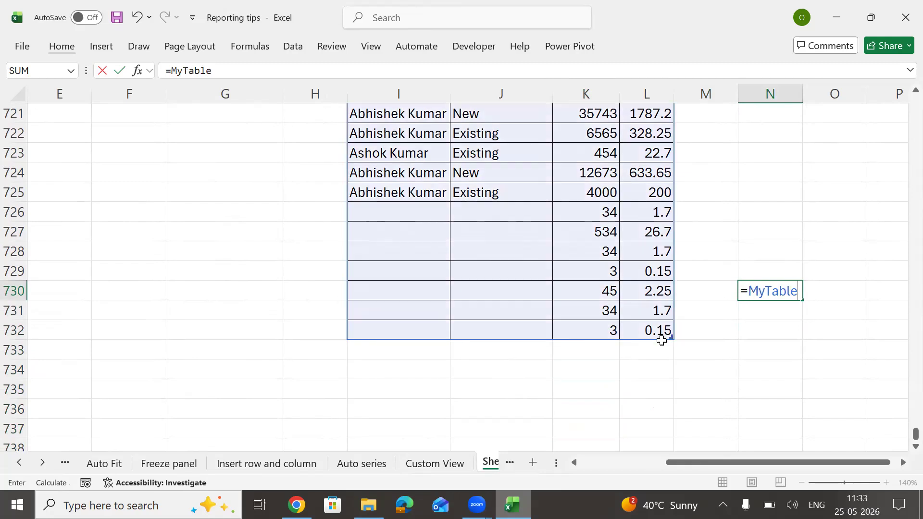
pyautogui.press('Escape')
pyautogui.click(649, 127)
pyautogui.moveTo(648, 128); pyautogui.dragTo(650, 233)
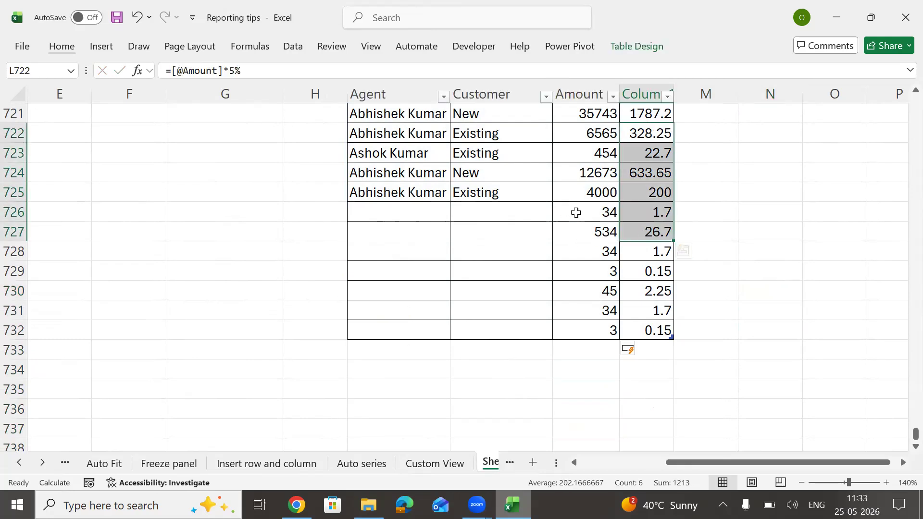
pyautogui.moveTo(575, 208); pyautogui.dragTo(570, 186)
pyautogui.press('Down')
pyautogui.press('Up')
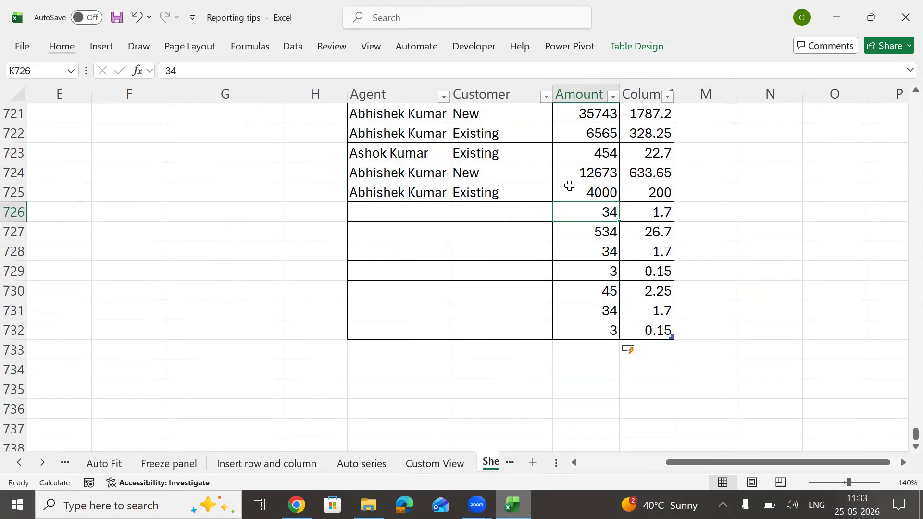
# Step: Select whole rows 726–732, delete them, and return to the top of the table
pyautogui.hotkey('shift', 'Down')
pyautogui.hotkey('ctrl', 'shift', 'Down')
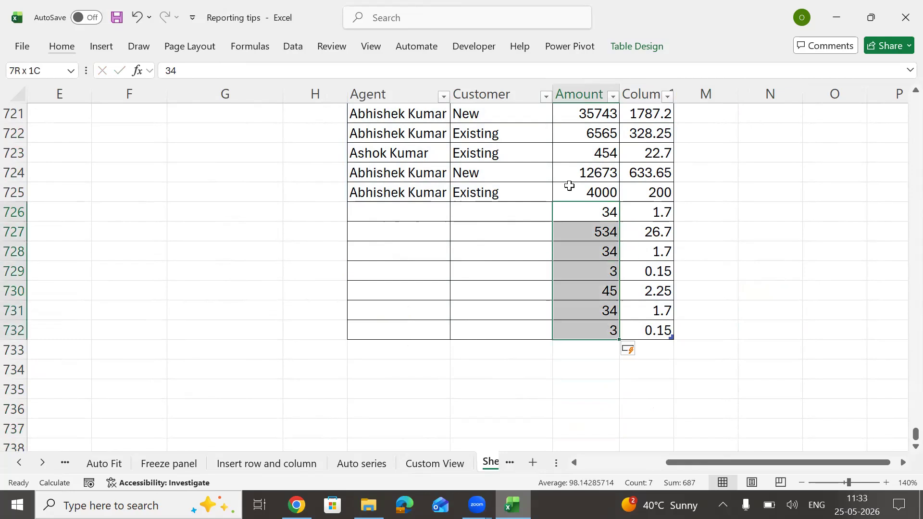
pyautogui.hotkey('shift', 'space')
pyautogui.hotkey('shift', 'space')
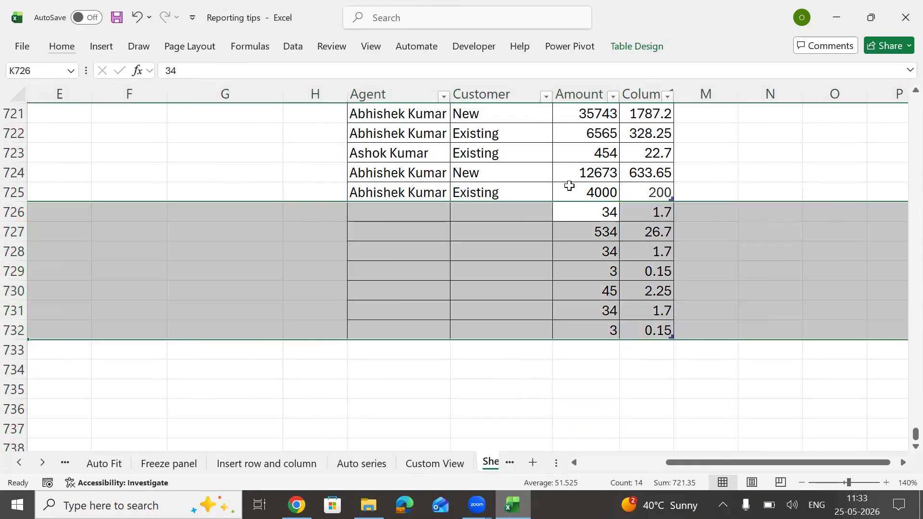
pyautogui.hotkey('ctrl', '-')
pyautogui.press('Up')
pyautogui.press('Up')
pyautogui.hotkey('ctrl', 'Up')
pyautogui.press('Right')
pyautogui.press('Right')
pyautogui.press('Right')
pyautogui.press('Right')
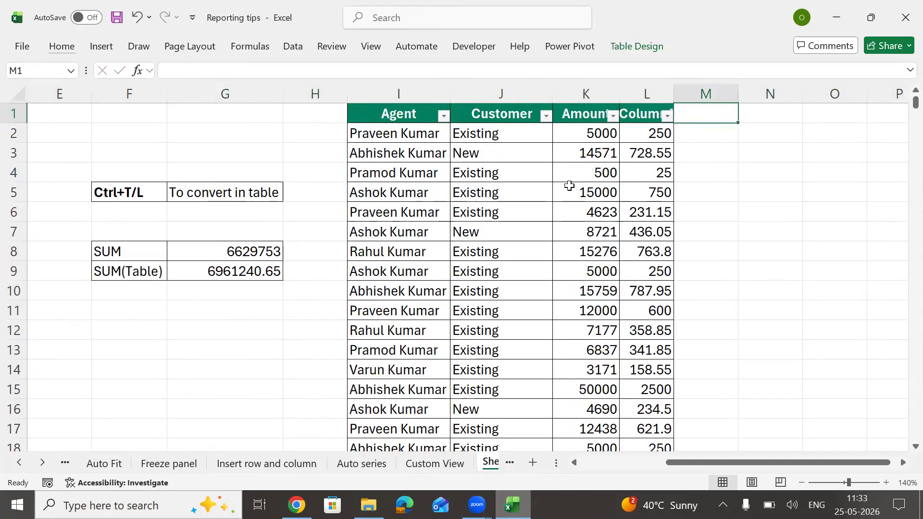
# Step: Type the header 'Data' in P1
pyautogui.press('Right')
pyautogui.press('Right')
pyautogui.press('Right')
pyautogui.press('Left')
pyautogui.press('Left')
pyautogui.press('Left')
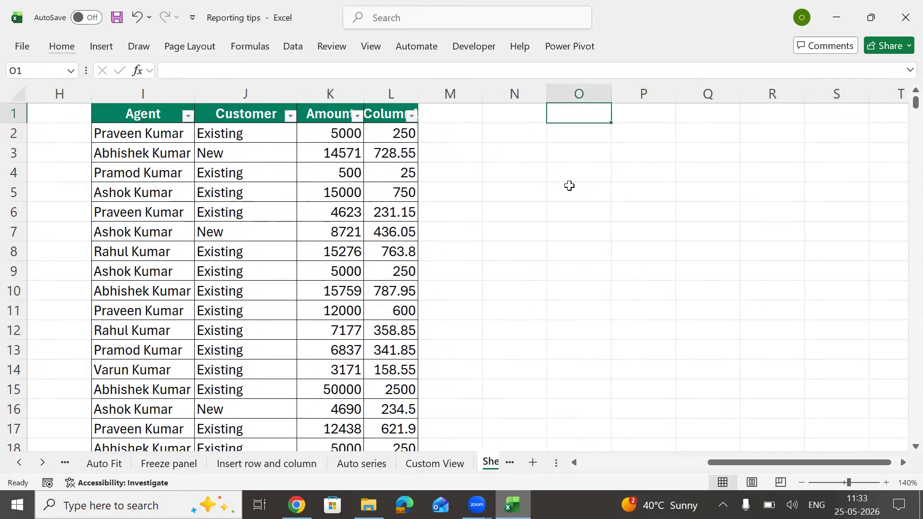
pyautogui.press('Right')
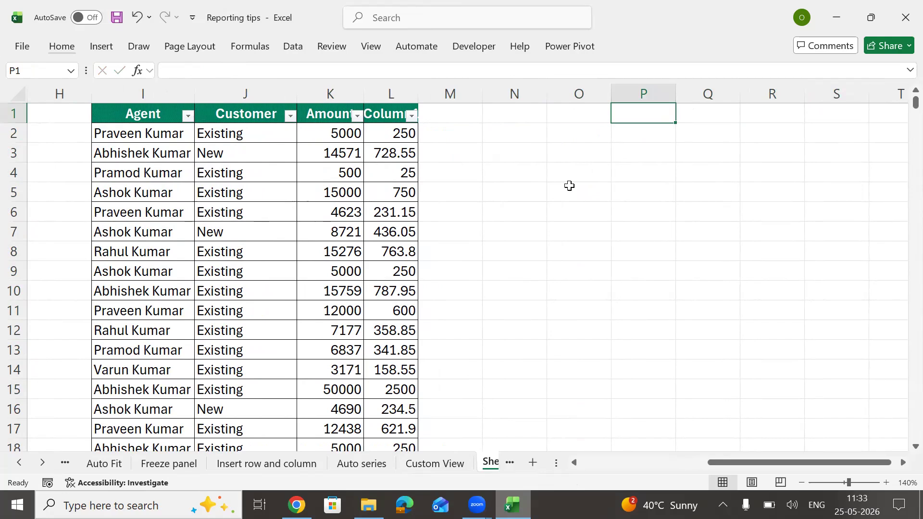
pyautogui.write('Data')
pyautogui.press('Return')
# Step: Enter =RANDBETWEEN(1,100) in P2, fill it down to P11, and paste as fixed values
pyautogui.write('=rand')
pyautogui.press('Down')
pyautogui.press('Down')
pyautogui.press('Tab')
pyautogui.write('1,100)')
pyautogui.press('Return')
pyautogui.press('Up')
pyautogui.hotkey('shift', 'Down')
pyautogui.hotkey('shift', 'Down')
pyautogui.hotkey('shift', 'Down')
pyautogui.hotkey('shift', 'Down')
pyautogui.hotkey('shift', 'Down')
pyautogui.hotkey('shift', 'Down')
pyautogui.hotkey('shift', 'Down')
pyautogui.hotkey('shift', 'Down')
pyautogui.hotkey('shift', 'Down')
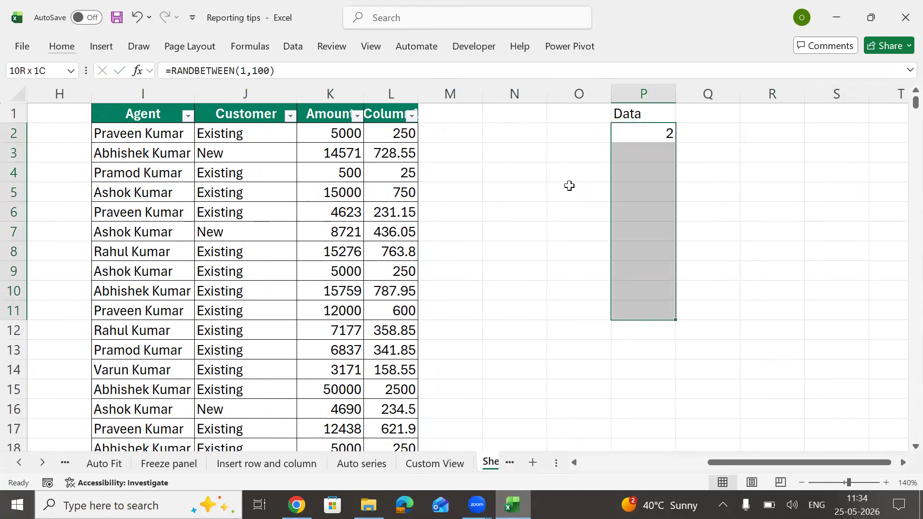
pyautogui.hotkey('ctrl', 'd')
pyautogui.hotkey('ctrl', 'c')
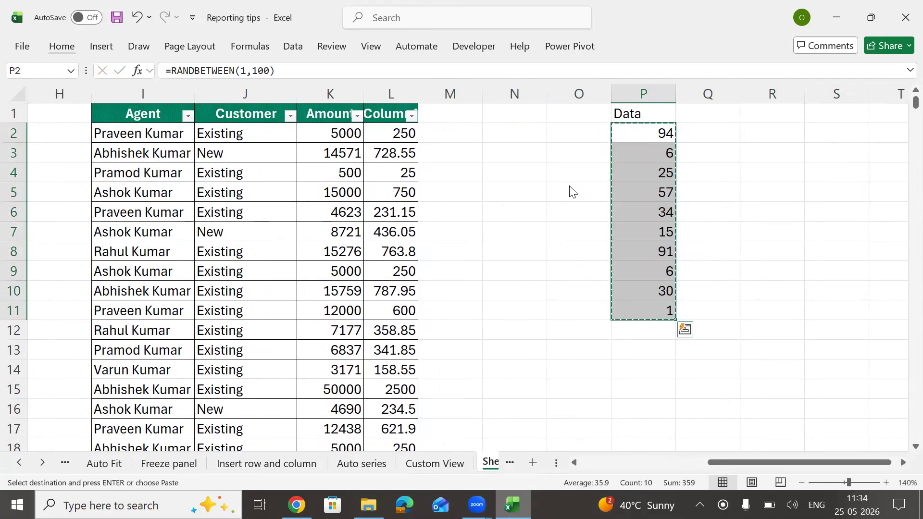
pyautogui.hotkey('ctrl', 'v')
# Step: Apply the Output cell style to the Data header and select the P2:P11 values
pyautogui.press('Up')
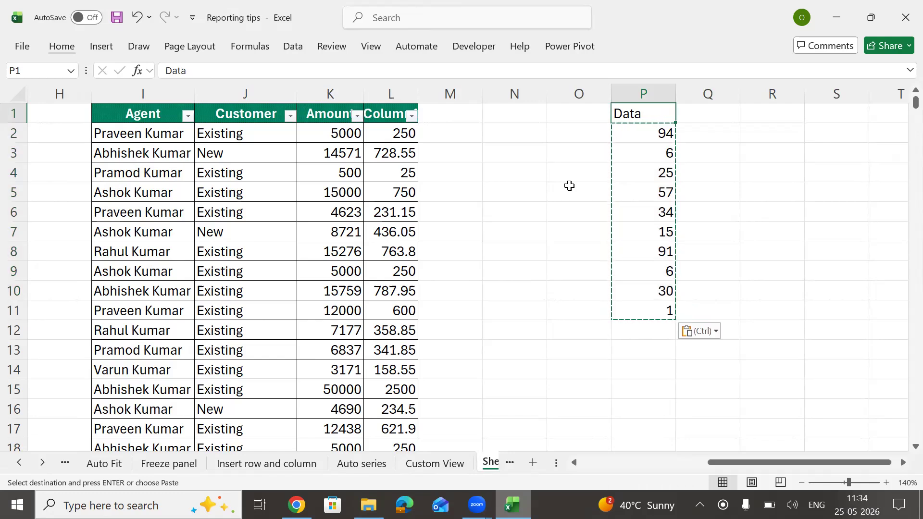
pyautogui.press('alt')
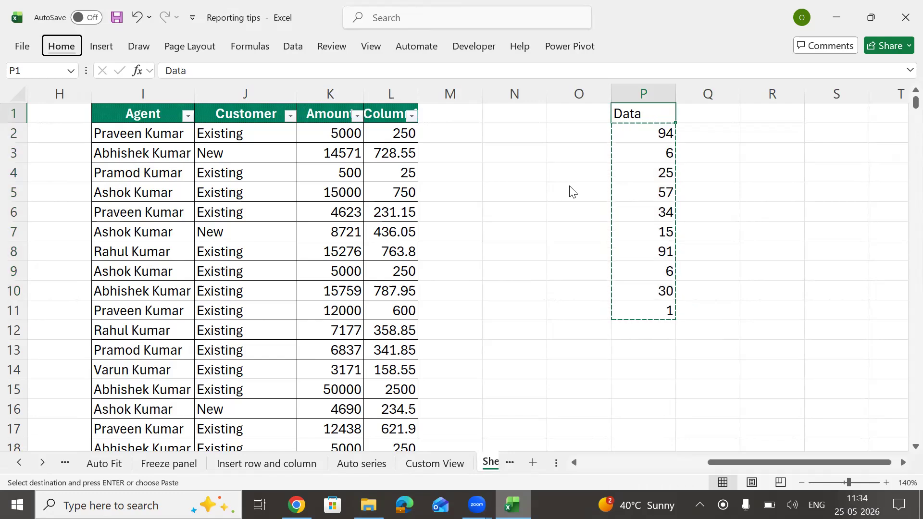
pyautogui.press('h')
pyautogui.press('j')
pyautogui.press('Down')
pyautogui.press('Return')
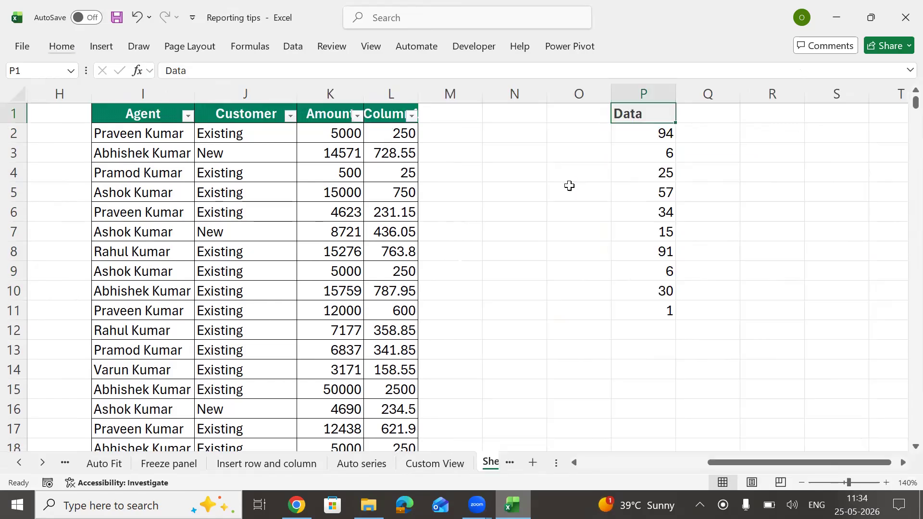
pyautogui.hotkey('ctrl', 'shift', 'Down')
pyautogui.write('hba')
pyautogui.press('Escape')
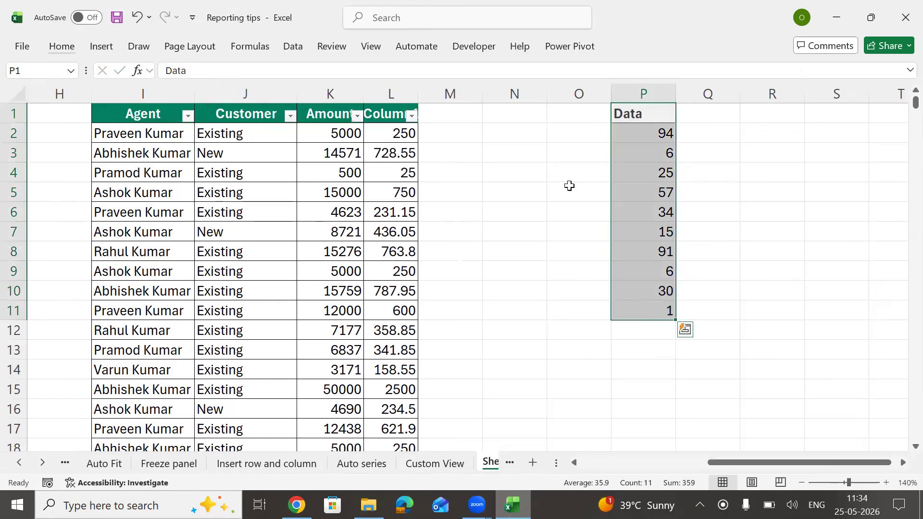
pyautogui.press('Down')
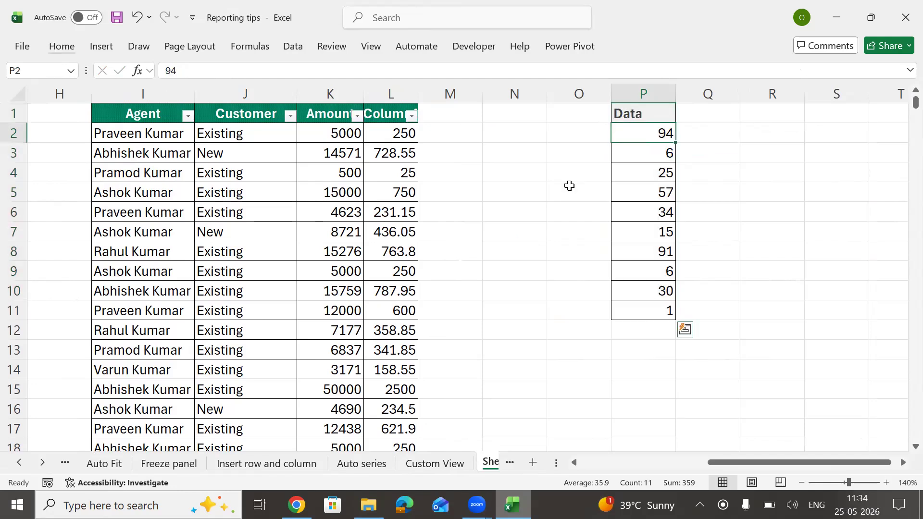
pyautogui.hotkey('ctrl', 'shift', 'Down')
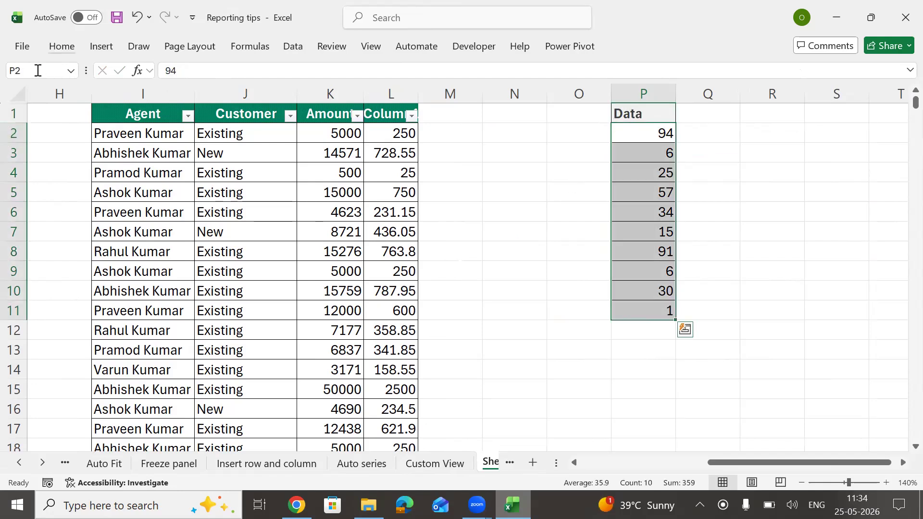
# Step: Name P2:P11 'Data' in the Name Box, then try an =data test formula in R3 and cancel it
pyautogui.click(22, 70)
pyautogui.write('Data')
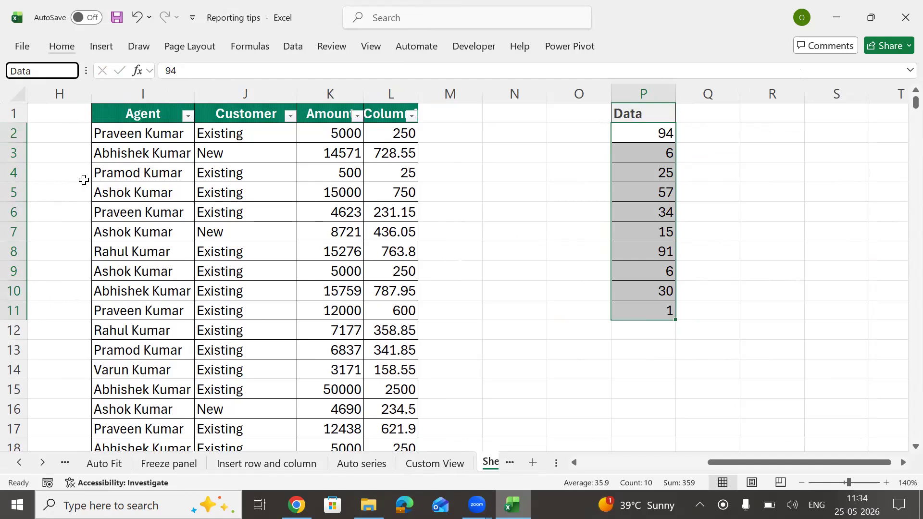
pyautogui.press('Return')
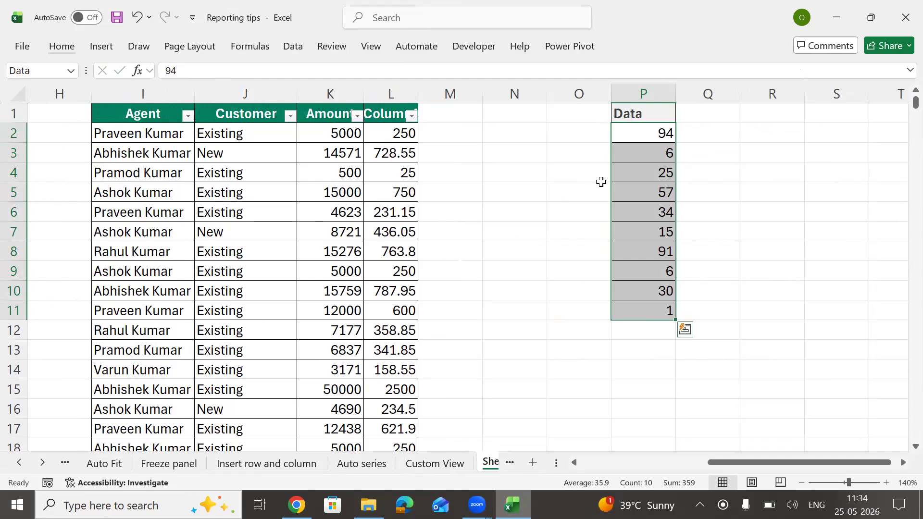
pyautogui.doubleClick(779, 151)
pyautogui.write('=data')
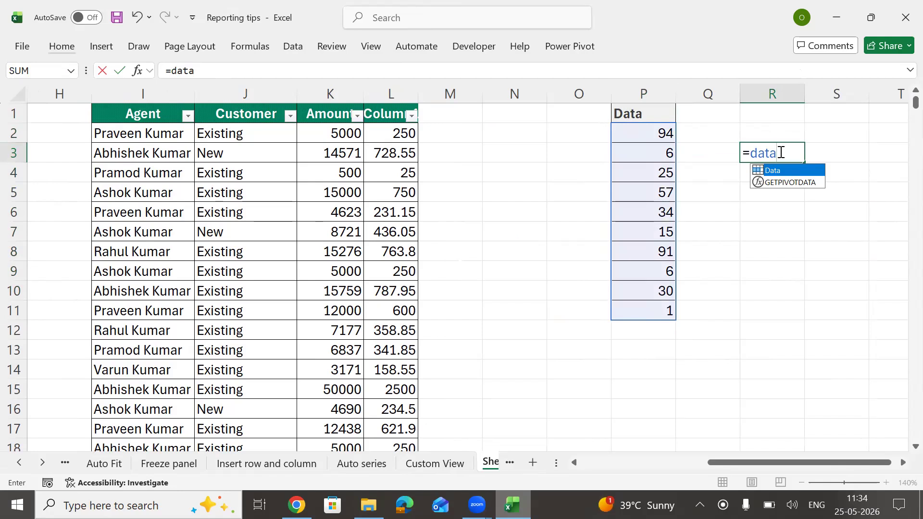
pyautogui.press('Escape')
pyautogui.press('Escape')
# Step: Enter 3 in P12, directly below the Data range
pyautogui.press('Left')
pyautogui.press('Left')
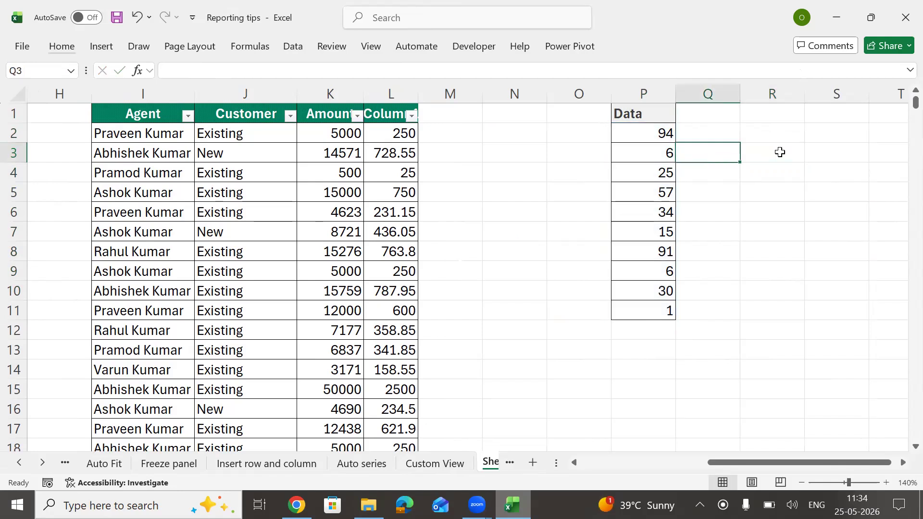
pyautogui.press('Down')
pyautogui.press('Down')
pyautogui.press('Down')
pyautogui.press('Down')
pyautogui.press('Down')
pyautogui.press('Down')
pyautogui.press('Down')
pyautogui.press('Down')
pyautogui.press('Down')
pyautogui.write('3')
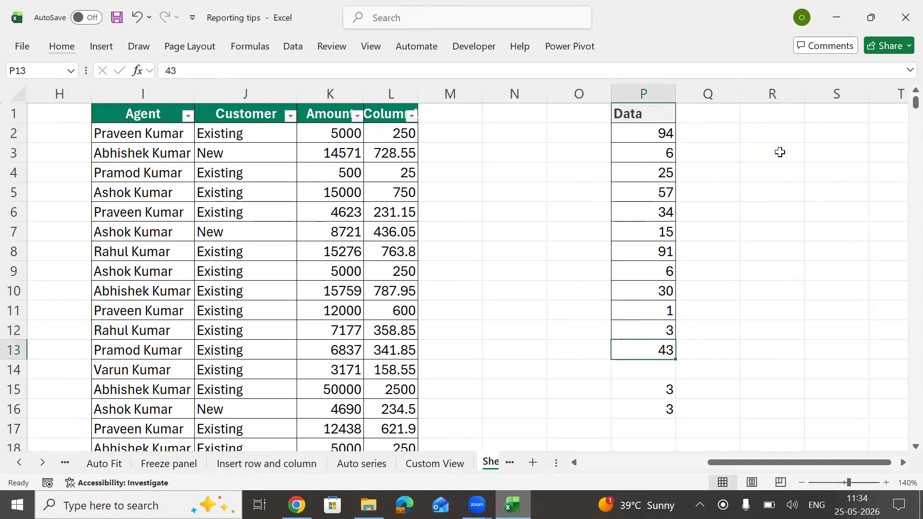
pyautogui.hotkey('ctrl', 'Up')
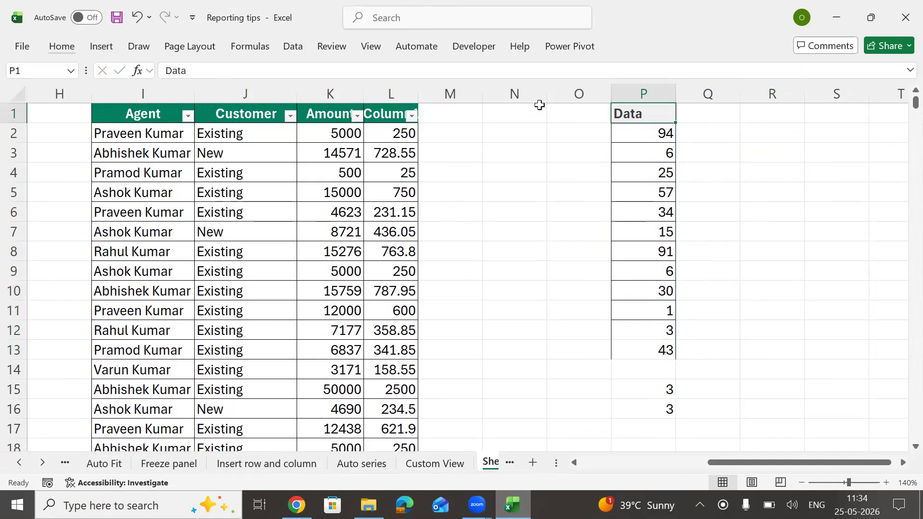
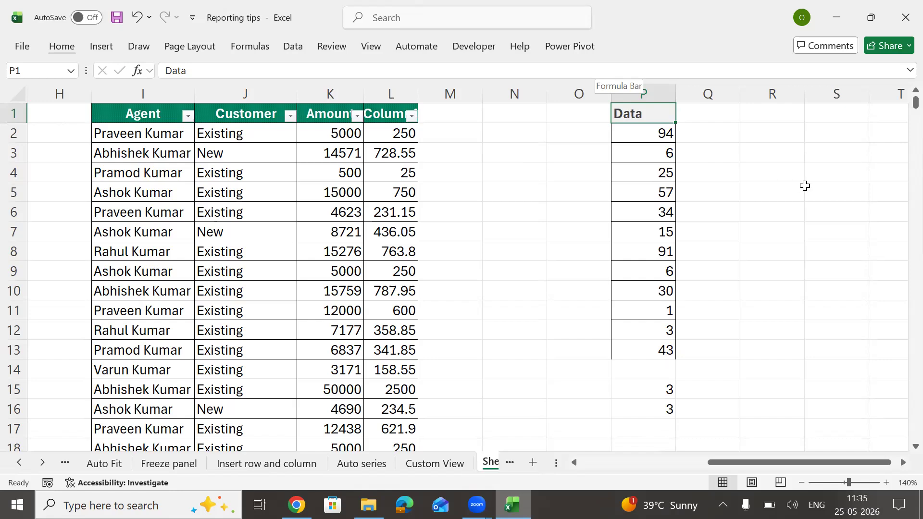
# Step: Start a =data test entry in R4, then cancel it
pyautogui.click(781, 164)
pyautogui.write('=data')
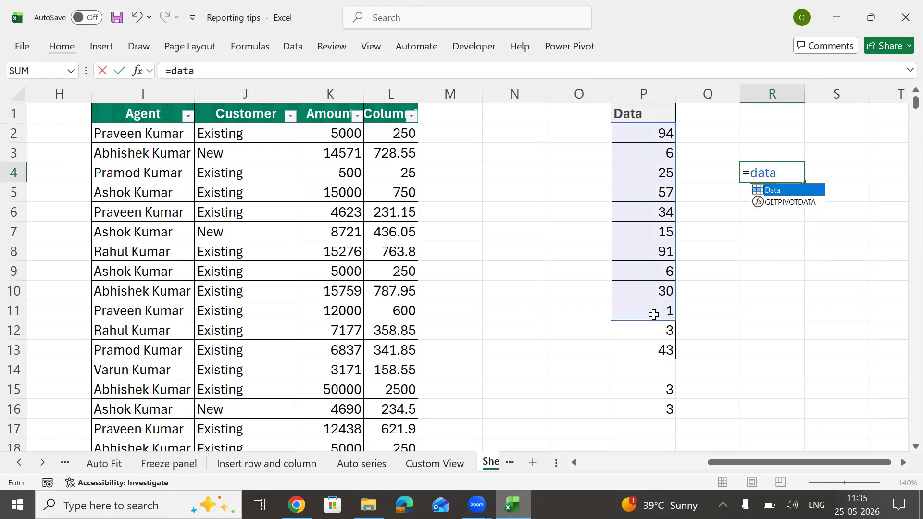
pyautogui.press('Escape')
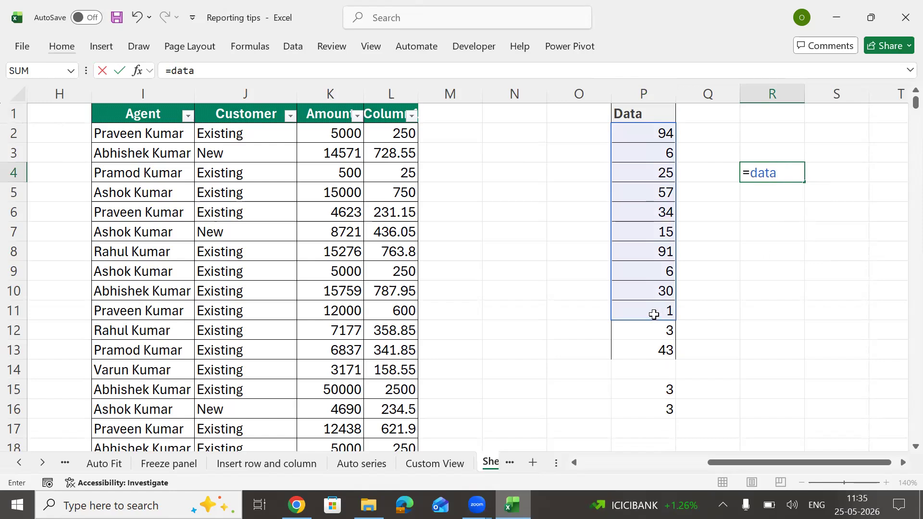
pyautogui.press('Escape')
# Step: Enter =SUM(Data) in R3 to total the named Data range, giving 359
pyautogui.press('Up')
pyautogui.write('=su')
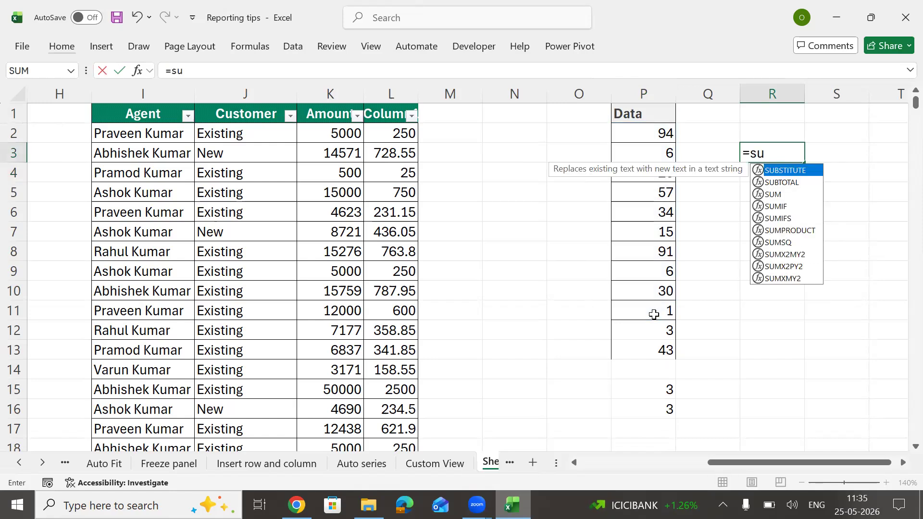
pyautogui.press('Tab')
pyautogui.write('Data')
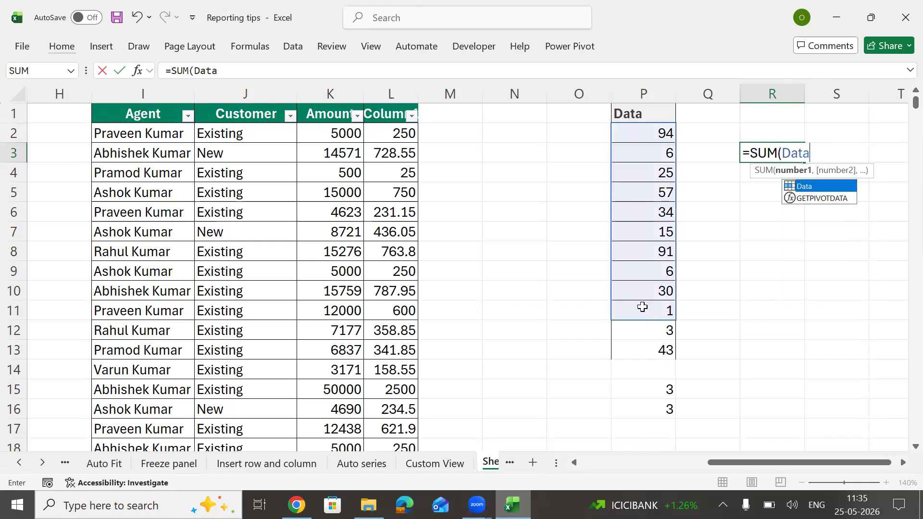
pyautogui.press('Return')
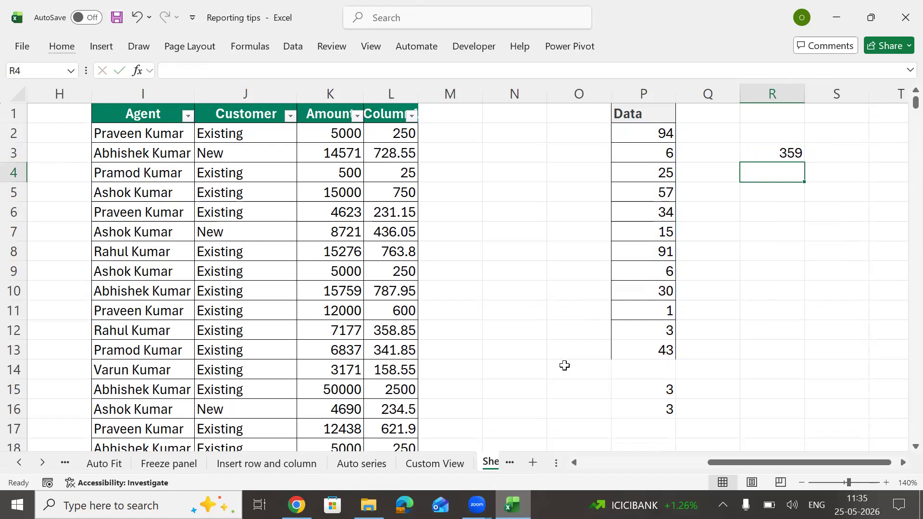
# Step: Select the extra values below the Data list, then try a =data entry in R5 and cancel it
pyautogui.moveTo(649, 329); pyautogui.dragTo(649, 442)
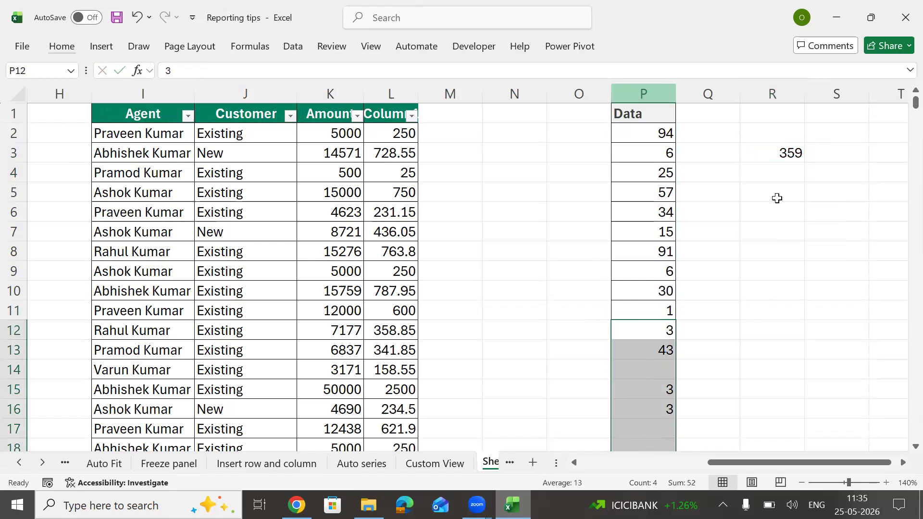
pyautogui.click(798, 187)
pyautogui.write('=data')
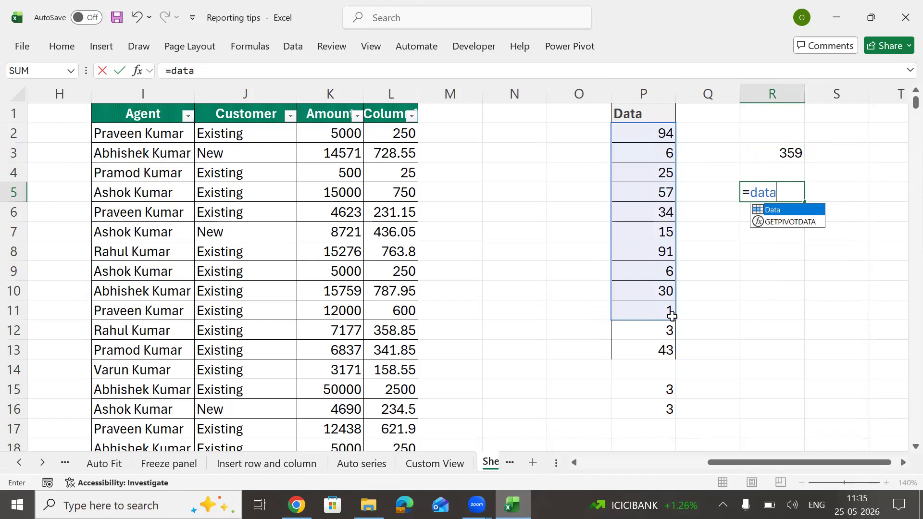
pyautogui.press('Escape')
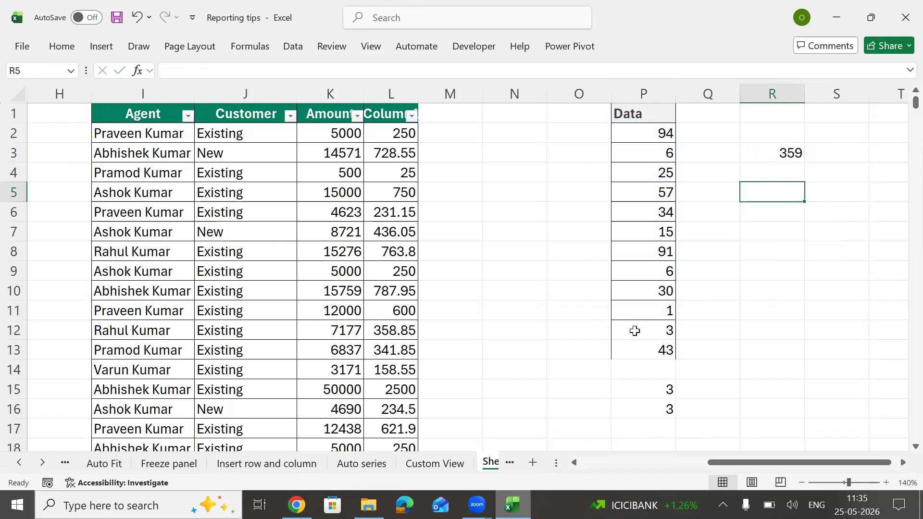
# Step: Delete the stray values in P12:P17 and begin typing =data in R4
pyautogui.moveTo(635, 332); pyautogui.dragTo(647, 431)
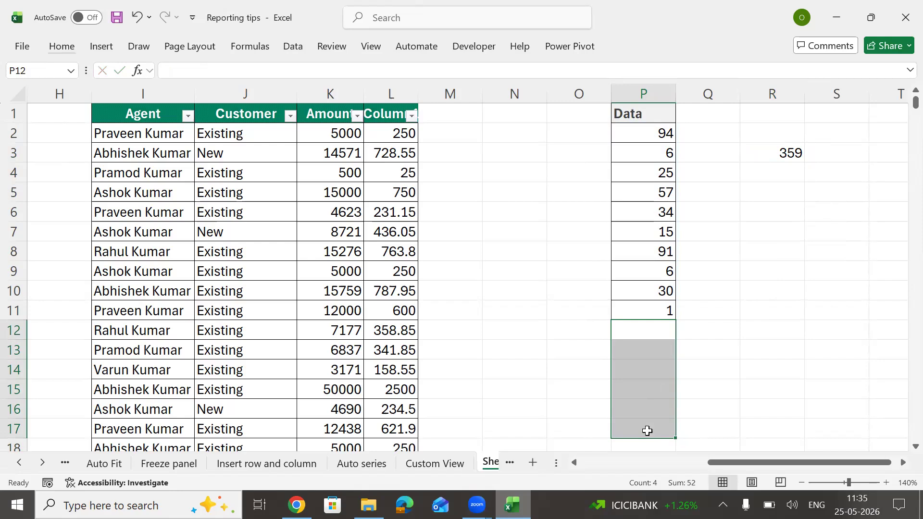
pyautogui.press('Delete')
pyautogui.press('Up')
pyautogui.press('Right')
pyautogui.press('Right')
pyautogui.hotkey('ctrl', 'Up')
pyautogui.press('Down')
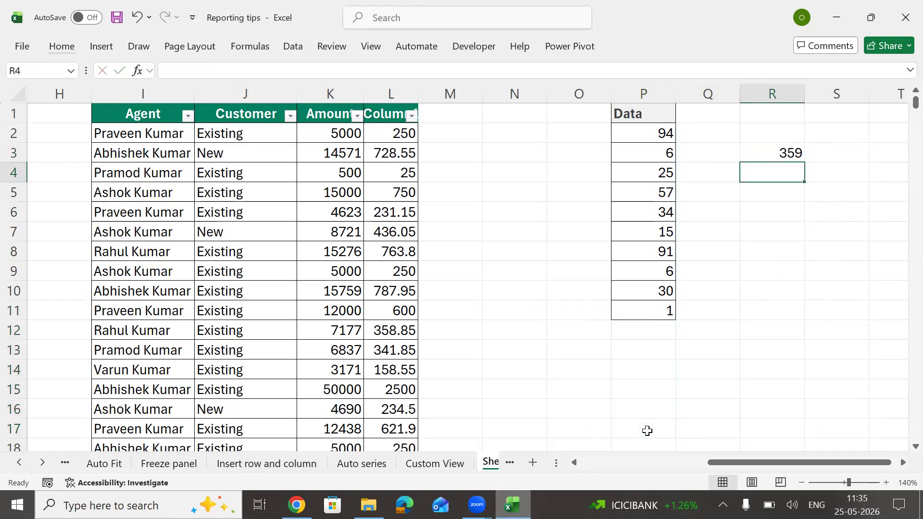
pyautogui.write('=data')
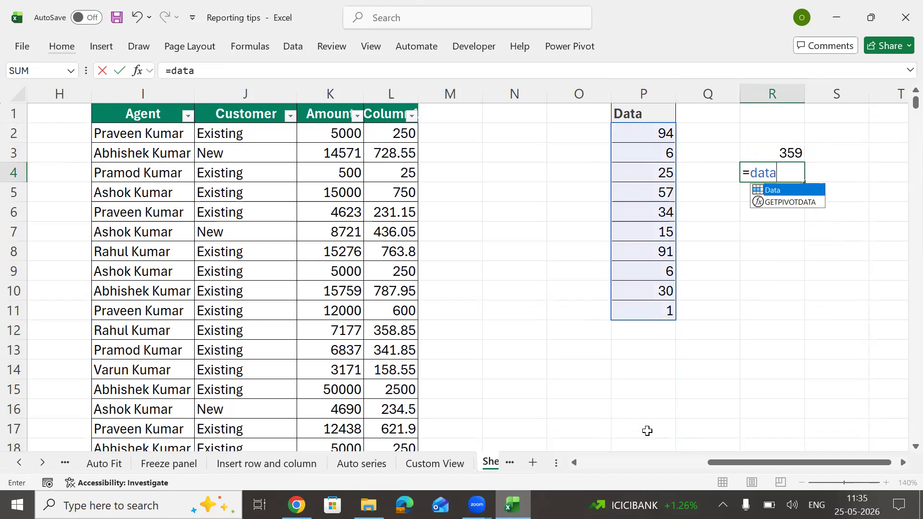
# Step: Convert the Data list in P1:P11 into a table with Ctrl+T
pyautogui.press('Escape')
pyautogui.click(645, 212)
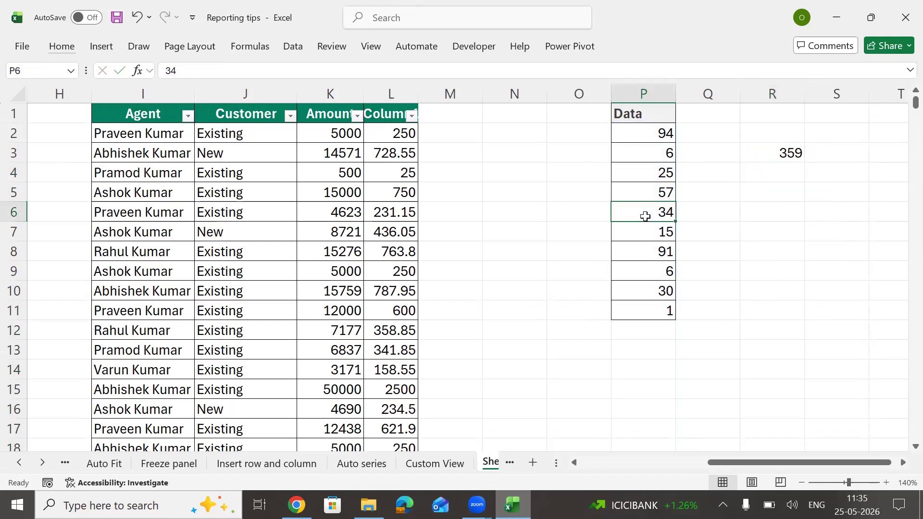
pyautogui.hotkey('ctrl', 't')
pyautogui.press('Return')
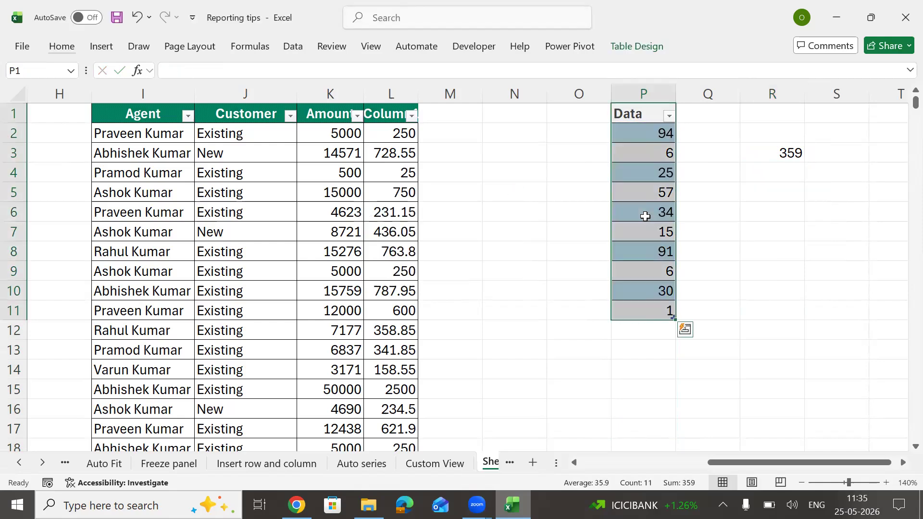
pyautogui.click(654, 216)
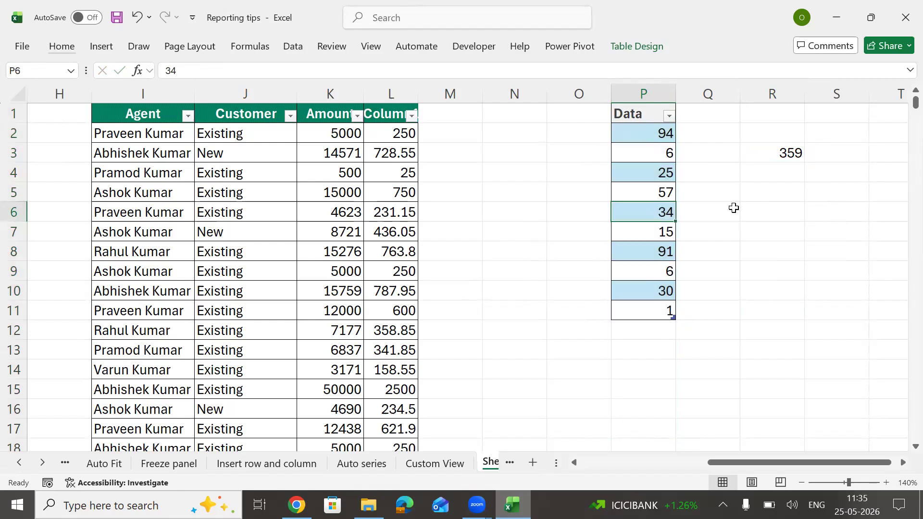
pyautogui.click(783, 188)
pyautogui.write('=sum')
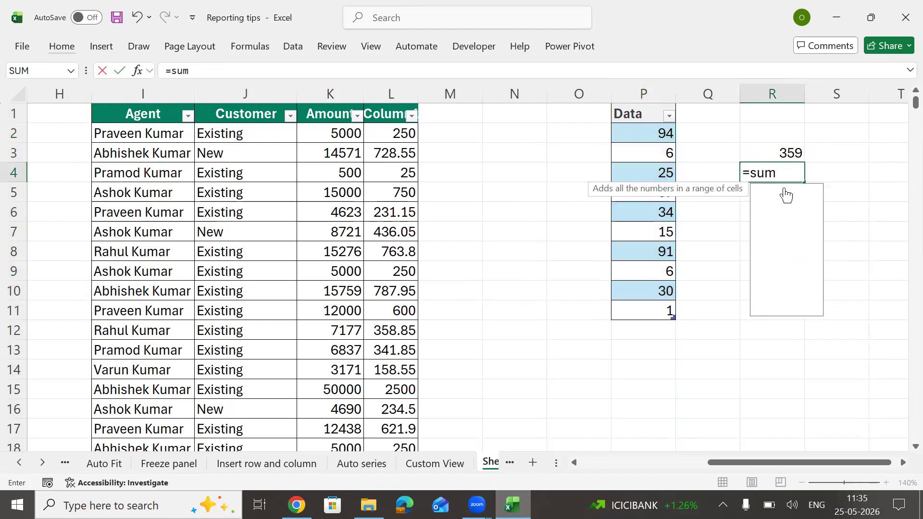
pyautogui.press('Tab')
pyautogui.press('Left')
pyautogui.press('Left')
pyautogui.press('BackSpace')
pyautogui.press('BackSpace')
pyautogui.press('BackSpace')
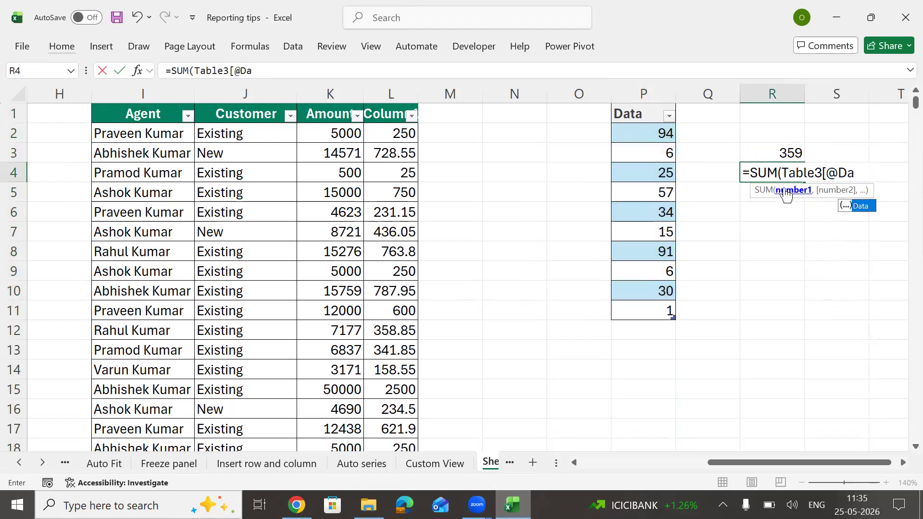
pyautogui.write('ta')
pyautogui.press('Return')
pyautogui.press('Return')
pyautogui.press('Right')
pyautogui.write('])')
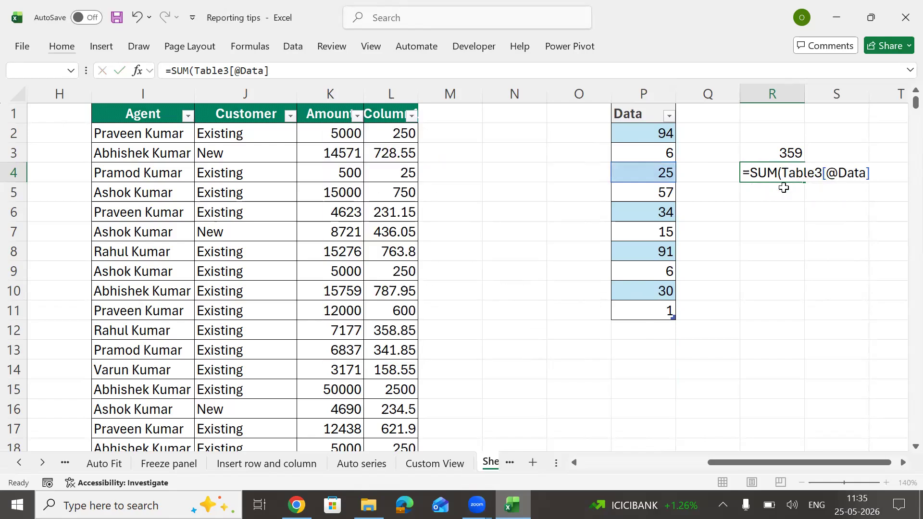
pyautogui.hotkey('ctrl', 'Return')
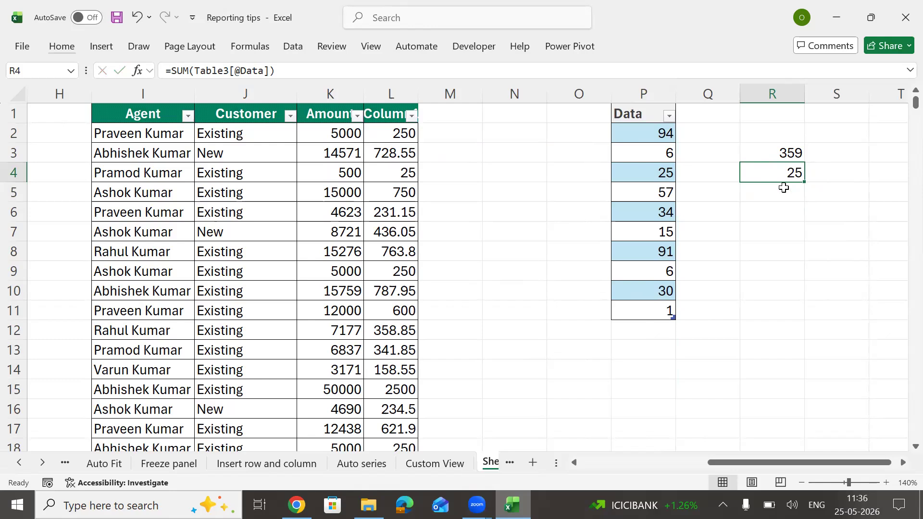
# Step: Replace R4's formula with =SUM(Table3), totalling the whole table to 359
pyautogui.write('=su')
pyautogui.press('Tab')
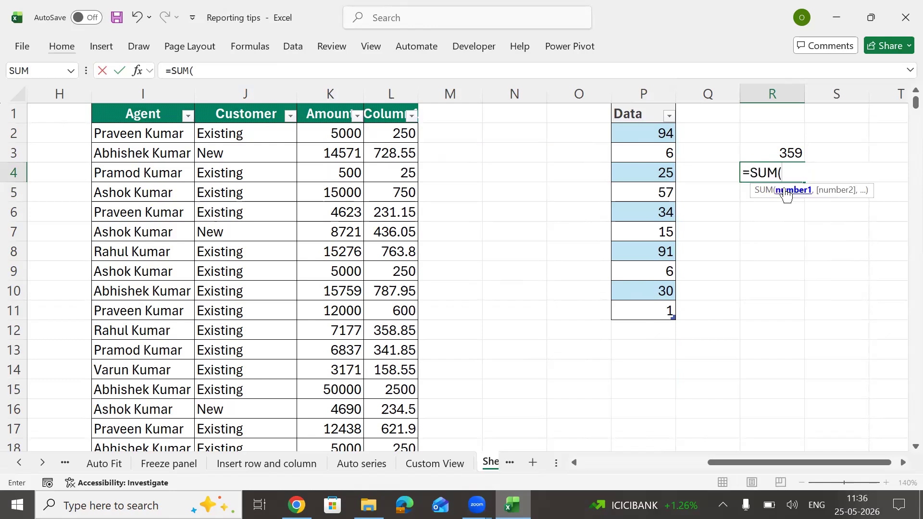
pyautogui.write('table')
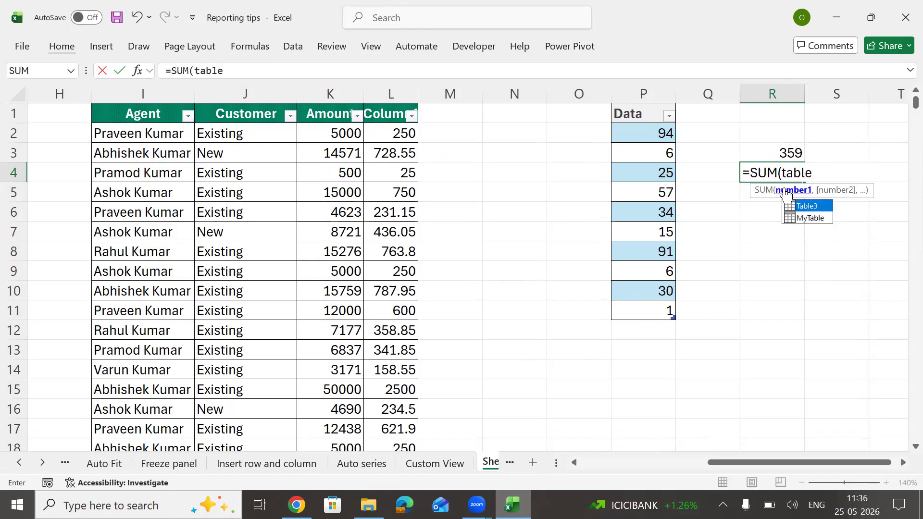
pyautogui.press('Tab')
pyautogui.hotkey('ctrl', 'Return')
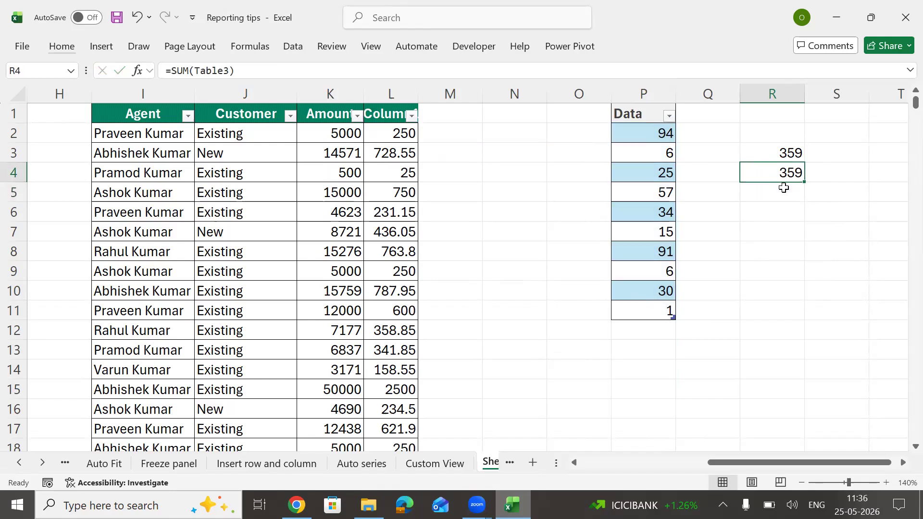
pyautogui.press('F2')
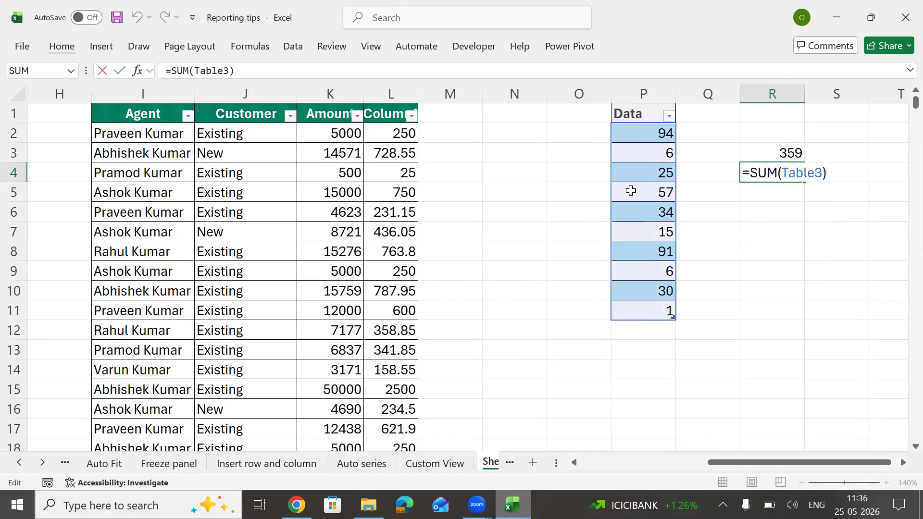
# Step: Select the Data table column and the two totals in R3:R4 to compare them
pyautogui.press('Escape')
pyautogui.click(654, 138)
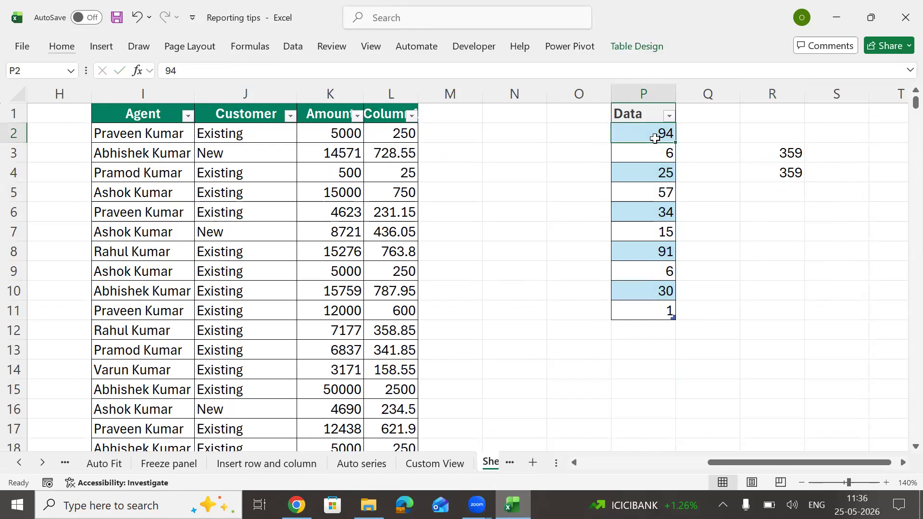
pyautogui.hotkey('ctrl', 'shift', 'Down')
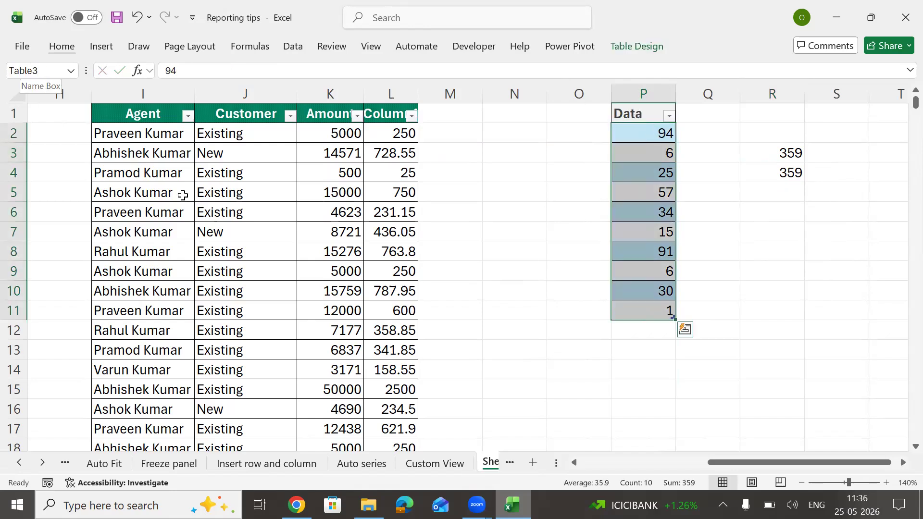
pyautogui.moveTo(774, 153); pyautogui.dragTo(777, 190)
pyautogui.keyDown('ctrl'); pyautogui.scroll(3, 657, 188); pyautogui.keyUp('ctrl')
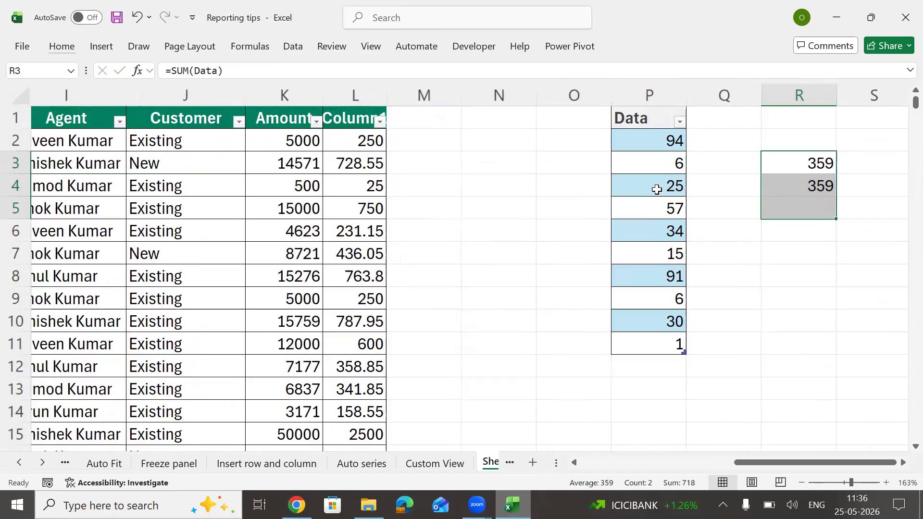
pyautogui.keyDown('ctrl'); pyautogui.scroll(1, 794, 189); pyautogui.keyUp('ctrl')
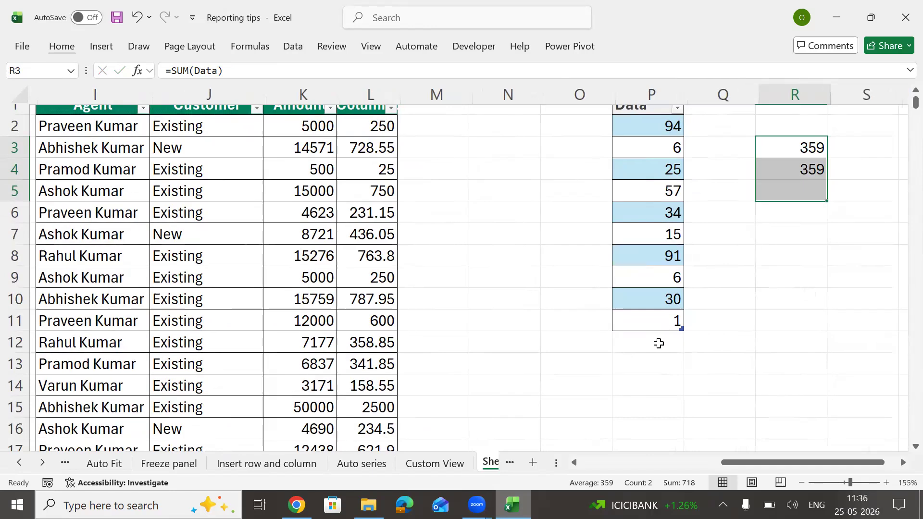
# Step: Enter 234, 5342, 5, 25, 35 and 234 in P12:P17 so both totals read 6234
pyautogui.click(658, 344)
pyautogui.doubleClick(660, 343)
pyautogui.write('234 5342 5 25 35')
pyautogui.press('Return')
pyautogui.write('234')
pyautogui.press('Right')
pyautogui.press('Right')
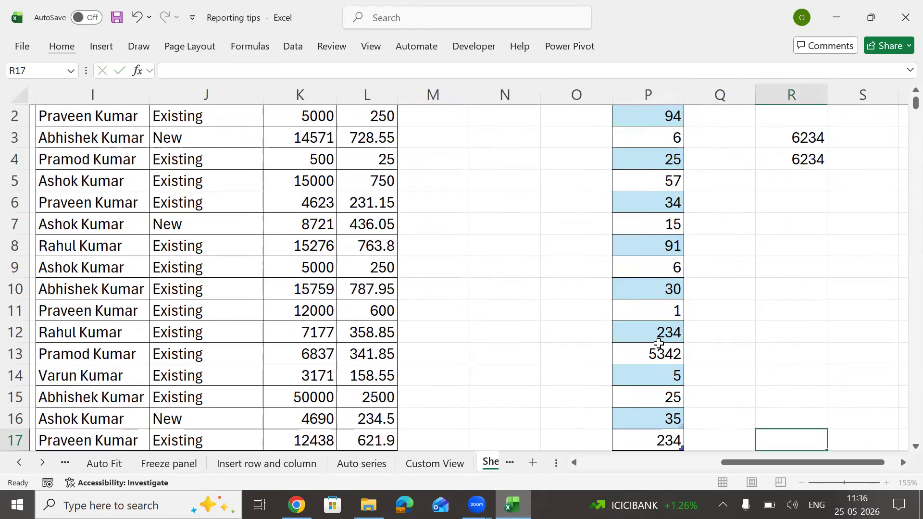
pyautogui.press('Right')
pyautogui.press('Left')
pyautogui.hotkey('ctrl', 'Up')
pyautogui.press('Up')
pyautogui.press('Up')
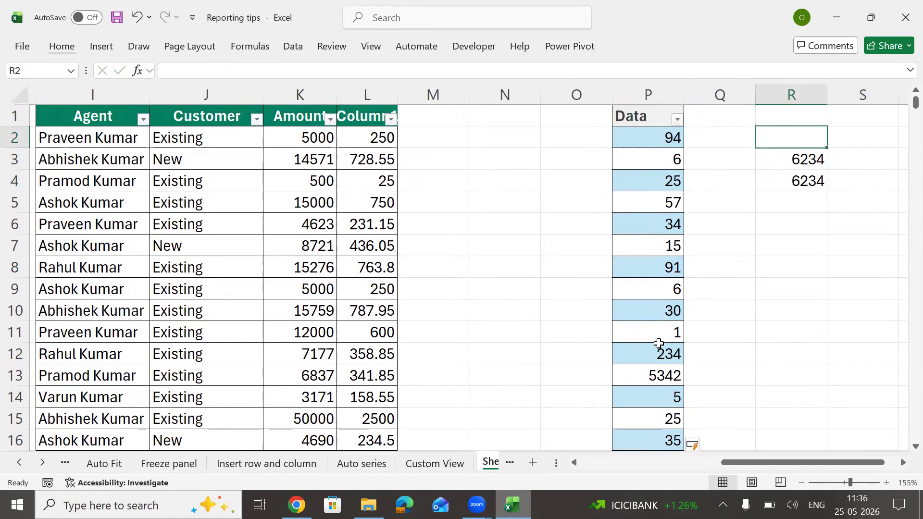
pyautogui.press('Down')
pyautogui.press('XF86MonBrightnessDown')
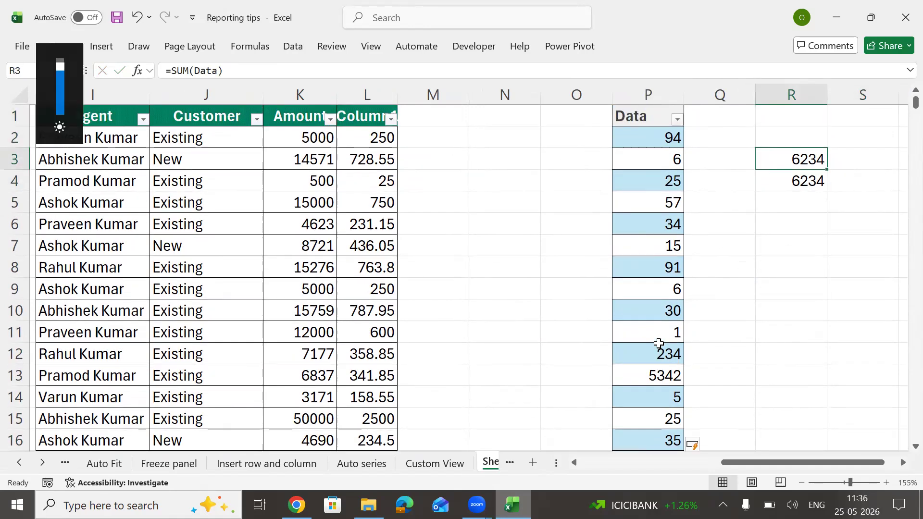
pyautogui.press('F2')
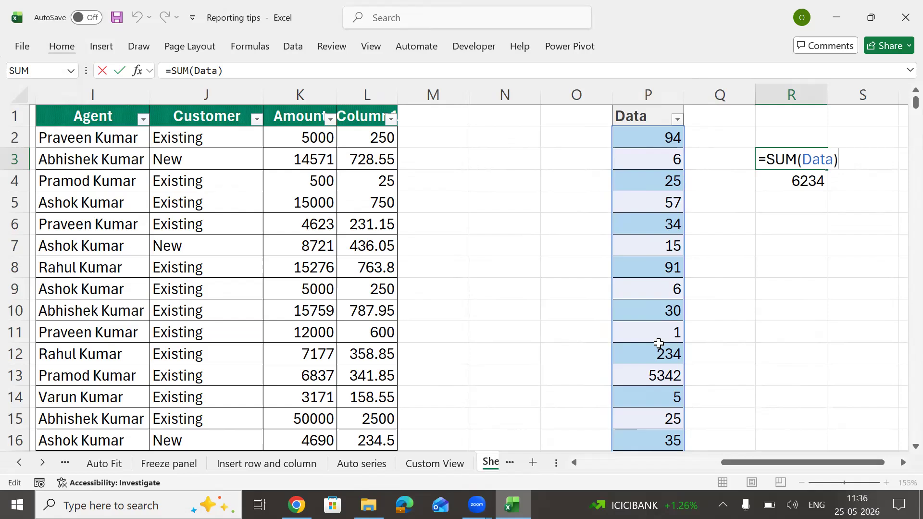
pyautogui.hotkey('ctrl', 'Return')
pyautogui.press('Down')
pyautogui.press('Right')
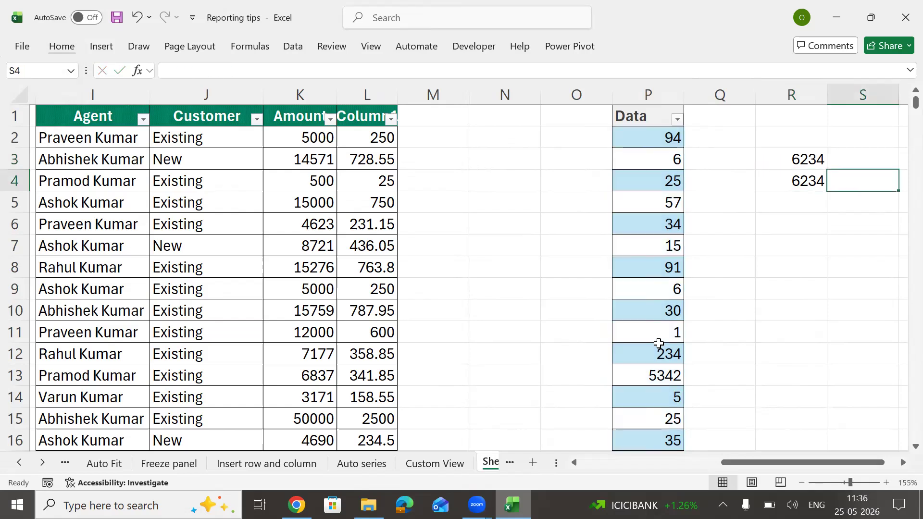
pyautogui.press('Right')
pyautogui.press('Left')
pyautogui.press('Left')
pyautogui.press('F2')
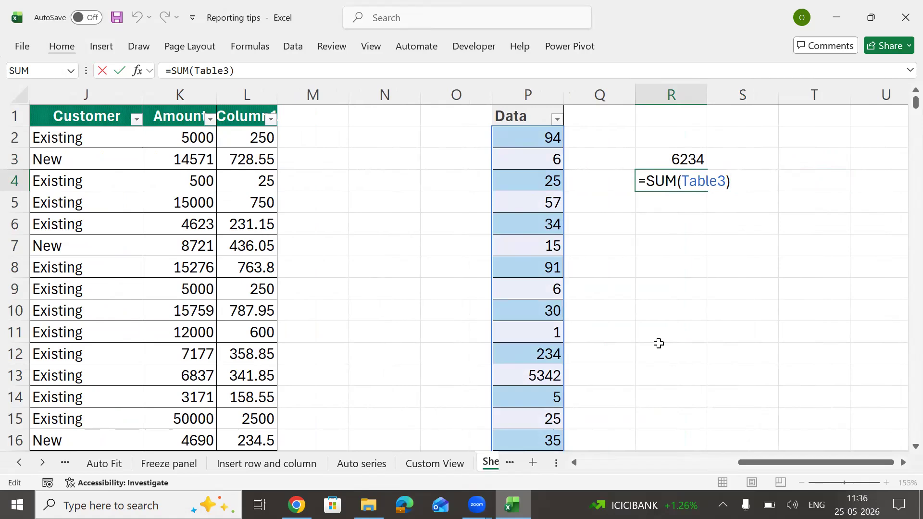
pyautogui.hotkey('shift', 'Return')
pyautogui.press('Down')
pyautogui.press('F2')
pyautogui.press('Escape')
pyautogui.press('Up')
pyautogui.press('F2')
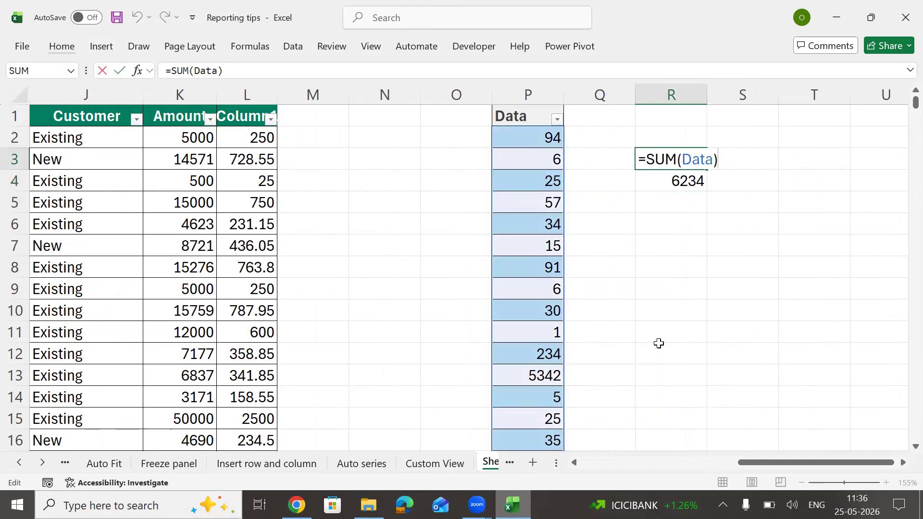
pyautogui.press('Return')
pyautogui.press('Left')
pyautogui.press('Left')
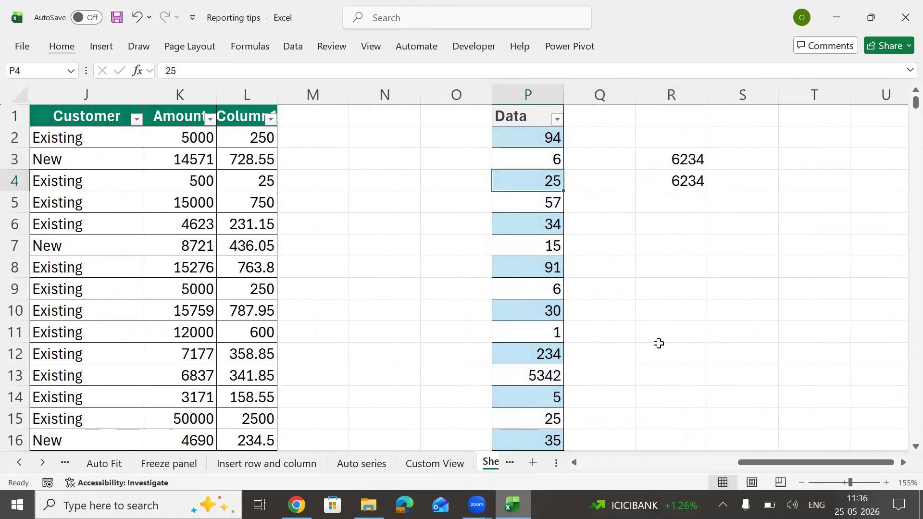
pyautogui.press('Up')
pyautogui.press('Up')
pyautogui.press('Up')
pyautogui.press('Down')
pyautogui.hotkey('ctrl', 'shift', 'Down')
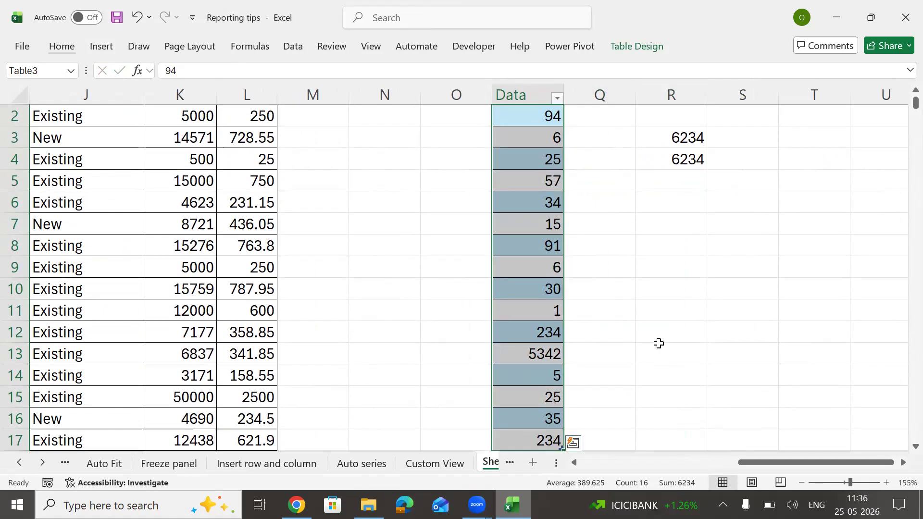
pyautogui.press('Up')
pyautogui.press('Right')
pyautogui.press('Right')
pyautogui.press('Right')
pyautogui.press('Down')
pyautogui.press('Down')
pyautogui.press('Down')
pyautogui.press('Left')
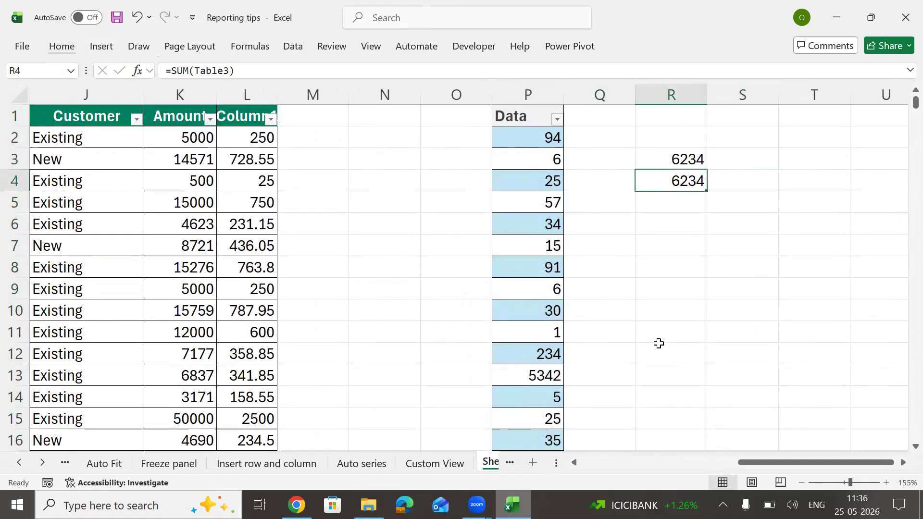
pyautogui.press('Up')
pyautogui.press('F2')
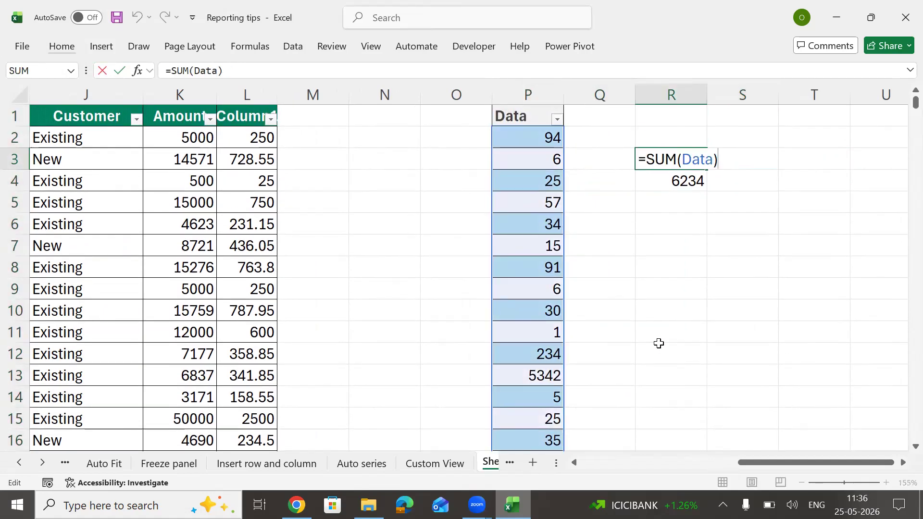
pyautogui.press('Return')
pyautogui.press('Down')
pyautogui.press('Up')
pyautogui.press('F2')
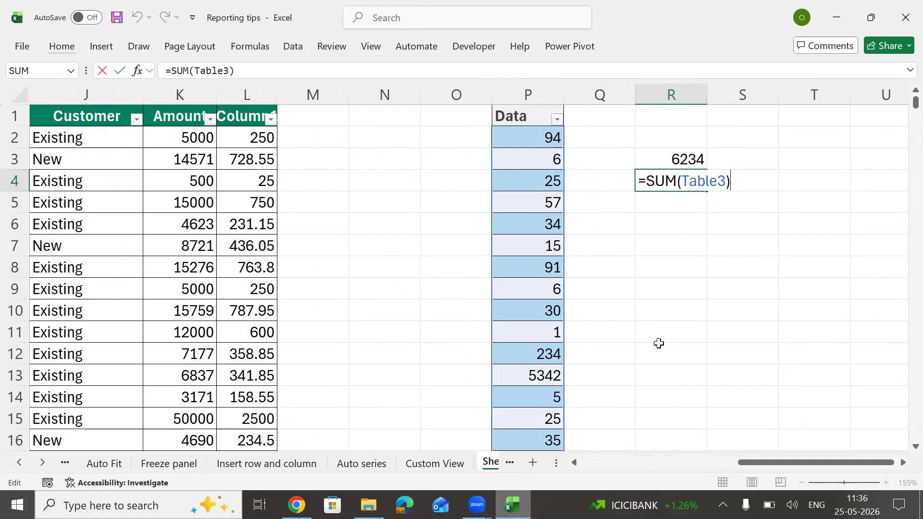
pyautogui.hotkey('ctrl', 'Return')
pyautogui.press('Down')
pyautogui.press('Up')
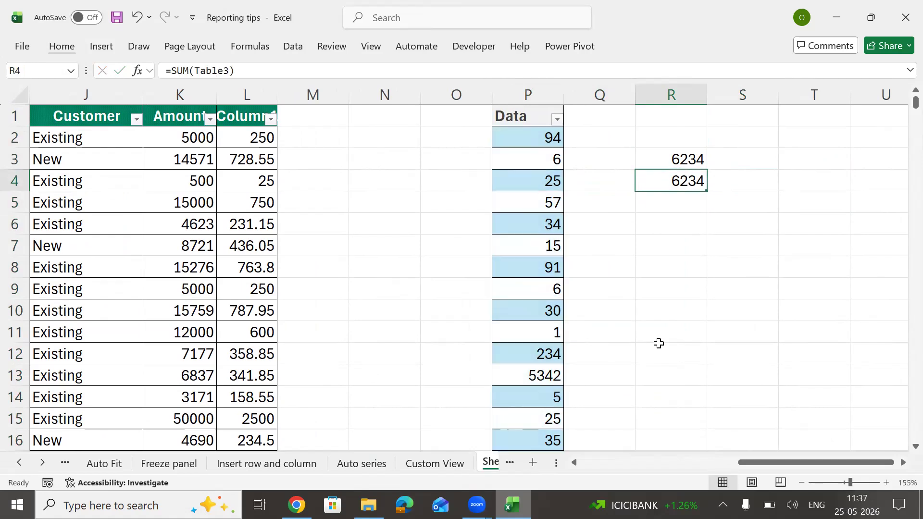
pyautogui.press('F2')
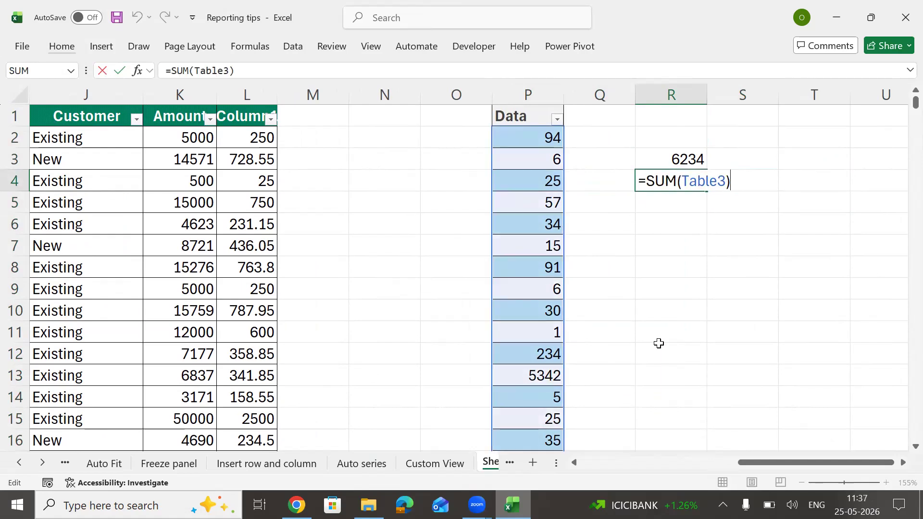
pyautogui.hotkey('ctrl', 'Return')
pyautogui.press('Left')
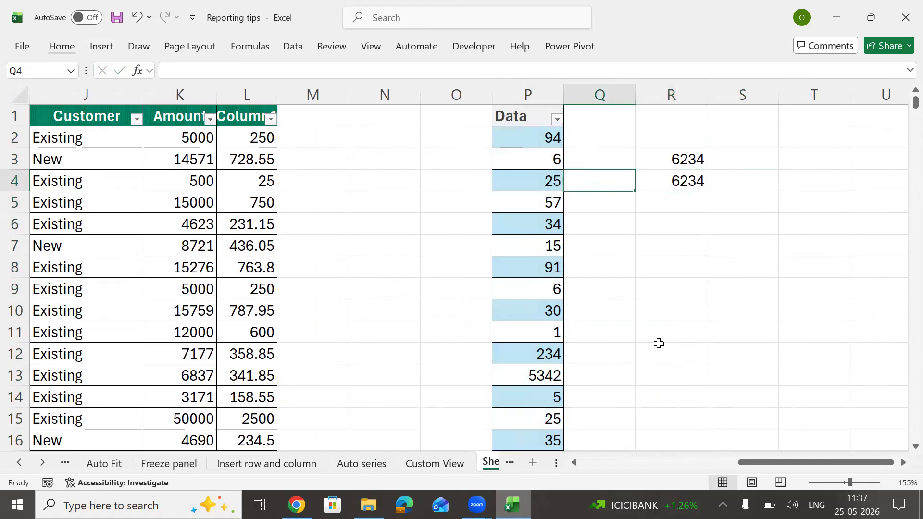
pyautogui.press('Up')
pyautogui.press('Up')
# Step: Enter 32, 43, 423, 423, 42, 4, 234, 24, 2, 2, 42, 42 as Column1 in Q2:Q13
pyautogui.write('32 43 423 423 42 4 234 24 2 2 42 42')
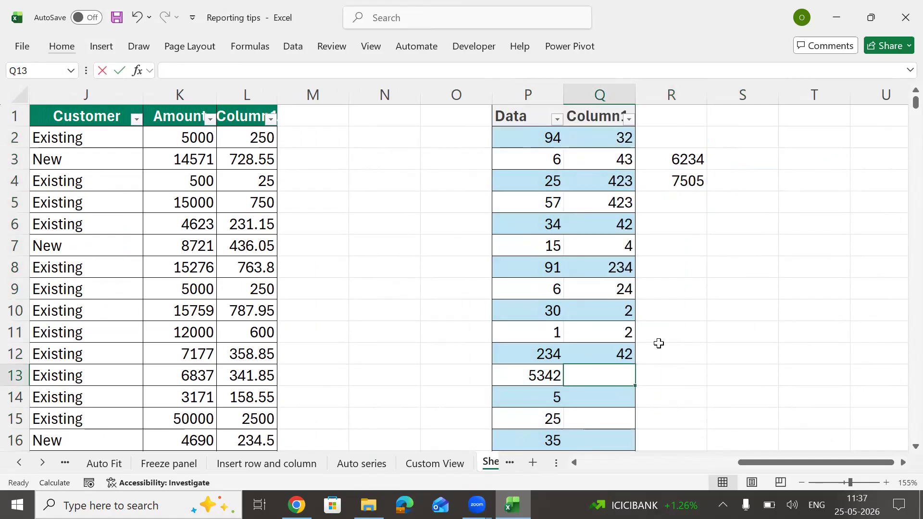
pyautogui.click(690, 181)
pyautogui.click(692, 160)
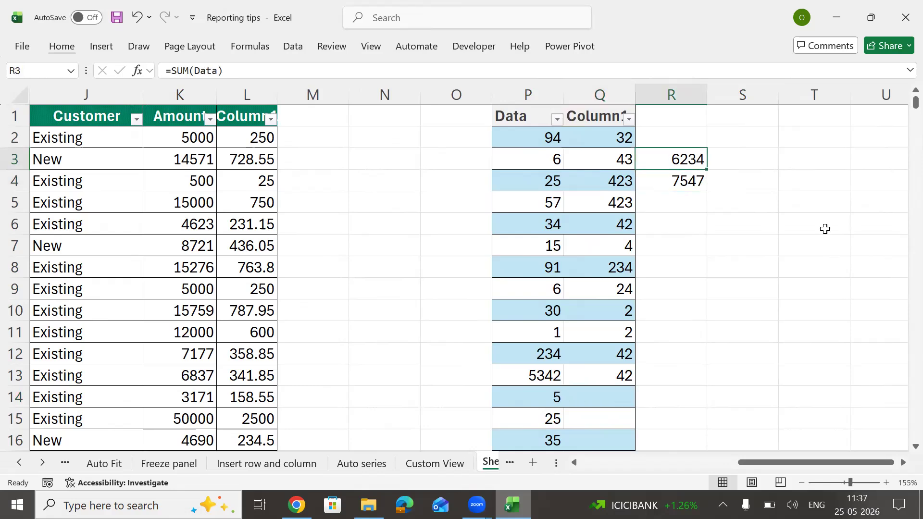
# Step: Check that R3's =SUM(Data) stays 6234 while R4's =SUM(Table3) now reads 7547
pyautogui.press('F2')
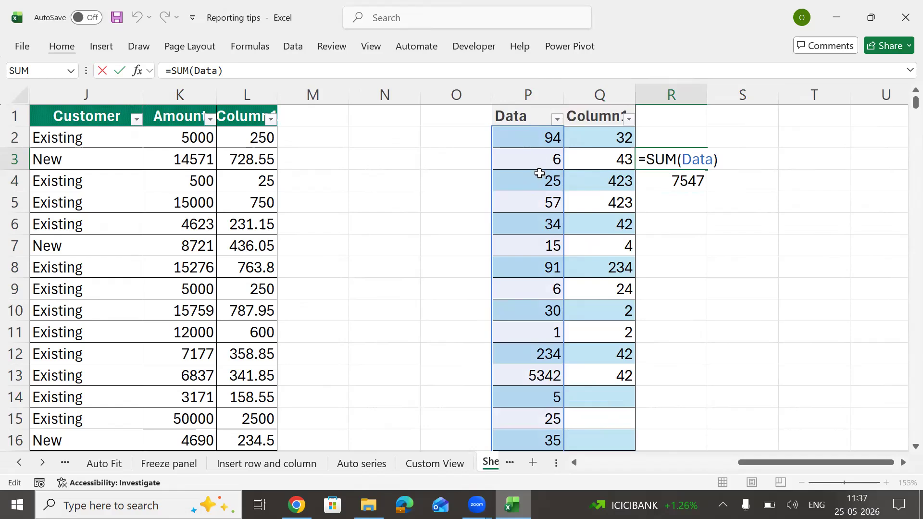
pyautogui.press('Tab')
pyautogui.press('Down')
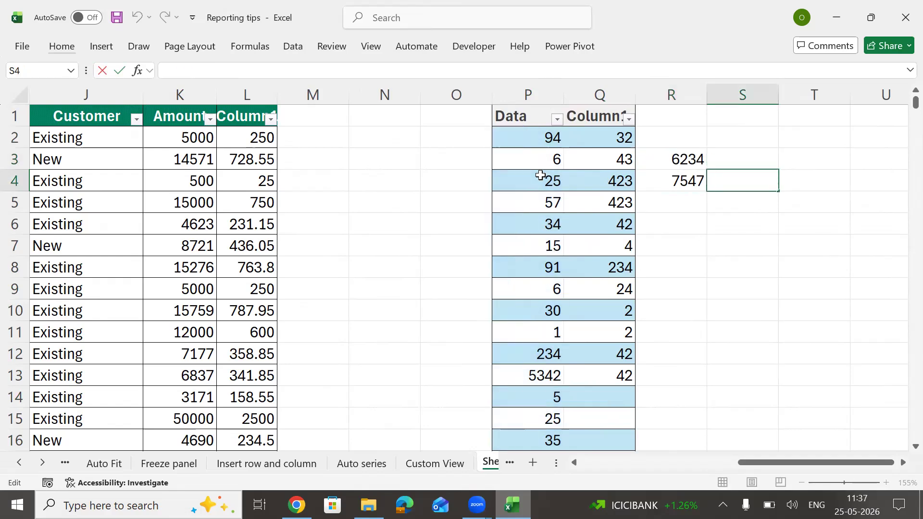
pyautogui.press('Left')
pyautogui.press('F2')
pyautogui.hotkey('shift', 'Tab')
pyautogui.press('Left')
pyautogui.press('Left')
pyautogui.press('Left')
pyautogui.press('Left')
pyautogui.press('Left')
pyautogui.press('Left')
pyautogui.press('Left')
pyautogui.press('Left')
pyautogui.press('Left')
pyautogui.press('Left')
pyautogui.press('Left')
pyautogui.press('Left')
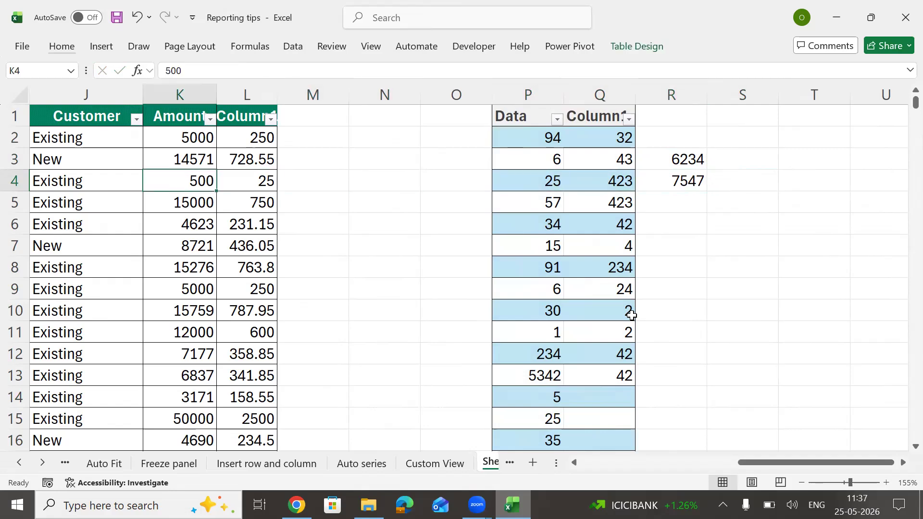
pyautogui.press('Right')
pyautogui.press('Right')
pyautogui.press('Down')
pyautogui.press('Down')
pyautogui.press('Down')
pyautogui.press('Down')
pyautogui.press('Down')
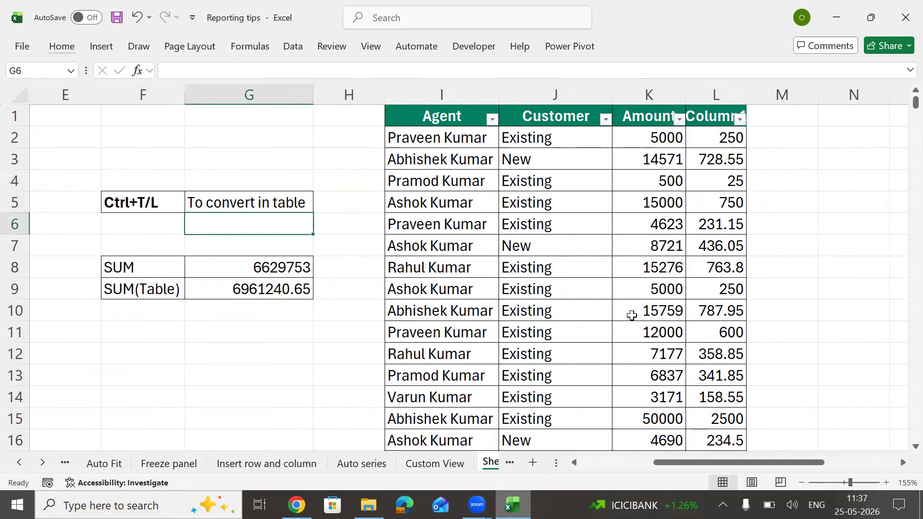
# Step: Go to G9 and select K2:K13 and L2:L12 to compare their status-bar sums
pyautogui.press('Left')
pyautogui.press('Left')
pyautogui.press('Left')
pyautogui.press('Right')
pyautogui.press('Right')
pyautogui.press('Right')
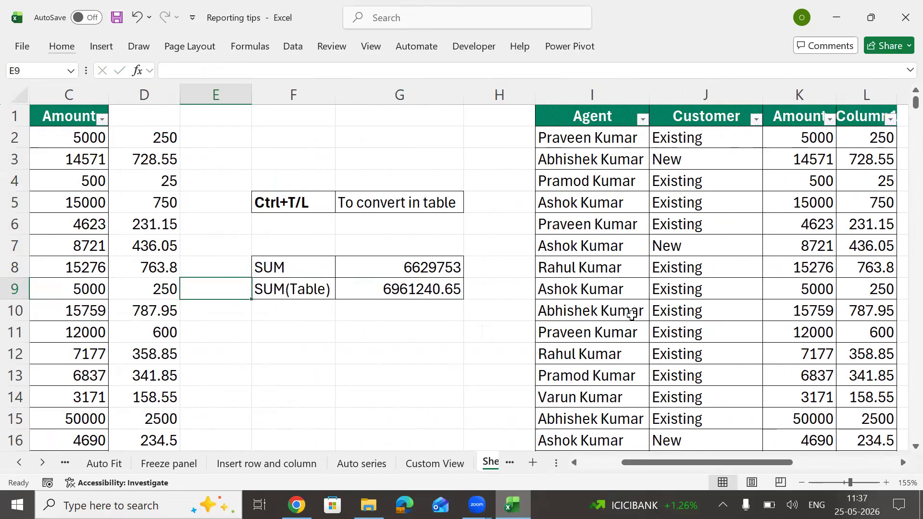
pyautogui.press('Up')
pyautogui.press('Down')
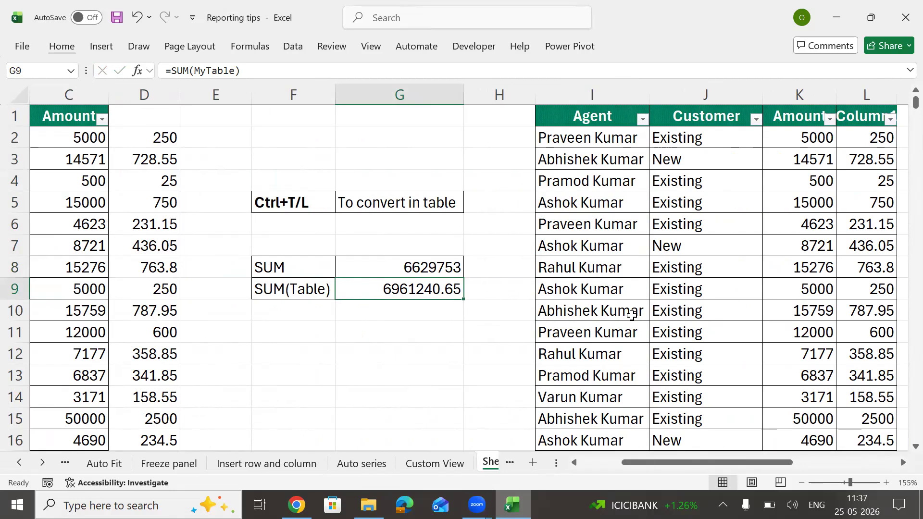
pyautogui.moveTo(870, 136); pyautogui.dragTo(893, 370)
pyautogui.click(859, 284)
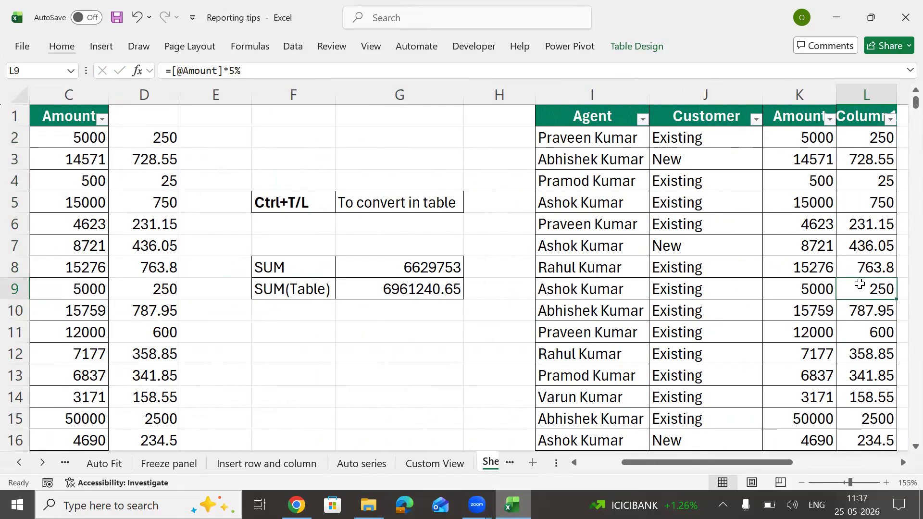
pyautogui.press('Right')
pyautogui.moveTo(720, 139); pyautogui.dragTo(716, 380)
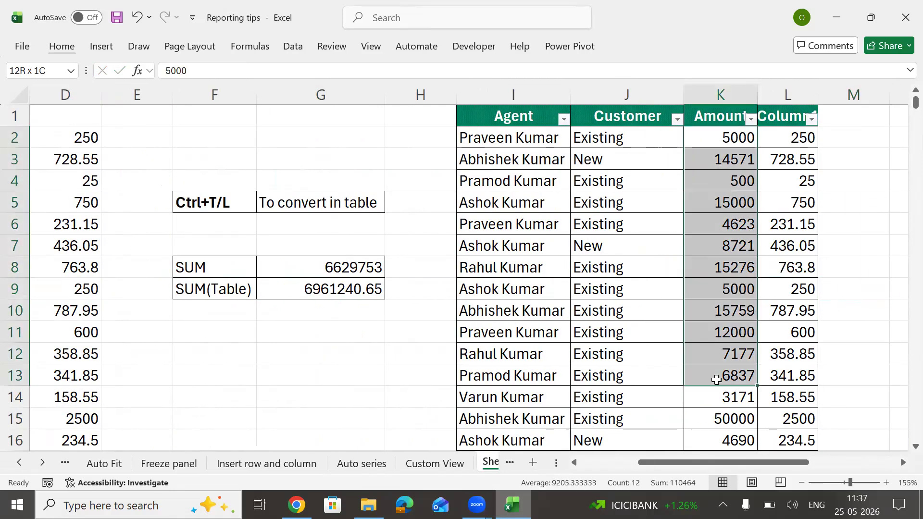
pyautogui.moveTo(789, 137); pyautogui.dragTo(760, 350)
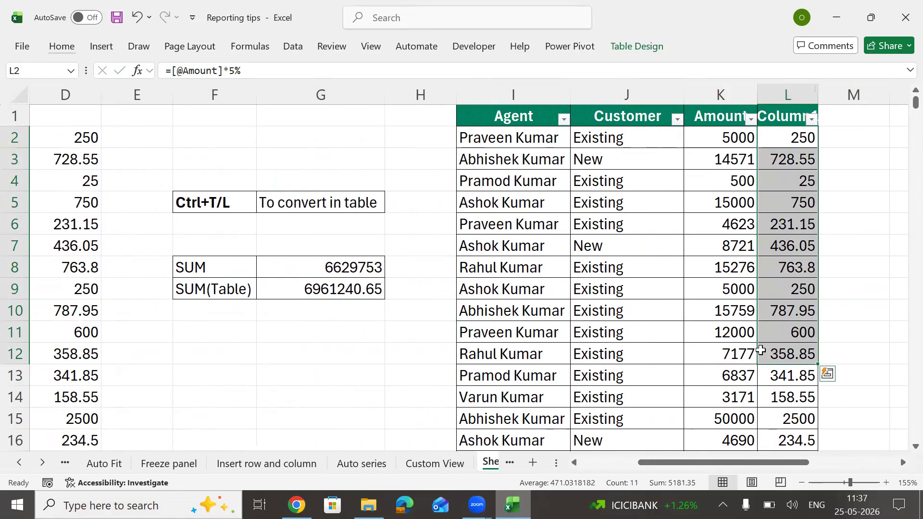
# Step: Put G9's =SUM(MyTable) formula into edit mode
pyautogui.click(332, 291)
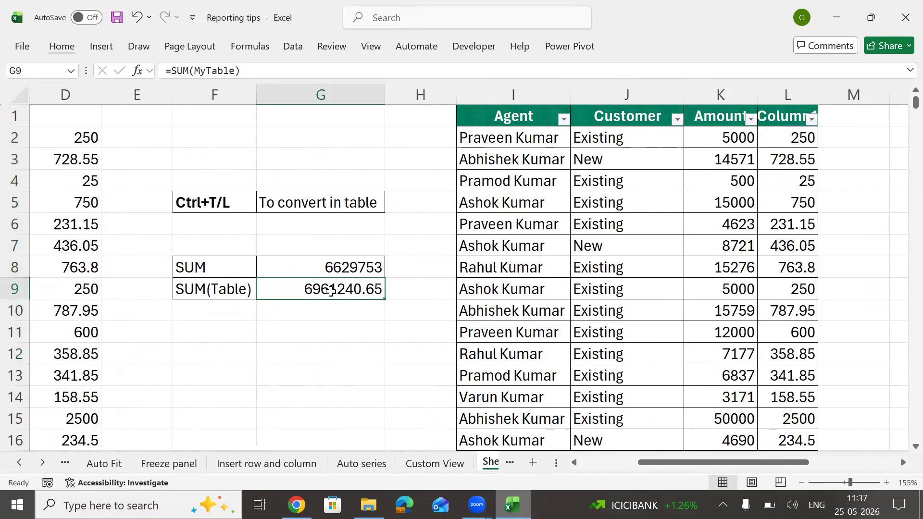
pyautogui.doubleClick(331, 291)
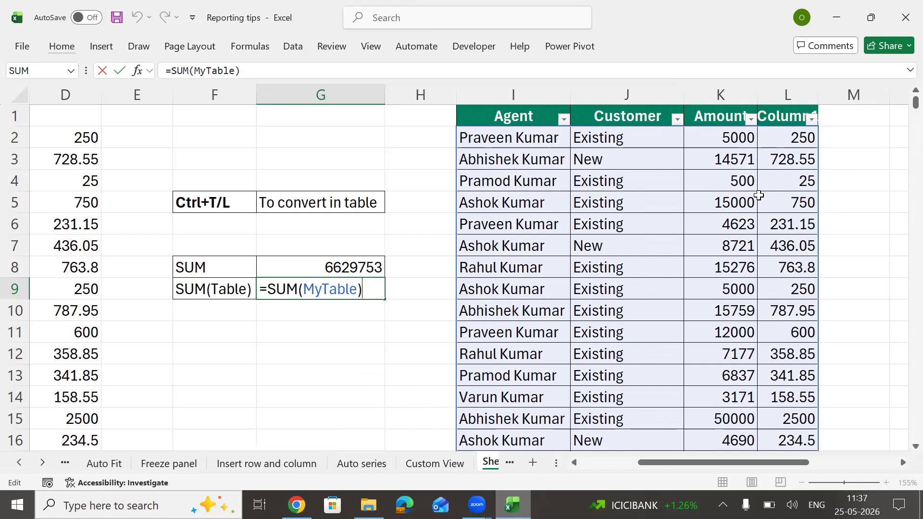
pyautogui.hotkey('ctrl', 'Return')
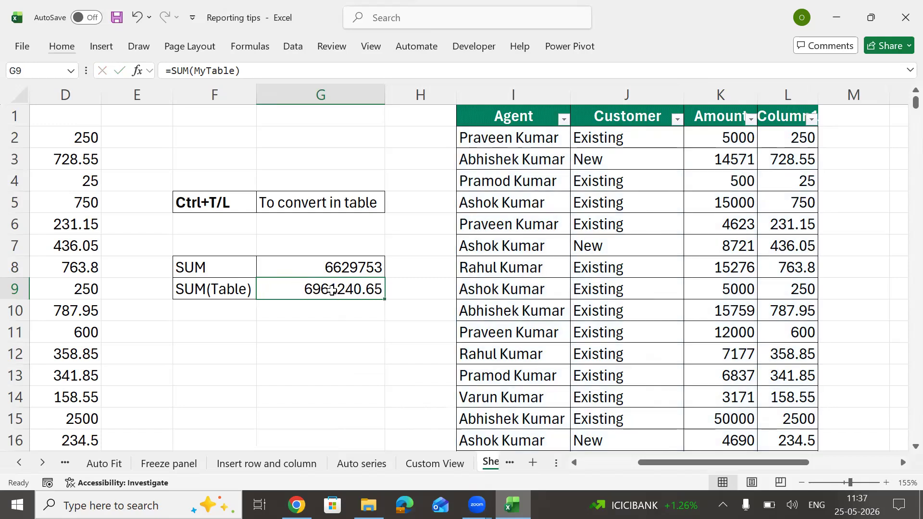
pyautogui.doubleClick(361, 296)
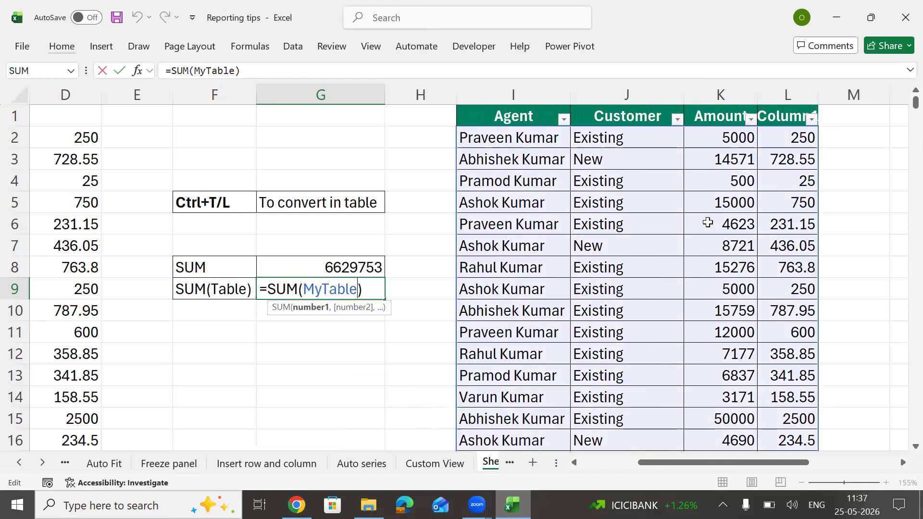
# Step: Change G9 to =SUM(MyTable[Amount]) to total only the Amount column
pyautogui.press('BackSpace')
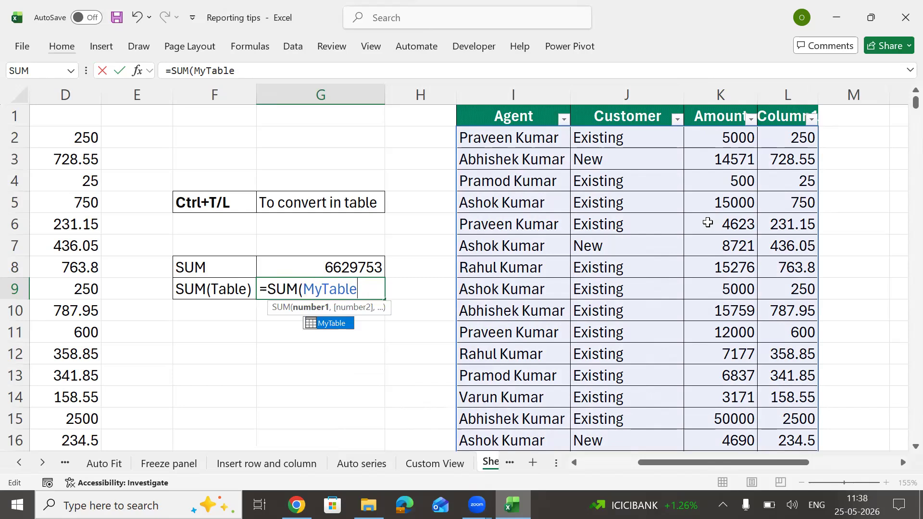
pyautogui.write('[')
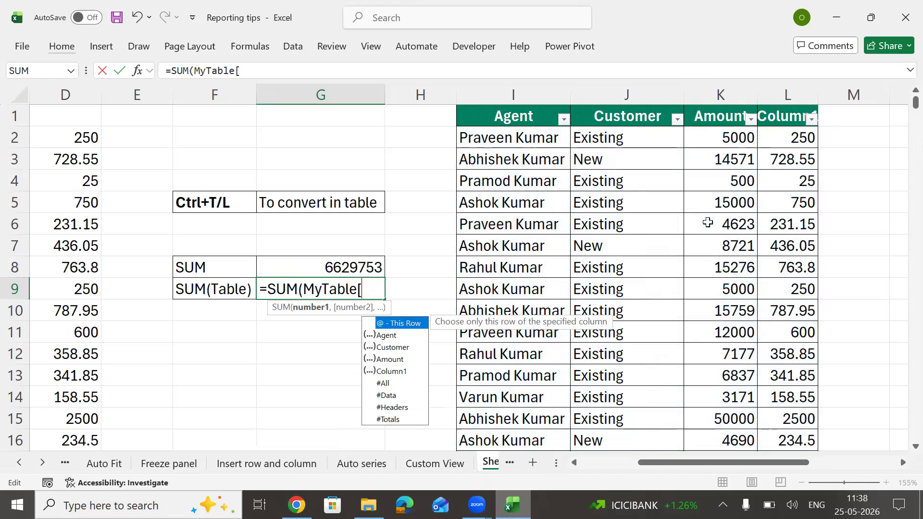
pyautogui.press('Down')
pyautogui.press('Down')
pyautogui.press('Down')
pyautogui.press('Down')
pyautogui.press('Up')
pyautogui.press('Up')
pyautogui.press('Up')
pyautogui.press('Down')
pyautogui.press('Down')
pyautogui.press('Down')
pyautogui.press('Up')
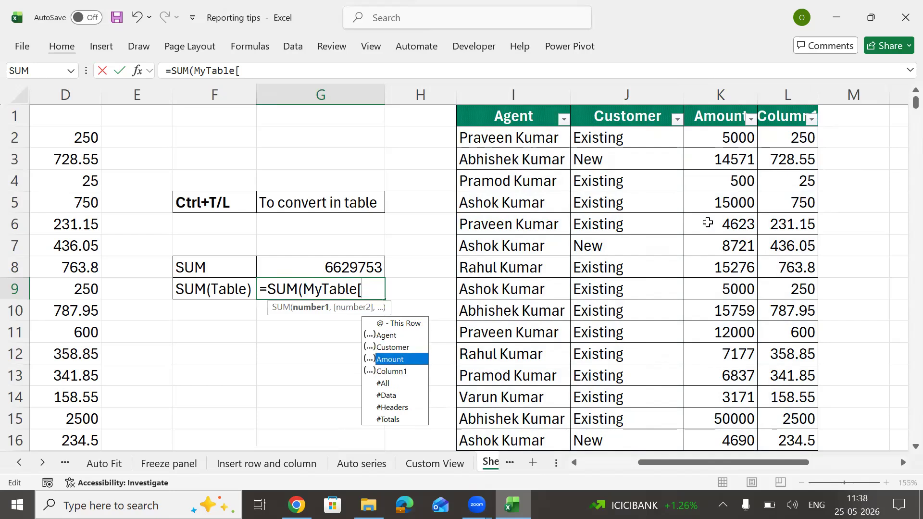
pyautogui.press('Tab')
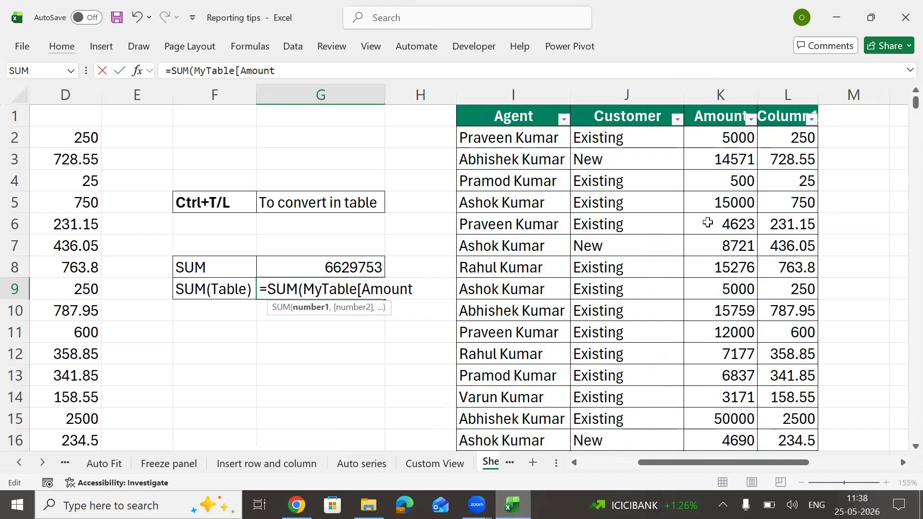
pyautogui.write(']')
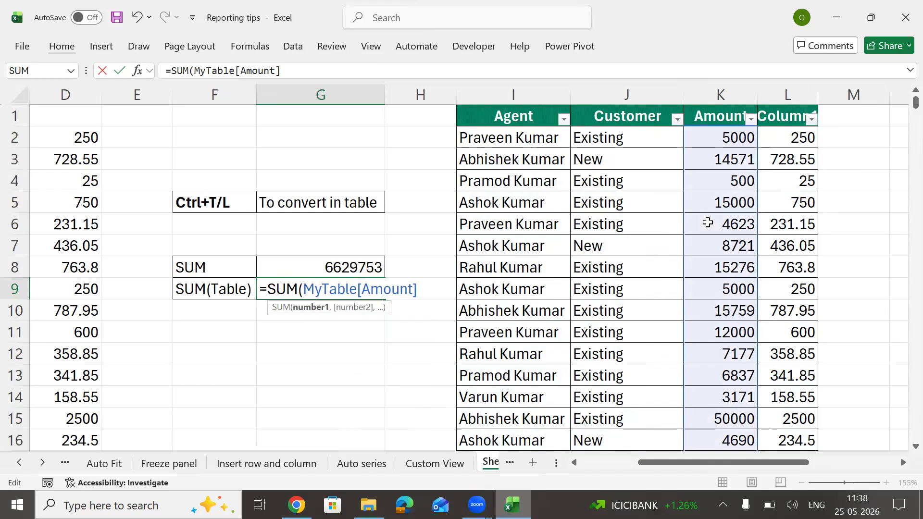
pyautogui.press('Return')
pyautogui.press('Up')
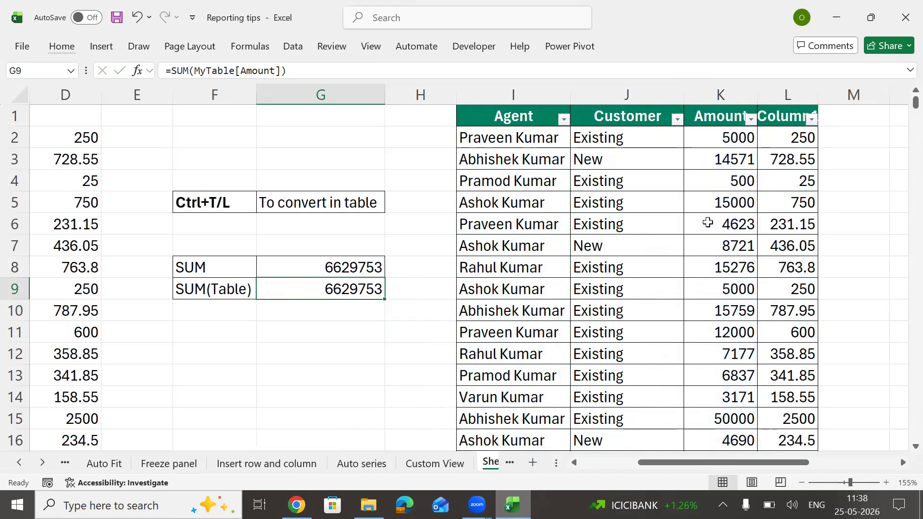
# Step: Edit G9 to =SUM(MyTable[Column1]), giving 331487.65
pyautogui.press('F2')
pyautogui.press('BackSpace')
pyautogui.press('BackSpace')
pyautogui.press('BackSpace')
pyautogui.press('BackSpace')
pyautogui.press('BackSpace')
pyautogui.press('BackSpace')
pyautogui.press('BackSpace')
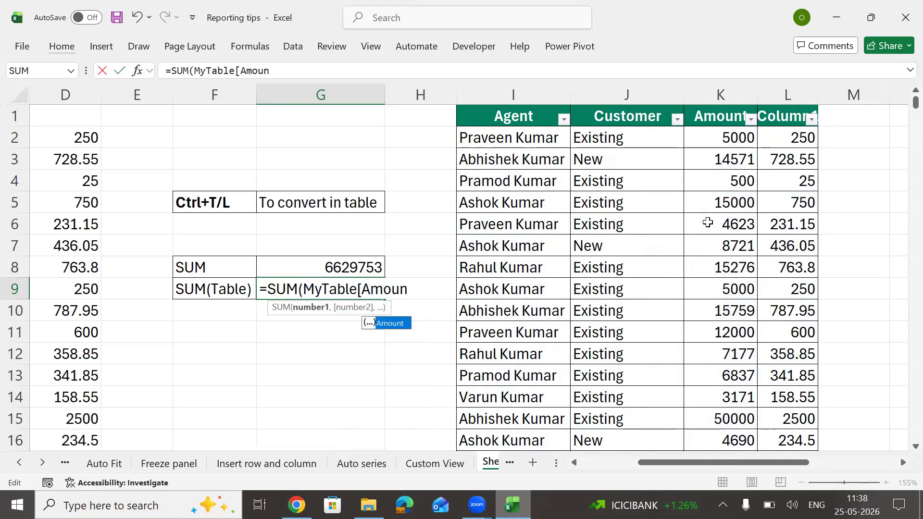
pyautogui.press('Down')
pyautogui.press('Down')
pyautogui.press('Down')
pyautogui.press('Down')
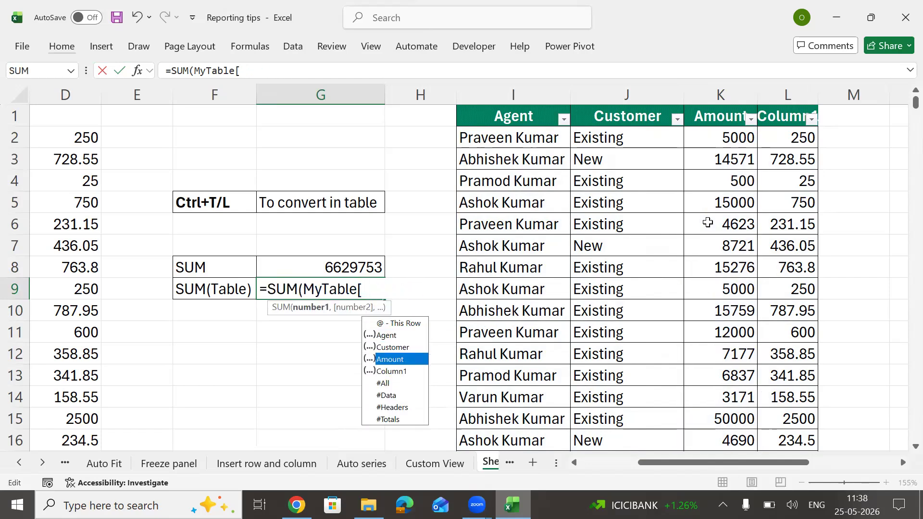
pyautogui.press('Tab')
pyautogui.write(']')
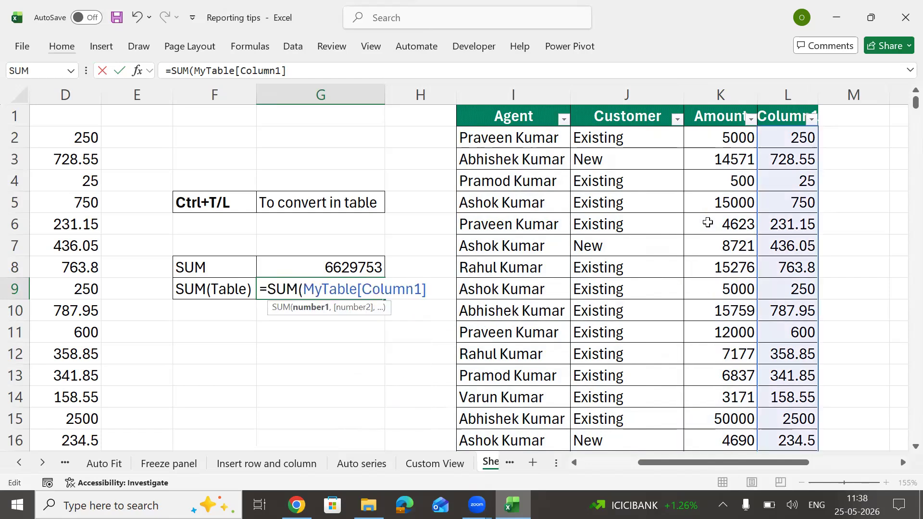
pyautogui.hotkey('ctrl', 'Return')
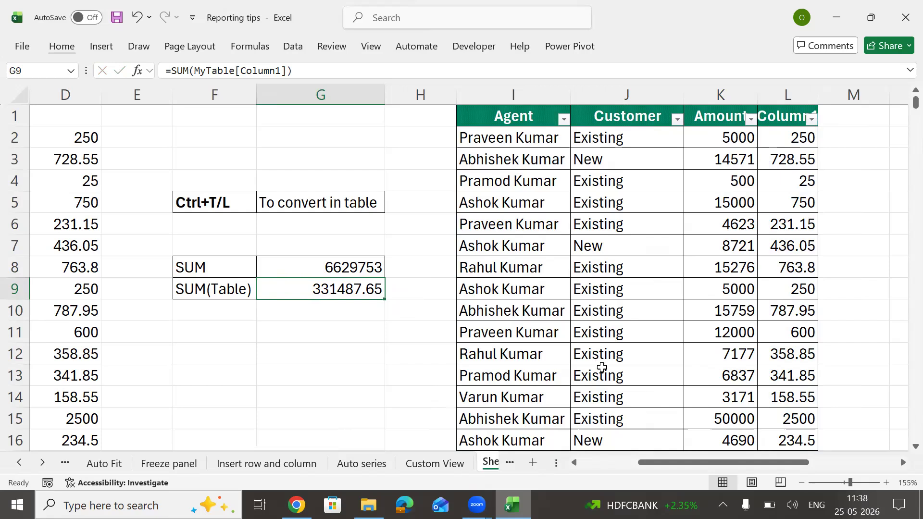
# Step: Rename the Sheet1 tab to 'Table' and insert a new blank worksheet after it
pyautogui.click(489, 463)
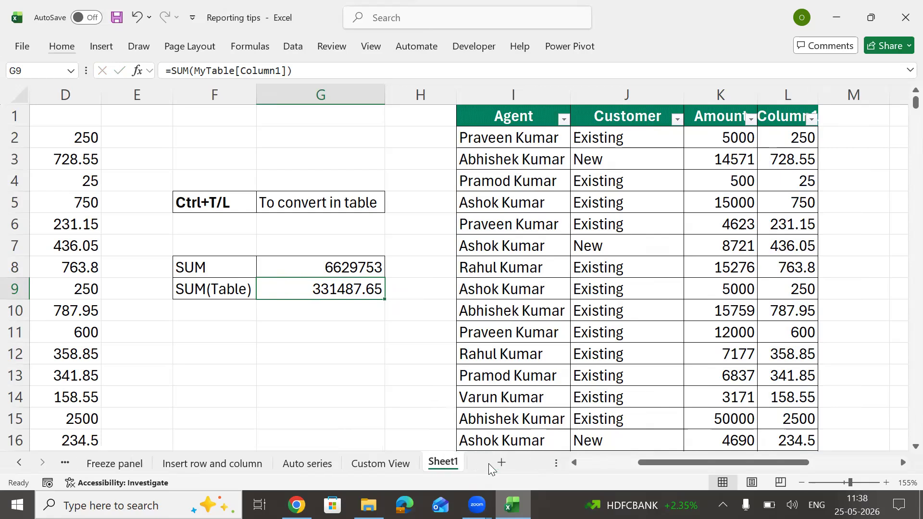
pyautogui.doubleClick(446, 462)
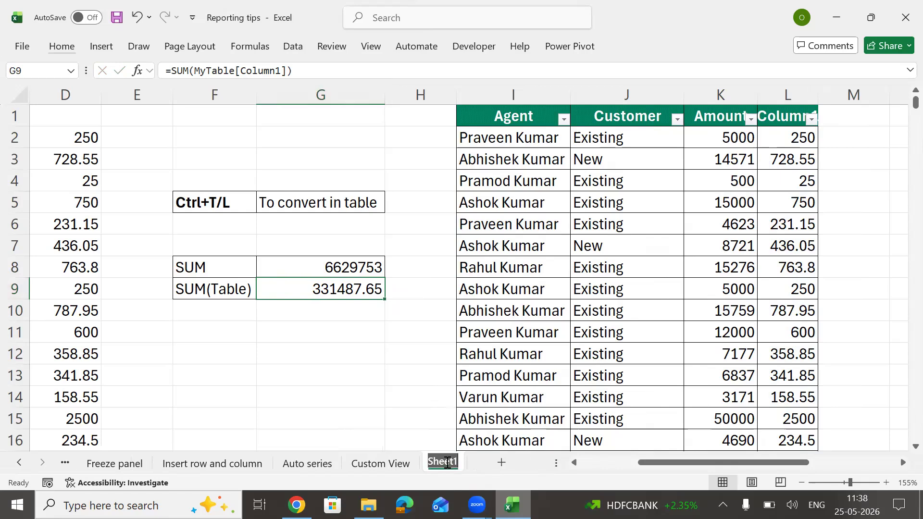
pyautogui.write('Table')
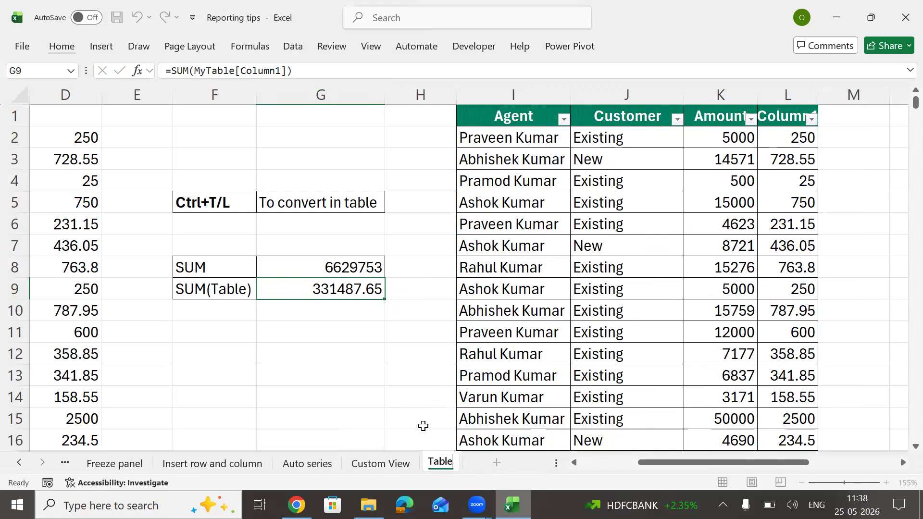
pyautogui.click(329, 339)
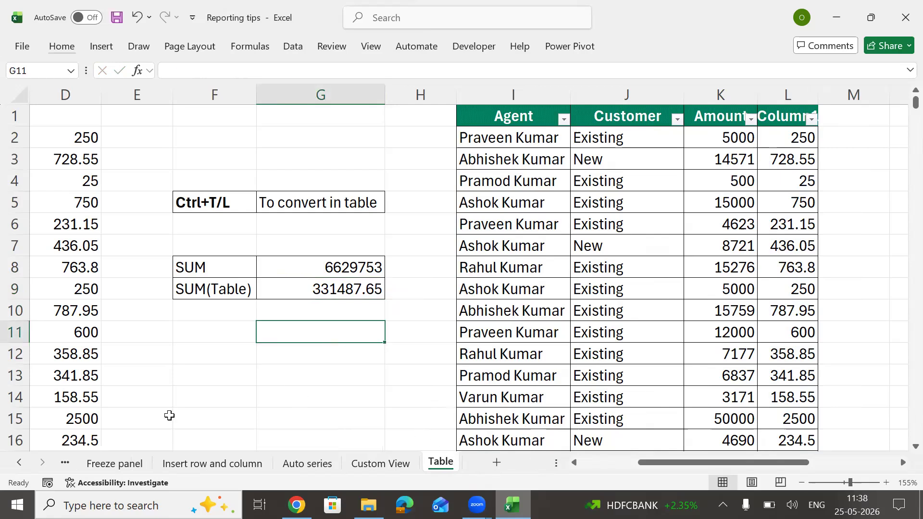
pyautogui.click(217, 143)
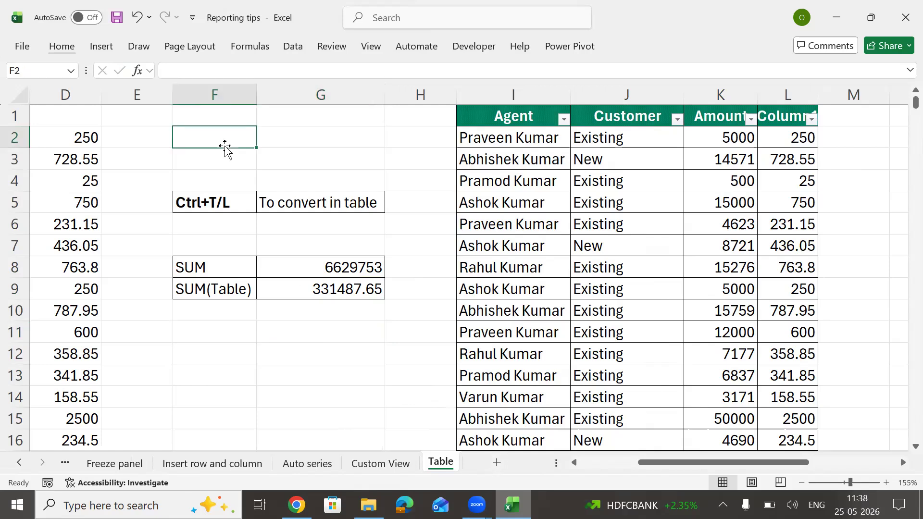
pyautogui.click(496, 463)
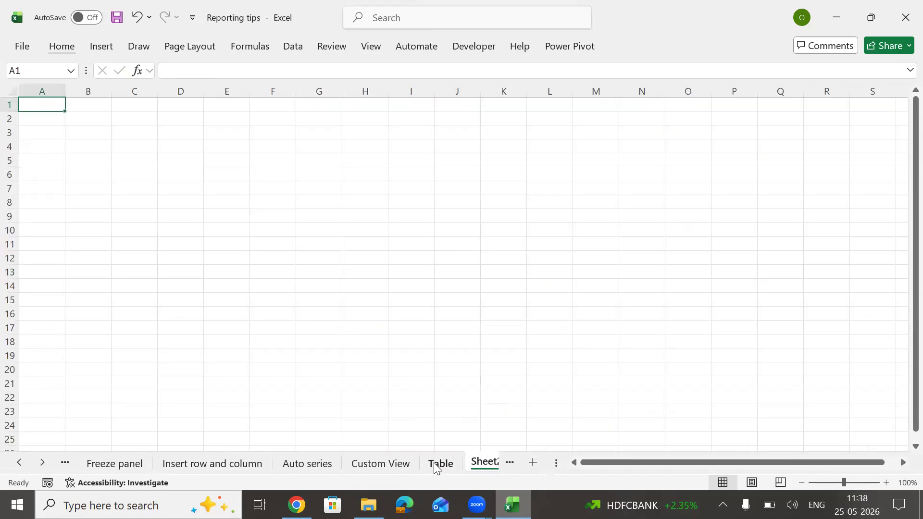
# Step: Copy the Agent, Customer and Amount columns from the Table sheet to A1 of Sheet2
pyautogui.hotkey('ctrl', 'pageup')
pyautogui.click(110, 115)
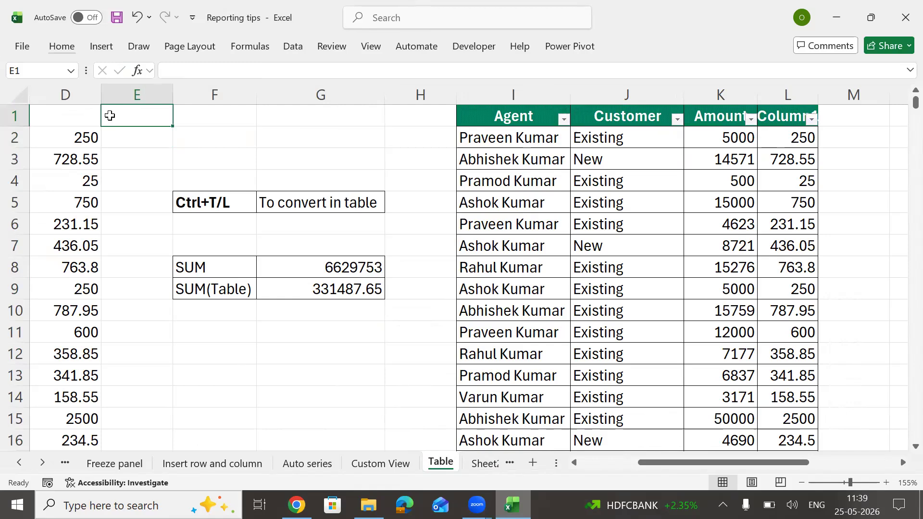
pyautogui.press('Left')
pyautogui.press('Left')
pyautogui.press('Left')
pyautogui.press('Left')
pyautogui.hotkey('shift', 'Right')
pyautogui.hotkey('shift', 'Right')
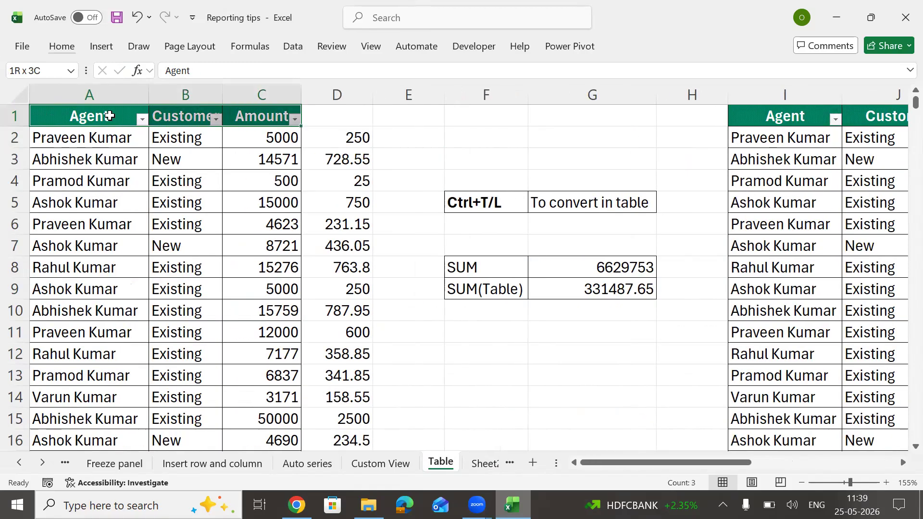
pyautogui.hotkey('ctrl', 'shift', 'Down')
pyautogui.hotkey('ctrl', 'c')
pyautogui.hotkey('ctrl', 'Home')
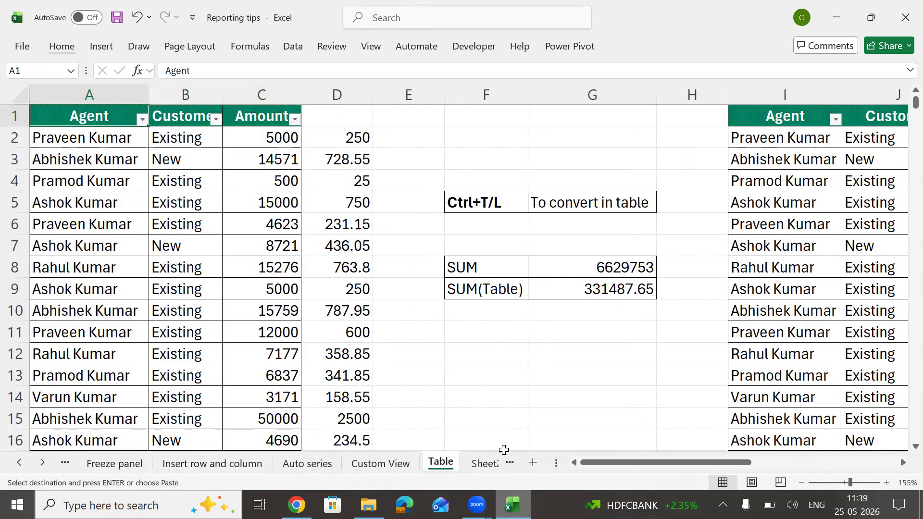
pyautogui.click(485, 464)
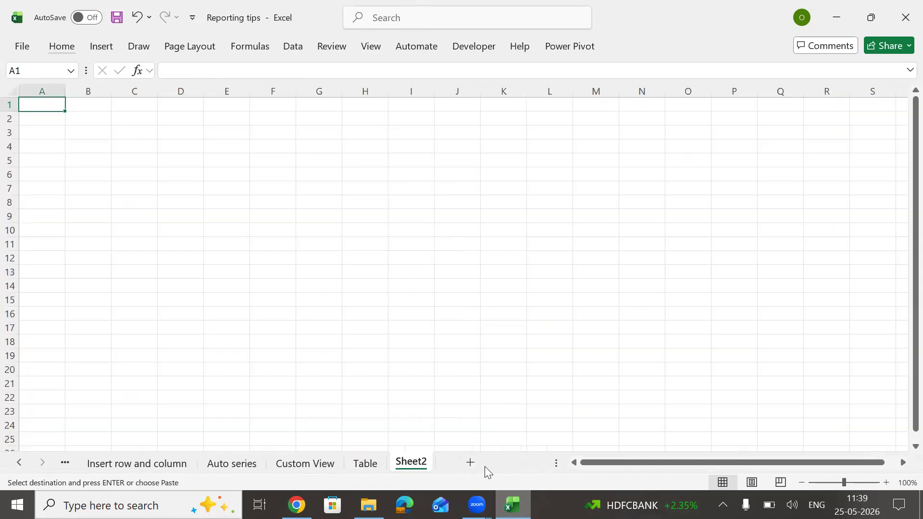
pyautogui.hotkey('ctrl', 'v')
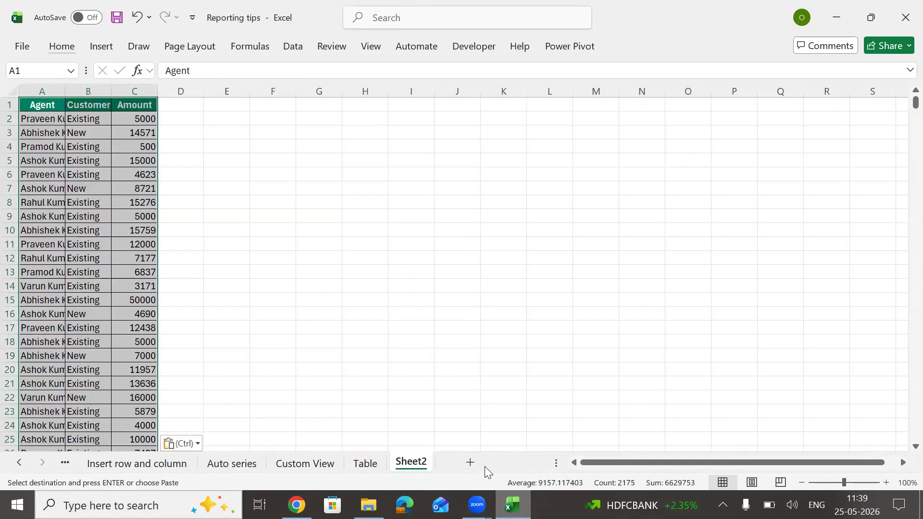
# Step: Widen columns A, B and C on Sheet2 so the names and amounts show in full
pyautogui.doubleClick(66, 95)
pyautogui.doubleClick(139, 97)
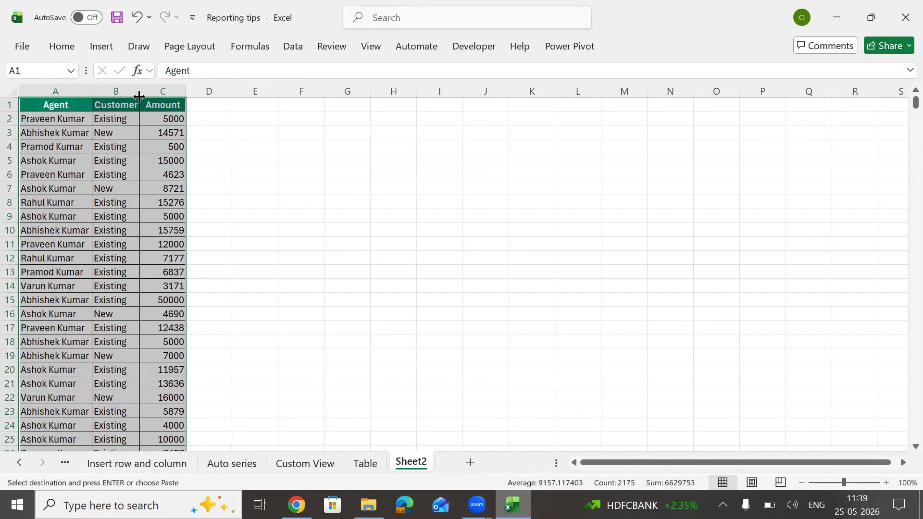
pyautogui.click(163, 198)
pyautogui.scroll(3, 163, 198)
pyautogui.hotkey('ctrl', 'Up')
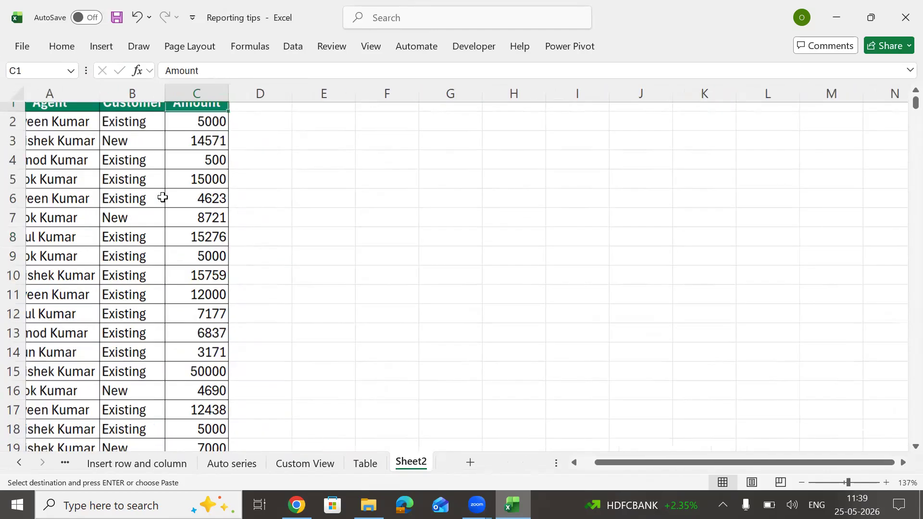
pyautogui.hotkey('ctrl', 'Left')
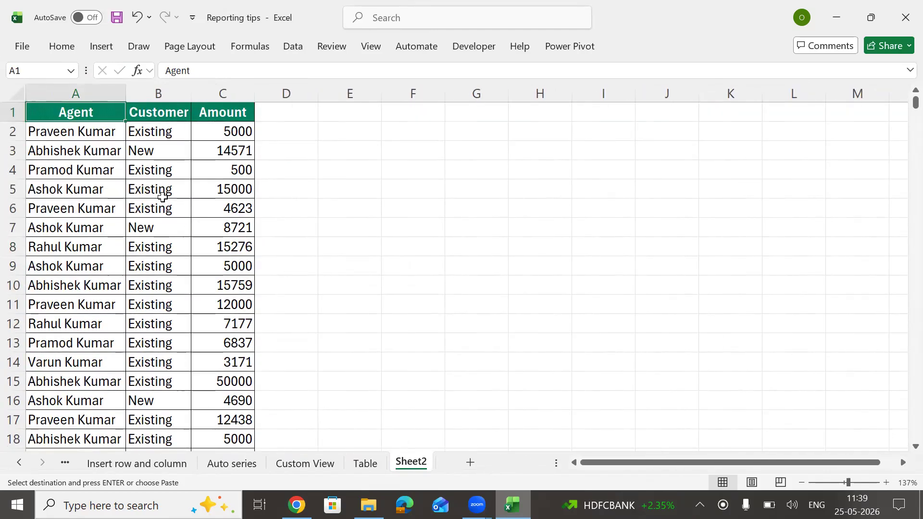
pyautogui.moveTo(127, 94); pyautogui.dragTo(152, 100)
pyautogui.moveTo(208, 94); pyautogui.dragTo(225, 97)
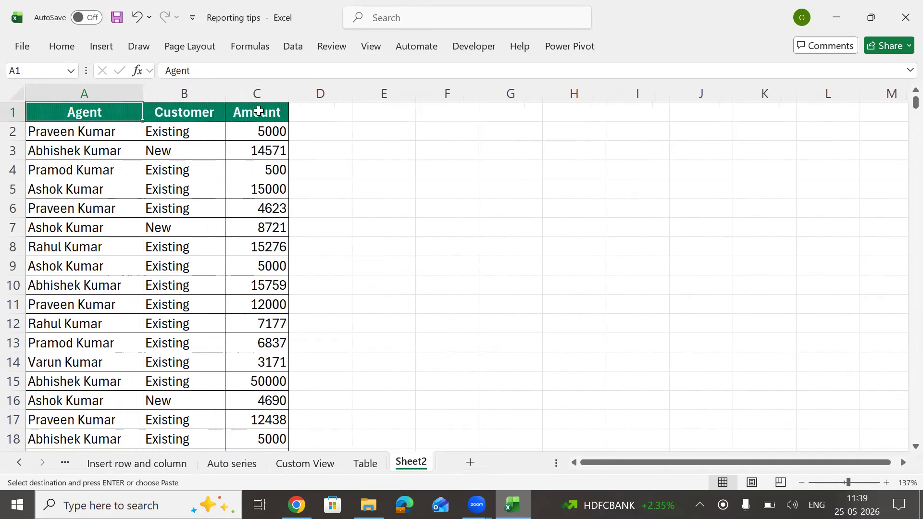
pyautogui.moveTo(286, 98); pyautogui.dragTo(254, 202)
pyautogui.click(254, 203)
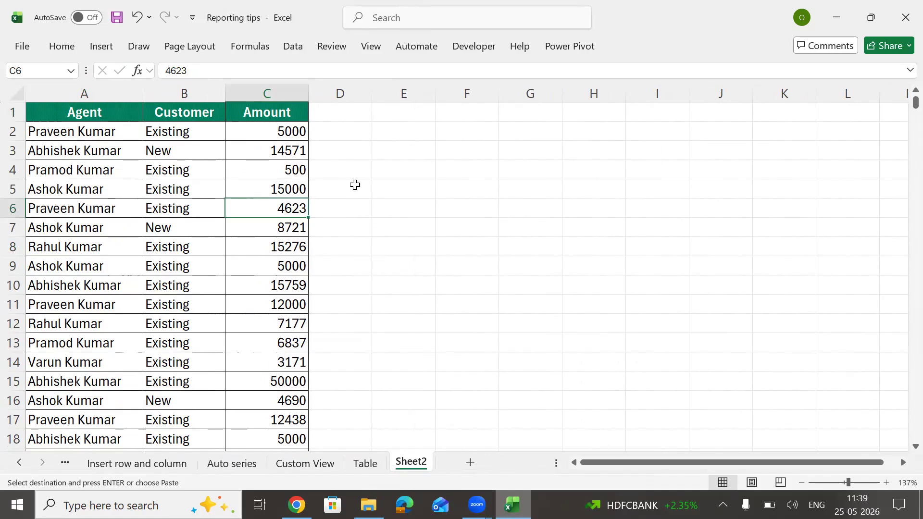
pyautogui.click(354, 184)
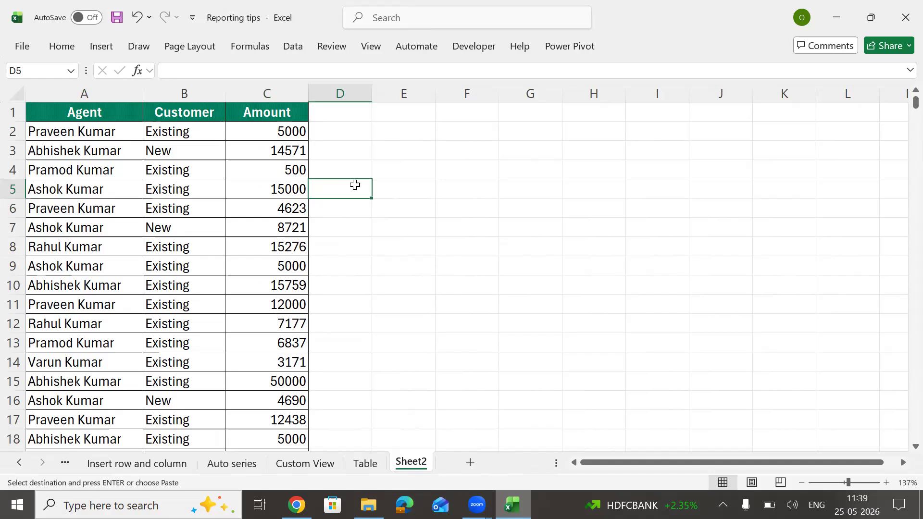
pyautogui.click(189, 177)
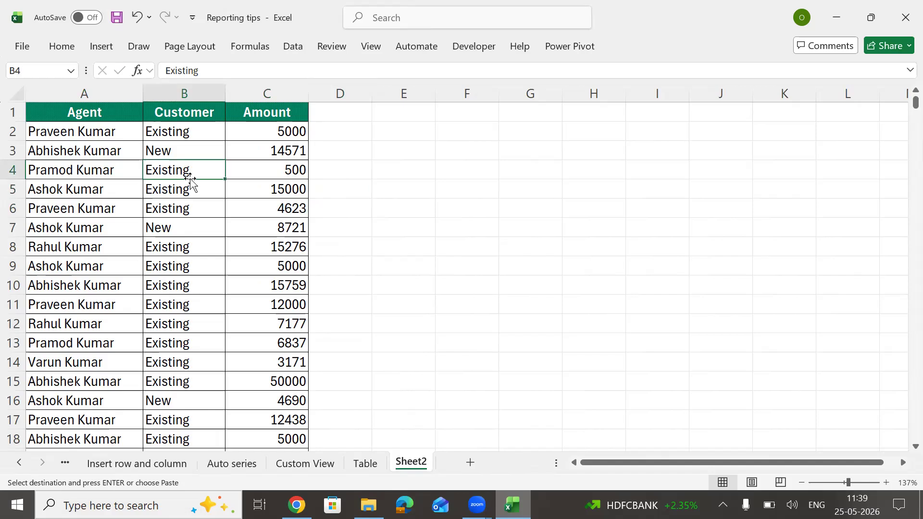
pyautogui.click(67, 114)
pyautogui.hotkey('ctrl', 'shift', 'l')
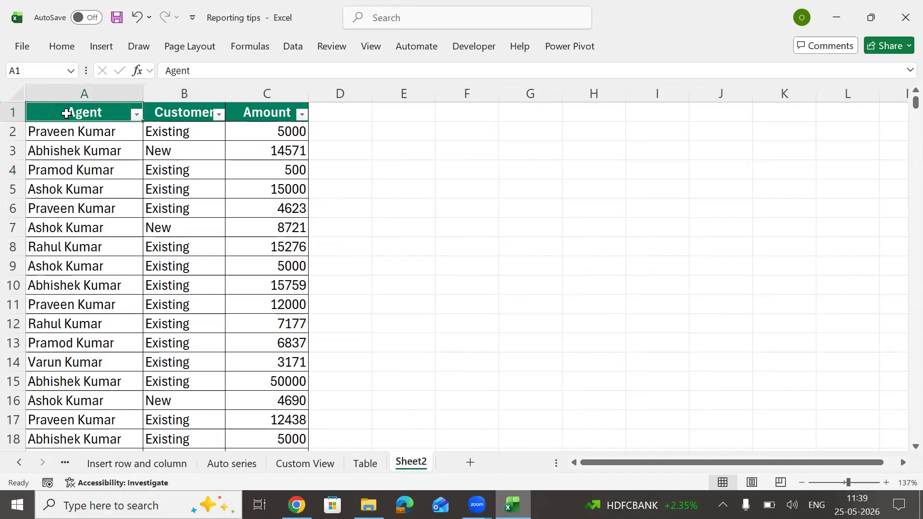
pyautogui.hotkey('alt', 'Down')
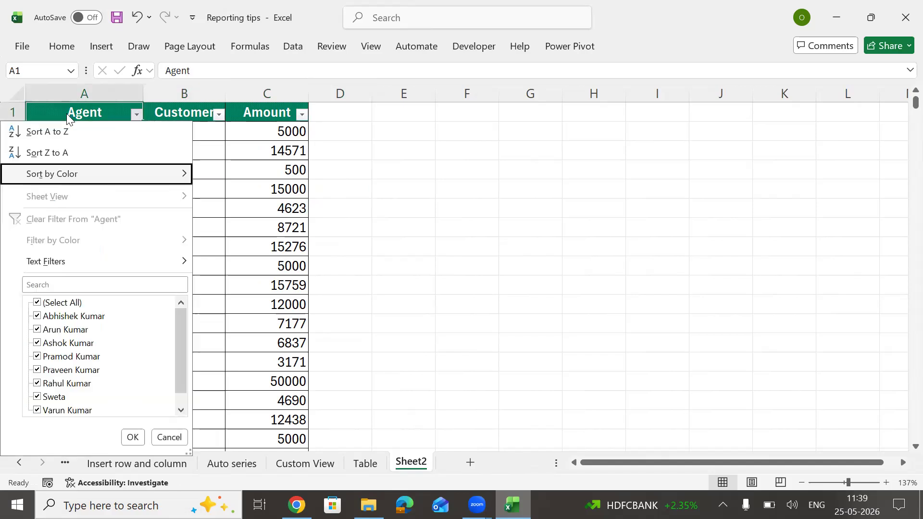
pyautogui.press('space')
pyautogui.press('Down')
pyautogui.press('space')
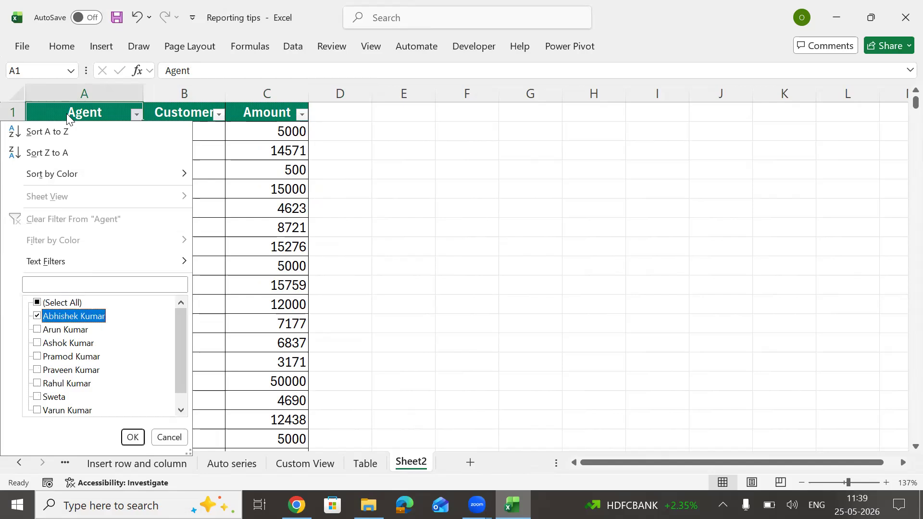
pyautogui.press('Return')
pyautogui.press('Down')
pyautogui.press('Down')
pyautogui.press('Down')
pyautogui.press('Down')
pyautogui.press('Up')
pyautogui.press('Up')
pyautogui.press('Up')
pyautogui.press('Up')
pyautogui.press('Up')
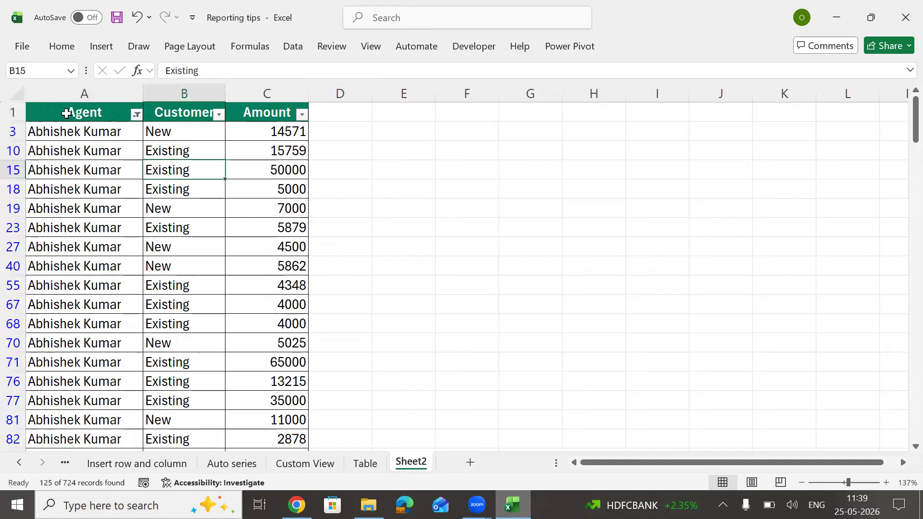
pyautogui.hotkey('alt', 'Down')
pyautogui.press('Down')
pyautogui.press('Down')
pyautogui.press('Down')
pyautogui.press('Down')
pyautogui.press('Down')
pyautogui.press('space')
pyautogui.press('Down')
pyautogui.press('space')
pyautogui.press('Up')
pyautogui.press('space')
pyautogui.press('Return')
pyautogui.press('Left')
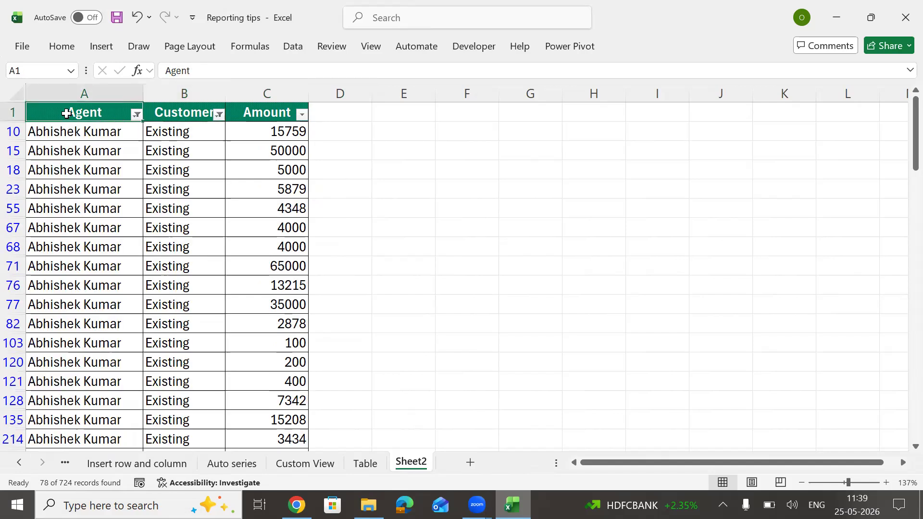
pyautogui.hotkey('ctrl', 'shift', 'l')
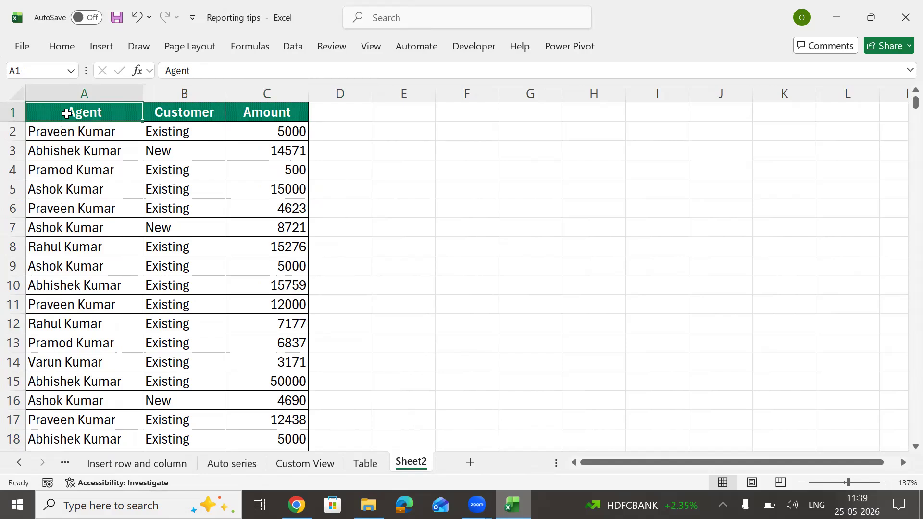
# Step: Enter 'Slicer' in F2 and the shortcut 'Alt+N+SF' in G2
pyautogui.press('Right')
pyautogui.press('Right')
pyautogui.press('Right')
pyautogui.press('Right')
pyautogui.press('Right')
pyautogui.press('Down')
pyautogui.write('Slicer')
pyautogui.press('Return')
pyautogui.press('Up')
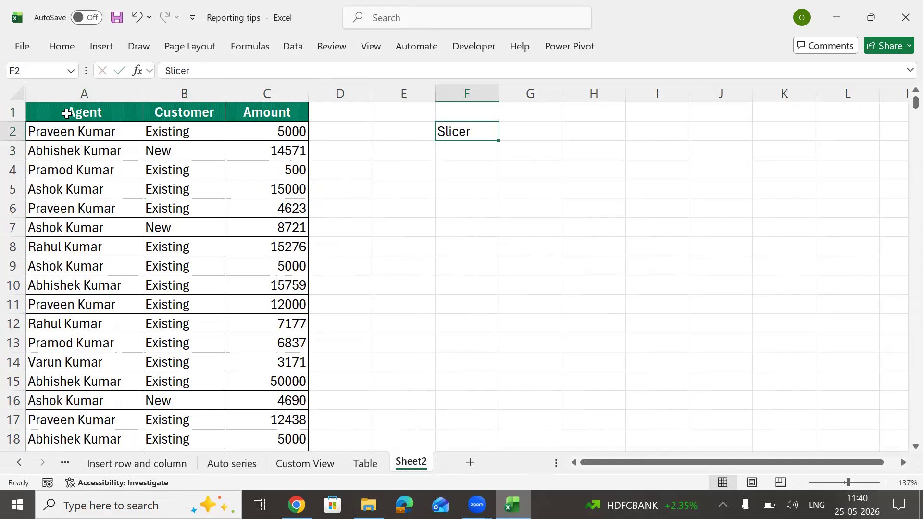
pyautogui.press('Right')
pyautogui.write('Alt')
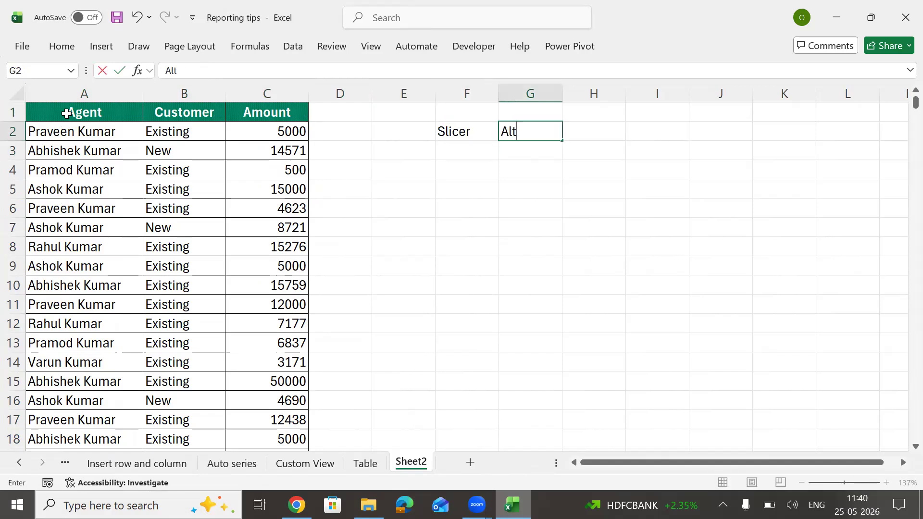
pyautogui.write('+N+SF')
pyautogui.press('Return')
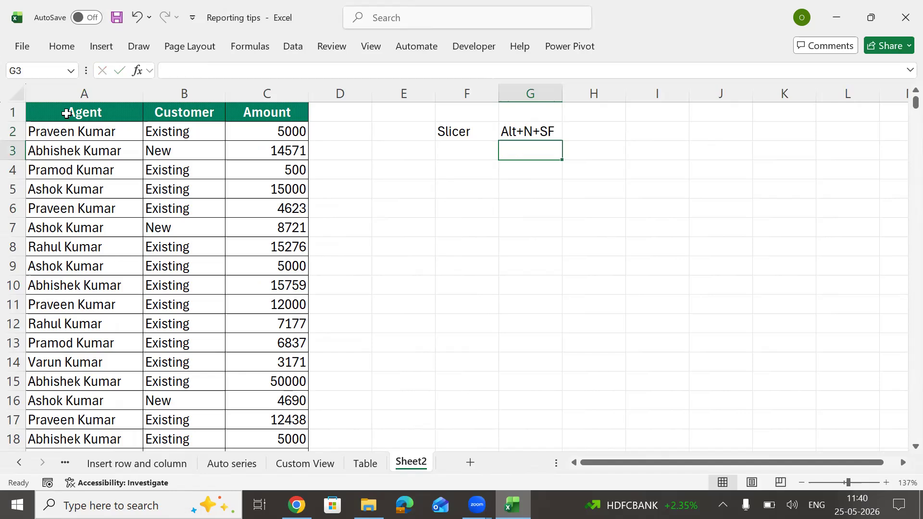
# Step: Apply All Borders to F2:G2 and make the G2 shortcut bold
pyautogui.press('Up')
pyautogui.press('Left')
pyautogui.hotkey('shift', 'Right')
pyautogui.press('alt')
pyautogui.press('h')
pyautogui.press('b')
pyautogui.press('a')
pyautogui.press('Down')
pyautogui.press('Up')
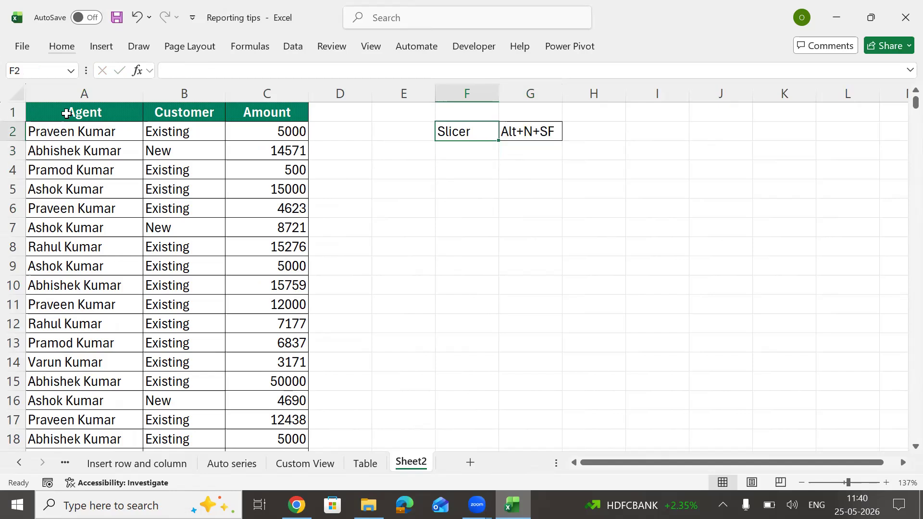
pyautogui.press('Right')
pyautogui.hotkey('ctrl', 'b')
pyautogui.press('Down')
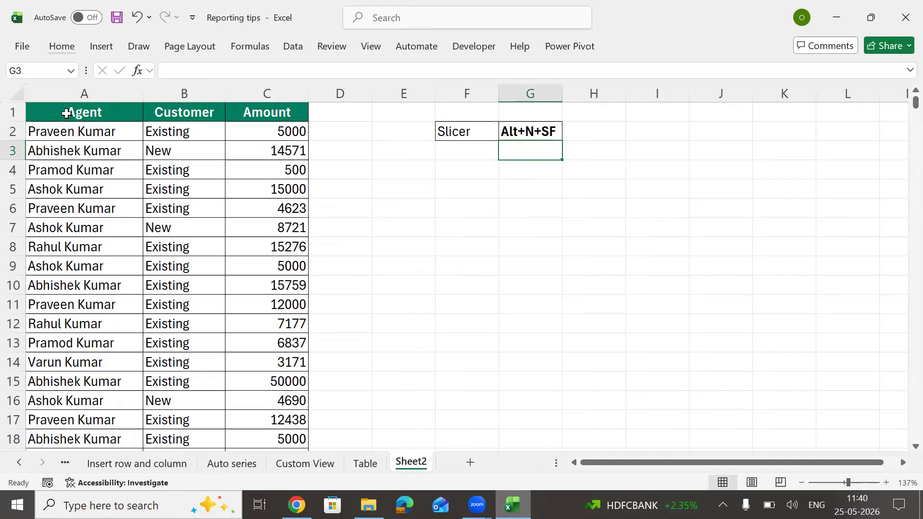
# Step: Attempt a slicer with Alt+N+SF, then close Existing Connections without choosing one
pyautogui.press('Left')
pyautogui.press('Left')
pyautogui.press('Left')
pyautogui.press('Left')
pyautogui.press('Left')
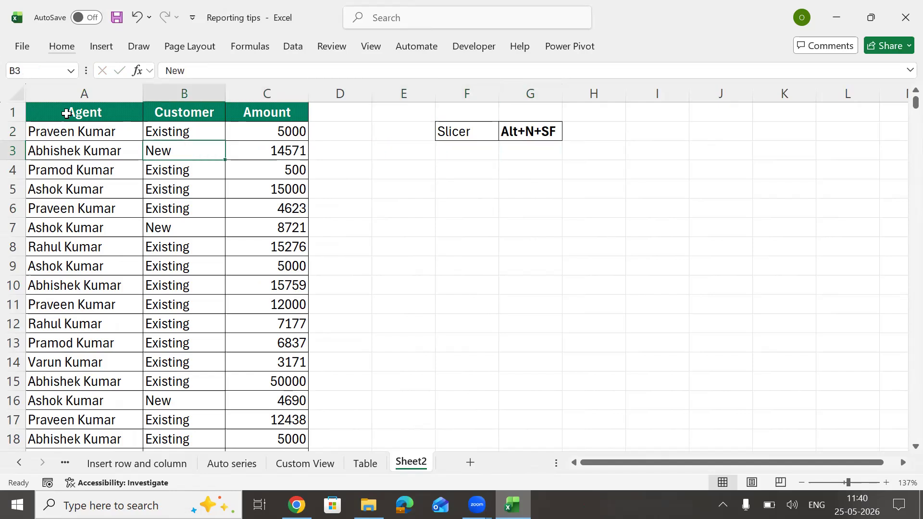
pyautogui.press('alt')
pyautogui.press('n')
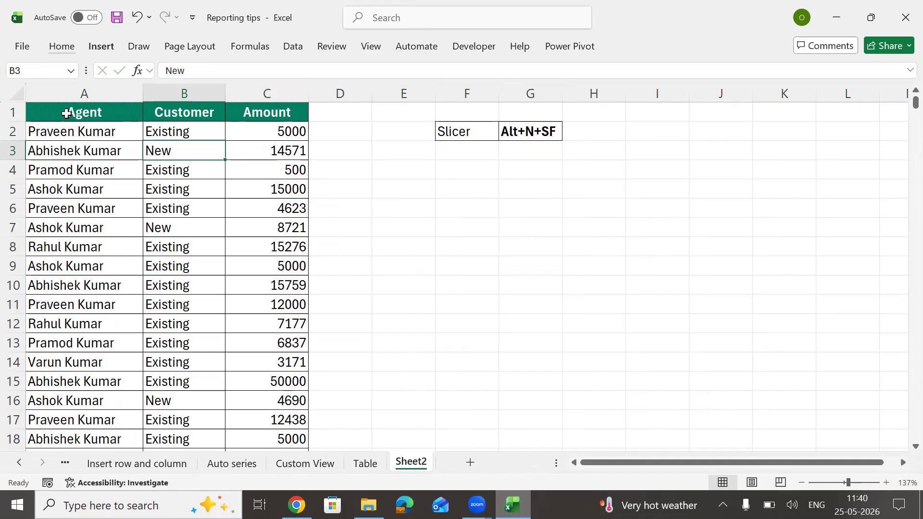
pyautogui.press('s')
pyautogui.press('f')
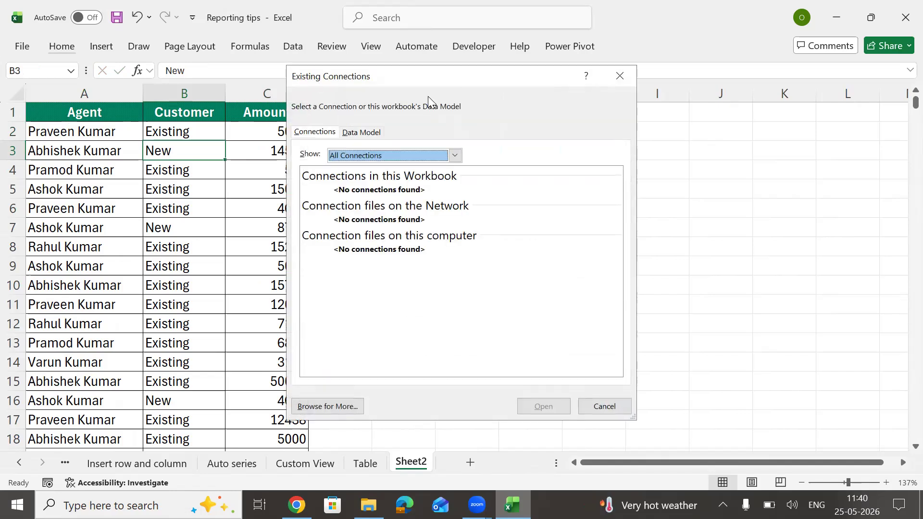
pyautogui.click(619, 76)
pyautogui.click(103, 47)
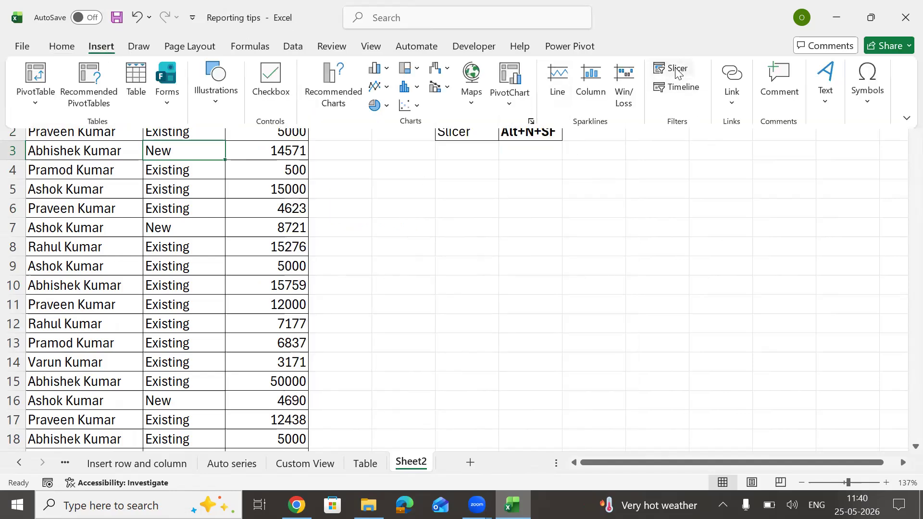
pyautogui.click(536, 223)
# Step: Convert the Agent/Customer/Amount range into a table with headers using Ctrl+T
pyautogui.click(461, 195)
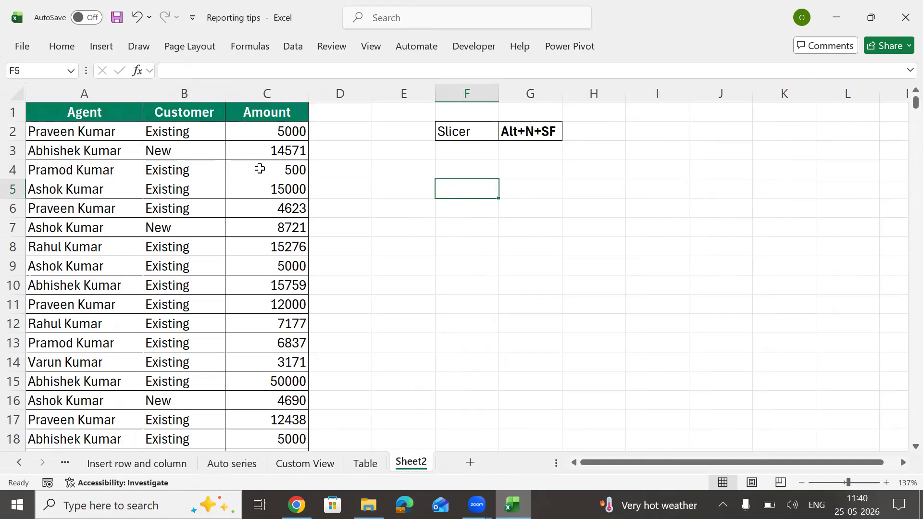
pyautogui.click(185, 191)
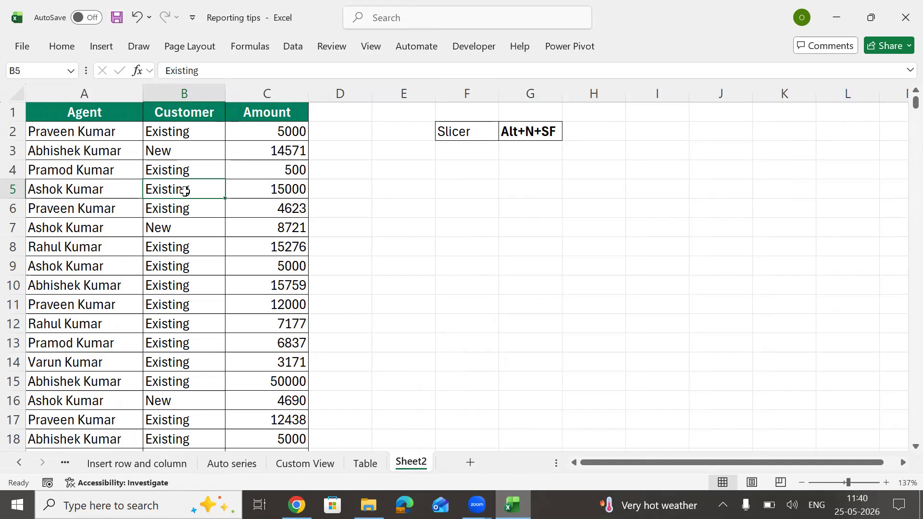
pyautogui.hotkey('ctrl', 't')
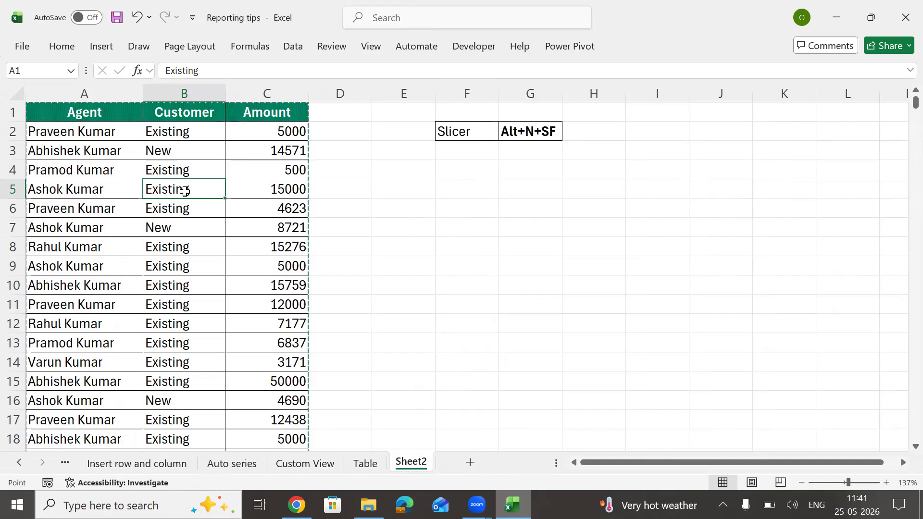
pyautogui.press('Return')
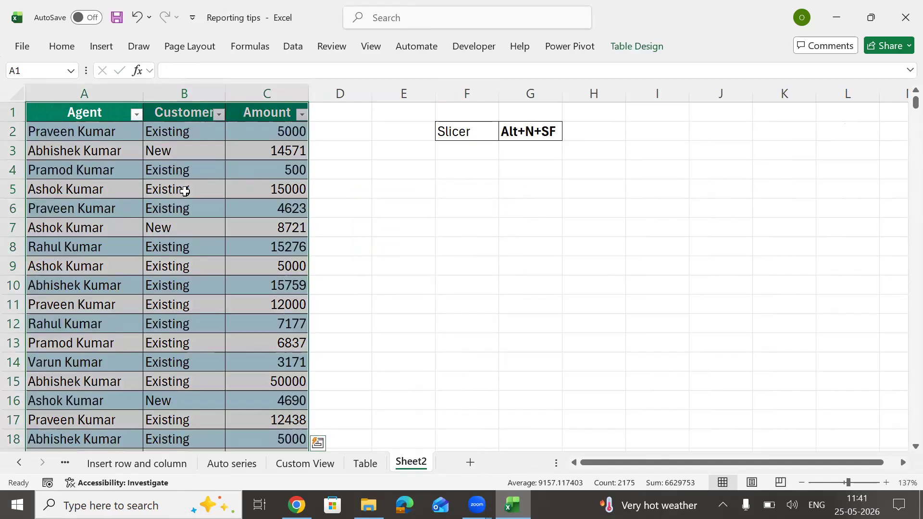
# Step: Insert Agent and Customer slicers for the table with Alt+N+SF
pyautogui.click(269, 169)
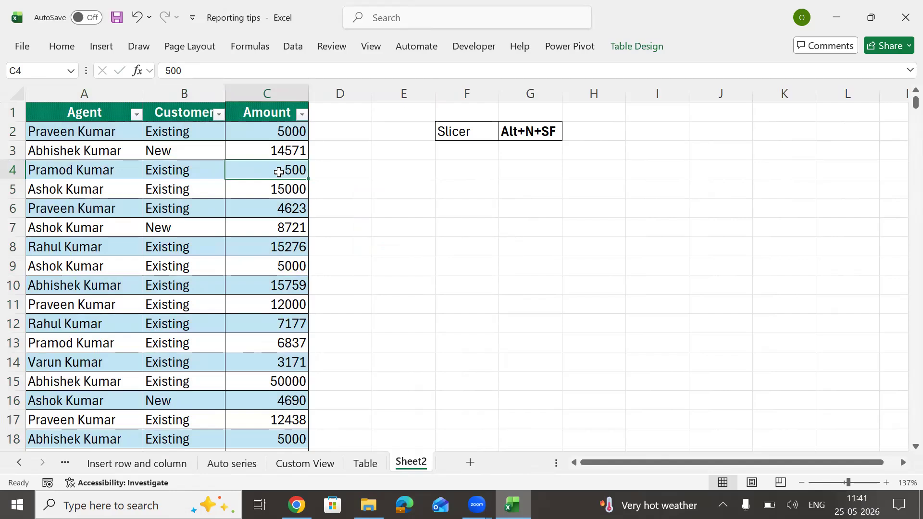
pyautogui.press('alt')
pyautogui.press('n')
pyautogui.press('s')
pyautogui.press('f')
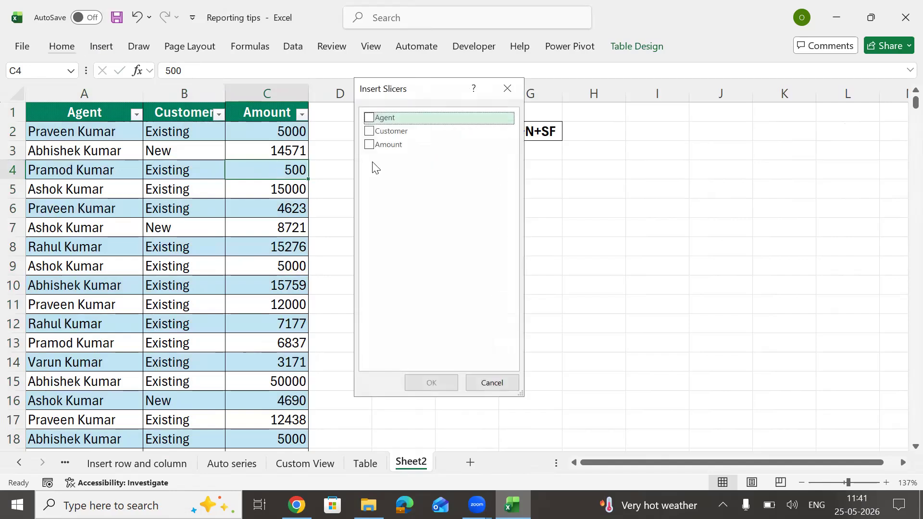
pyautogui.click(369, 118)
pyautogui.click(370, 131)
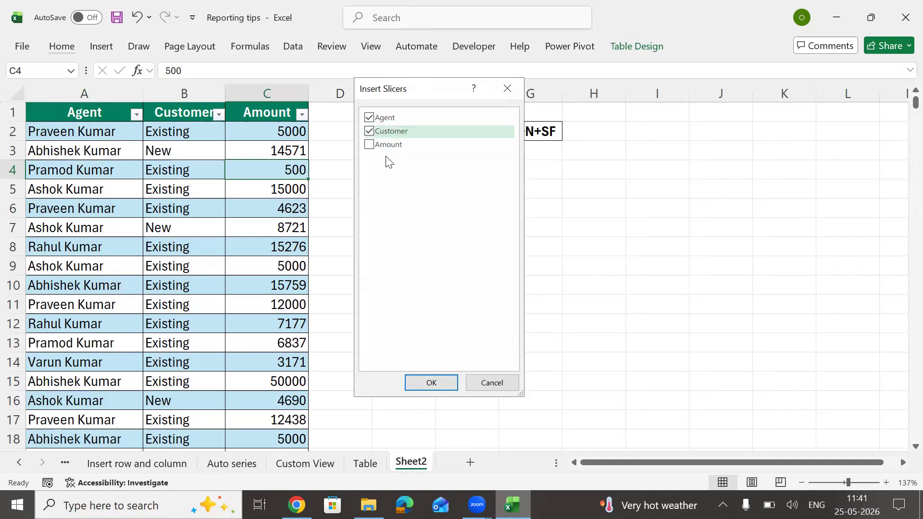
pyautogui.click(447, 383)
# Step: Drag the Customer slicer right and the Agent slicer down, uncovering the note cells
pyautogui.moveTo(490, 192); pyautogui.dragTo(691, 168)
pyautogui.moveTo(451, 140); pyautogui.dragTo(484, 163)
pyautogui.click(650, 126)
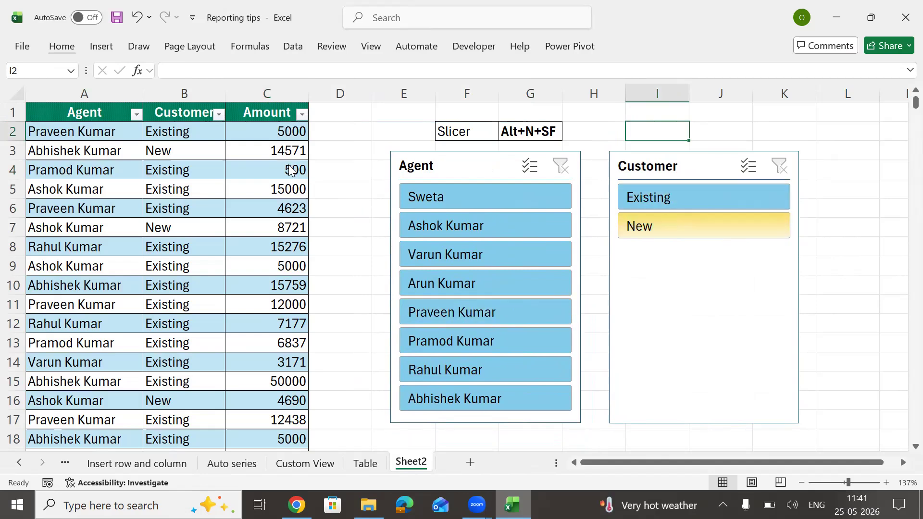
# Step: Filter the table to the first agent, try the Existing customer filter, then clear it
pyautogui.click(218, 115)
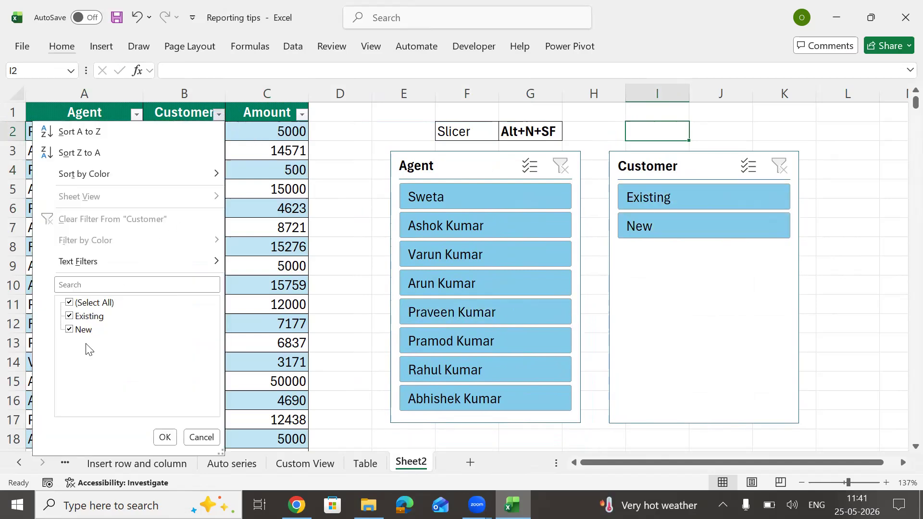
pyautogui.click(207, 439)
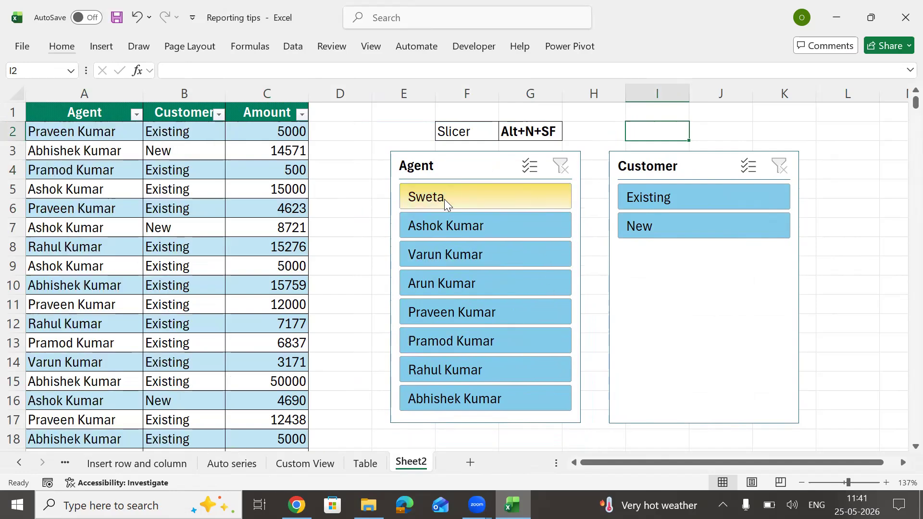
pyautogui.click(444, 199)
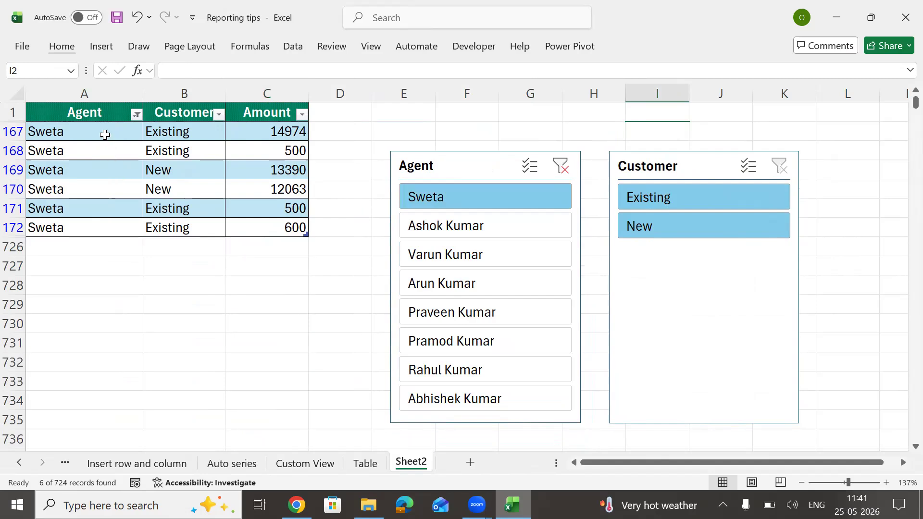
pyautogui.moveTo(105, 135); pyautogui.dragTo(100, 230)
pyautogui.moveTo(200, 131); pyautogui.dragTo(195, 235)
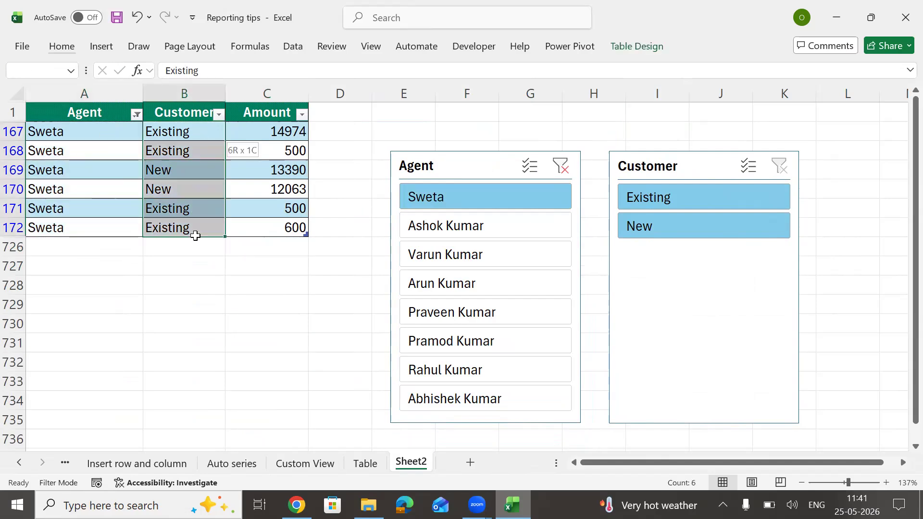
pyautogui.click(705, 197)
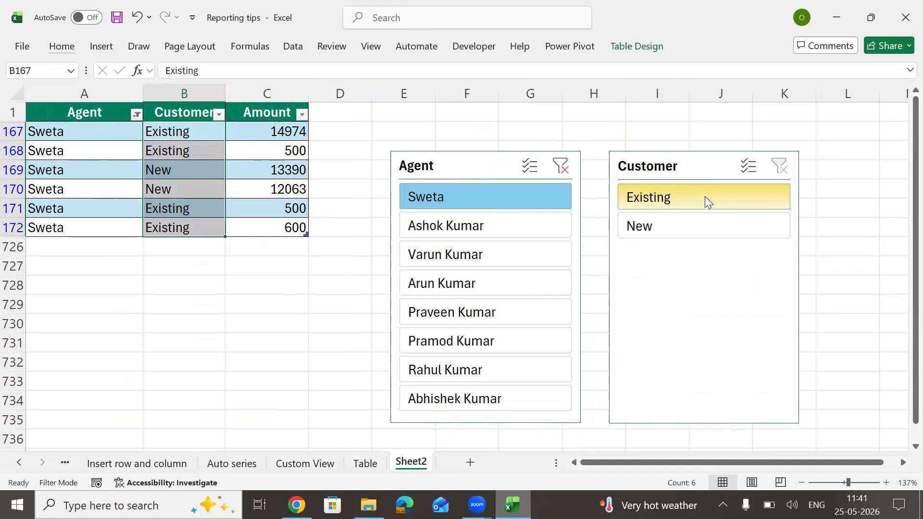
pyautogui.click(181, 148)
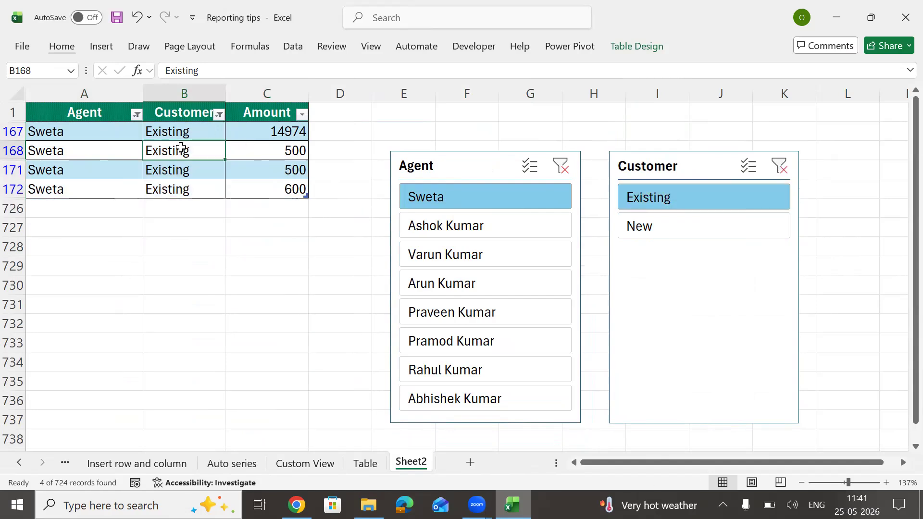
pyautogui.click(780, 167)
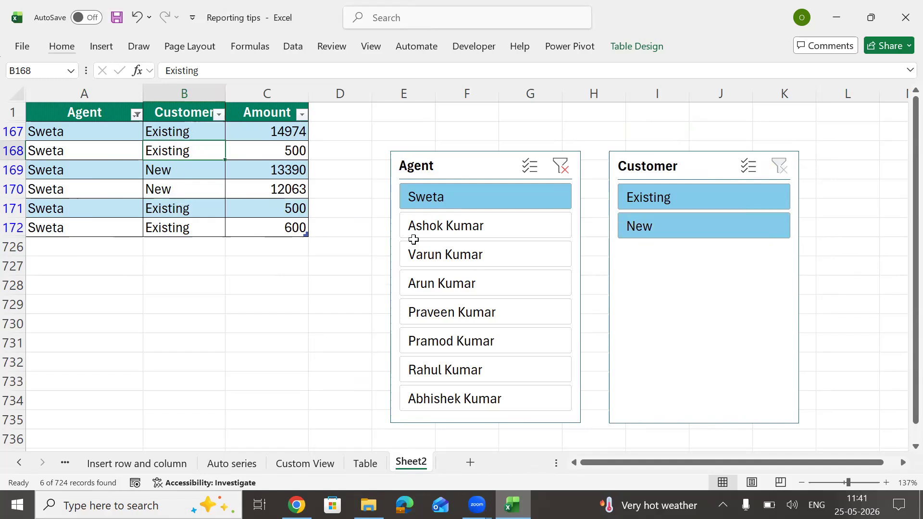
# Step: Switch through the second to seventh agents in the Agent slicer, then deselect the Customer slicer
pyautogui.click(493, 227)
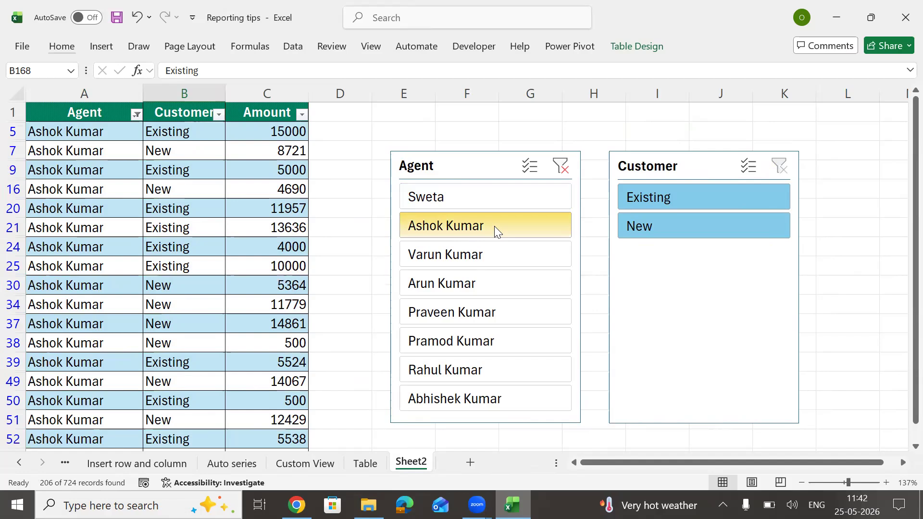
pyautogui.click(479, 256)
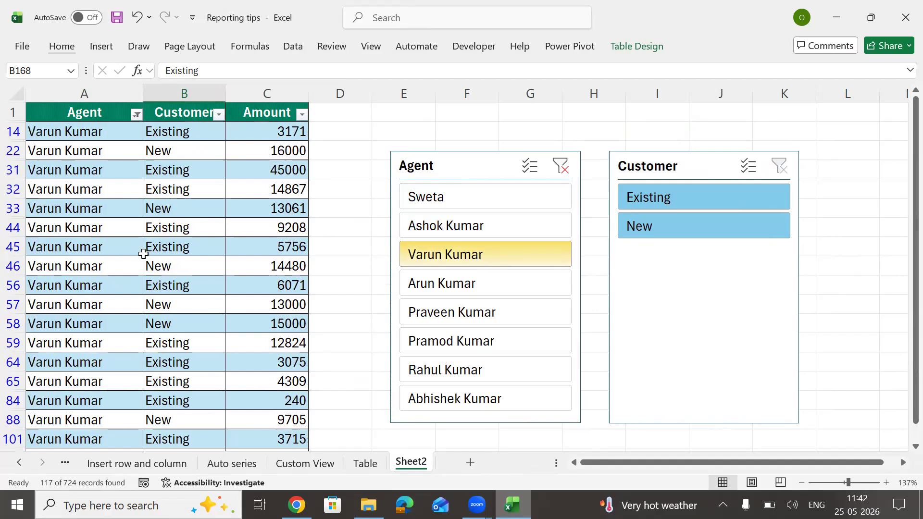
pyautogui.click(480, 289)
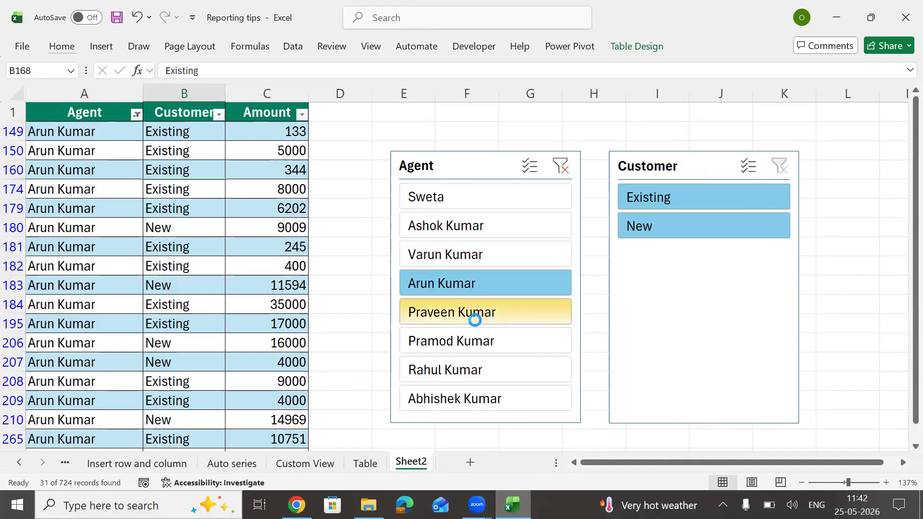
pyautogui.click(475, 313)
pyautogui.click(475, 341)
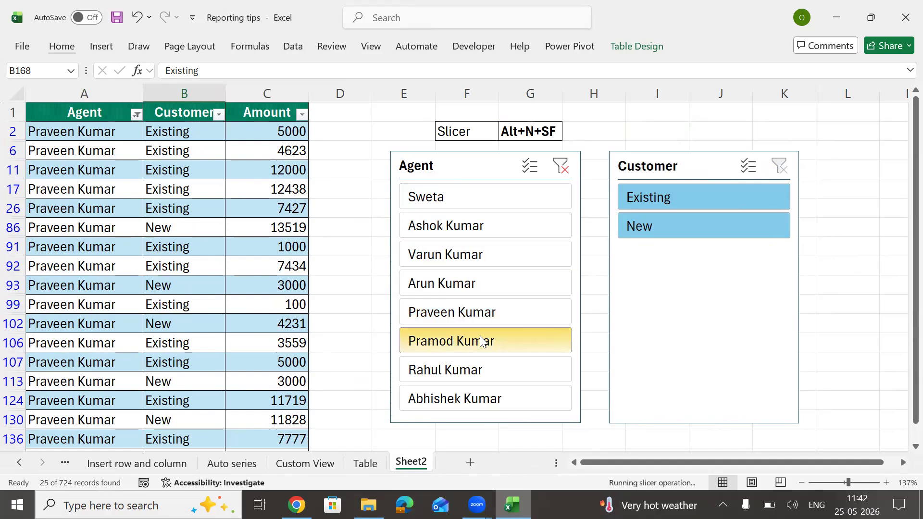
pyautogui.click(475, 381)
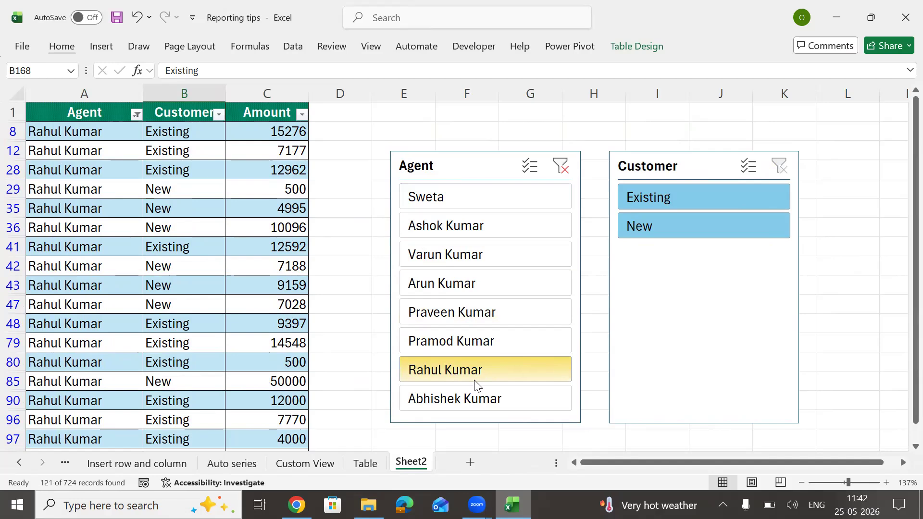
pyautogui.click(686, 171)
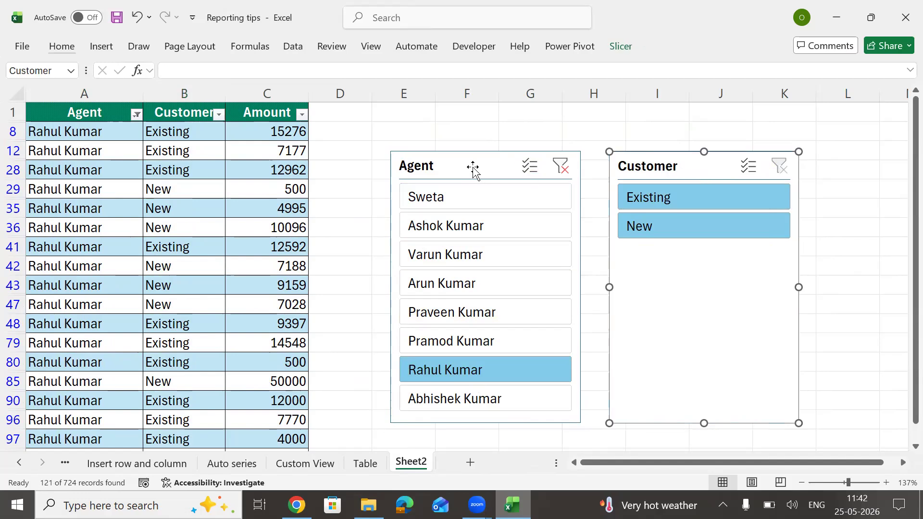
pyautogui.press('Escape')
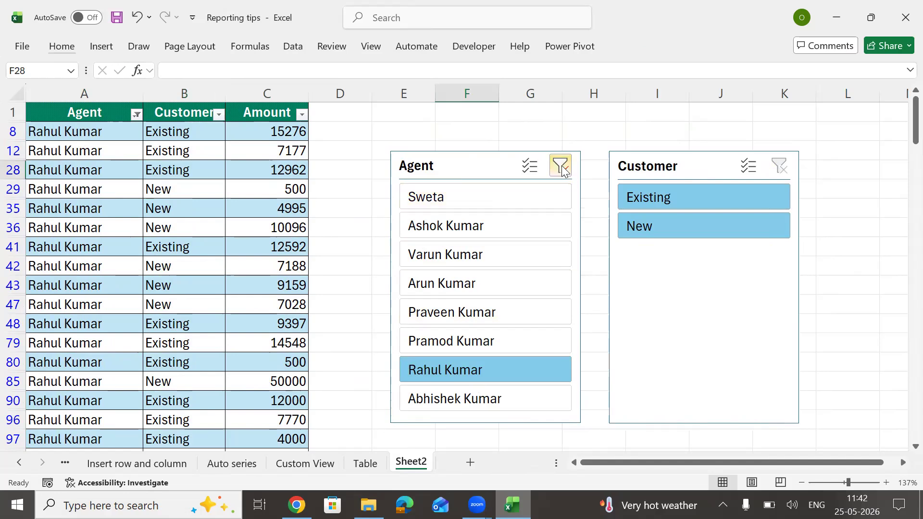
pyautogui.click(560, 167)
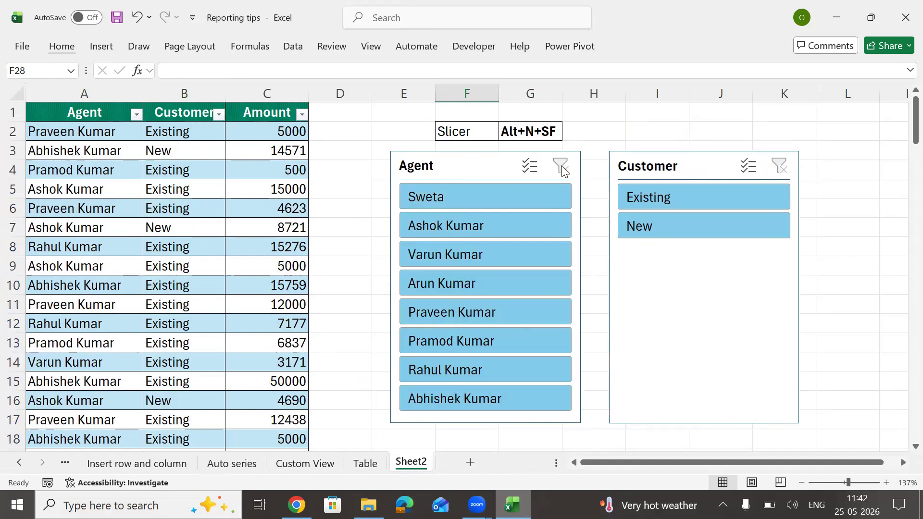
pyautogui.click(594, 285)
pyautogui.click(445, 194)
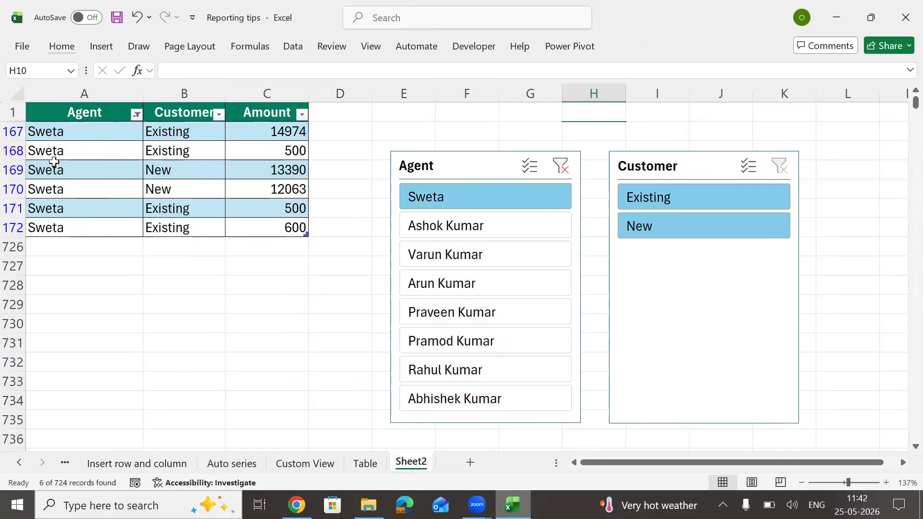
pyautogui.keyDown('ctrl'); pyautogui.click(464, 286); pyautogui.keyUp('ctrl')
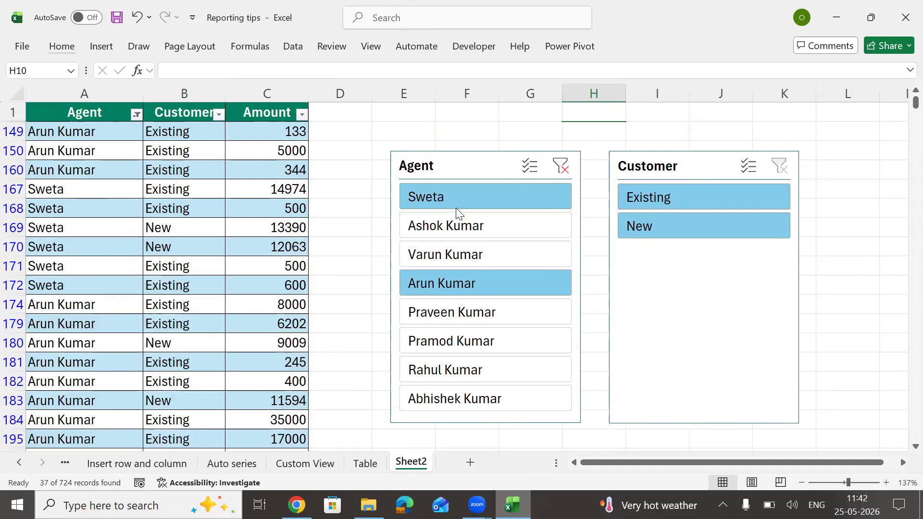
pyautogui.keyDown('ctrl'); pyautogui.click(486, 340); pyautogui.keyUp('ctrl')
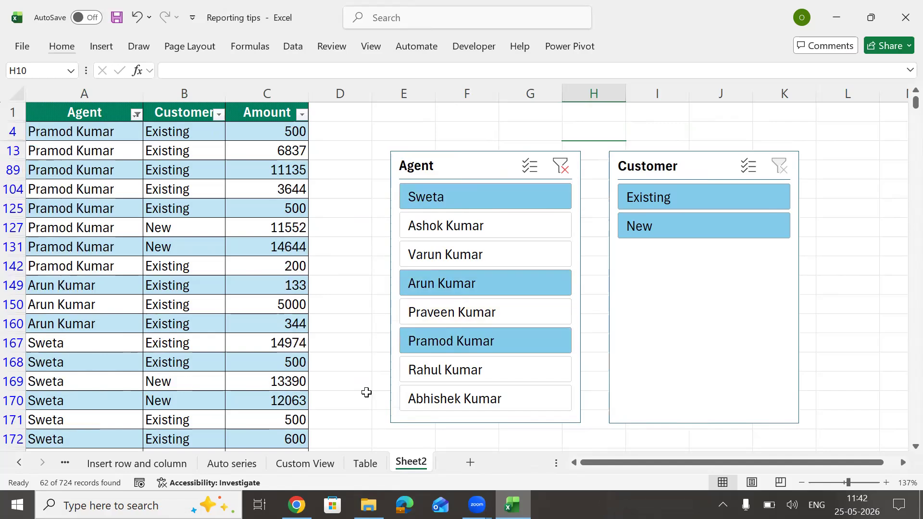
pyautogui.click(568, 171)
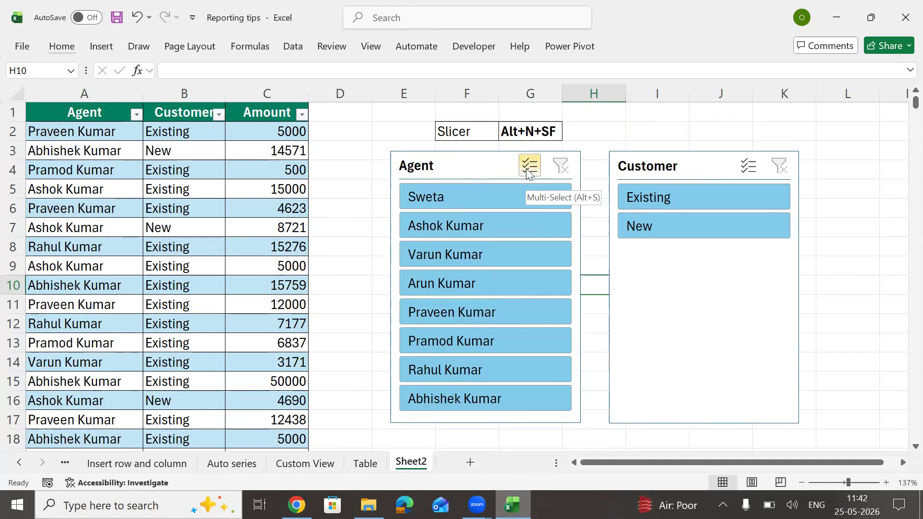
pyautogui.click(486, 205)
pyautogui.click(536, 169)
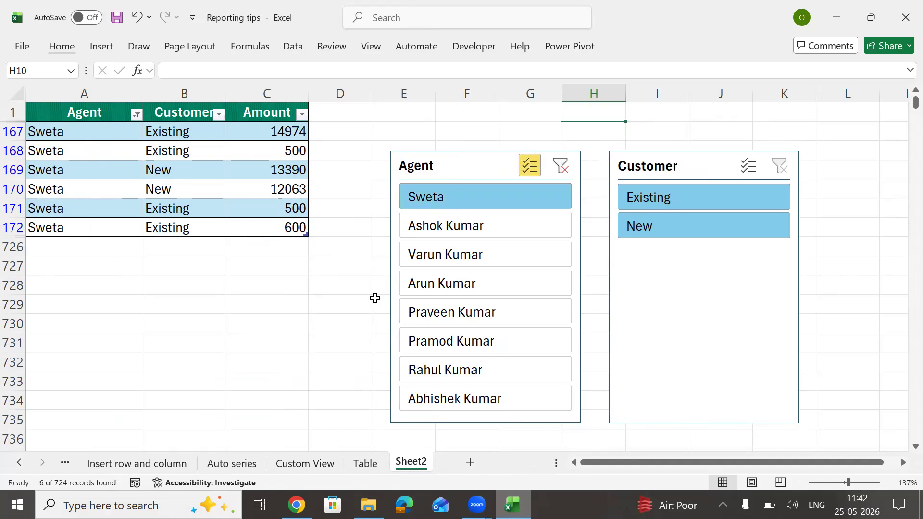
pyautogui.click(469, 285)
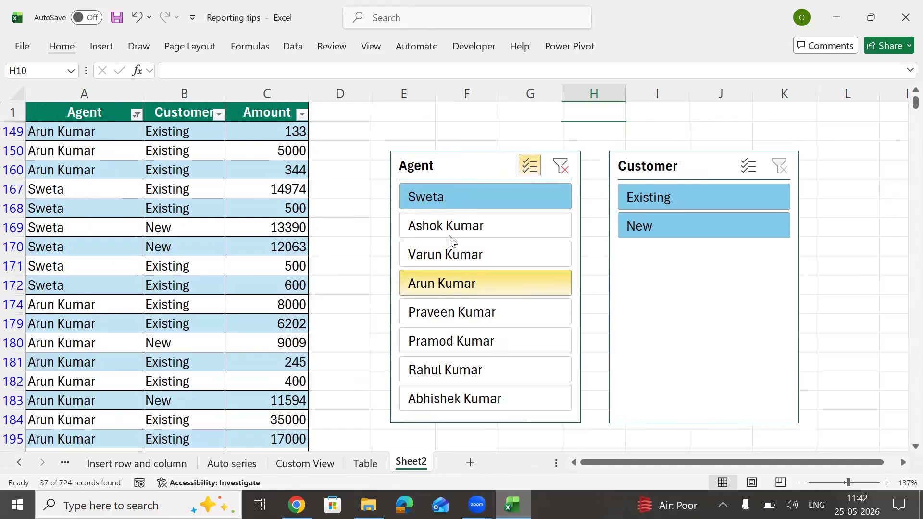
pyautogui.click(449, 373)
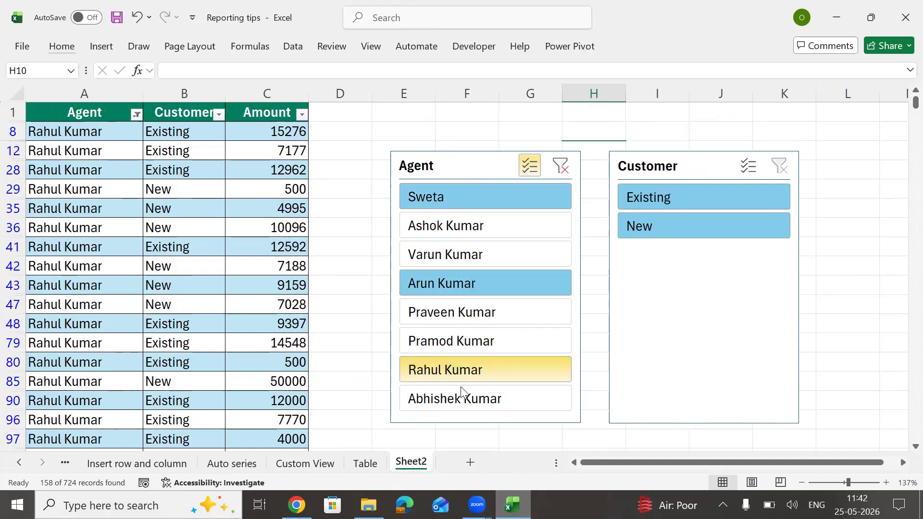
pyautogui.click(489, 229)
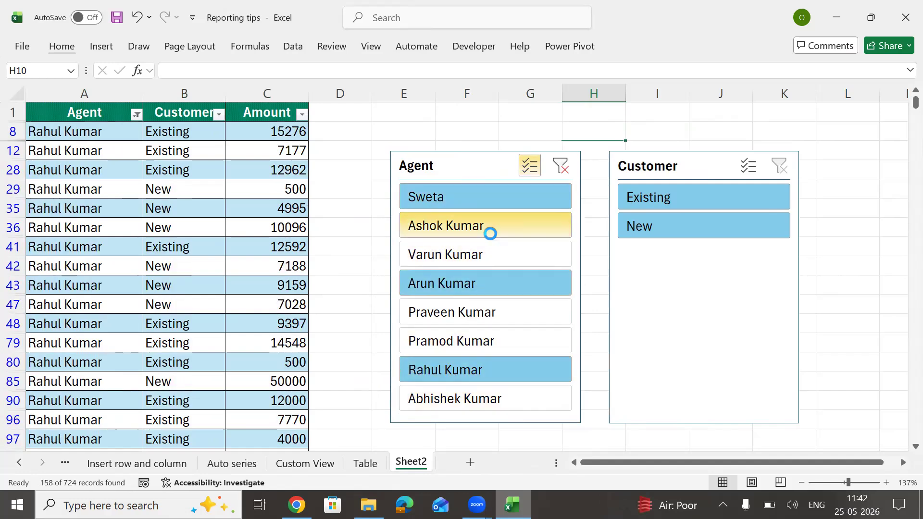
pyautogui.click(489, 253)
pyautogui.click(488, 317)
pyautogui.click(489, 339)
pyautogui.click(491, 398)
pyautogui.click(534, 163)
pyautogui.click(456, 284)
pyautogui.click(461, 313)
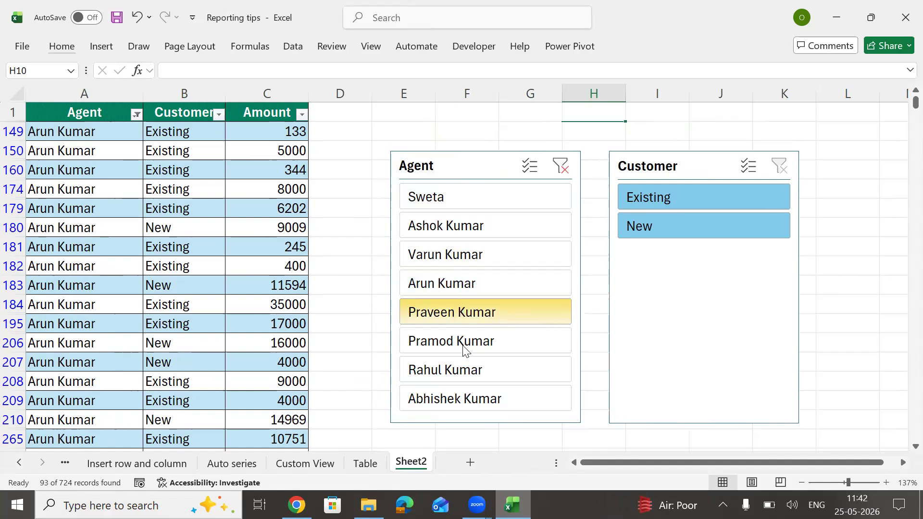
pyautogui.click(464, 343)
pyautogui.click(468, 266)
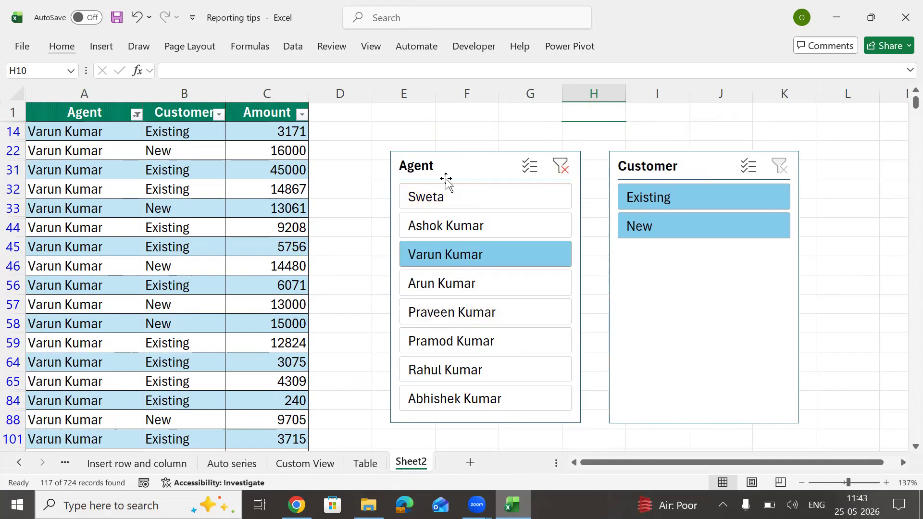
# Step: Clear the Agent slicer and filter the Agent header dropdown to Sweta
pyautogui.click(564, 172)
pyautogui.click(180, 116)
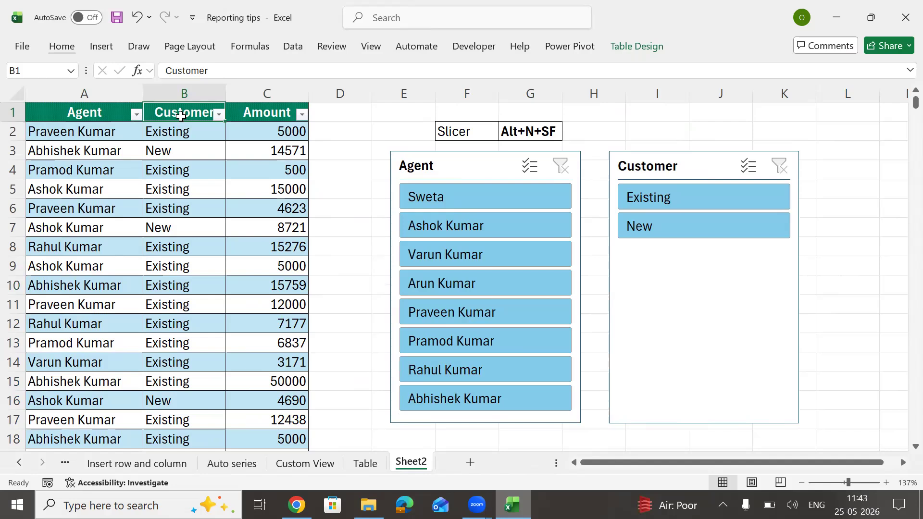
pyautogui.hotkey('alt', 'Down')
pyautogui.press('Down')
pyautogui.press('Down')
pyautogui.press('Down')
pyautogui.press('Down')
pyautogui.press('Down')
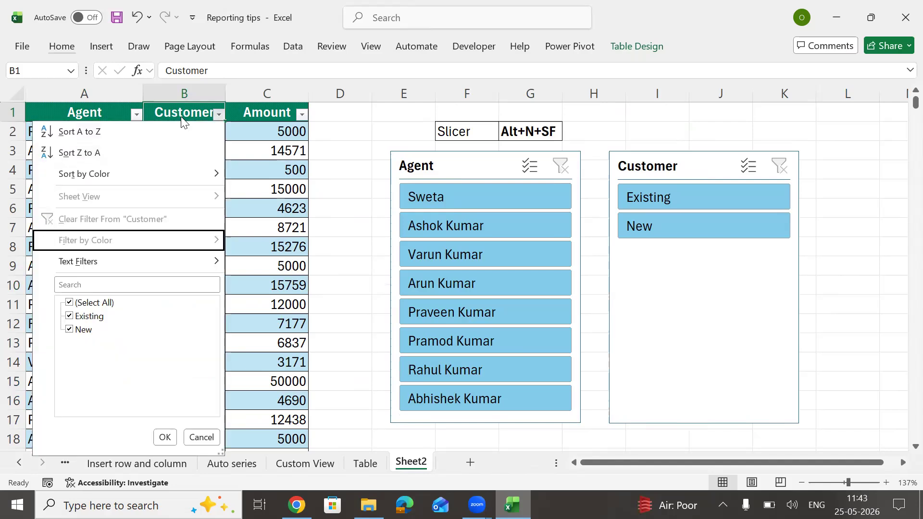
pyautogui.press('Escape')
pyautogui.press('Left')
pyautogui.hotkey('alt', 'Down')
pyautogui.press('Down')
pyautogui.press('Down')
pyautogui.press('Down')
pyautogui.press('Down')
pyautogui.press('Down')
pyautogui.press('Down')
pyautogui.press('Down')
pyautogui.press('Down')
pyautogui.press('space')
pyautogui.press('Down')
pyautogui.press('Down')
pyautogui.press('Down')
pyautogui.press('Down')
pyautogui.press('Down')
pyautogui.press('Down')
pyautogui.press('space')
pyautogui.press('Tab')
pyautogui.press('Return')
# Step: Filter Customer to New and delete Sweta's two rows 169–170
pyautogui.press('Right')
pyautogui.press('Right')
pyautogui.press('Left')
pyautogui.press('Tab')
pyautogui.press('Tab')
pyautogui.press('Down')
pyautogui.press('space')
pyautogui.press('Return')
pyautogui.hotkey('shift', 'Down')
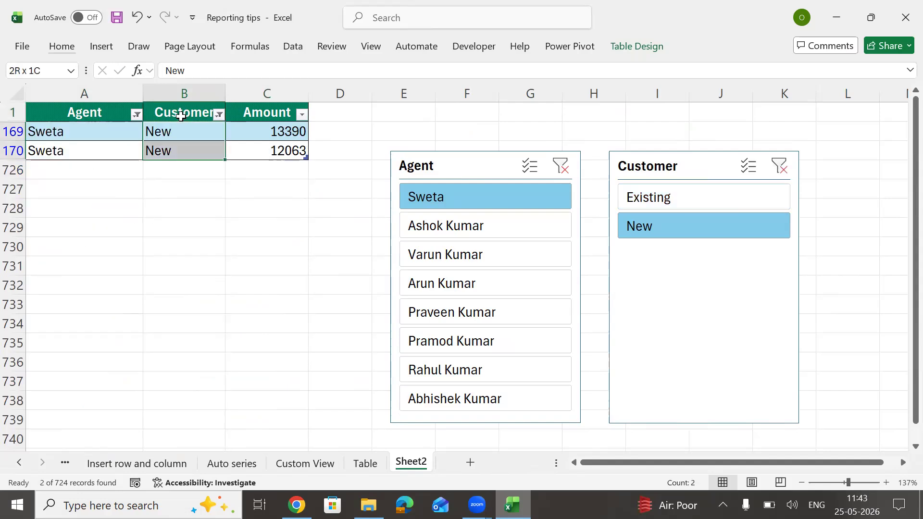
pyautogui.hotkey('shift', 'space')
pyautogui.hotkey('shift', 'space')
pyautogui.hotkey('ctrl', '-')
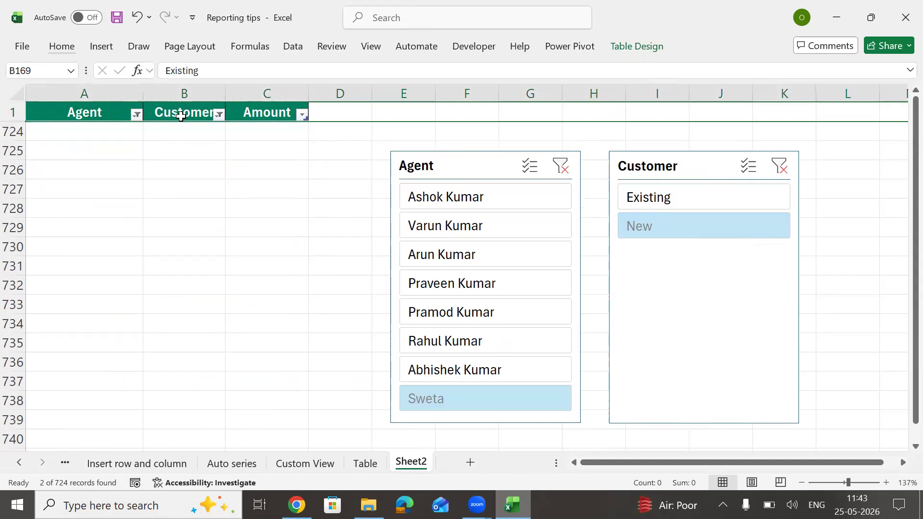
# Step: Clear both slicer filters, check Sweta's New and Existing rows, then re-filter to Sweta
pyautogui.click(180, 116)
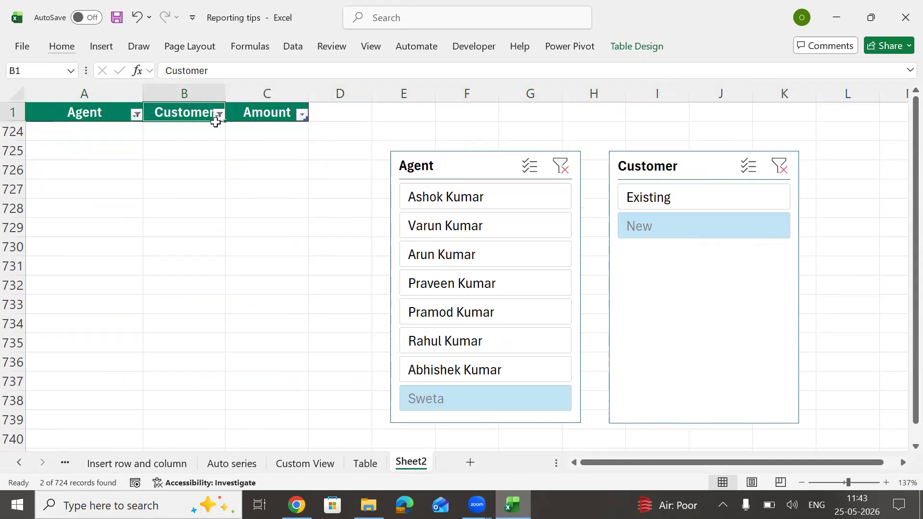
pyautogui.click(787, 165)
pyautogui.click(561, 171)
pyautogui.click(663, 340)
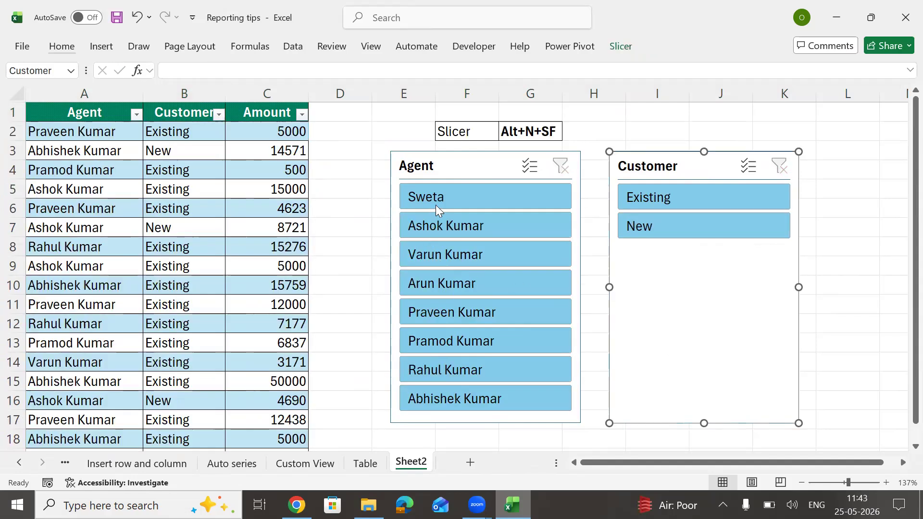
pyautogui.click(447, 197)
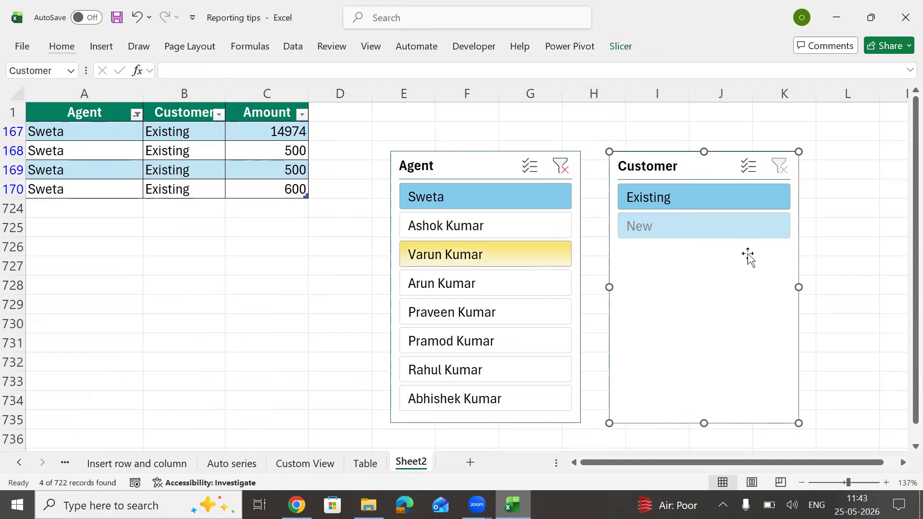
pyautogui.click(692, 233)
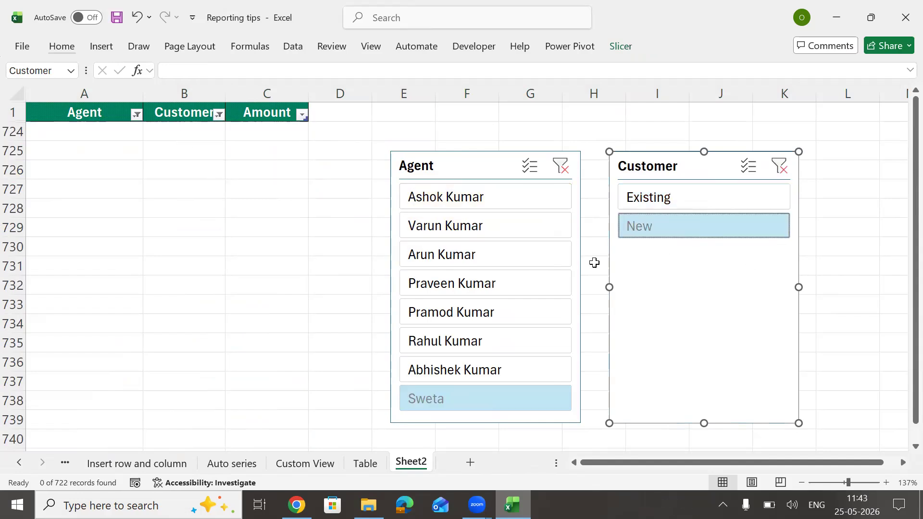
pyautogui.click(685, 194)
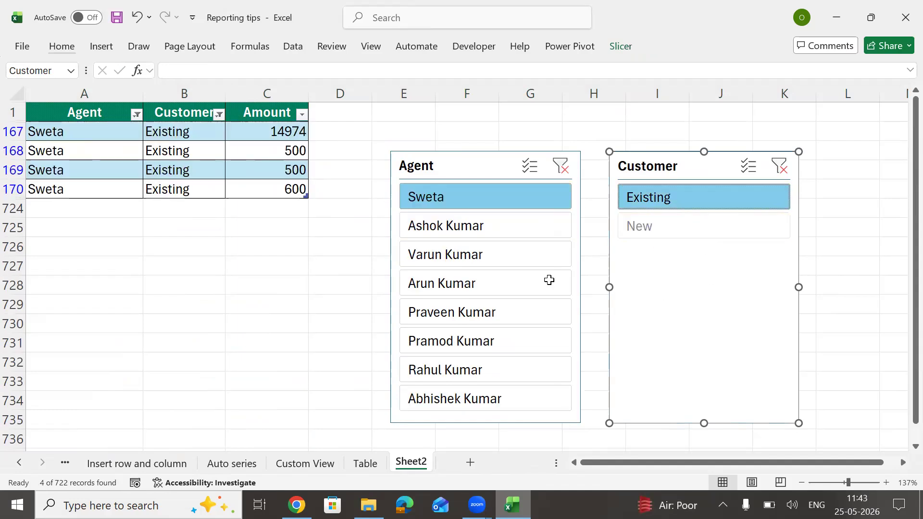
pyautogui.click(560, 166)
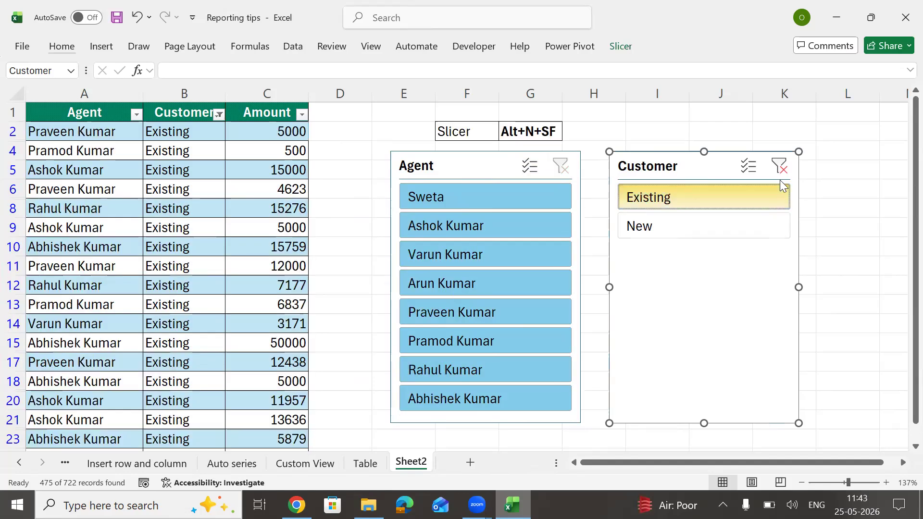
pyautogui.click(779, 166)
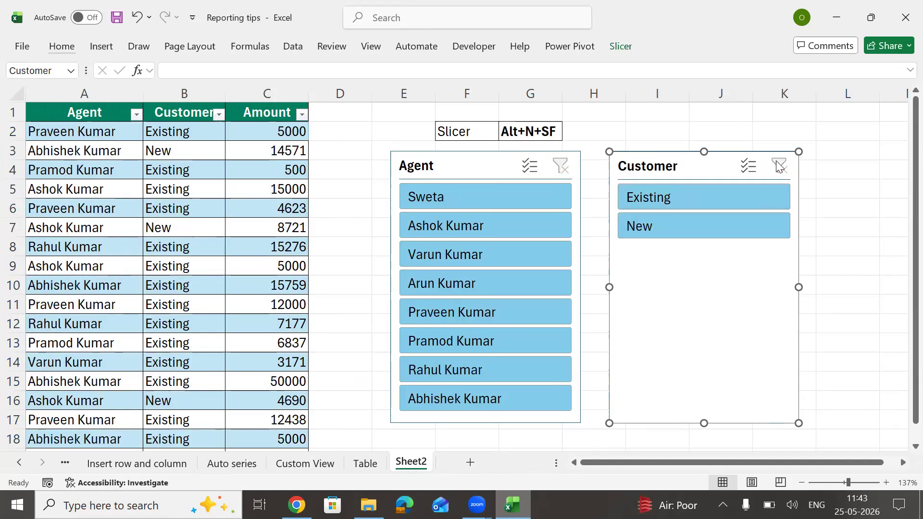
pyautogui.click(457, 193)
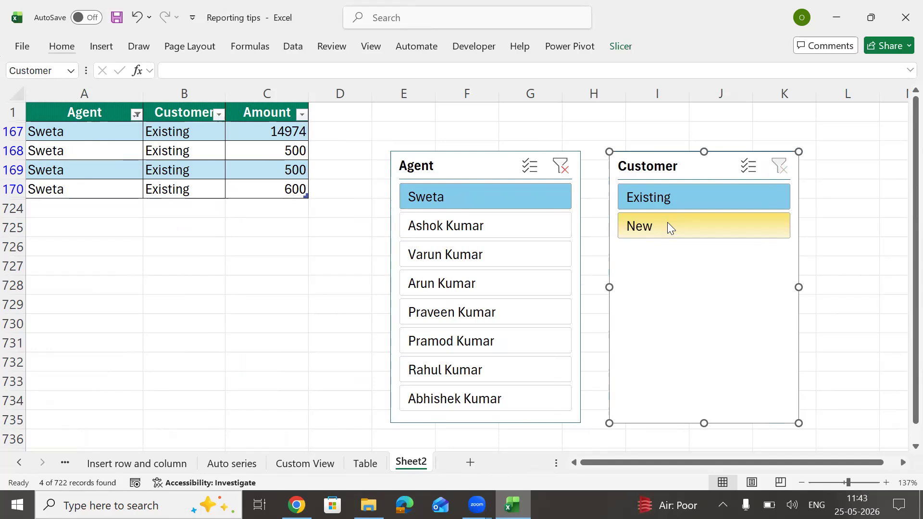
# Step: Set the Customer slicer to hide items with no data, leaving only Existing listed
pyautogui.rightClick(671, 163)
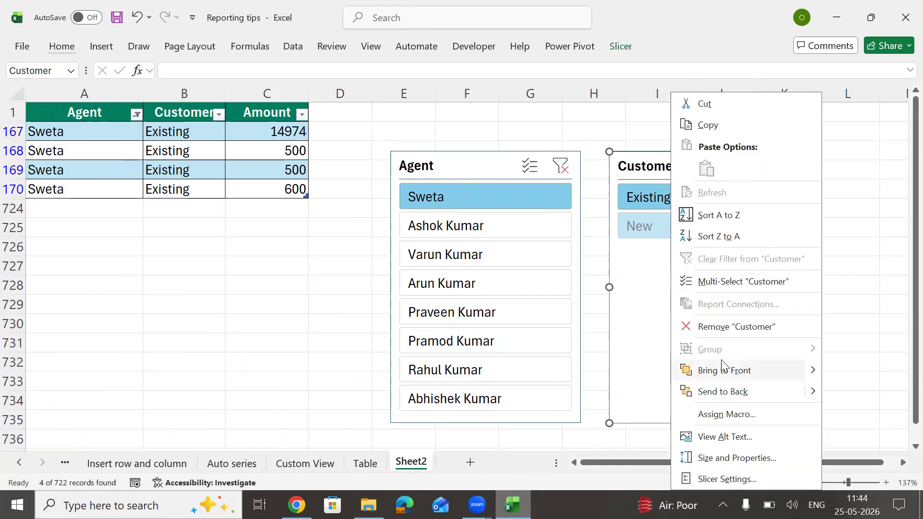
pyautogui.click(724, 481)
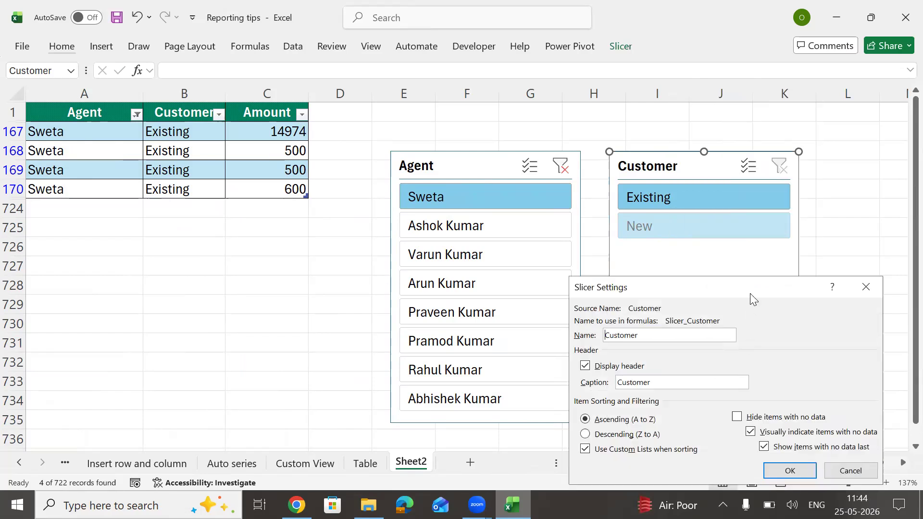
pyautogui.moveTo(751, 292); pyautogui.dragTo(467, 102)
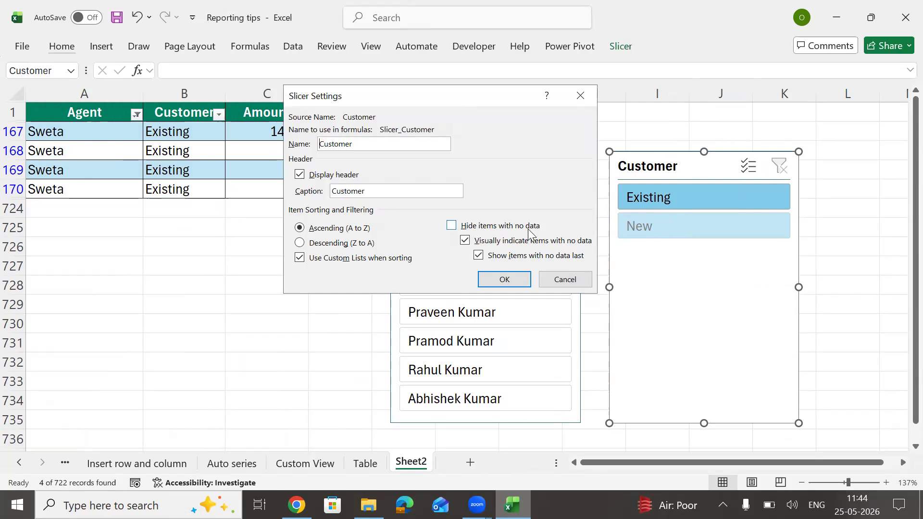
pyautogui.click(452, 226)
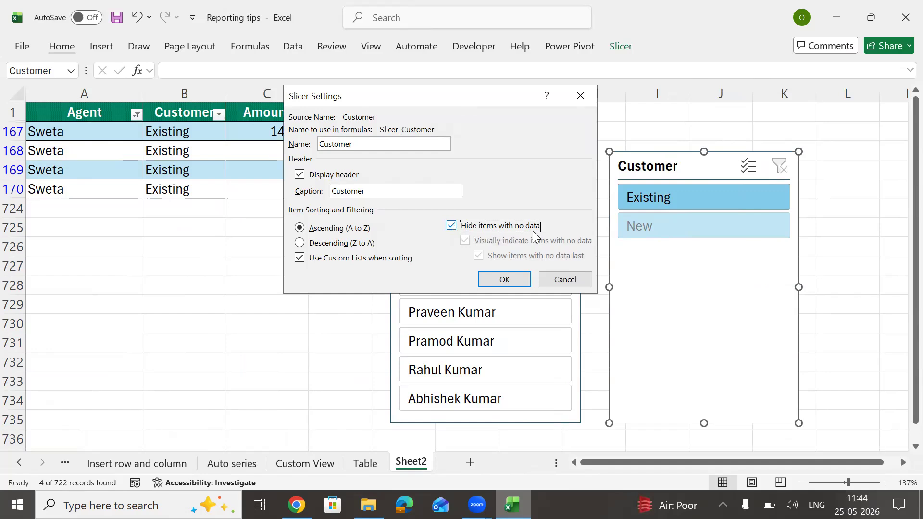
pyautogui.click(507, 278)
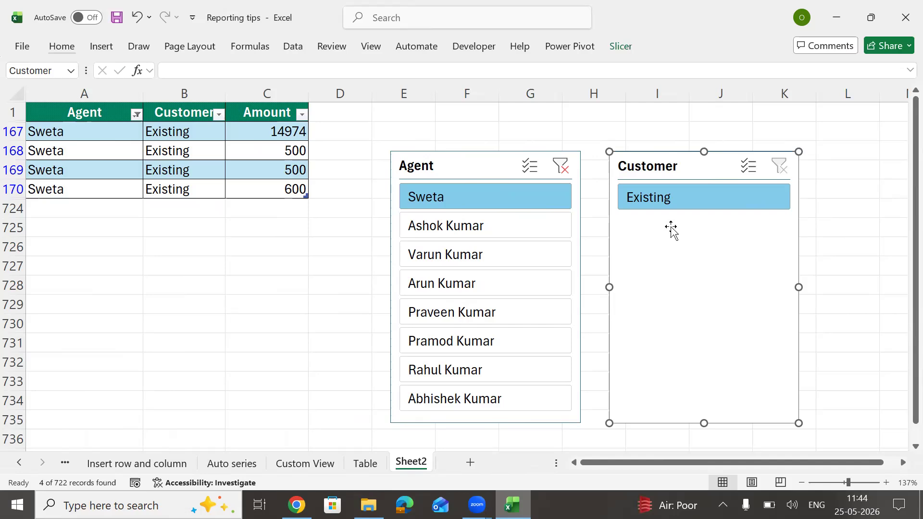
pyautogui.rightClick(671, 169)
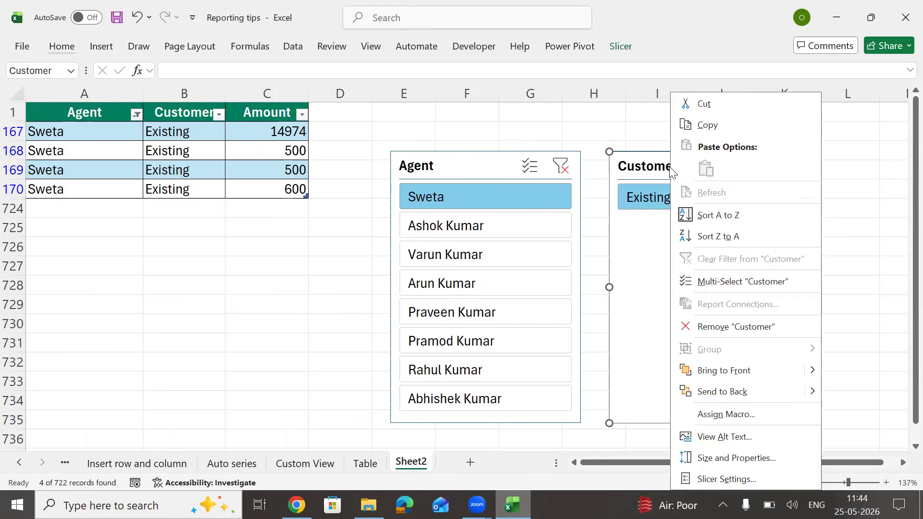
pyautogui.click(627, 253)
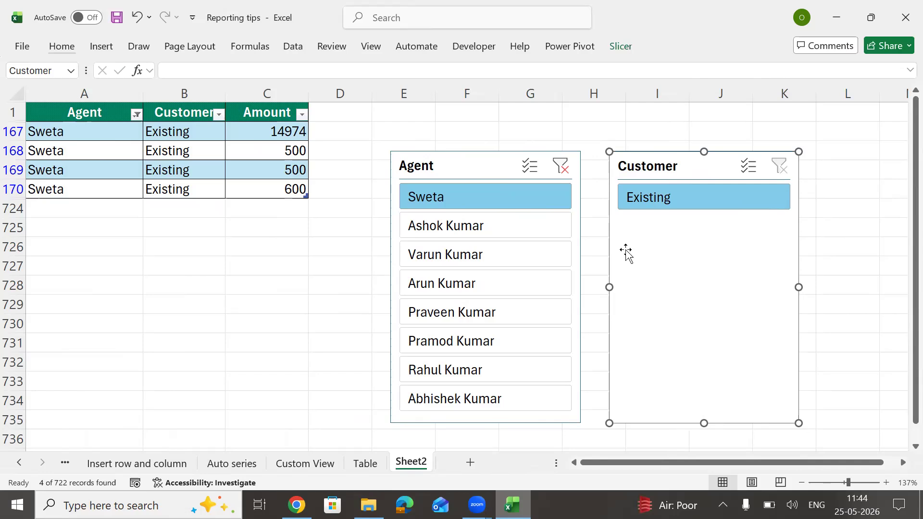
# Step: Clear the Agent slicer, then filter the Agent column to only the agent whose rows will be removed
pyautogui.click(560, 166)
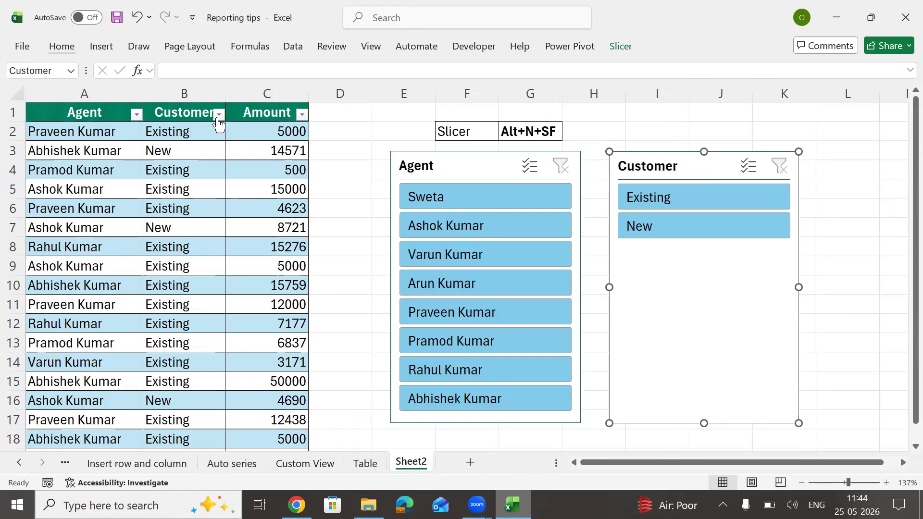
pyautogui.click(137, 114)
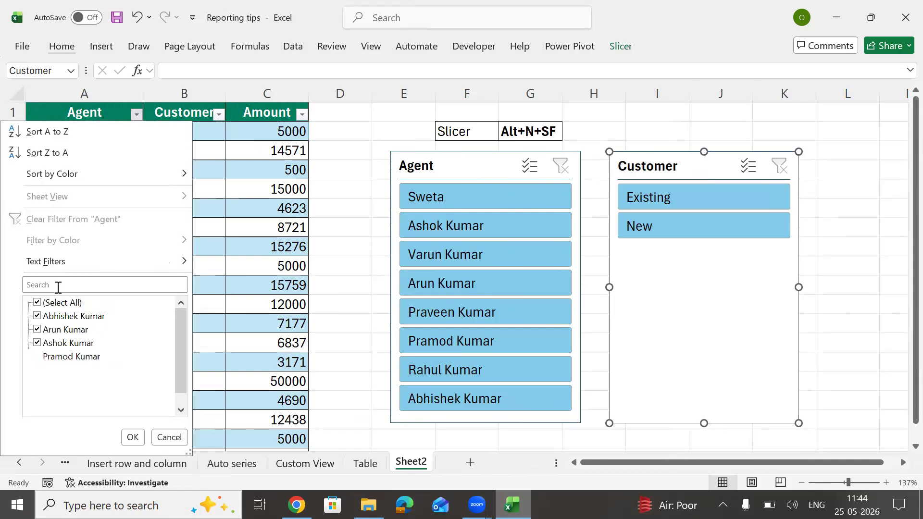
pyautogui.click(38, 302)
pyautogui.click(37, 316)
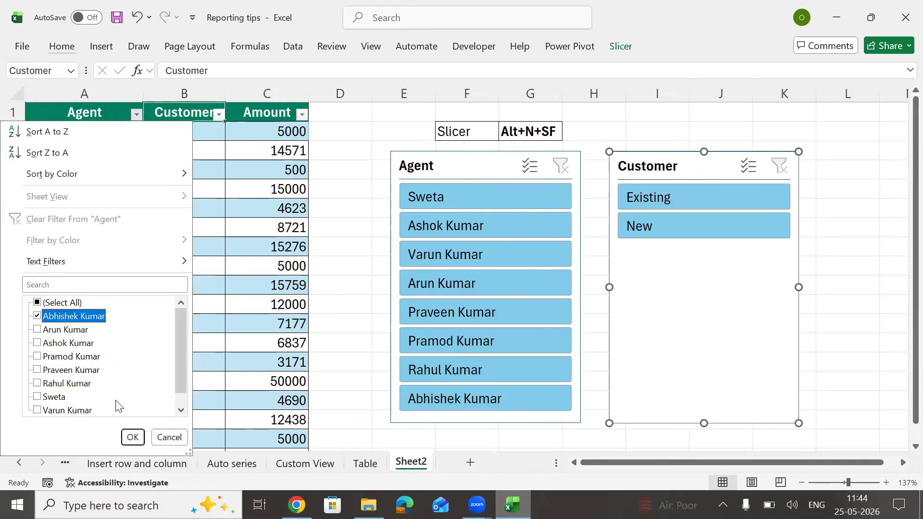
pyautogui.click(133, 438)
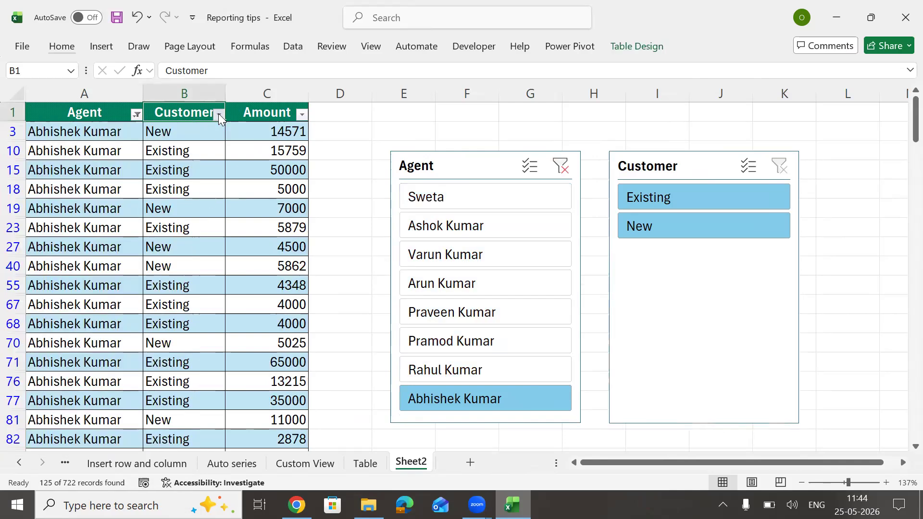
# Step: Filter the Customer column to Existing only, after briefly trying New only
pyautogui.click(219, 114)
pyautogui.click(70, 316)
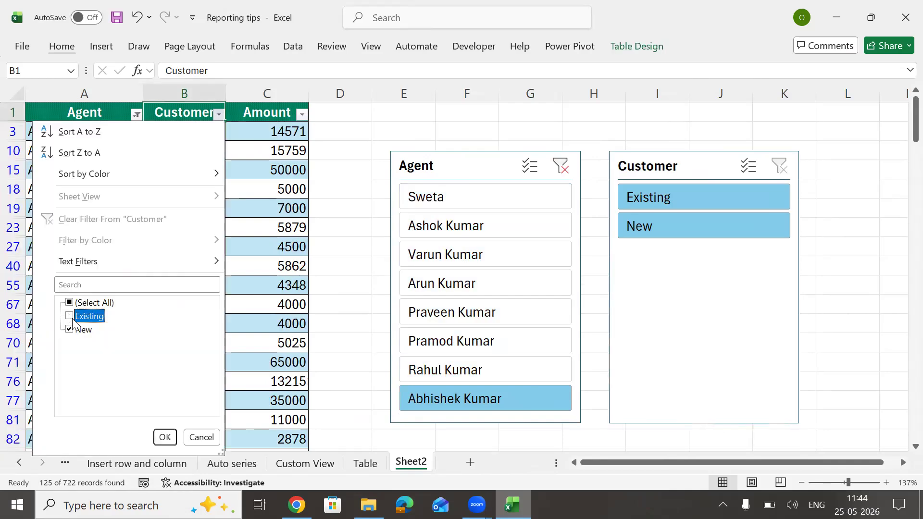
pyautogui.click(164, 438)
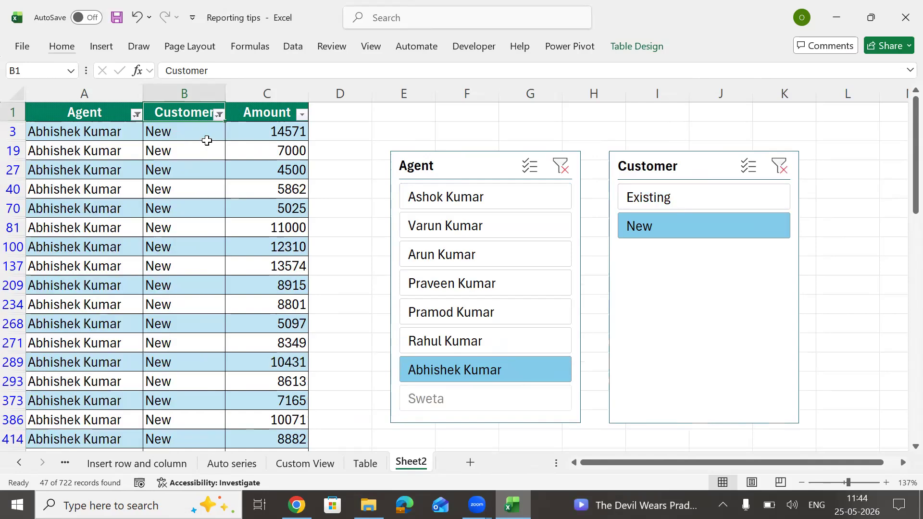
pyautogui.press('Down')
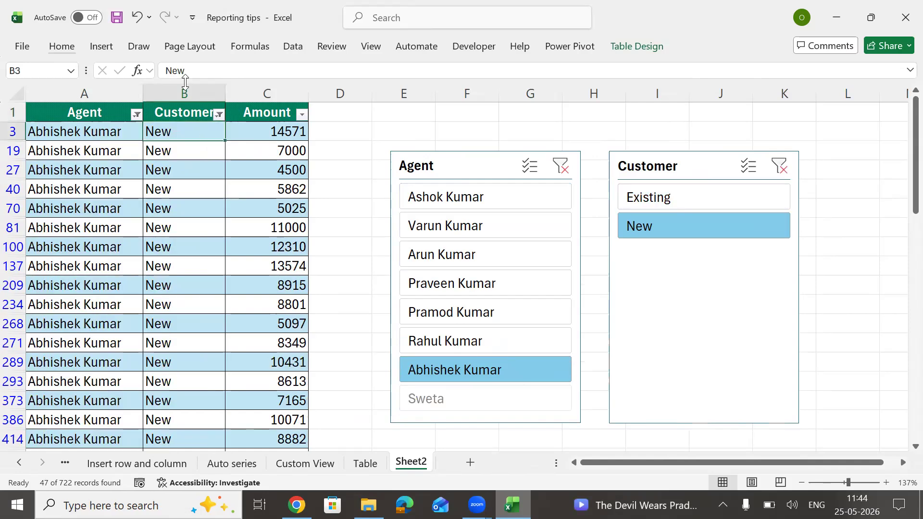
pyautogui.click(218, 114)
pyautogui.click(70, 315)
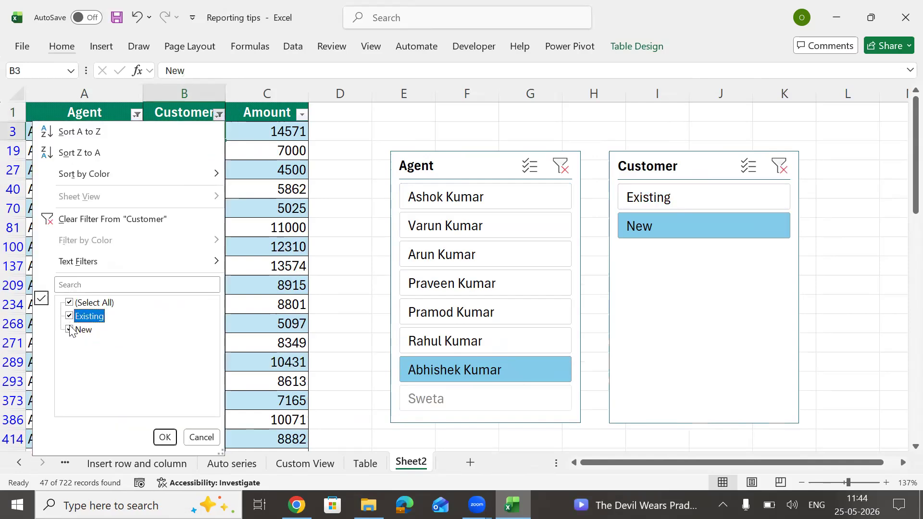
pyautogui.click(70, 330)
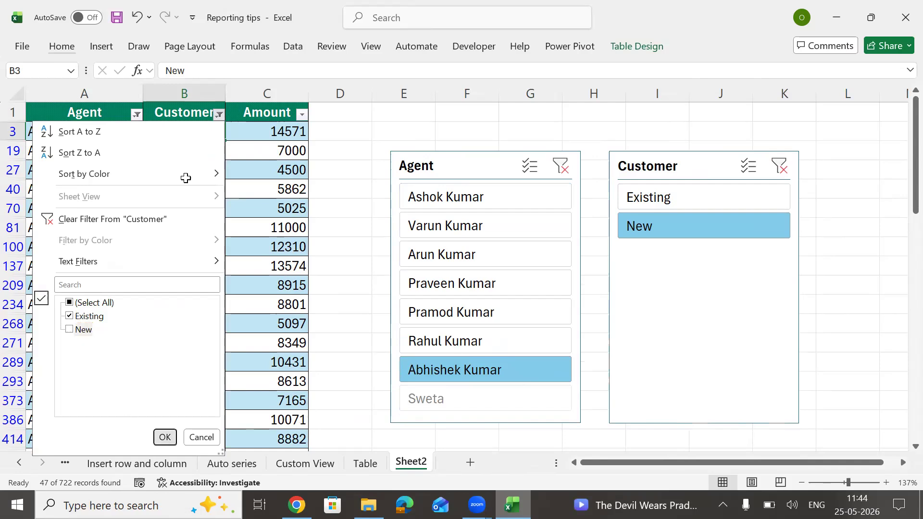
pyautogui.click(165, 437)
# Step: Select the visible Existing-customer rows and delete them as entire rows
pyautogui.click(192, 132)
pyautogui.hotkey('ctrl', 'shift', 'Down')
pyautogui.press('F2')
pyautogui.press('Escape')
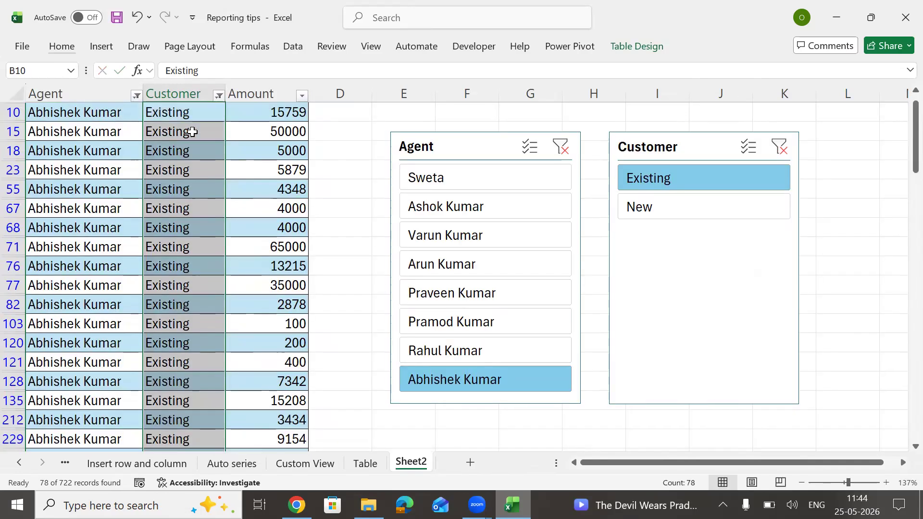
pyautogui.hotkey('shift', 'space')
pyautogui.hotkey('shift', 'space')
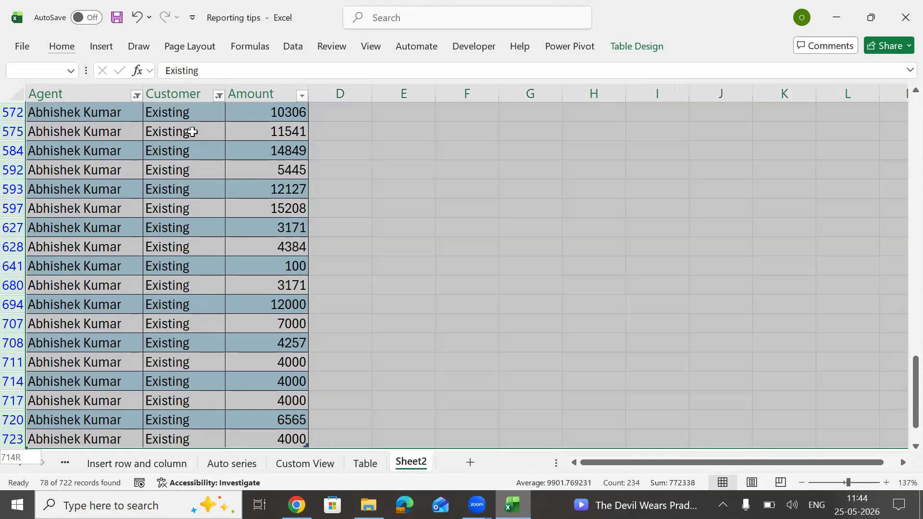
pyautogui.hotkey('ctrl', '-')
pyautogui.press('Up')
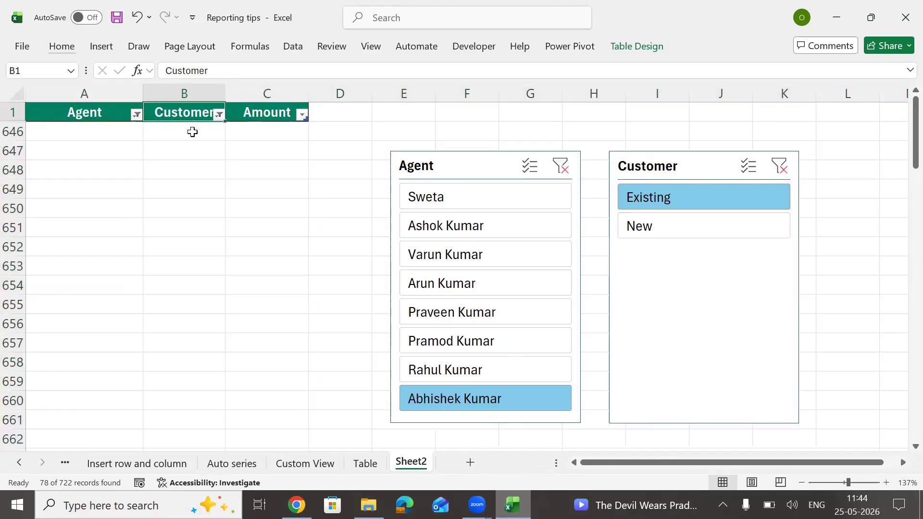
# Step: Clear the Agent and Customer slicer filters, check two agents' records, then clear the Agent filter again
pyautogui.click(561, 152)
pyautogui.click(560, 166)
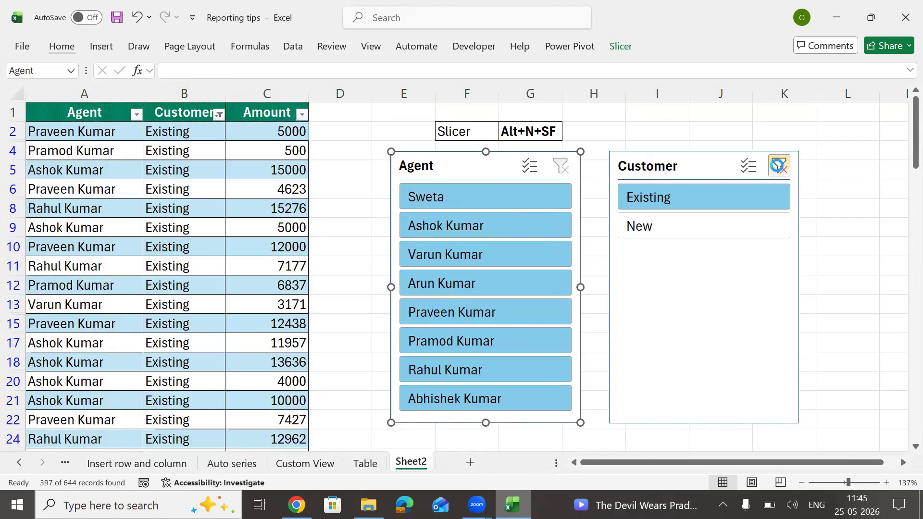
pyautogui.click(773, 169)
pyautogui.click(465, 194)
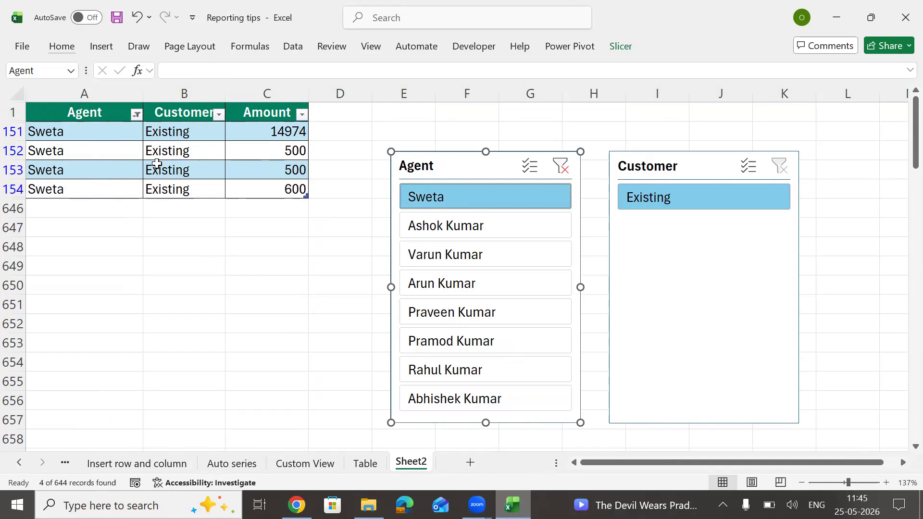
pyautogui.click(469, 401)
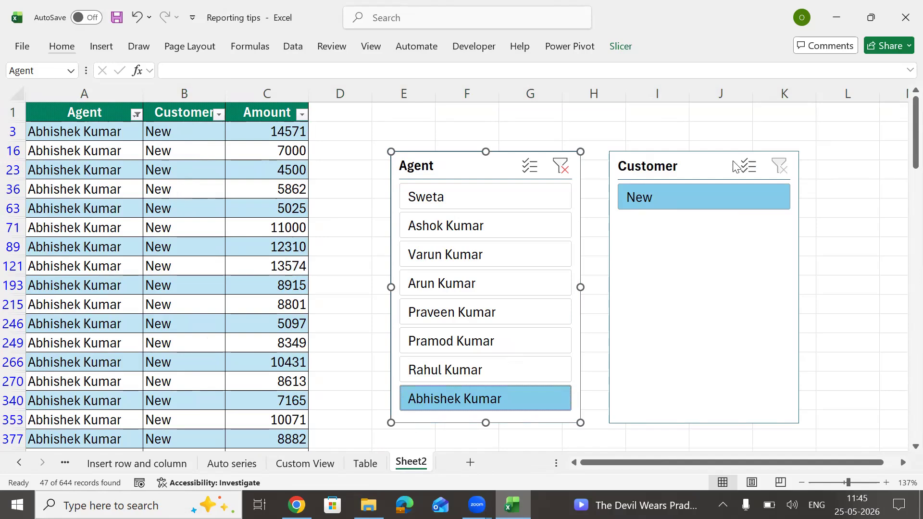
pyautogui.click(560, 166)
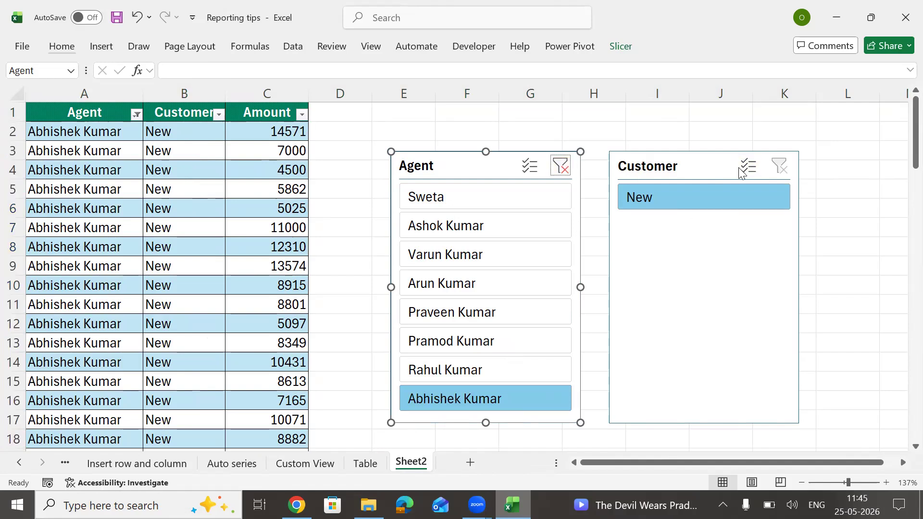
pyautogui.click(777, 169)
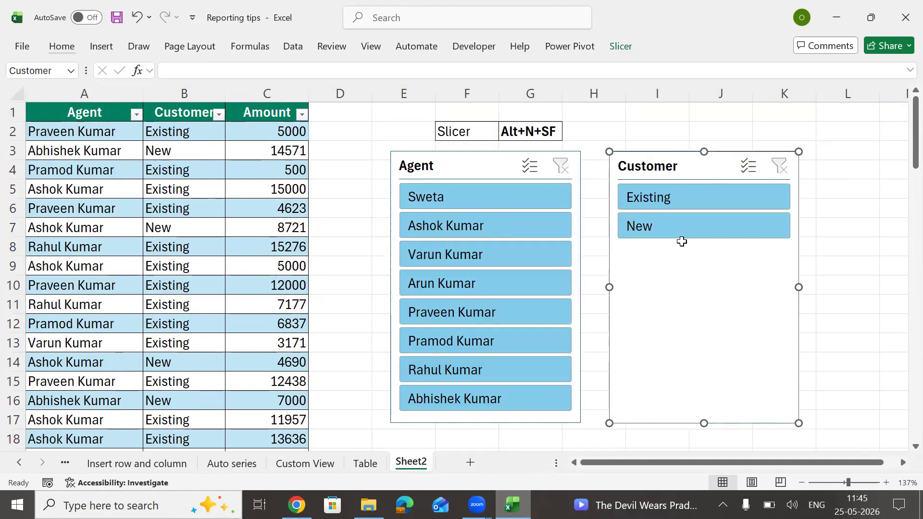
# Step: Delete the Customer slicer and give the Agent slicer the Dark orange slicer style
pyautogui.press('Delete')
pyautogui.moveTo(470, 182); pyautogui.dragTo(464, 180)
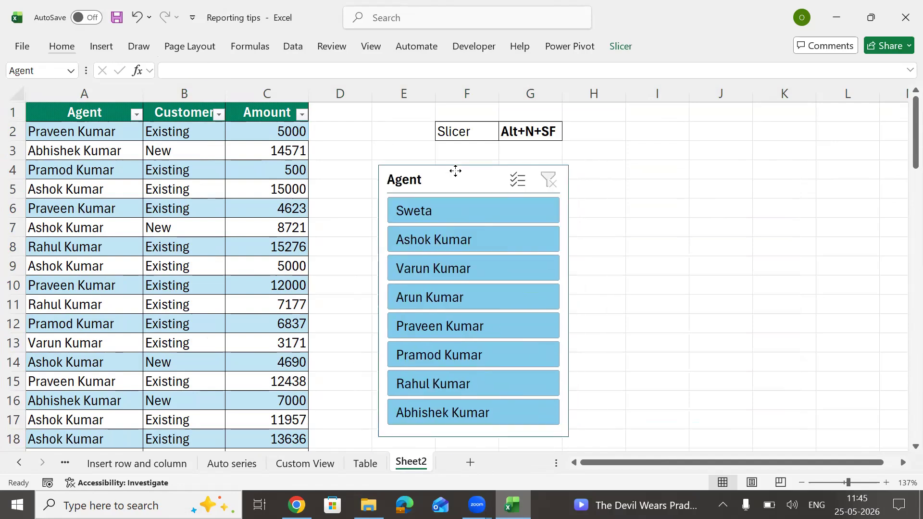
pyautogui.click(619, 51)
pyautogui.click(454, 87)
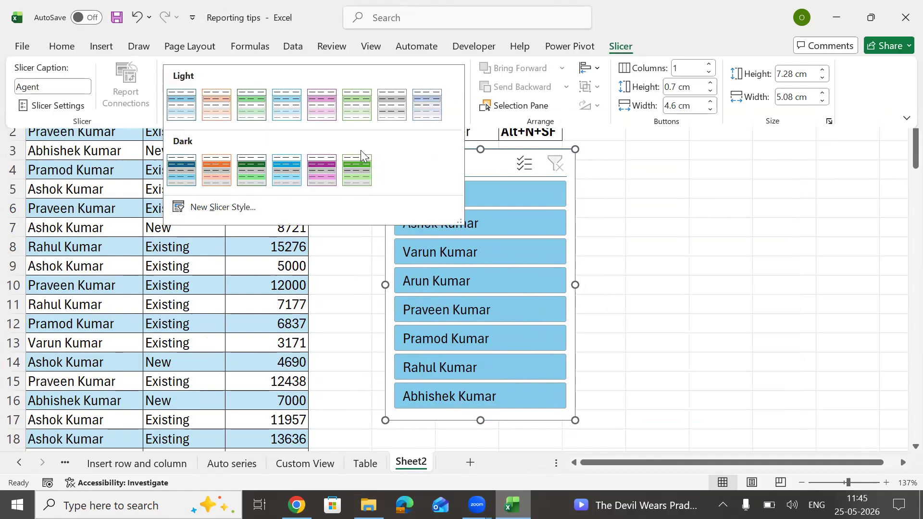
pyautogui.press('Escape')
pyautogui.click(459, 87)
pyautogui.click(217, 171)
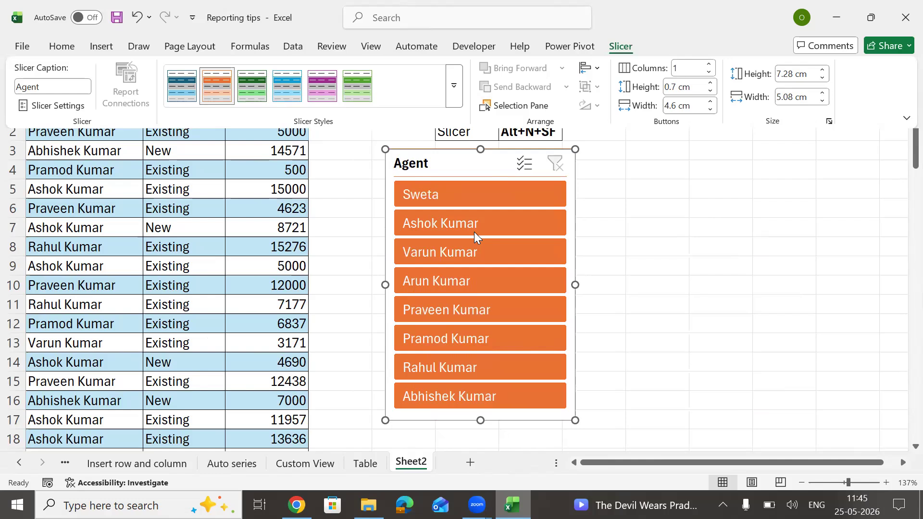
pyautogui.moveTo(455, 163); pyautogui.dragTo(419, 160)
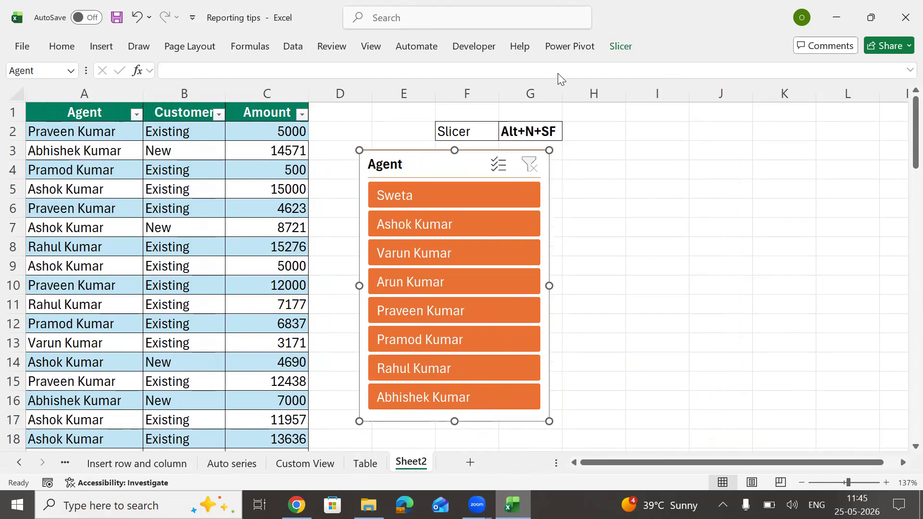
# Step: Set the Agent slicer to lay out its buttons in 4 columns
pyautogui.click(620, 48)
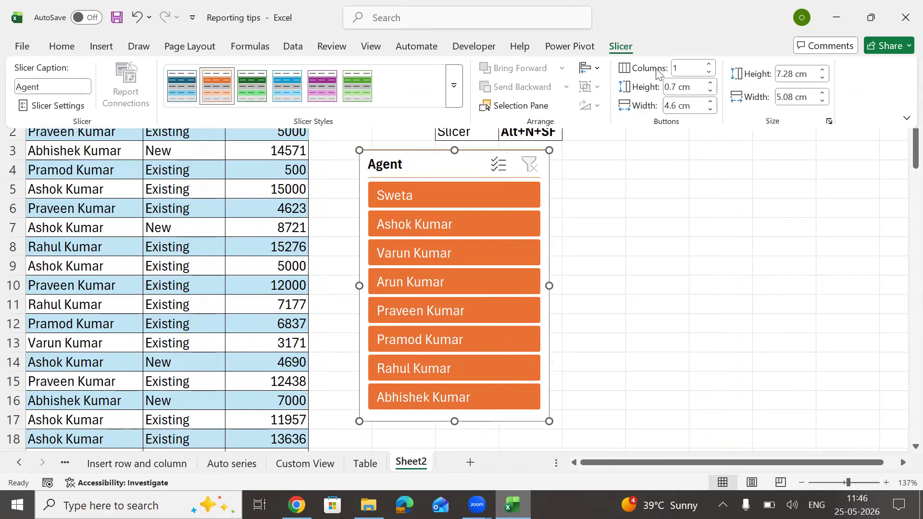
pyautogui.click(710, 65)
pyautogui.click(710, 64)
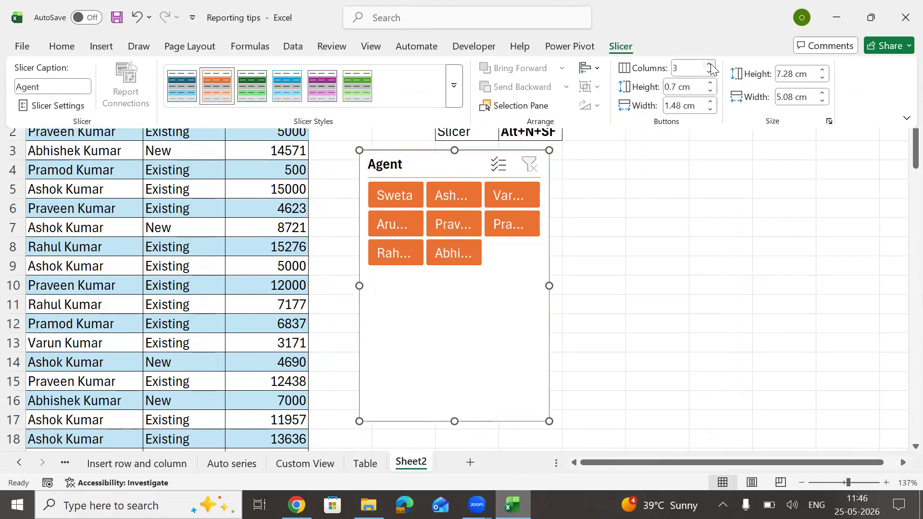
pyautogui.click(710, 65)
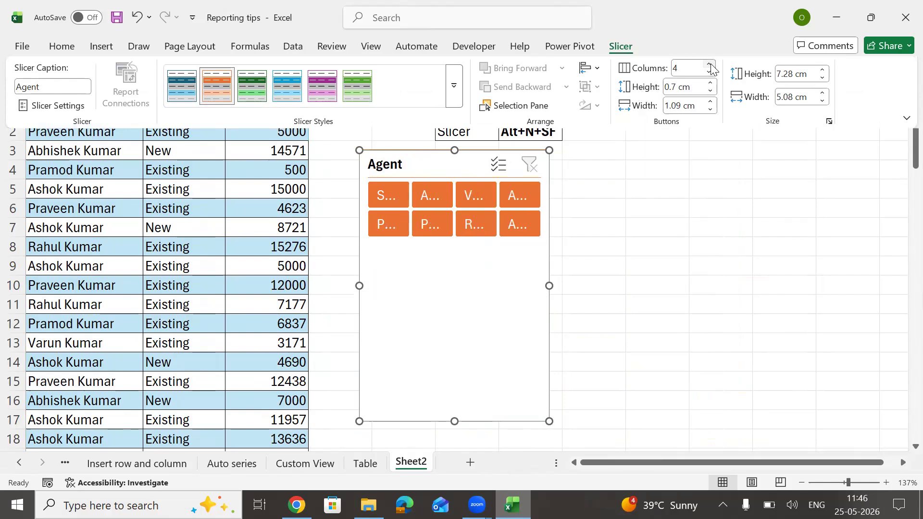
pyautogui.click(454, 420)
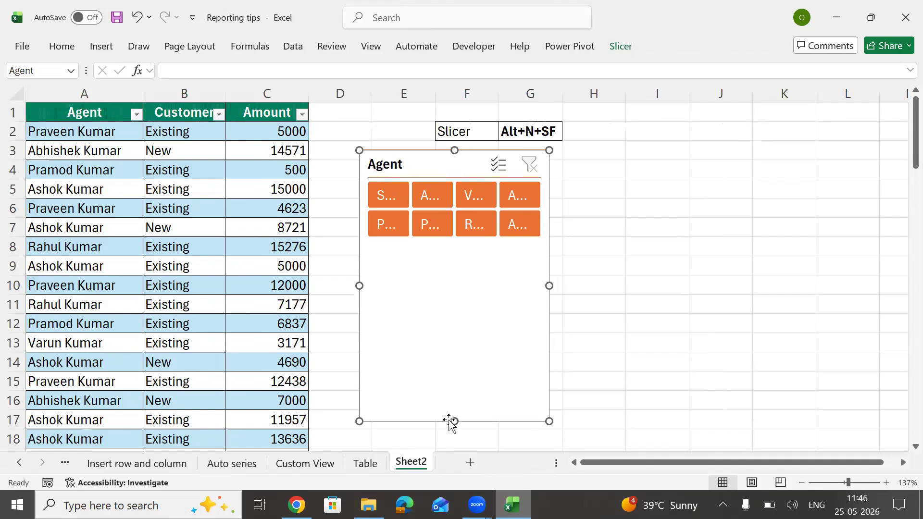
# Step: Resize the Agent slicer to be wide and short, fitting two rows of buttons
pyautogui.moveTo(454, 421); pyautogui.dragTo(483, 245)
pyautogui.moveTo(549, 198); pyautogui.dragTo(783, 196)
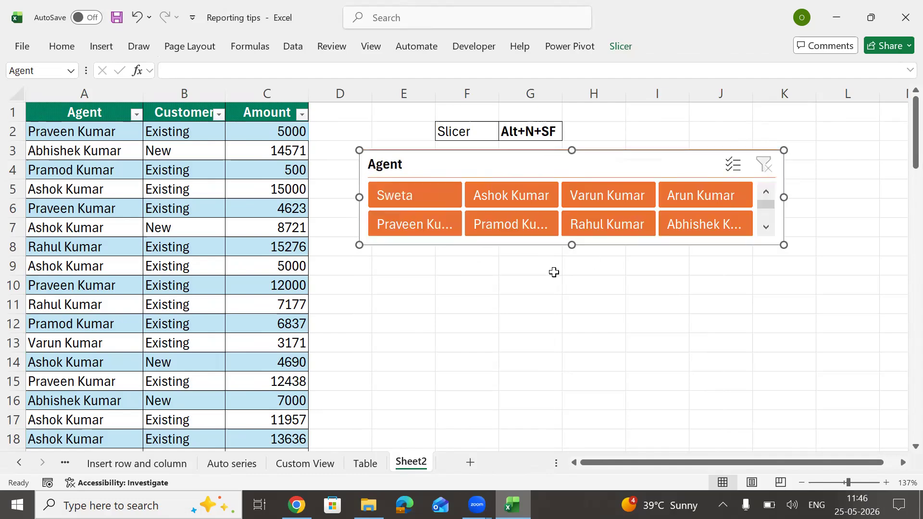
pyautogui.moveTo(570, 247); pyautogui.dragTo(570, 250)
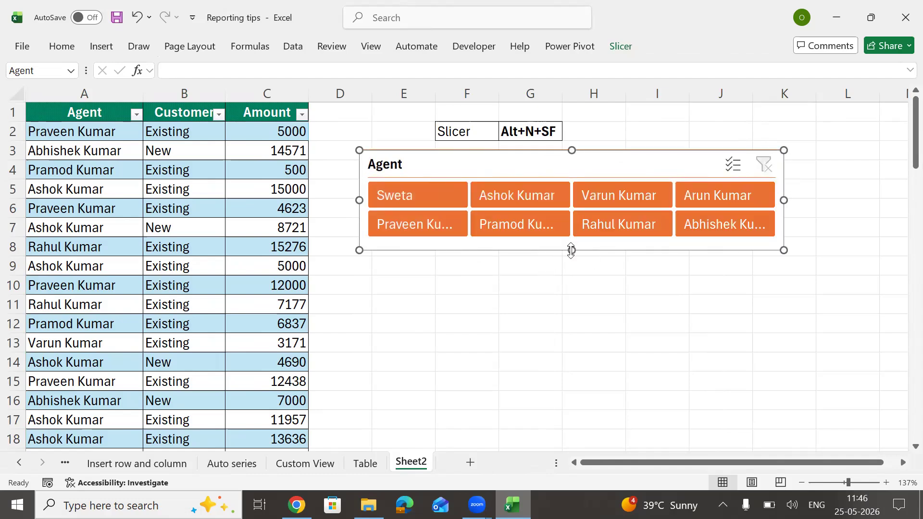
pyautogui.click(718, 342)
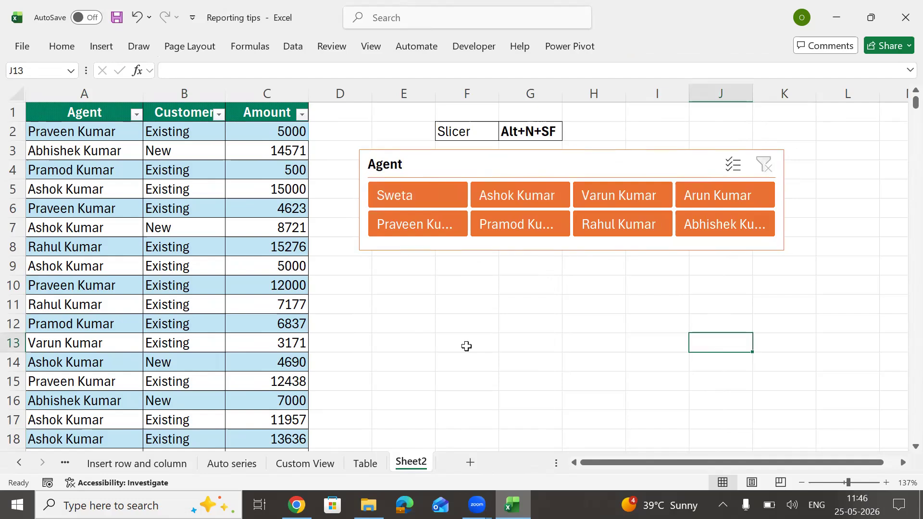
# Step: Filter the table to each of the eight agents through the Agent slicer, then clear the filter
pyautogui.click(432, 189)
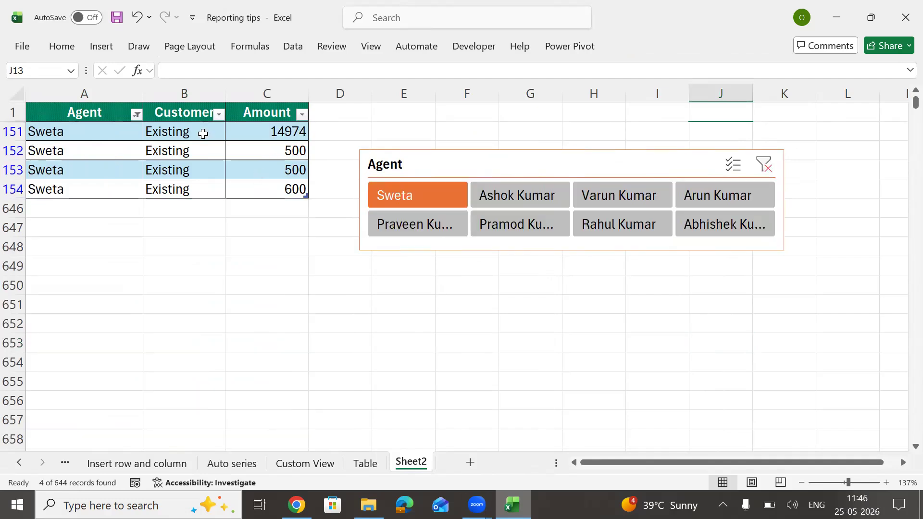
pyautogui.click(509, 195)
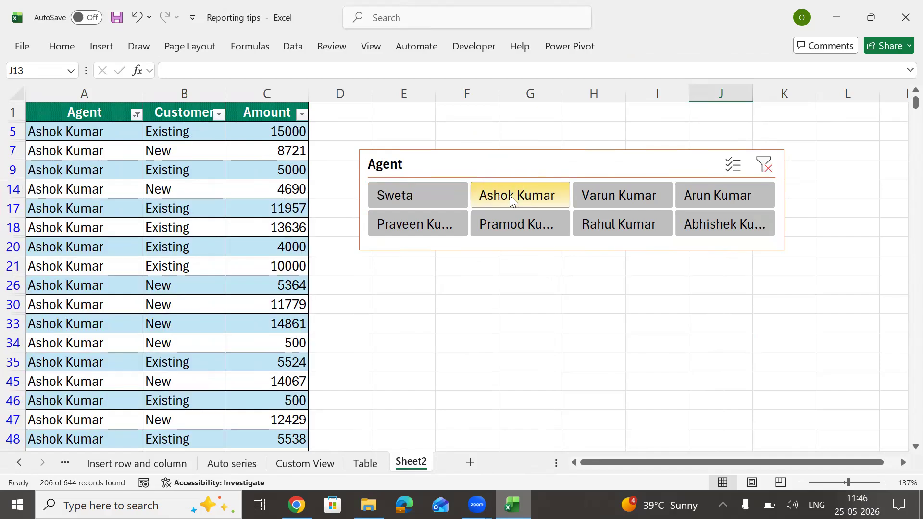
pyautogui.click(634, 204)
pyautogui.click(719, 205)
pyautogui.click(697, 226)
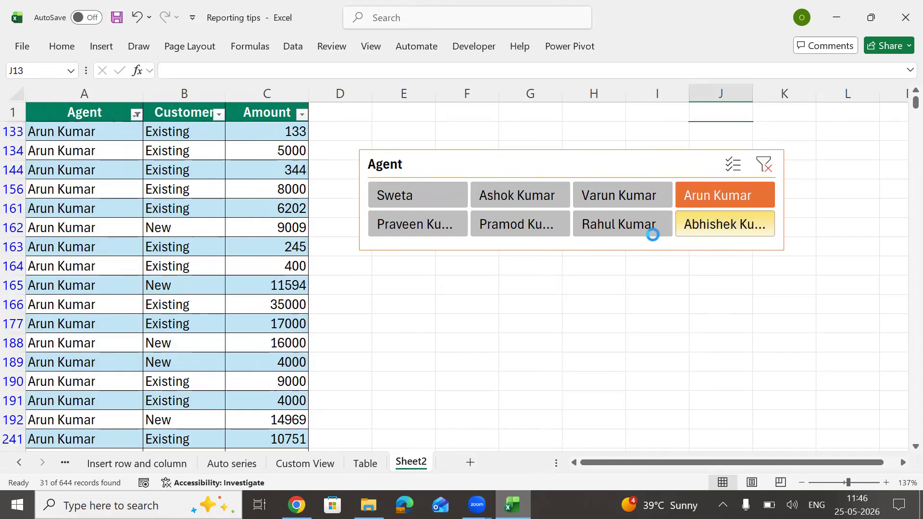
pyautogui.click(596, 230)
pyautogui.click(495, 226)
pyautogui.click(424, 225)
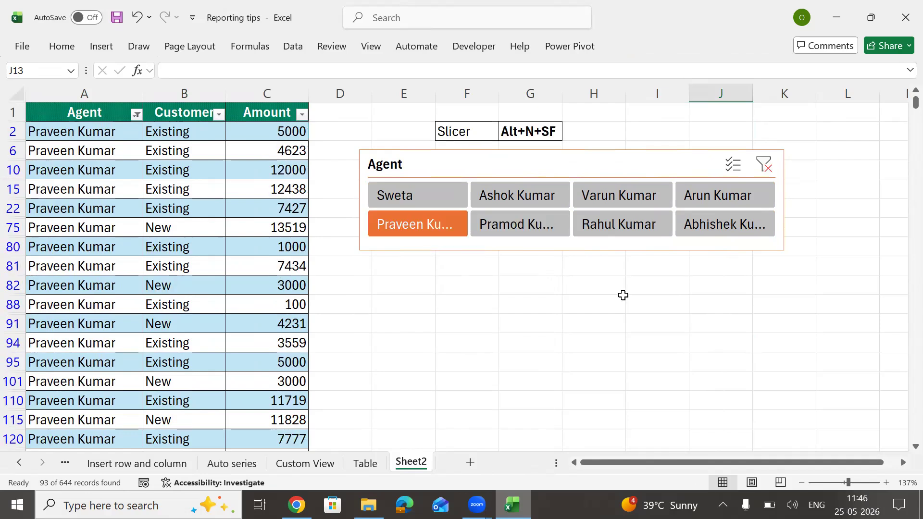
pyautogui.click(767, 163)
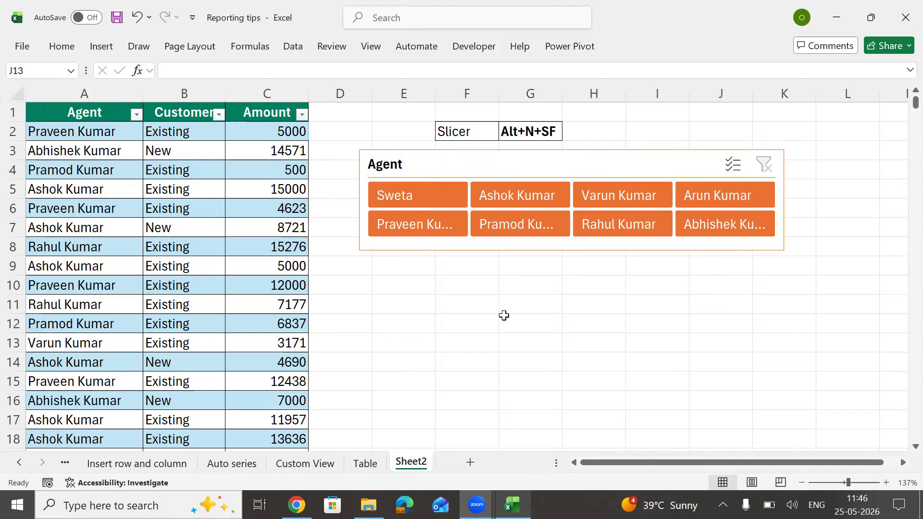
pyautogui.click(505, 315)
pyautogui.click(404, 286)
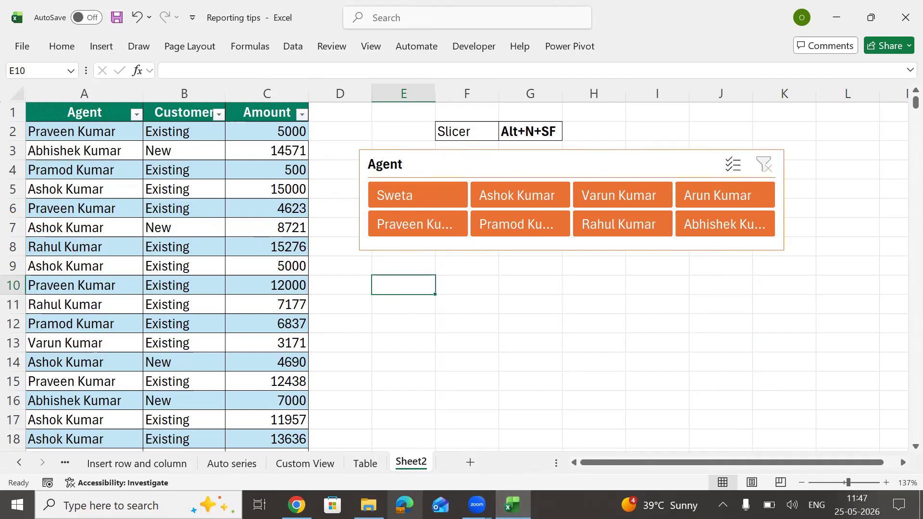
pyautogui.click(59, 47)
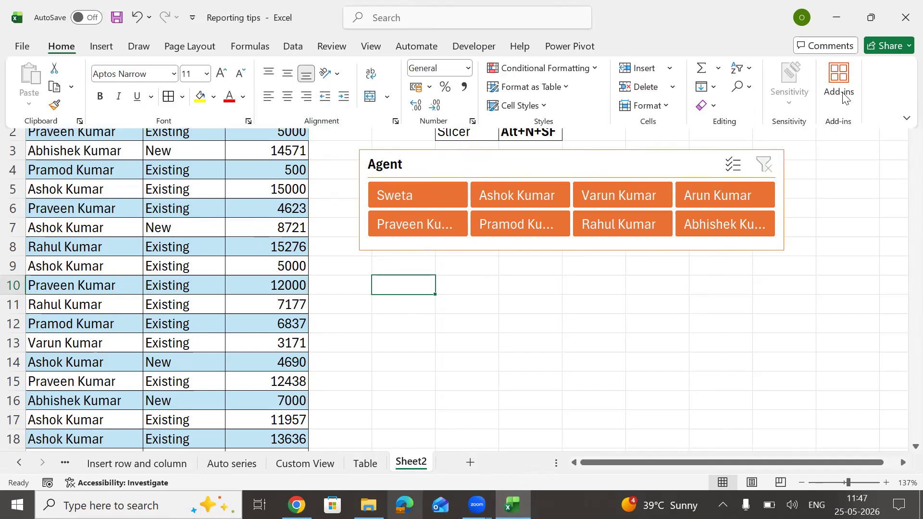
# Step: Open and close the Add-ins panel, then select cells around E10:K15 on the sheet
pyautogui.click(842, 94)
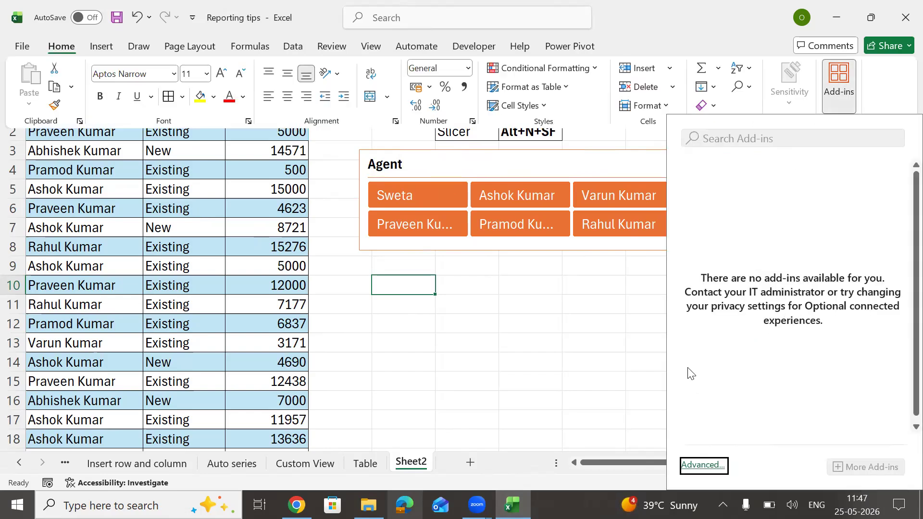
pyautogui.click(560, 343)
pyautogui.click(469, 284)
pyautogui.click(461, 287)
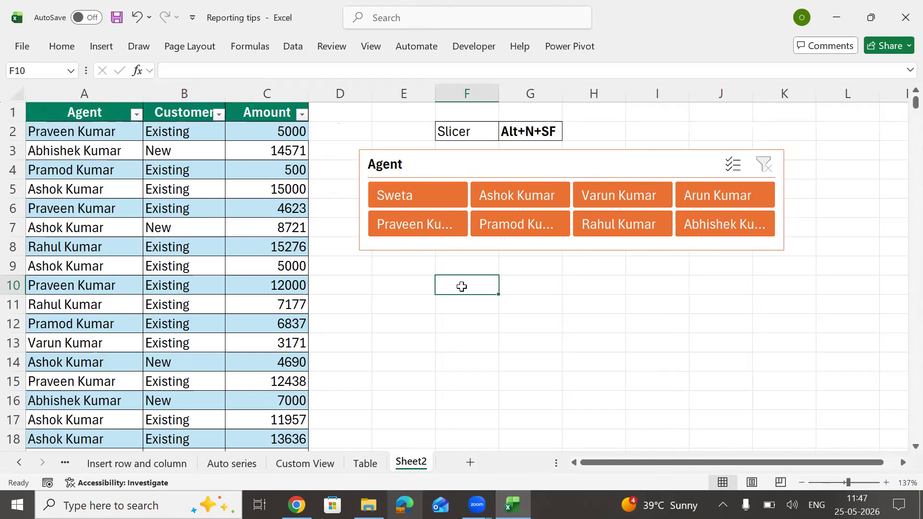
pyautogui.moveTo(398, 289); pyautogui.dragTo(764, 382)
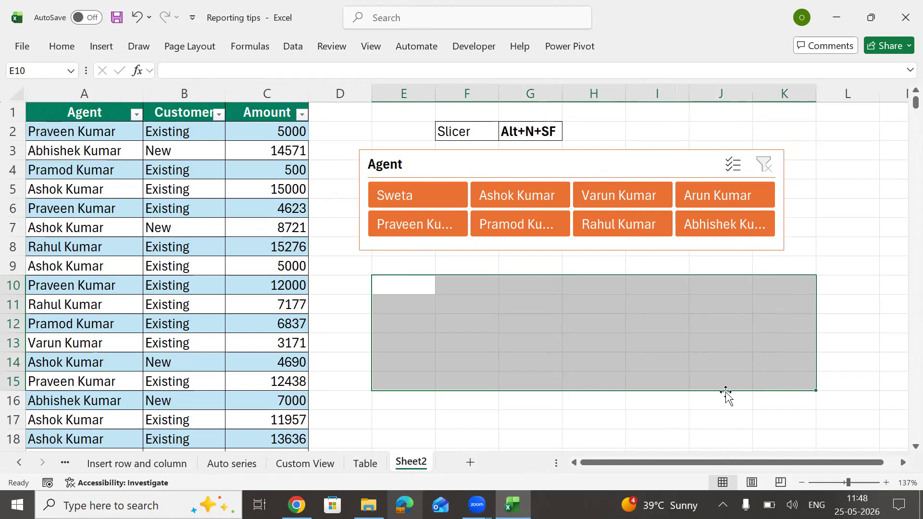
pyautogui.click(412, 287)
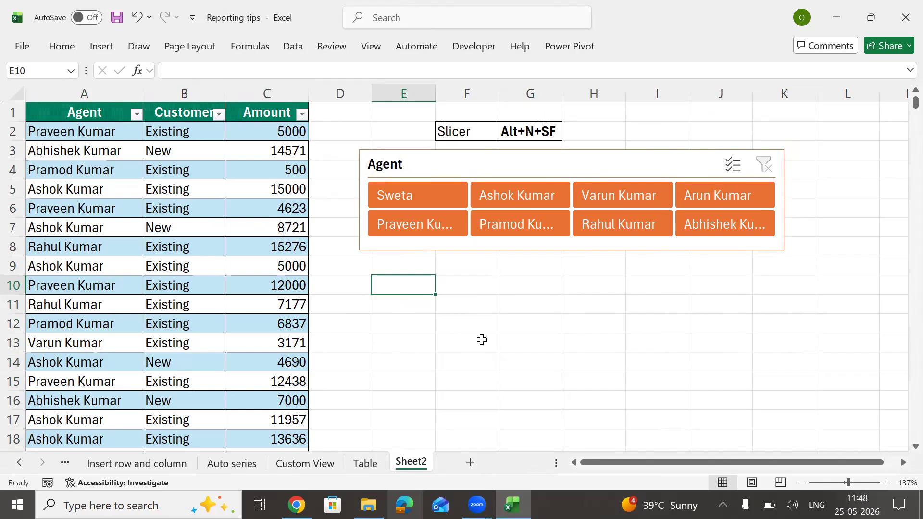
# Step: Rename the Sheet2 tab to 'Slicer' and add a new blank worksheet
pyautogui.hotkey('alt', 'h')
pyautogui.write('or')
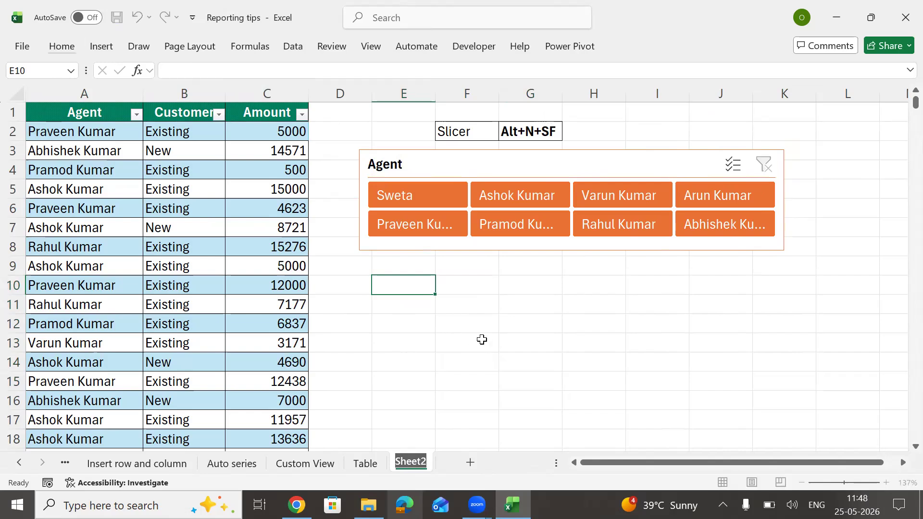
pyautogui.write('Slicer')
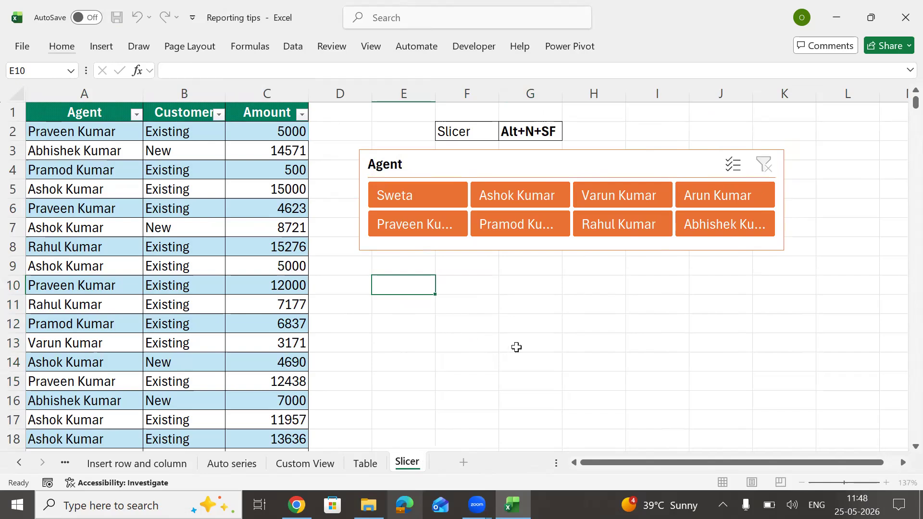
pyautogui.click(530, 331)
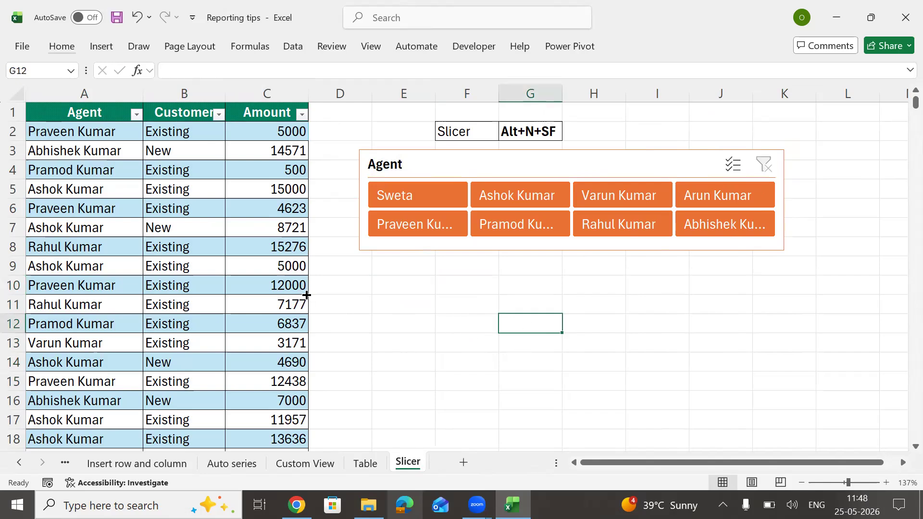
pyautogui.click(306, 290)
pyautogui.click(325, 298)
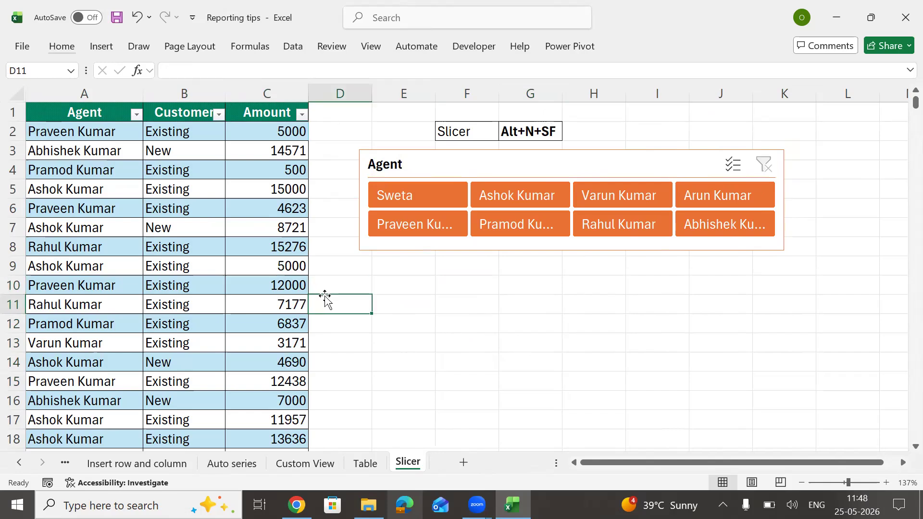
pyautogui.click(463, 463)
# Step: Enter the headings 'Agent' in A1 and 'Score' in B1 on Sheet3
pyautogui.click(315, 189)
pyautogui.keyDown('ctrl'); pyautogui.scroll(4, 315, 189); pyautogui.keyUp('ctrl')
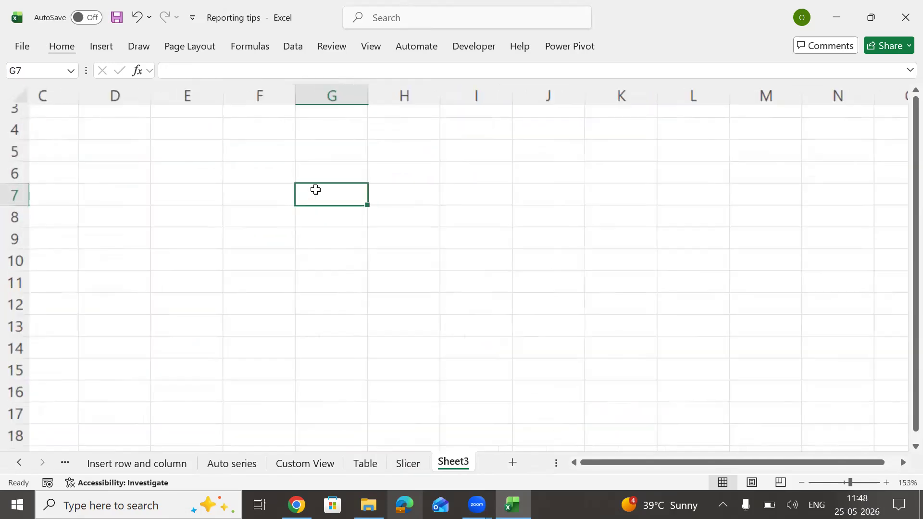
pyautogui.press('Up')
pyautogui.press('Up')
pyautogui.press('Up')
pyautogui.press('Up')
pyautogui.press('Up')
pyautogui.press('Up')
pyautogui.press('Home')
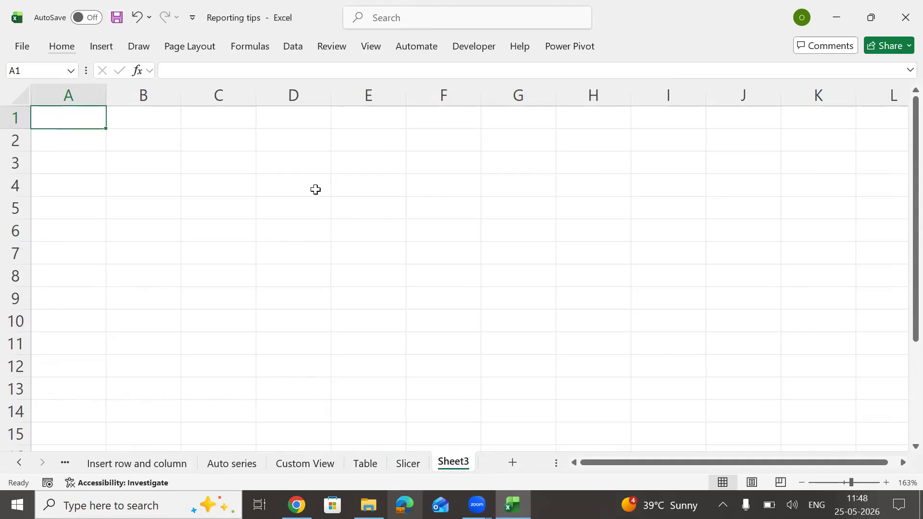
pyautogui.write('Agent')
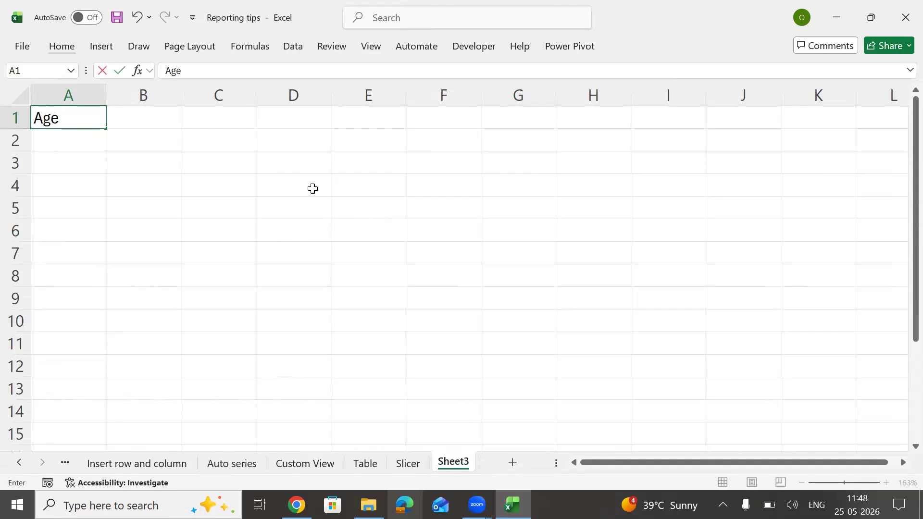
pyautogui.press('Return')
pyautogui.press('Up')
pyautogui.press('Right')
pyautogui.write('Score')
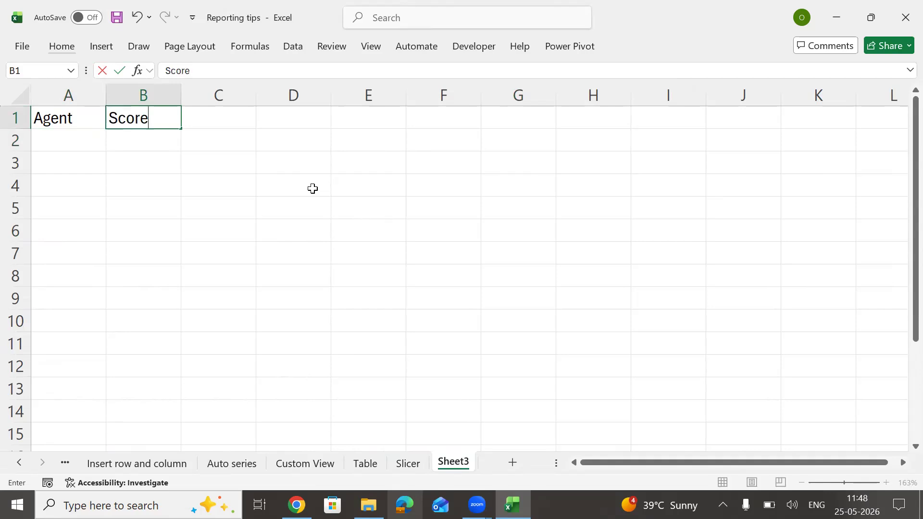
pyautogui.press('Return')
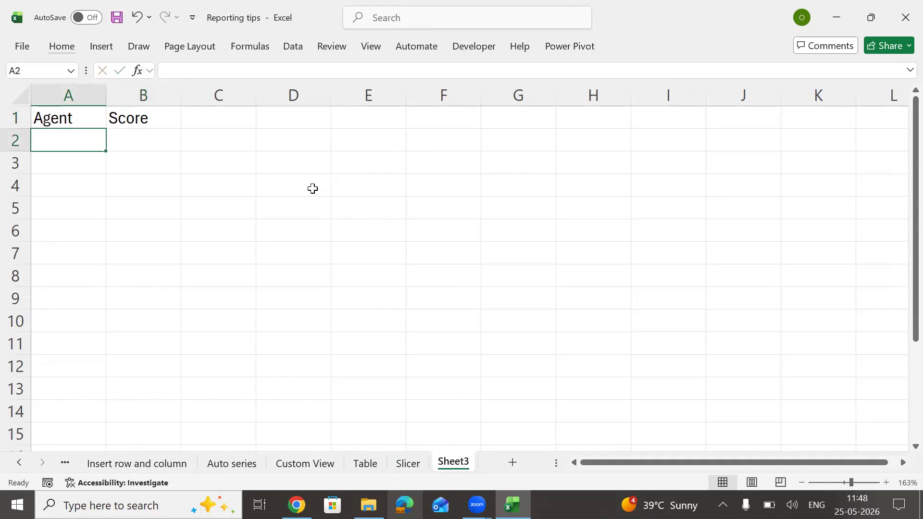
# Step: List agents A, B, C, D, E and F in A2:A7
pyautogui.write('A')
pyautogui.press('Return')
pyautogui.write('B')
pyautogui.press('Return')
pyautogui.write('C')
pyautogui.press('Return')
pyautogui.write('D')
pyautogui.press('Return')
pyautogui.write('E')
# Step: Enter scores 10 and 20 in B2:B3 and fill them down to 60 in B7
pyautogui.press('Return')
pyautogui.write('F')
pyautogui.press('Up')
pyautogui.press('Up')
pyautogui.press('Up')
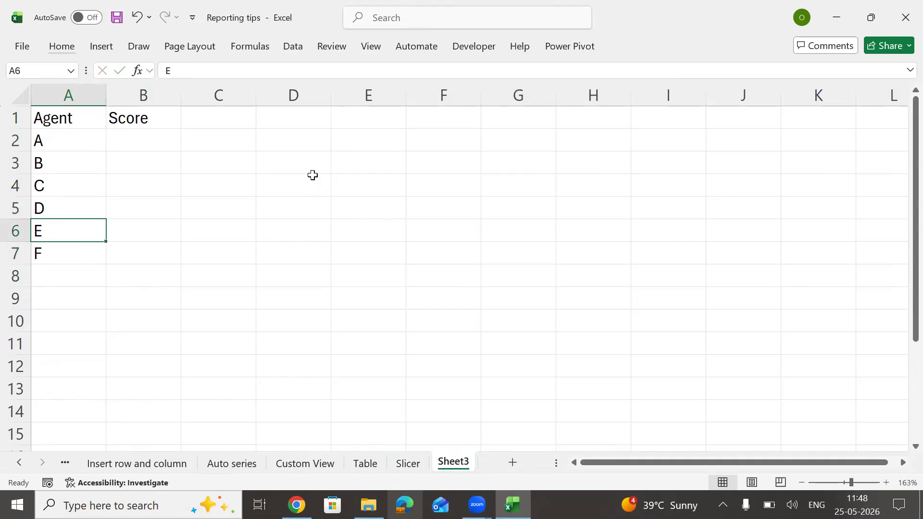
pyautogui.press('Up')
pyautogui.press('Up')
pyautogui.press('Right')
pyautogui.write('10')
pyautogui.press('Return')
pyautogui.write('20')
pyautogui.hotkey('ctrl', 'Return')
pyautogui.press('Up')
pyautogui.hotkey('shift', 'Down')
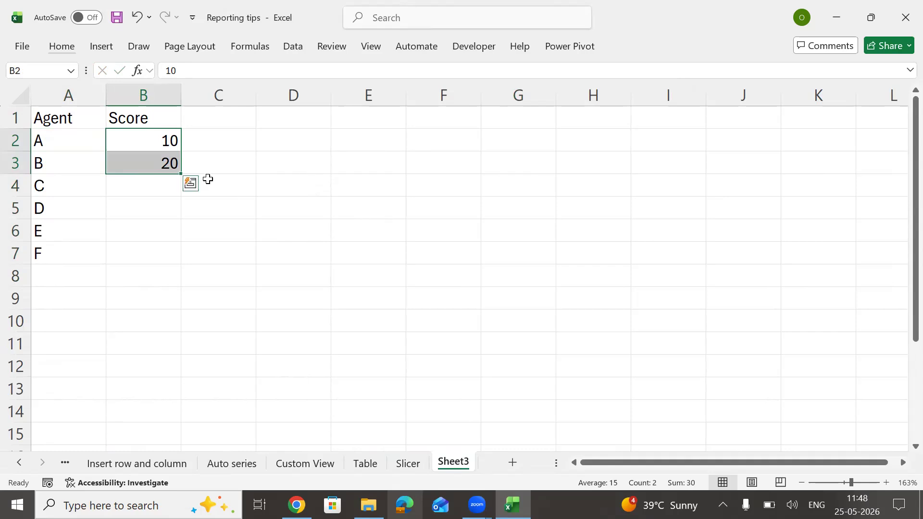
pyautogui.moveTo(179, 174); pyautogui.dragTo(178, 262)
# Step: Apply All Borders to the Agent/Score range A1:B7
pyautogui.moveTo(43, 114); pyautogui.dragTo(138, 256)
pyautogui.hotkey('alt', 'h')
pyautogui.press('b')
pyautogui.press('a')
pyautogui.press('Down')
pyautogui.press('Down')
pyautogui.press('Right')
pyautogui.press('alt')
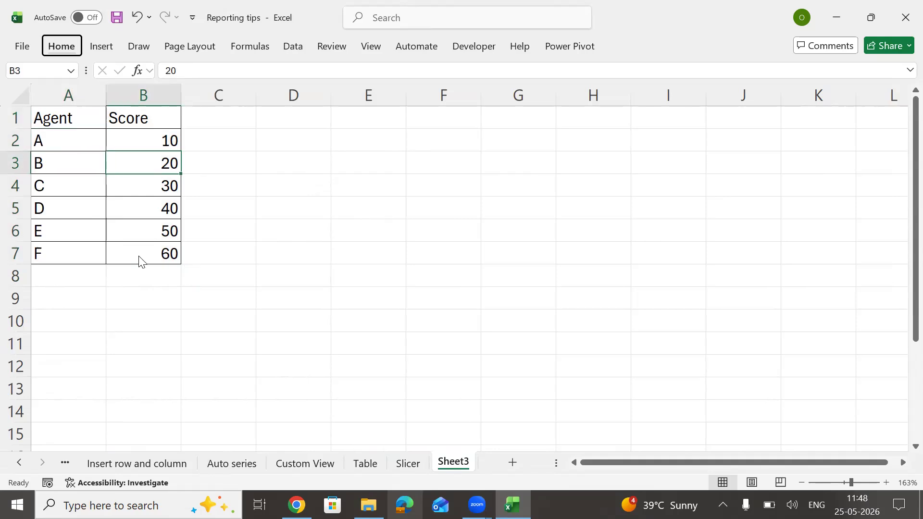
# Step: Create a PivotTable from A1:B7 on a new sheet, undo it, and return to Sheet3
pyautogui.press('n')
pyautogui.press('v')
pyautogui.press('t')
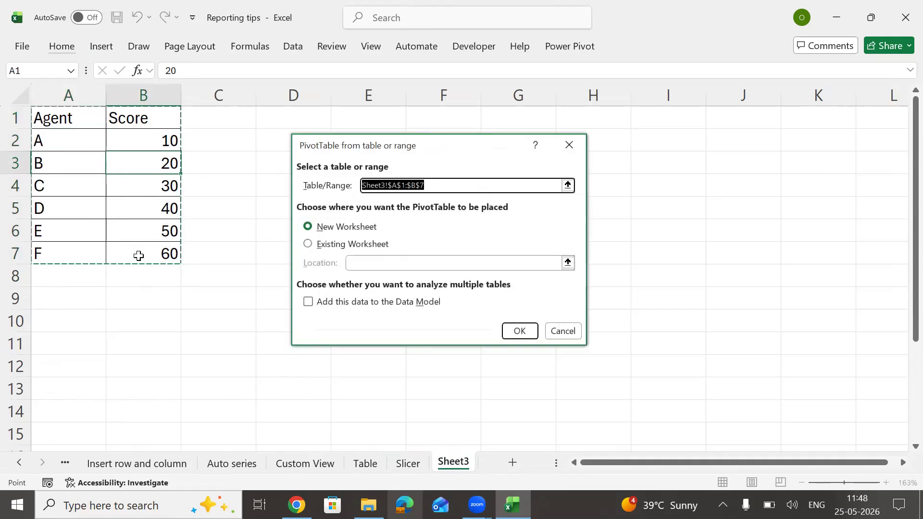
pyautogui.press('Return')
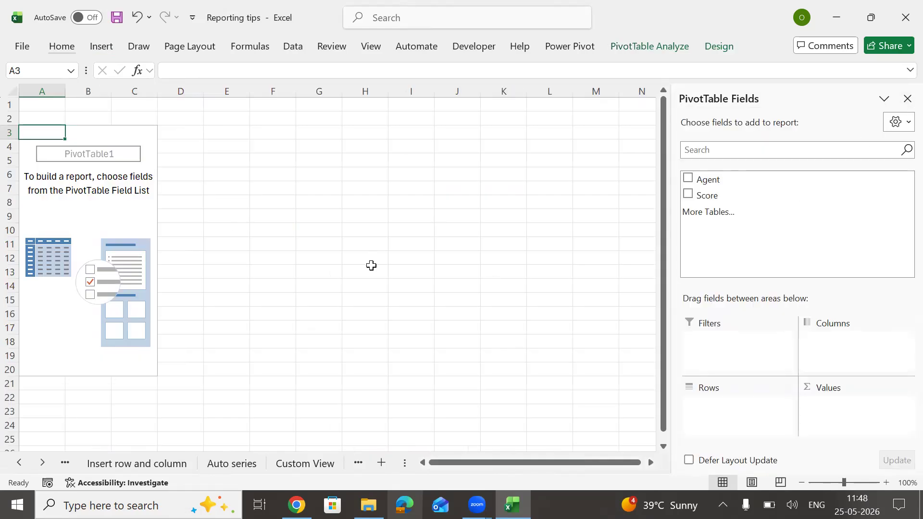
pyautogui.hotkey('ctrl', 'z')
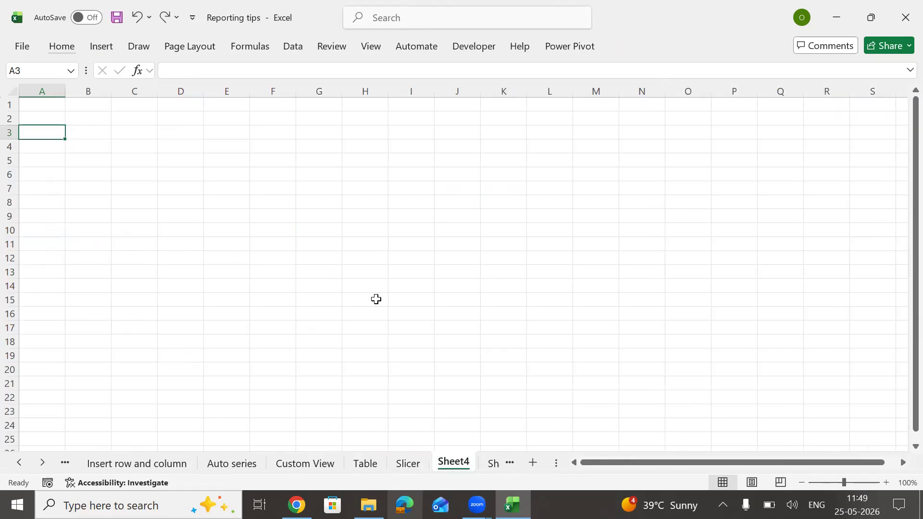
pyautogui.hotkey('ctrl', 'pagedown')
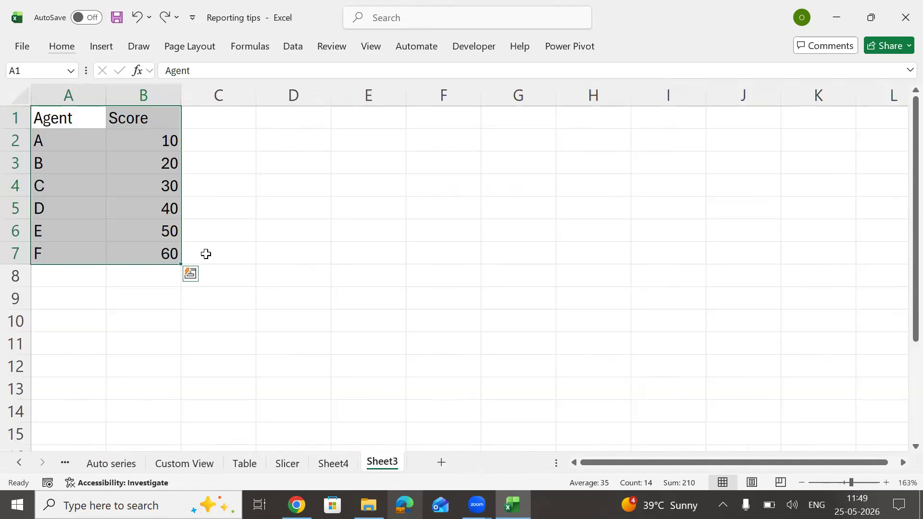
# Step: Discard a stray 'VT' entry in A1 and reopen the PivotTable dialog for A1:B7
pyautogui.press('alt')
pyautogui.press('Escape')
pyautogui.write('VT')
pyautogui.press('Escape')
pyautogui.press('alt')
pyautogui.press('n')
pyautogui.press('v')
pyautogui.press('t')
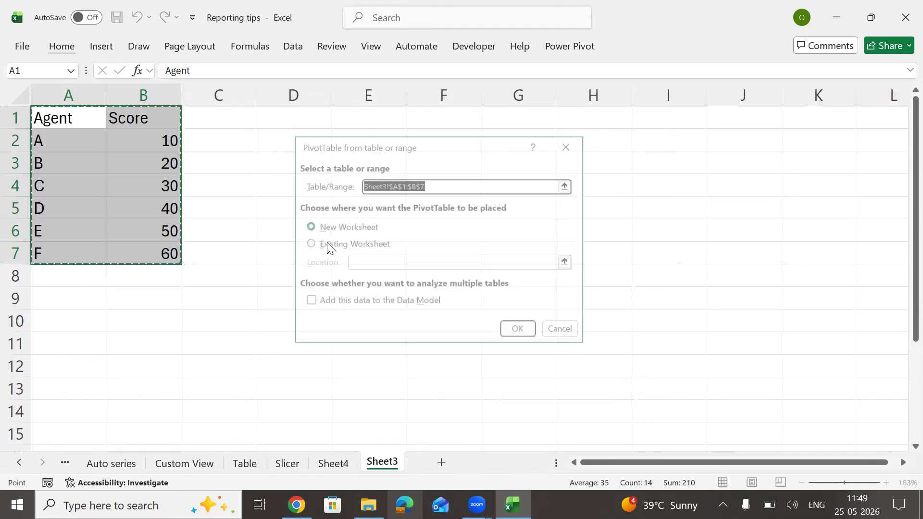
# Step: Place the PivotTable at E1 on Sheet3 with Agent in rows and Sum of Score as values
pyautogui.click(310, 244)
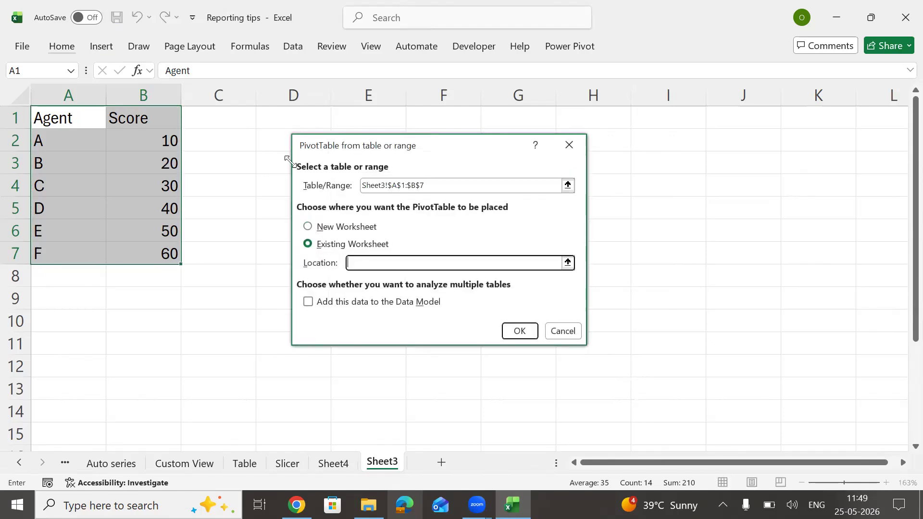
pyautogui.click(375, 126)
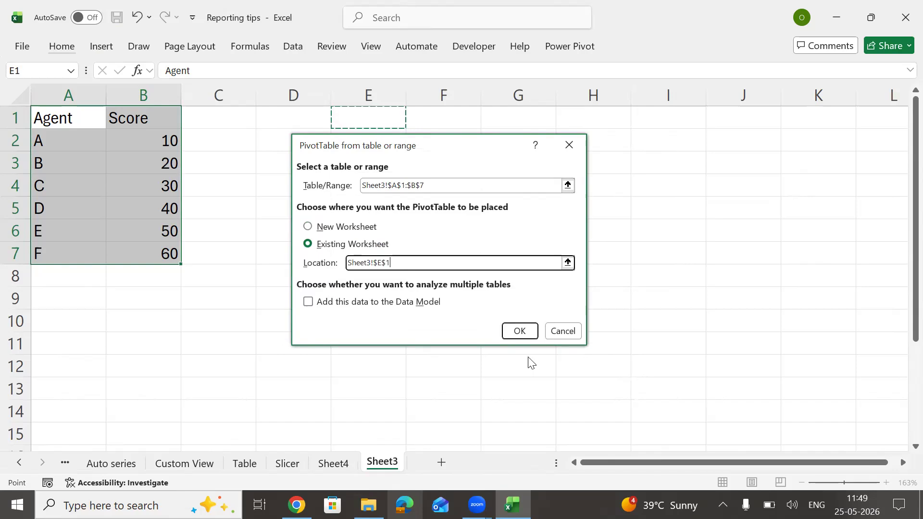
pyautogui.click(522, 331)
pyautogui.moveTo(709, 180); pyautogui.dragTo(708, 406)
pyautogui.moveTo(714, 198); pyautogui.dragTo(855, 416)
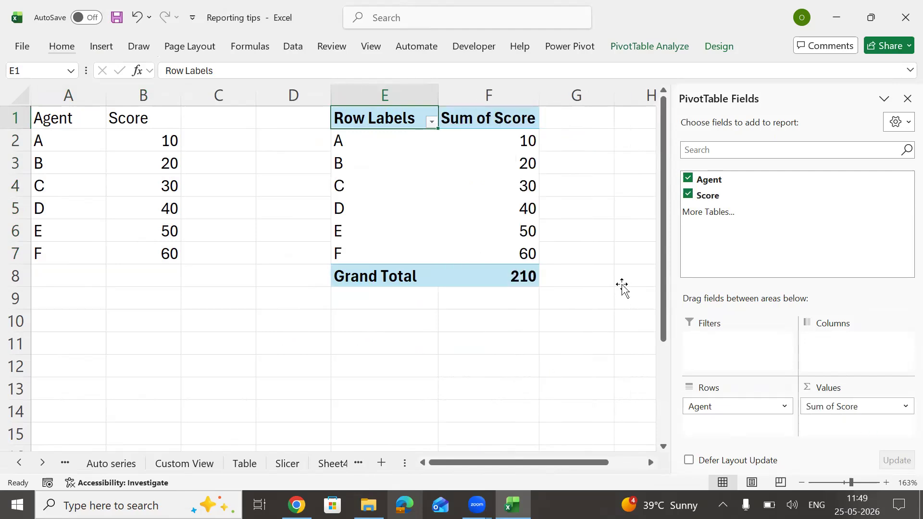
pyautogui.click(620, 286)
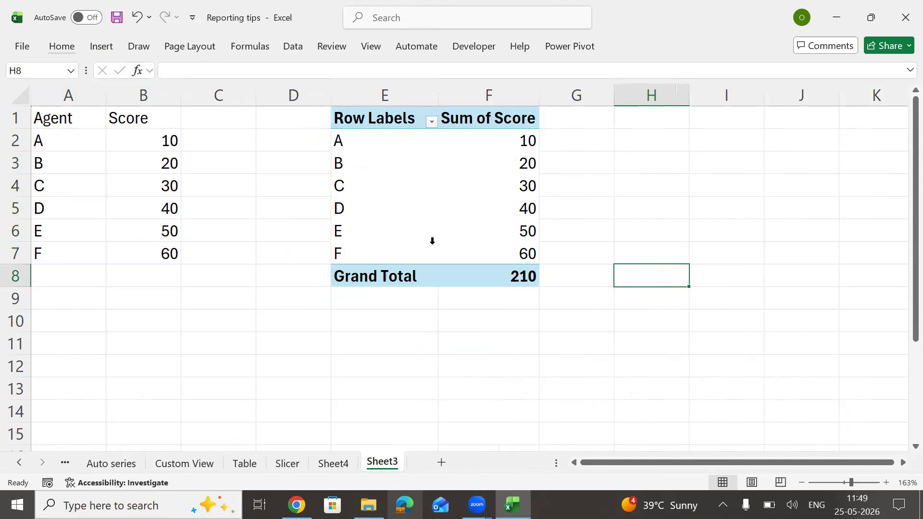
# Step: Enter agents G through M in A8:A14 below agent F
pyautogui.click(63, 281)
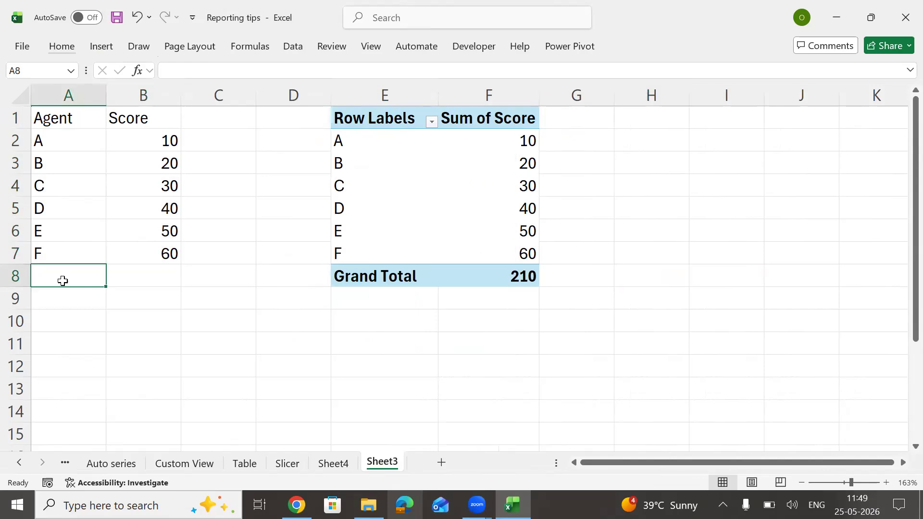
pyautogui.write('g')
pyautogui.press('BackSpace')
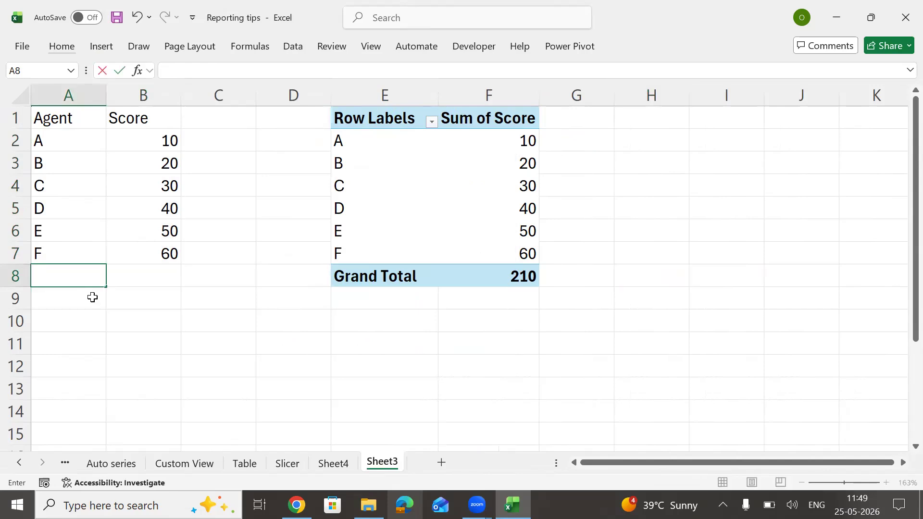
pyautogui.write('G')
pyautogui.press('Return')
pyautogui.write('H')
pyautogui.press('Escape')
pyautogui.press('Return')
pyautogui.write('I\\')
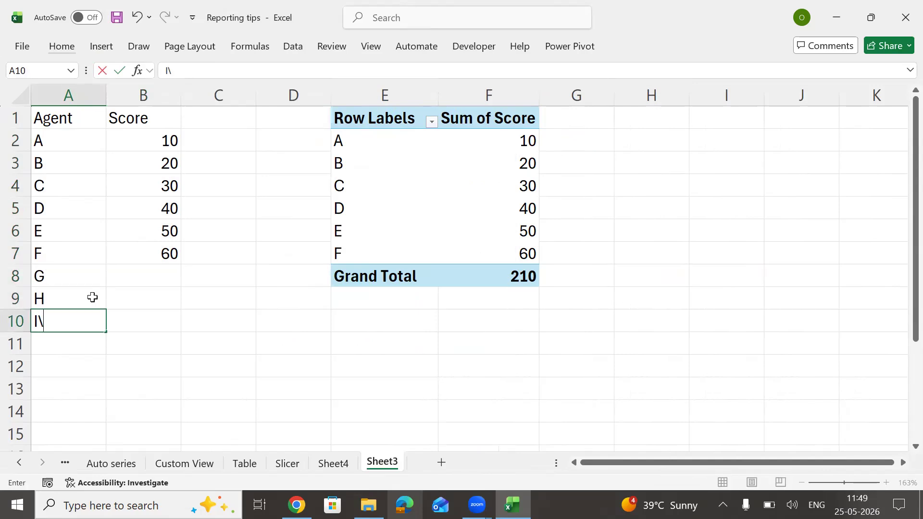
pyautogui.press('BackSpace')
pyautogui.press('Return')
pyautogui.write('J')
pyautogui.press('Return')
pyautogui.write('K')
pyautogui.press('Return')
pyautogui.write('L')
pyautogui.press('Return')
pyautogui.write('M')
pyautogui.press('Up')
pyautogui.press('Up')
pyautogui.press('Up')
pyautogui.press('Up')
# Step: Fill scores 70–130 down to row 14 from the 50/60 pattern and refresh the pivot
pyautogui.press('Up')
pyautogui.press('Up')
pyautogui.press('Up')
pyautogui.press('Right')
pyautogui.press('Up')
pyautogui.press('Down')
pyautogui.press('Up')
pyautogui.hotkey('shift', 'Down')
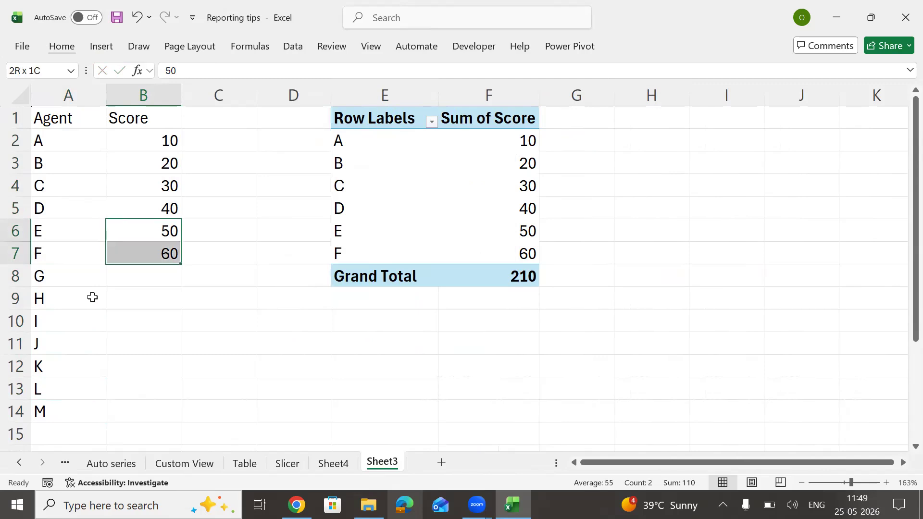
pyautogui.doubleClick(177, 264)
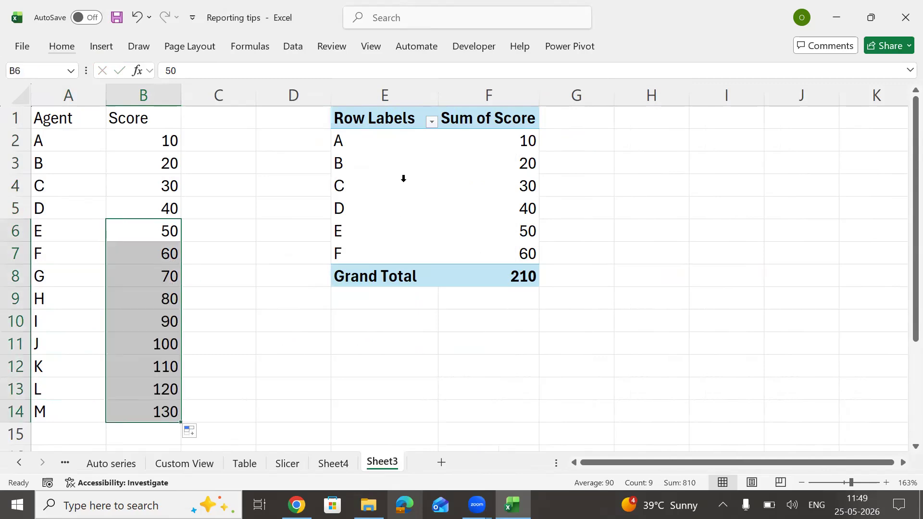
pyautogui.rightClick(408, 196)
pyautogui.click(444, 214)
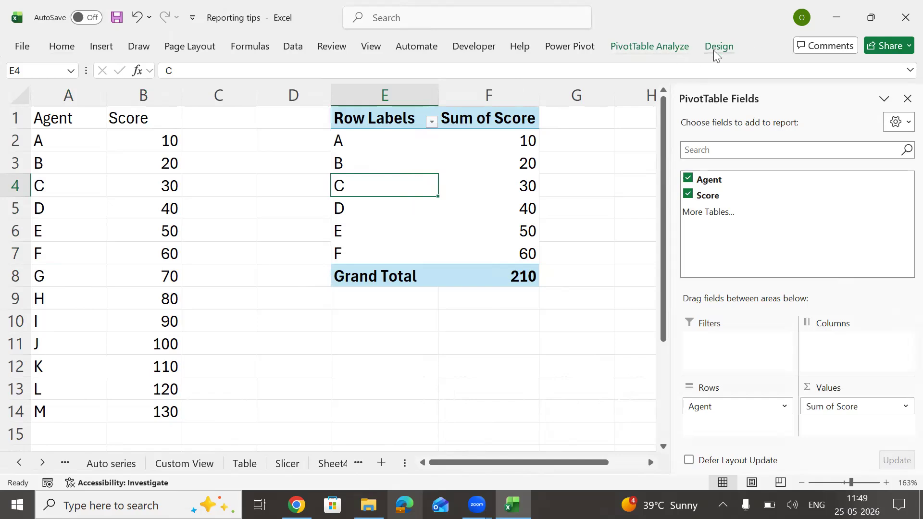
# Step: Open the pivot's Change Data Source dialog and close it unchanged
pyautogui.click(654, 46)
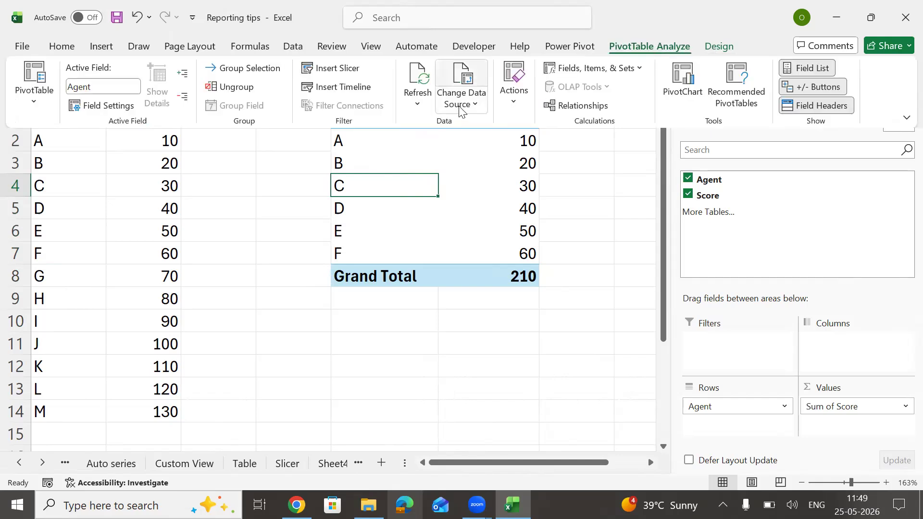
pyautogui.click(465, 77)
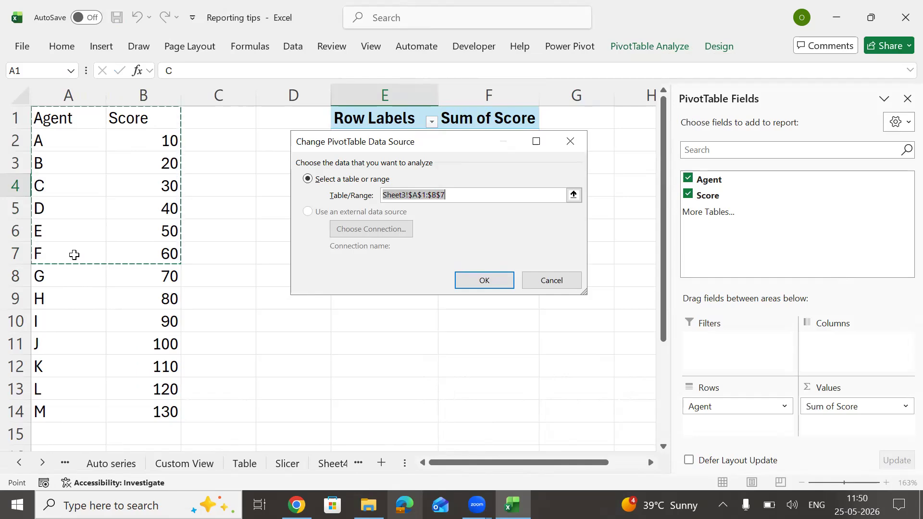
pyautogui.press('BackSpace')
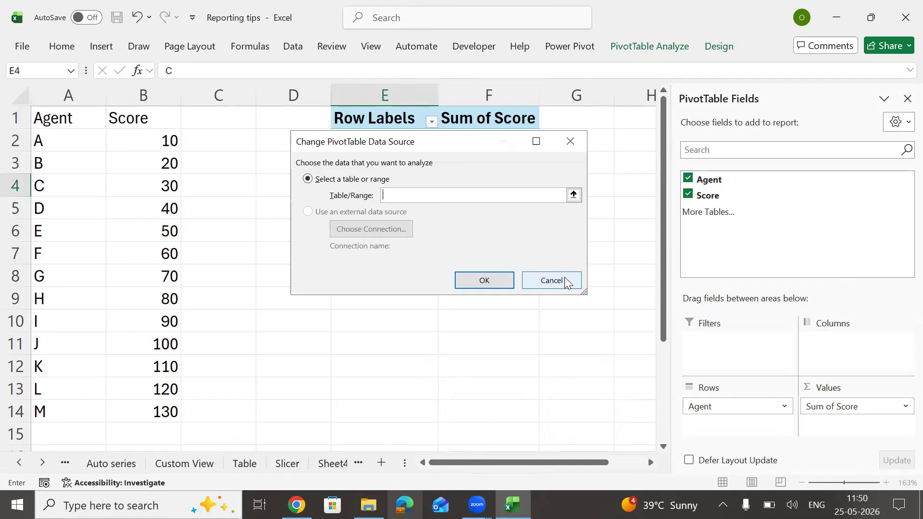
pyautogui.click(483, 280)
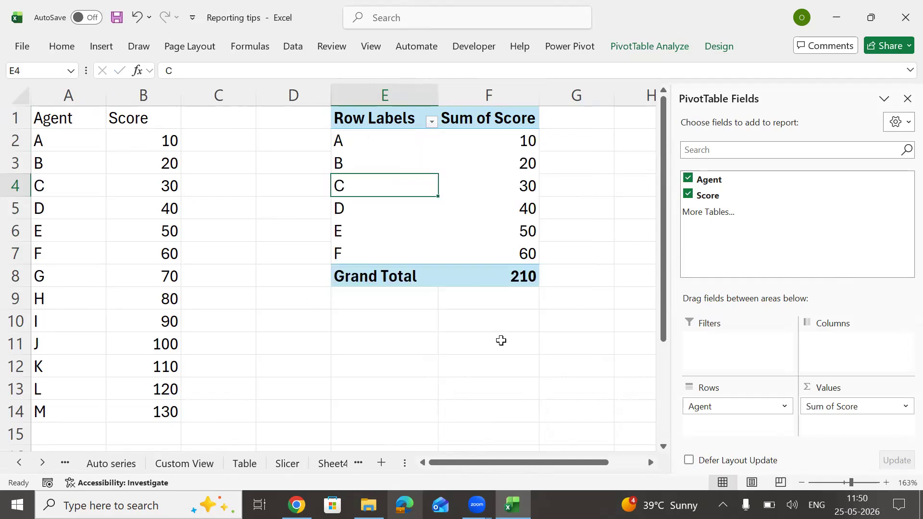
# Step: Clear the added G–M rows and format A1:B7 as an Excel table with Ctrl+T
pyautogui.click(235, 259)
pyautogui.click(85, 193)
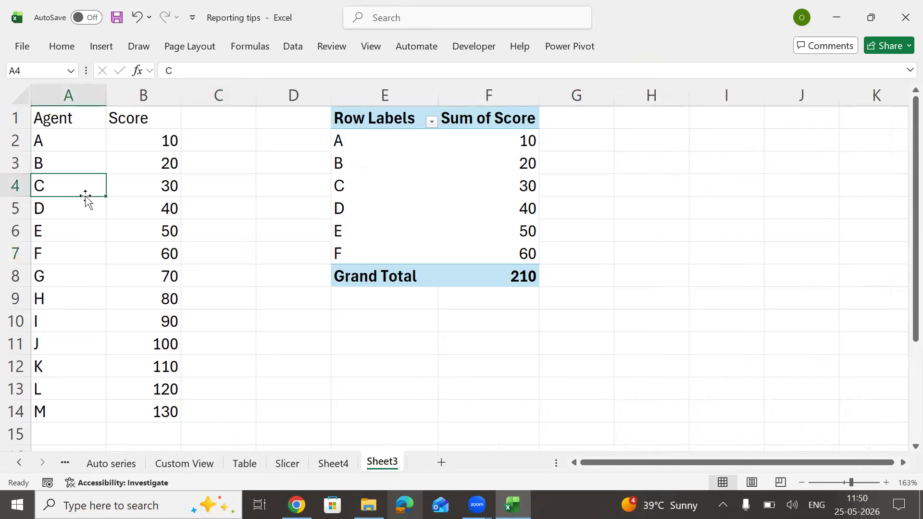
pyautogui.click(62, 270)
pyautogui.hotkey('shift', 'Right')
pyautogui.hotkey('ctrl', 'shift', 'Down')
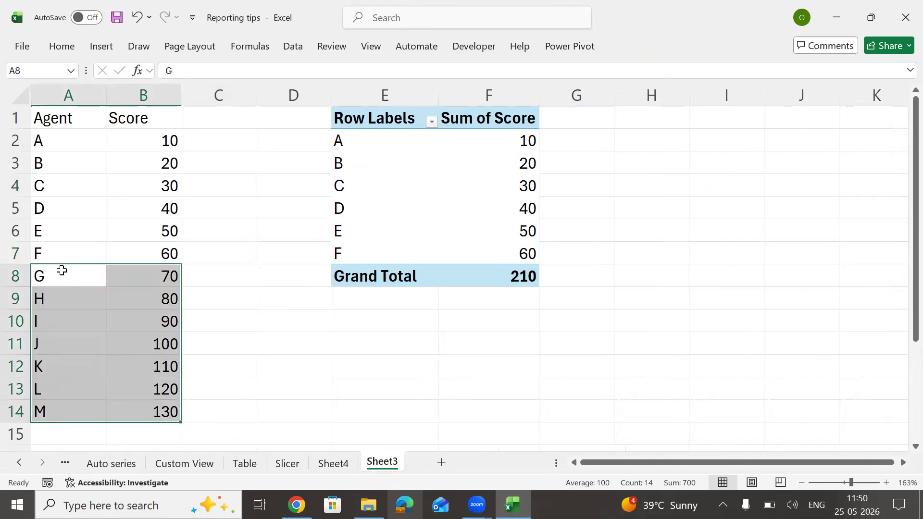
pyautogui.press('Delete')
pyautogui.press('Up')
pyautogui.press('Up')
pyautogui.press('Up')
pyautogui.press('Up')
pyautogui.hotkey('ctrl', 't')
pyautogui.press('Return')
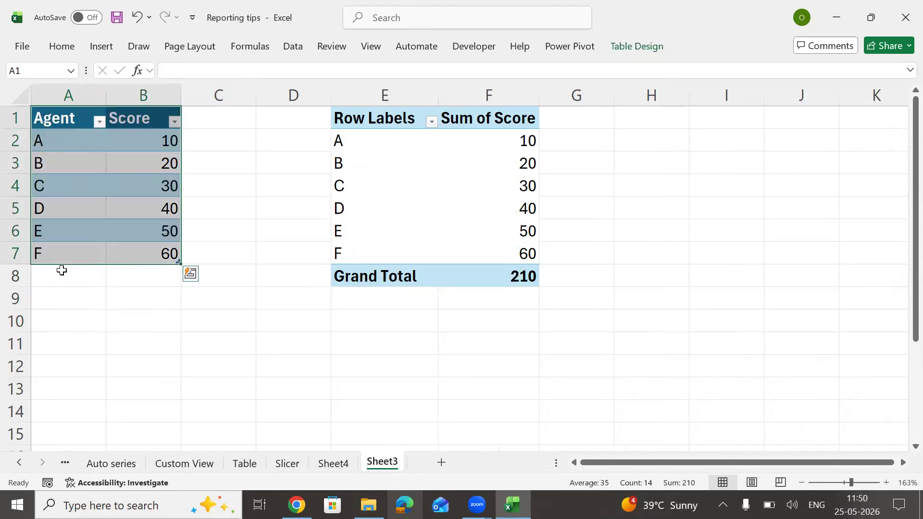
# Step: Reopen and cancel the data source dialog, then check the new table's name, Table5
pyautogui.click(383, 179)
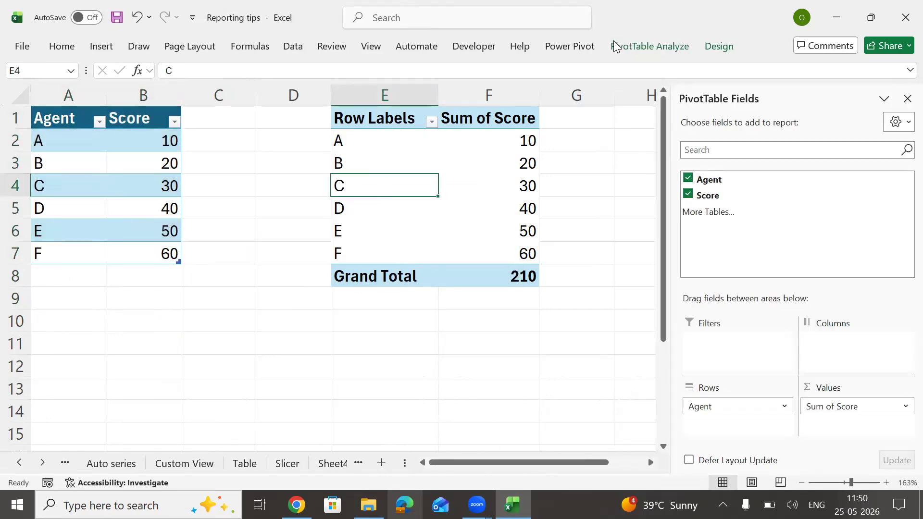
pyautogui.click(662, 47)
pyautogui.click(464, 76)
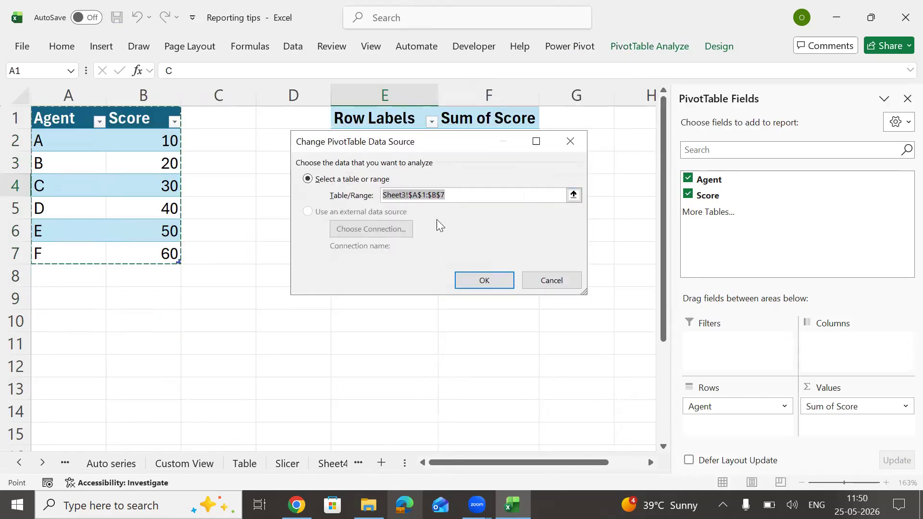
pyautogui.press('BackSpace')
pyautogui.press('Escape')
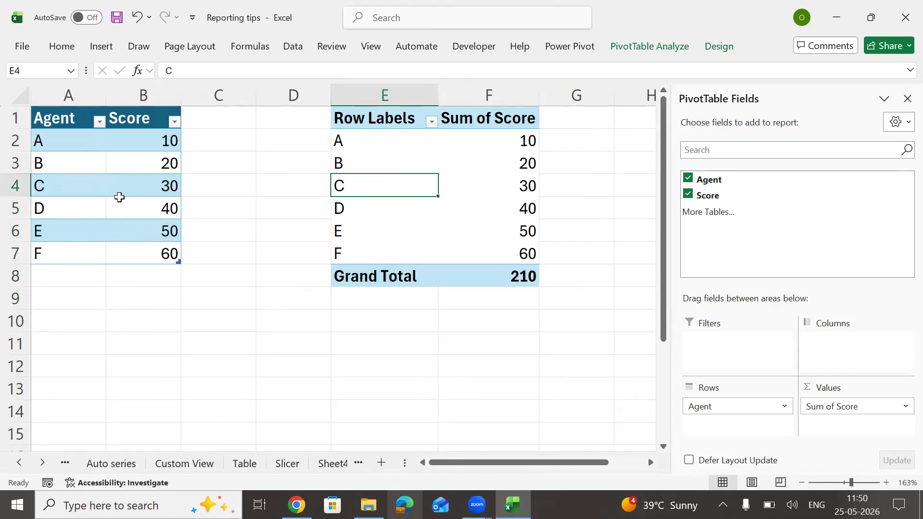
pyautogui.moveTo(56, 123); pyautogui.dragTo(144, 231)
pyautogui.click(138, 187)
pyautogui.moveTo(71, 144); pyautogui.dragTo(177, 254)
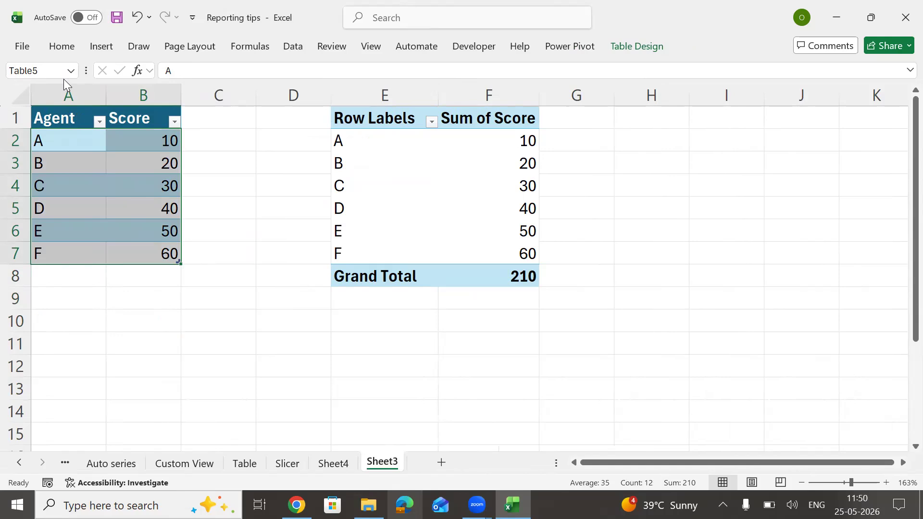
# Step: Set the pivot's data source to Table5
pyautogui.click(410, 176)
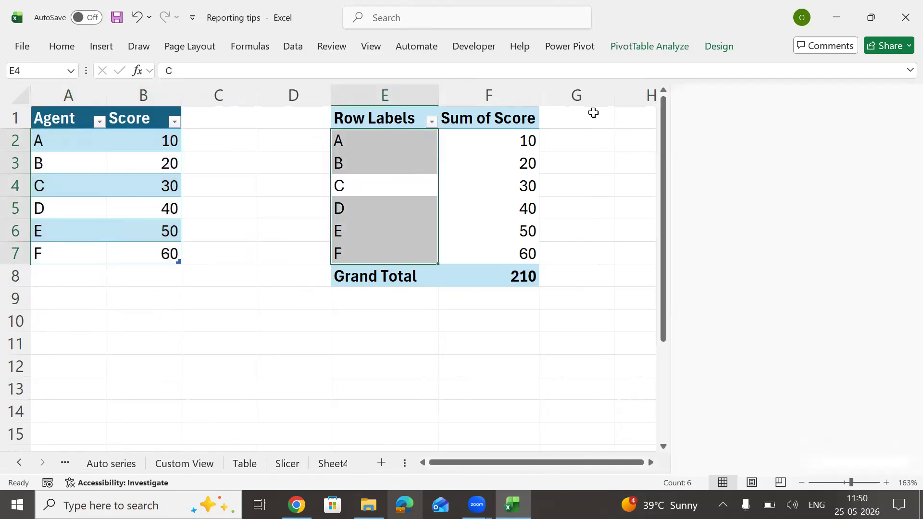
pyautogui.click(674, 49)
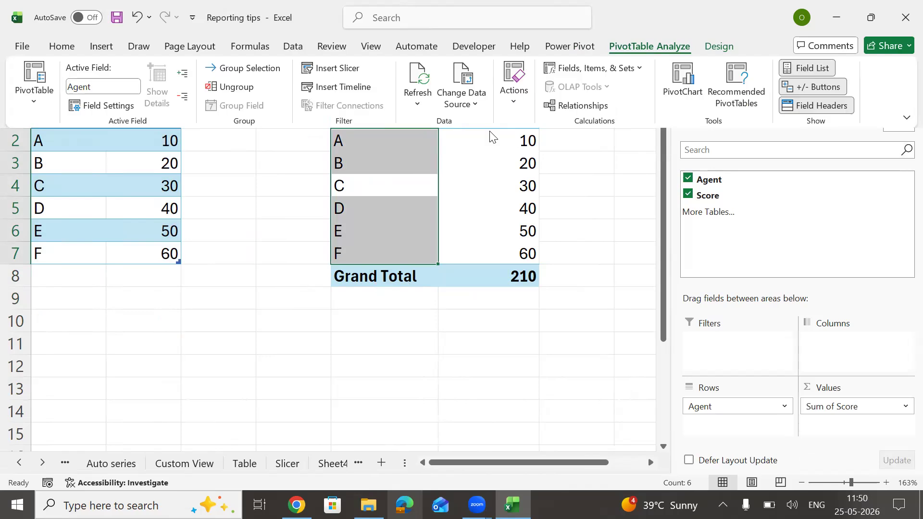
pyautogui.click(465, 77)
pyautogui.press('BackSpace')
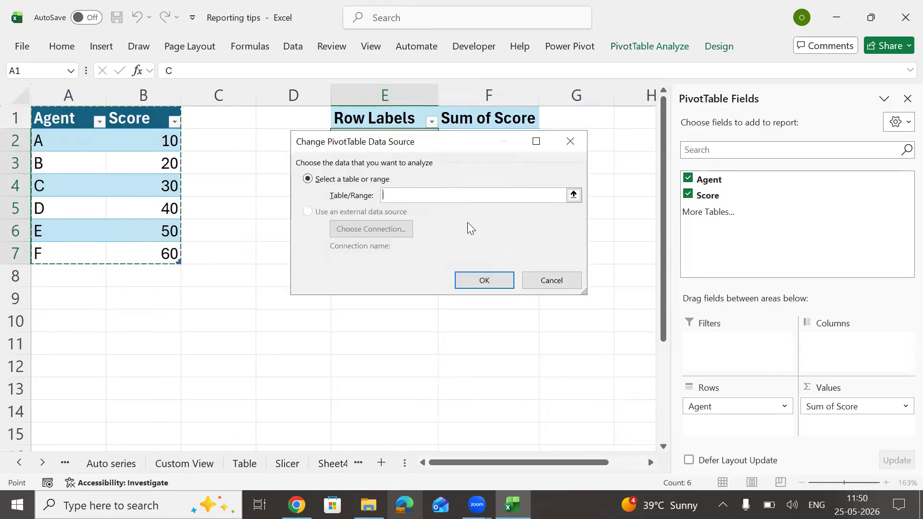
pyautogui.write('table5')
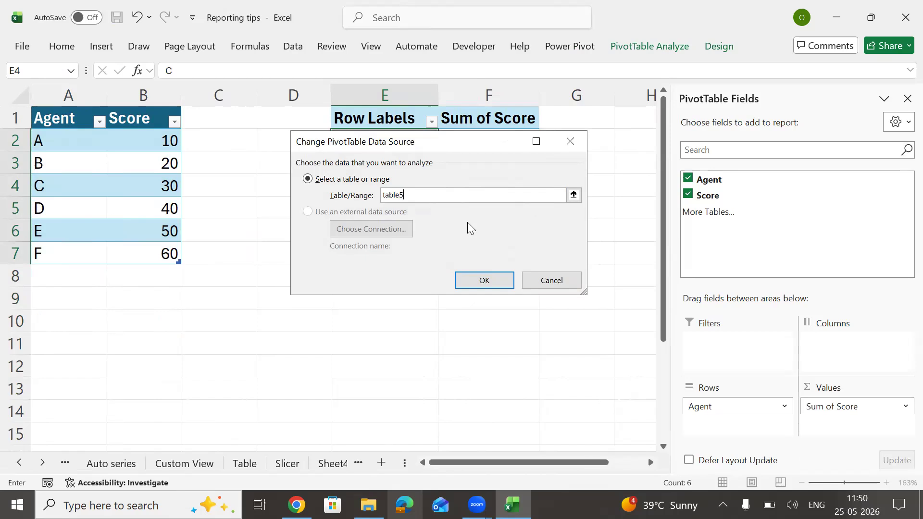
pyautogui.click(483, 280)
pyautogui.click(479, 226)
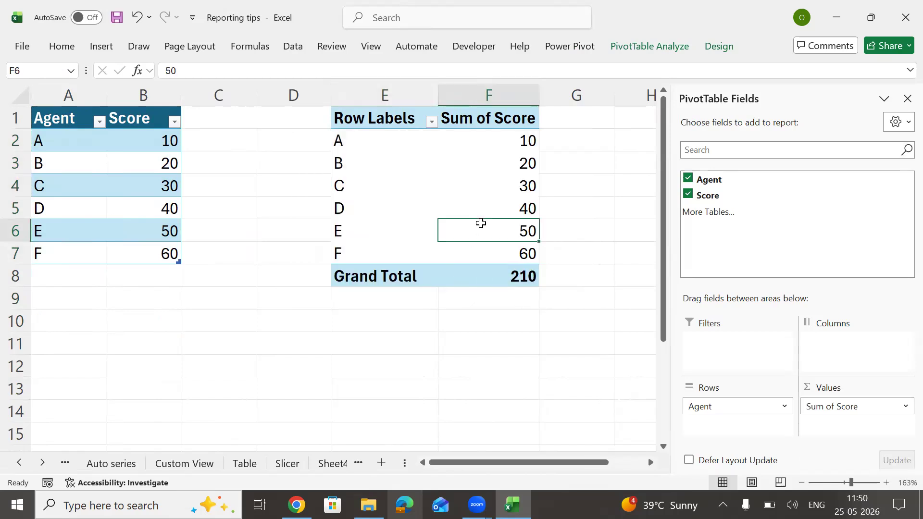
pyautogui.click(86, 275)
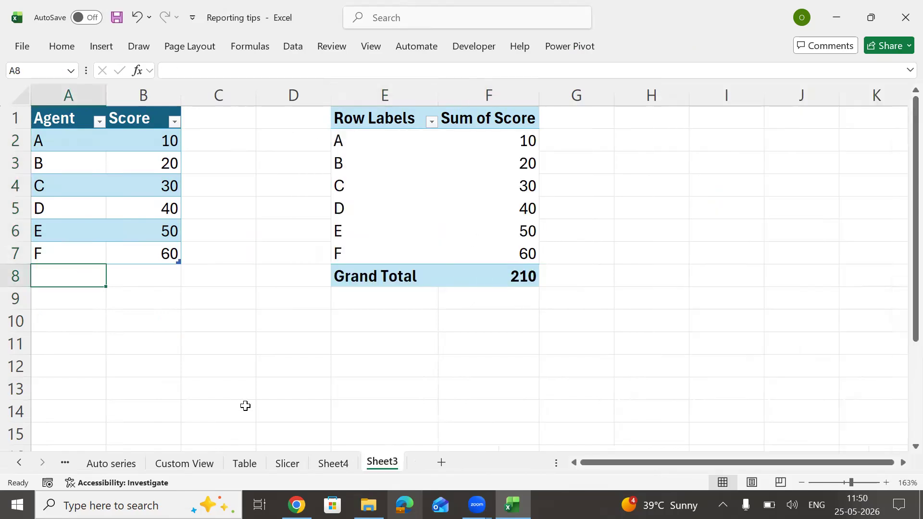
# Step: Type agents G through N below the data, extending Table5
pyautogui.write('G')
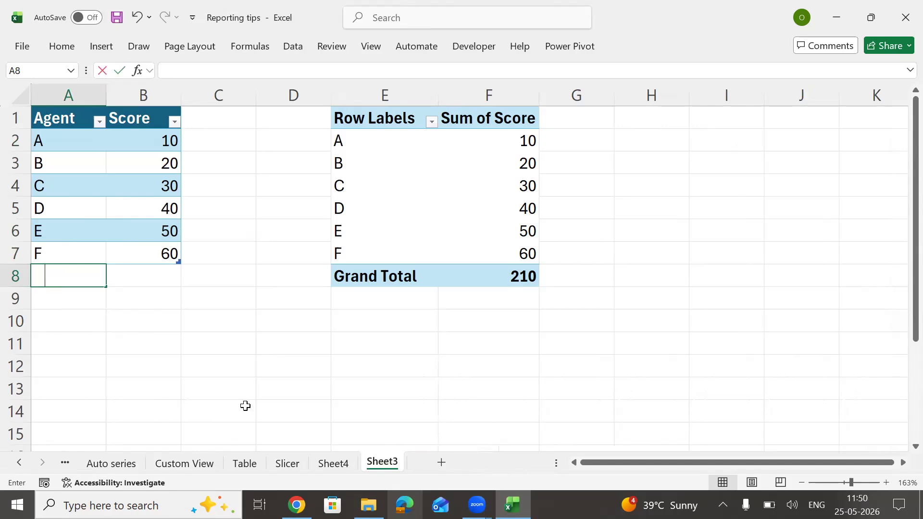
pyautogui.press('Return')
pyautogui.write('H')
pyautogui.press('Return')
pyautogui.write('I')
pyautogui.press('Return')
pyautogui.write('J K')
pyautogui.press('Return')
pyautogui.write('L')
pyautogui.press('Return')
pyautogui.write('M')
pyautogui.press('Return')
pyautogui.write('N')
pyautogui.press('Return')
# Step: Fill scores 70–140 down from the 50/60 pattern and refresh the pivot
pyautogui.press('Up')
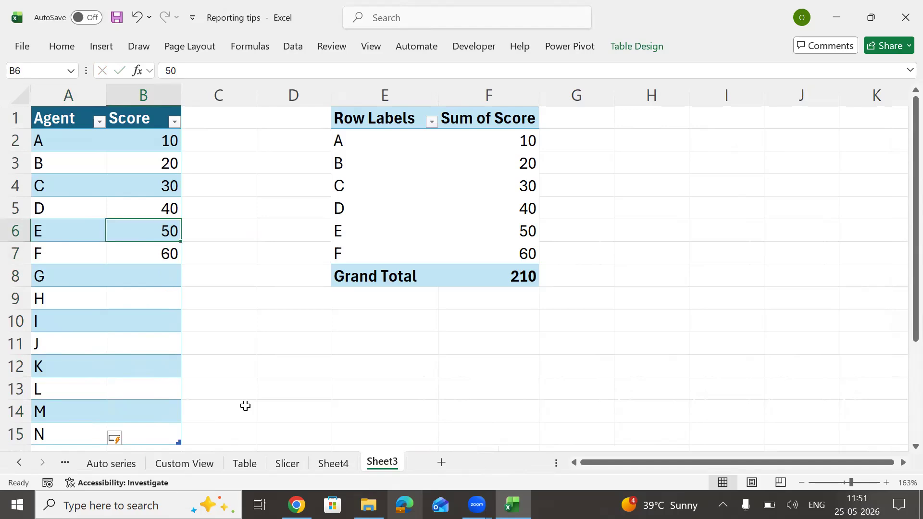
pyautogui.hotkey('shift', 'Down')
pyautogui.click(176, 261)
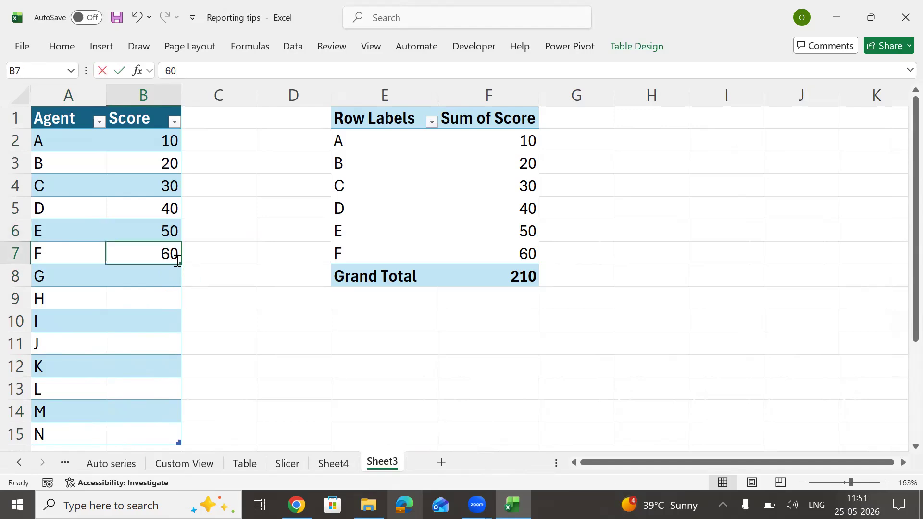
pyautogui.moveTo(170, 229); pyautogui.dragTo(180, 265)
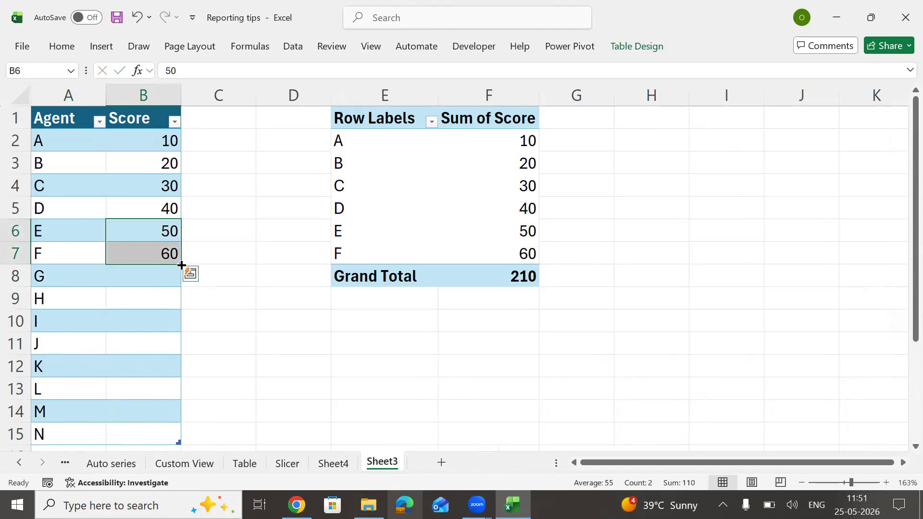
pyautogui.doubleClick(181, 264)
pyautogui.click(124, 255)
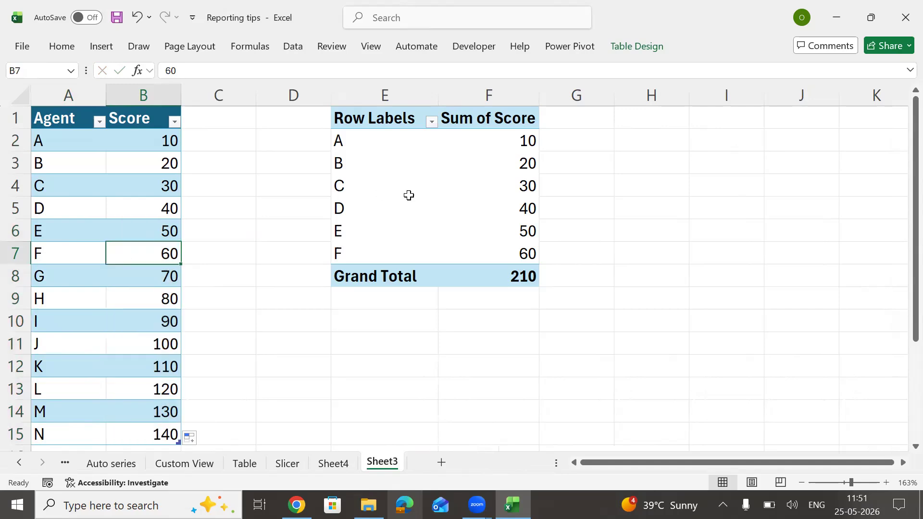
pyautogui.rightClick(409, 196)
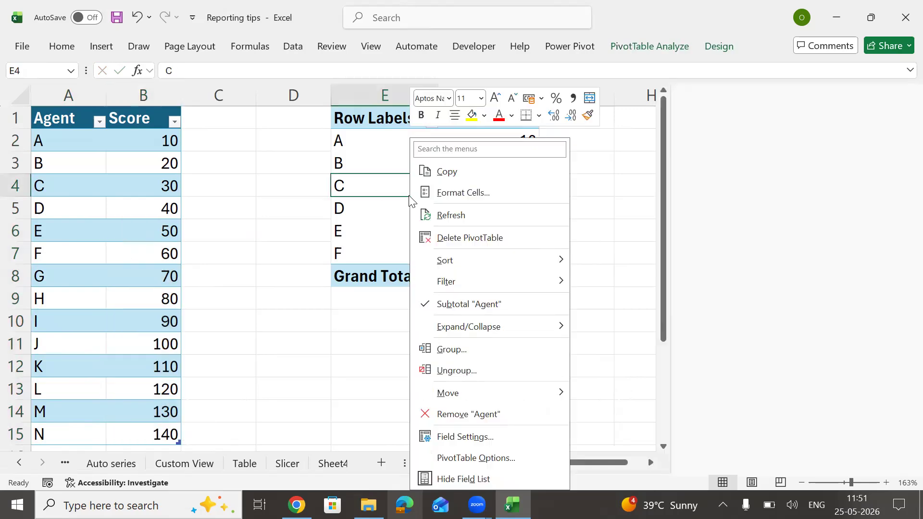
pyautogui.click(459, 217)
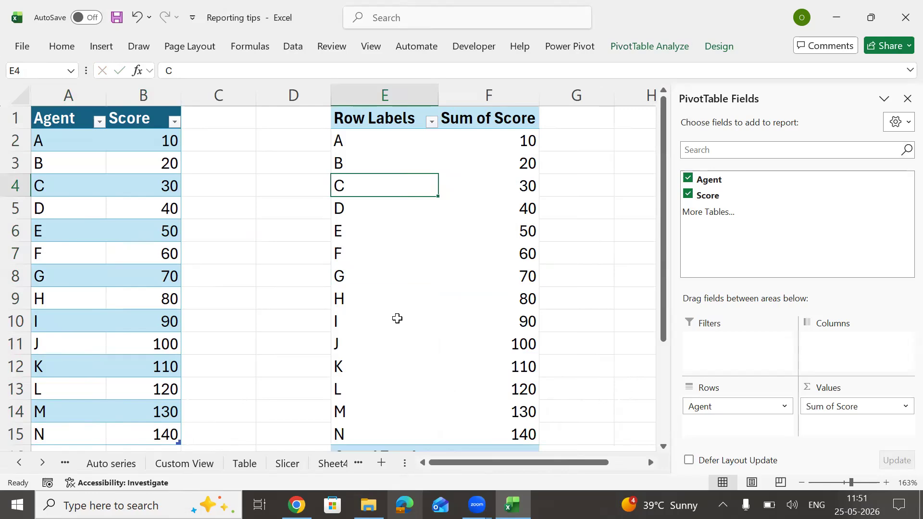
# Step: Check the source rows H–N against the refreshed pivot listing A–N
pyautogui.moveTo(74, 226); pyautogui.dragTo(139, 356)
pyautogui.click(60, 303)
pyautogui.hotkey('ctrl', 'shift', 'Down')
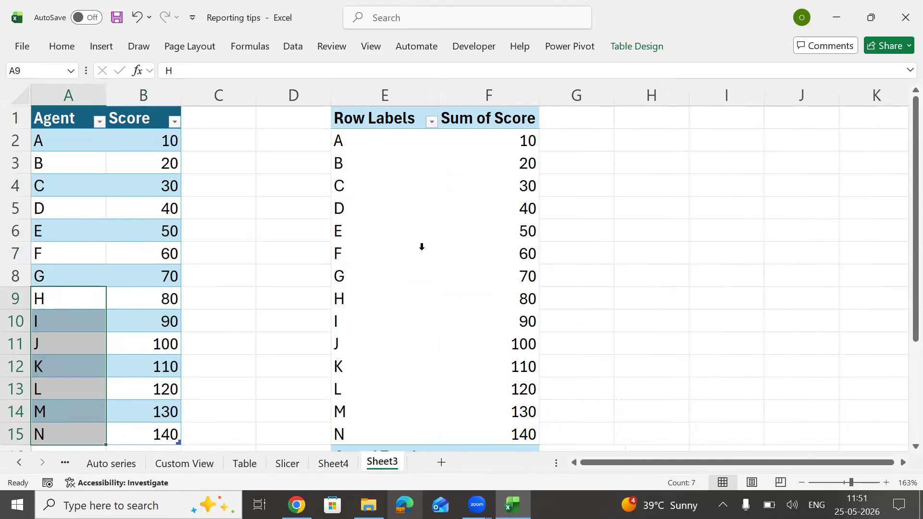
pyautogui.click(373, 237)
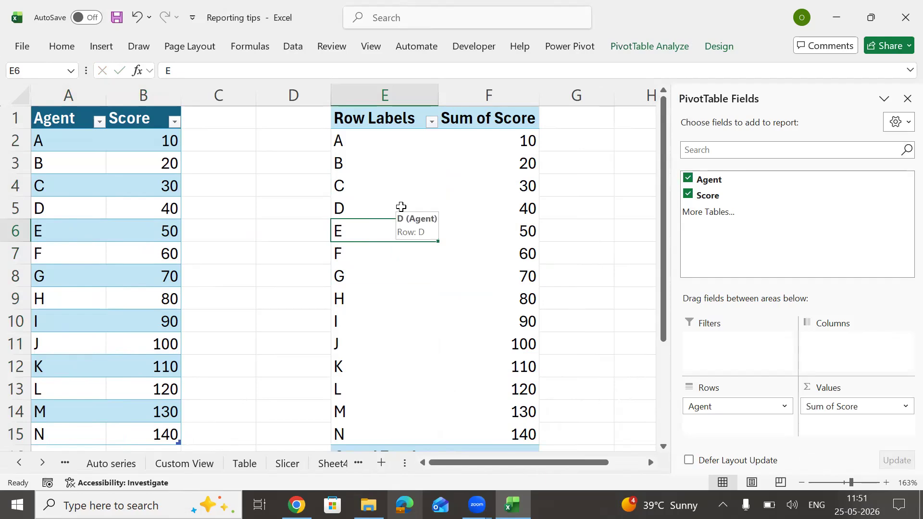
# Step: Delete the empty Sheet4 using Alt+H+D+S
pyautogui.click(334, 466)
pyautogui.click(334, 467)
pyautogui.doubleClick(265, 464)
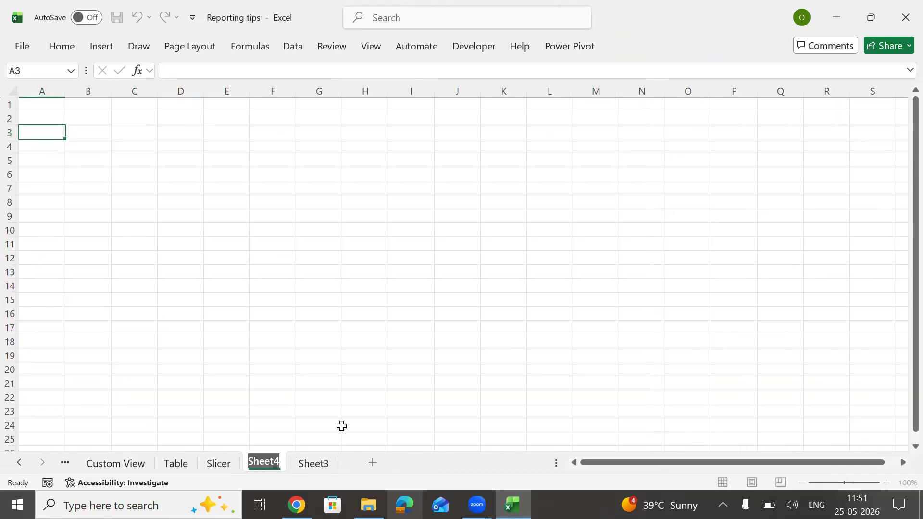
pyautogui.press('Return')
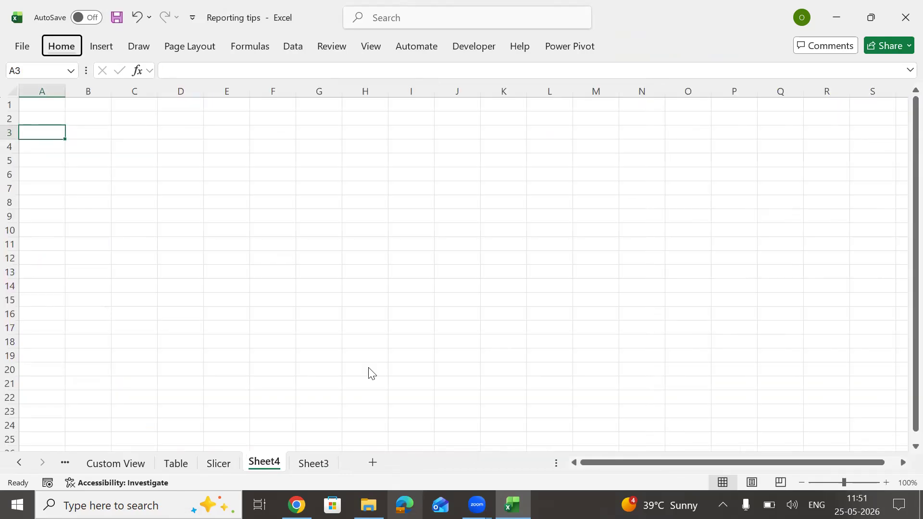
pyautogui.press('h')
pyautogui.press('d')
pyautogui.press('s')
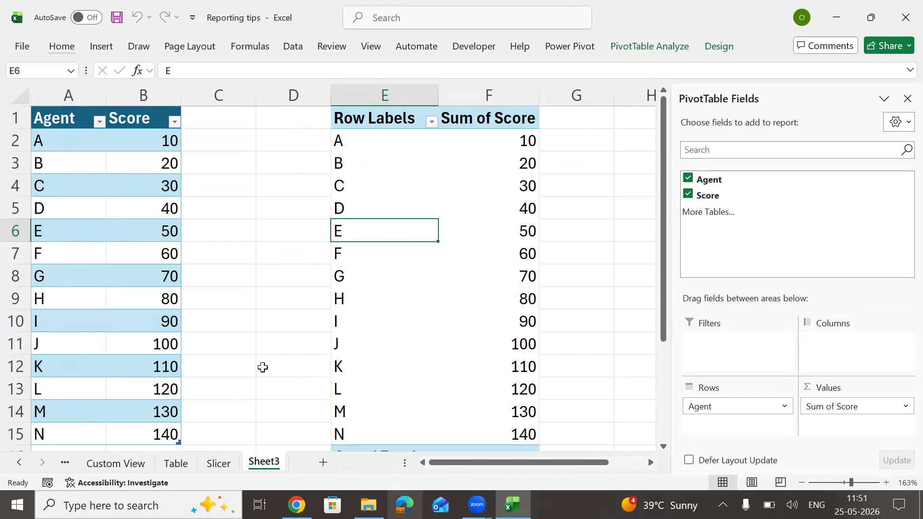
# Step: Rename Sheet3 to Table-2 and move it right after the Table sheet
pyautogui.hotkey('alt', 'h')
pyautogui.press('o')
pyautogui.press('r')
pyautogui.press('BackSpace')
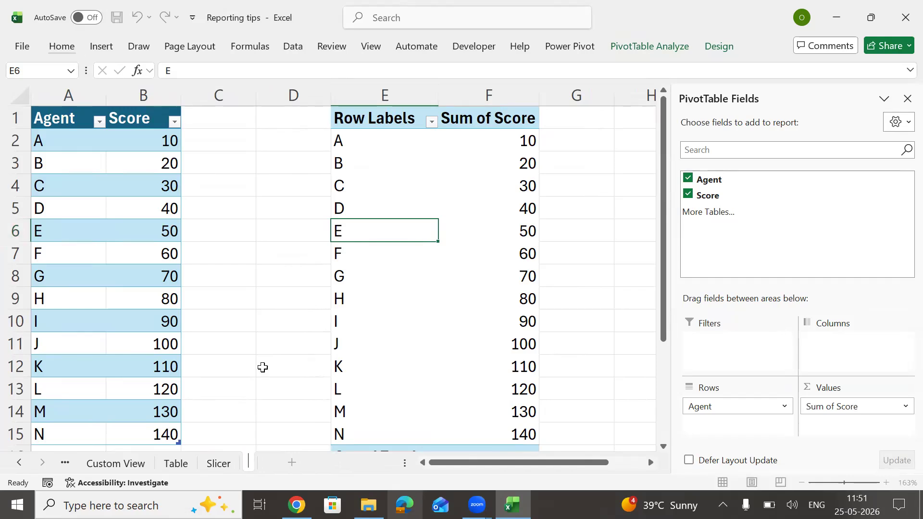
pyautogui.write('Table')
pyautogui.press('BackSpace')
pyautogui.press('BackSpace')
pyautogui.press('BackSpace')
pyautogui.press('BackSpace')
pyautogui.press('BackSpace')
pyautogui.write('Ta')
pyautogui.press('BackSpace')
pyautogui.press('BackSpace')
pyautogui.write('Table')
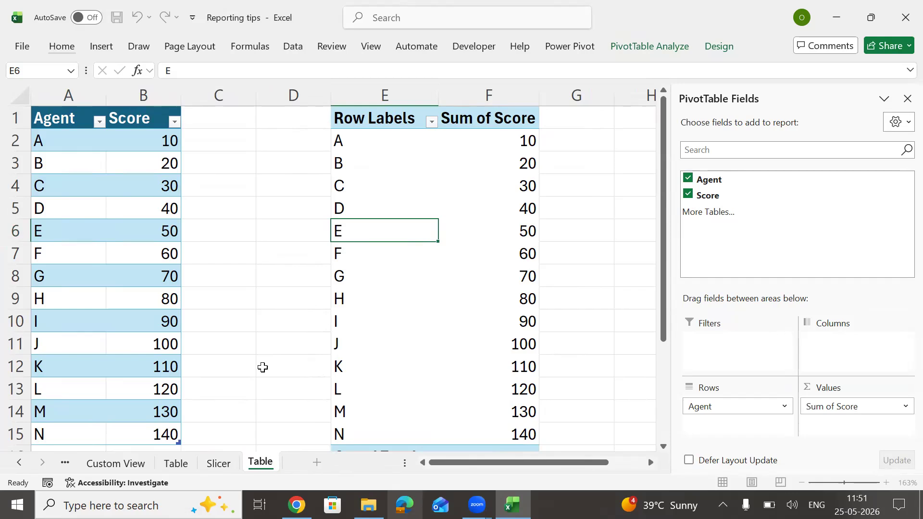
pyautogui.write('-2')
pyautogui.click(260, 387)
pyautogui.moveTo(249, 469); pyautogui.dragTo(208, 465)
# Step: Look over the Slicer sheet, then go back to the Summary Sheet
pyautogui.click(277, 463)
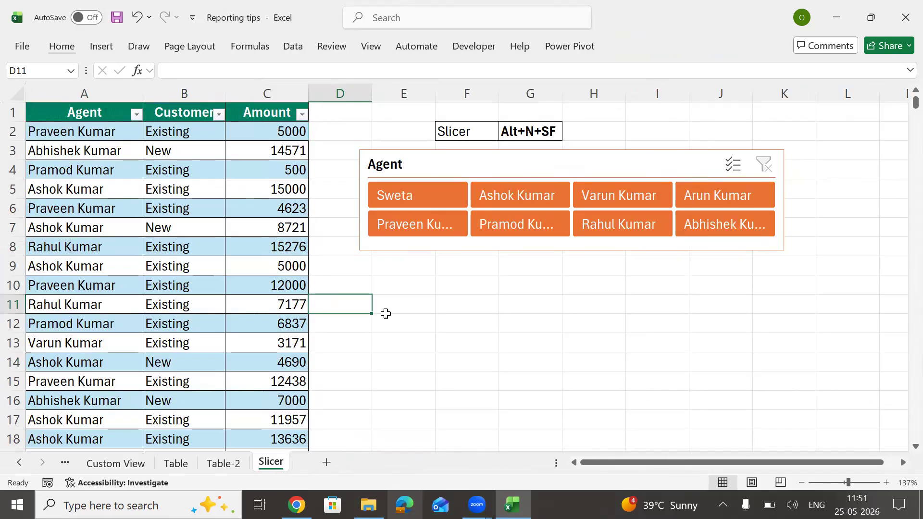
pyautogui.click(464, 319)
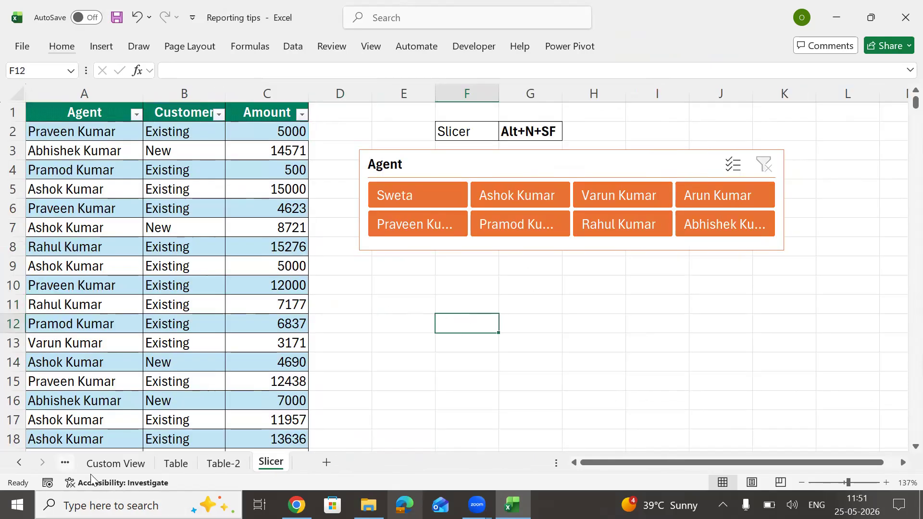
pyautogui.click(66, 463)
pyautogui.hotkey('ctrl', 'pageup')
pyautogui.hotkey('ctrl', 'pageup')
pyautogui.hotkey('ctrl', 'pageup')
pyautogui.hotkey('ctrl', 'pageup')
pyautogui.hotkey('ctrl', 'pageup')
pyautogui.hotkey('ctrl', 'pageup')
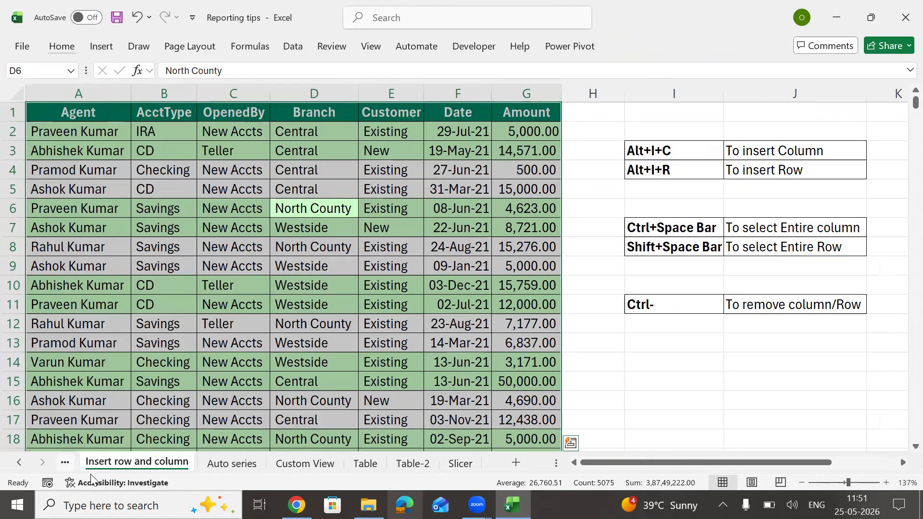
pyautogui.hotkey('ctrl', 'pageup')
pyautogui.hotkey('ctrl', 'pageup')
pyautogui.hotkey('ctrl', 'pageup')
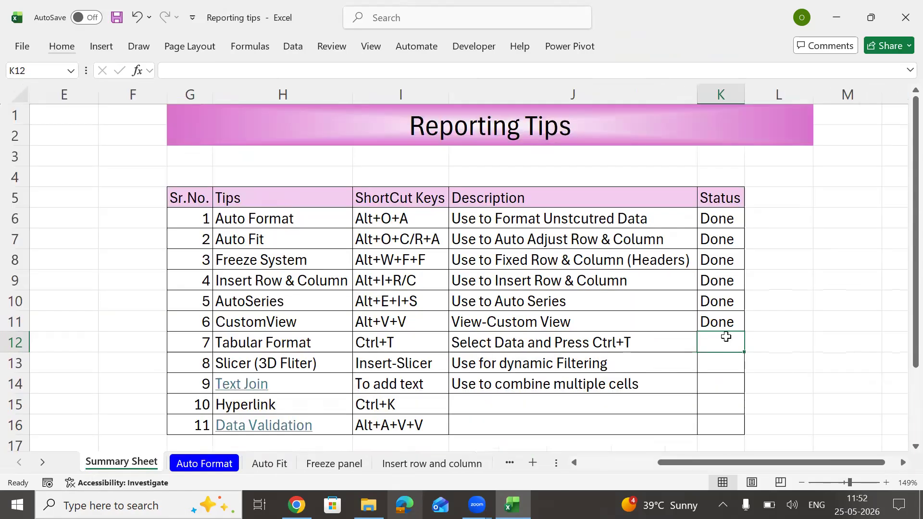
# Step: Mark Tabular Format and Slicer as Done in the Status column
pyautogui.write('Done')
pyautogui.press('Return')
pyautogui.press('Left')
pyautogui.press('Left')
pyautogui.press('Right')
pyautogui.press('Right')
pyautogui.write('Don')
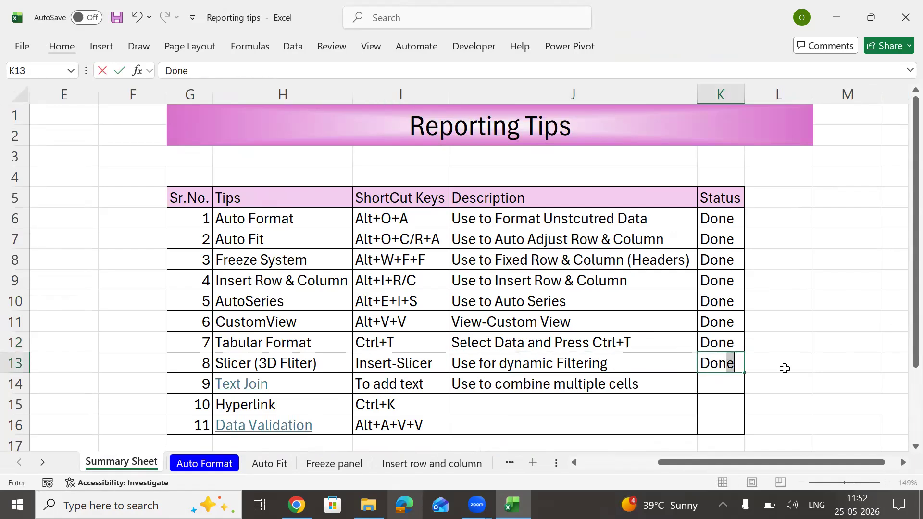
pyautogui.press('Return')
# Step: Set Text Join's status to Pending and AutoFit the Status column
pyautogui.press('Left')
pyautogui.press('Left')
pyautogui.press('Left')
pyautogui.press('Left')
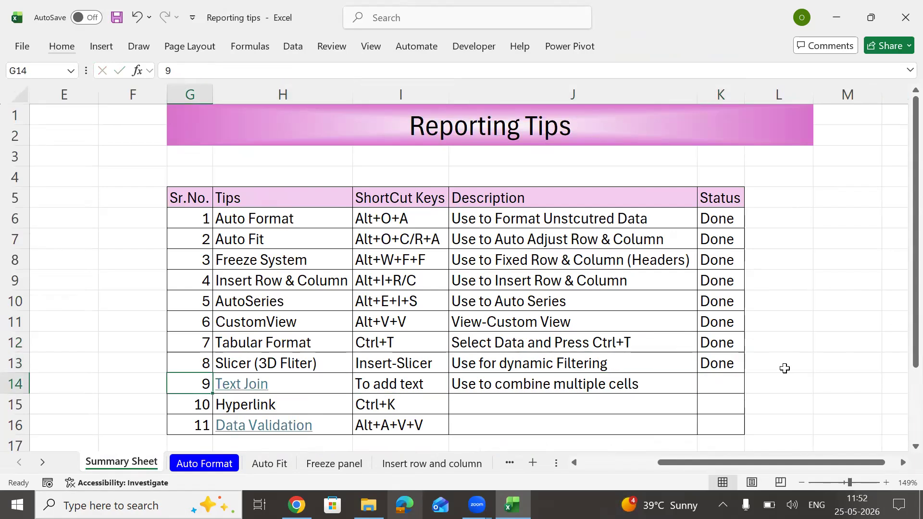
pyautogui.hotkey('shift', 'Down')
pyautogui.hotkey('shift', 'Down')
pyautogui.hotkey('shift', 'Right')
pyautogui.hotkey('shift', 'Right')
pyautogui.hotkey('shift', 'Right')
pyautogui.hotkey('shift', 'Right')
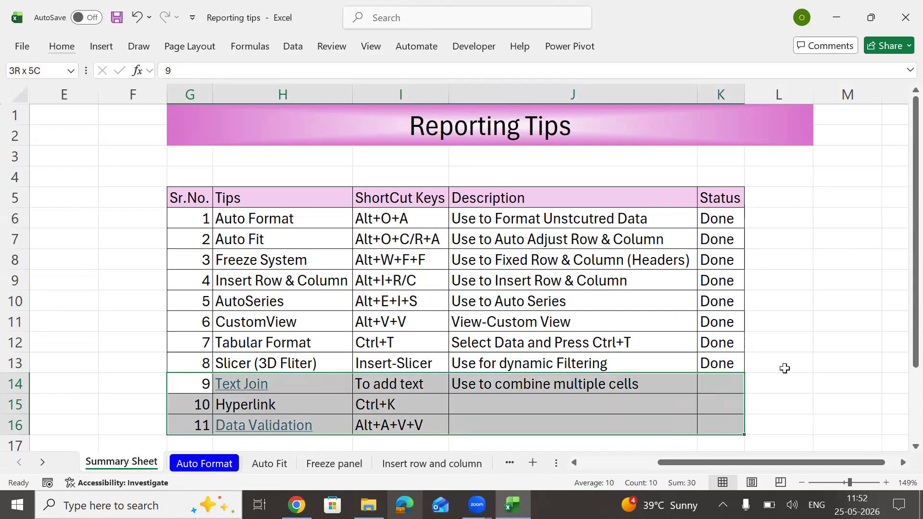
pyautogui.press('Right')
pyautogui.press('Right')
pyautogui.press('Right')
pyautogui.press('Right')
pyautogui.write('Homr')
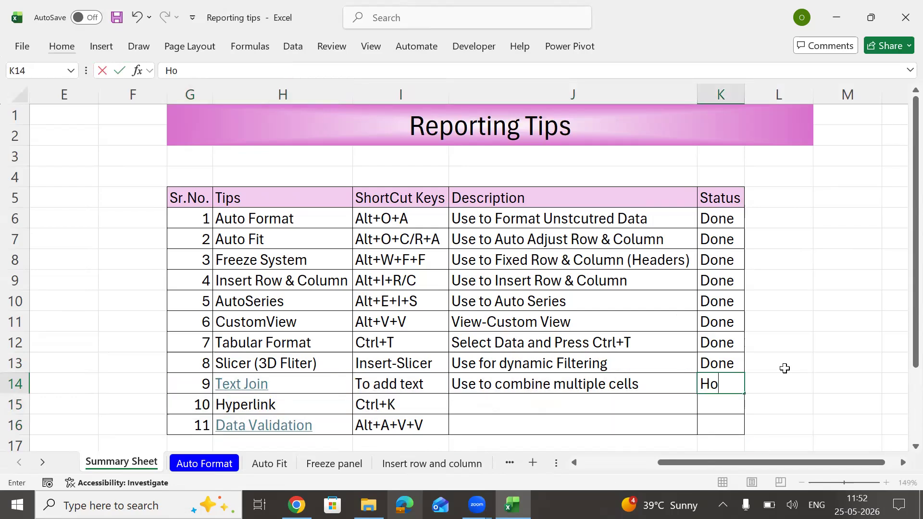
pyautogui.press('BackSpace')
pyautogui.press('BackSpace')
pyautogui.press('BackSpace')
pyautogui.press('BackSpace')
pyautogui.write('Pending')
pyautogui.hotkey('ctrl', 'Return')
pyautogui.press('Up')
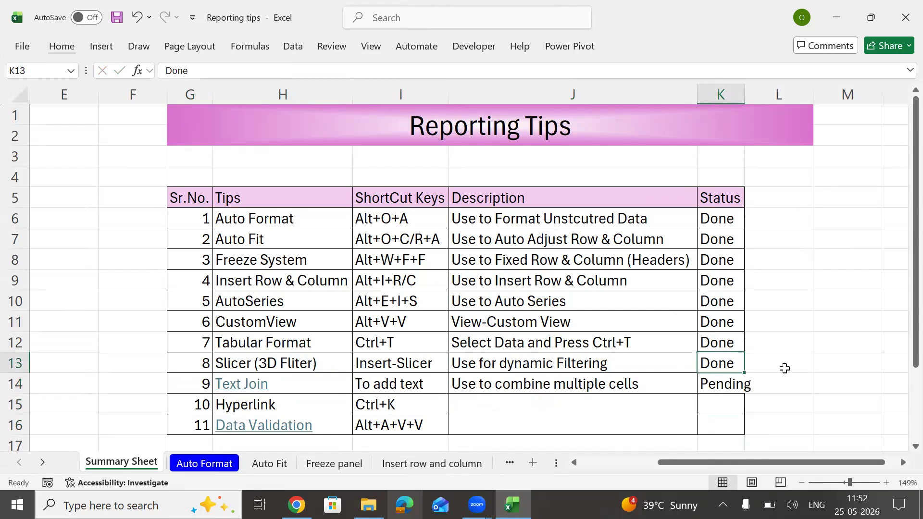
pyautogui.press('Down')
pyautogui.hotkey('alt', 'o')
pyautogui.press('c')
pyautogui.press('a')
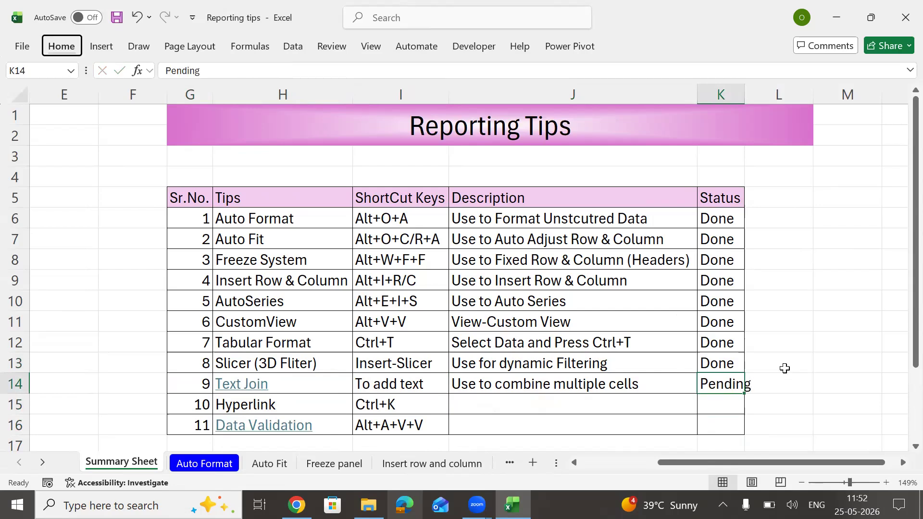
# Step: Fill Pending down with Ctrl+D to the last two tips through K16
pyautogui.hotkey('shift', 'Down')
pyautogui.hotkey('shift', 'Down')
pyautogui.hotkey('ctrl', 'd')
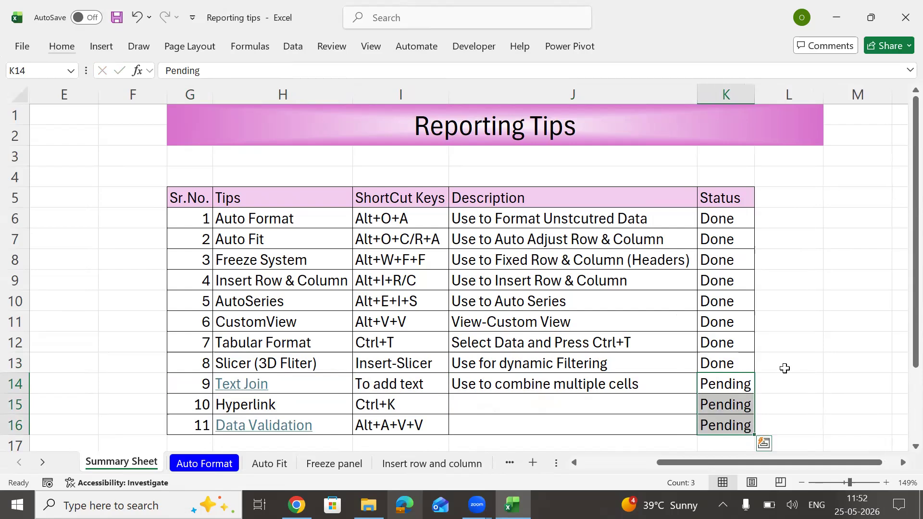
pyautogui.press('Return')
pyautogui.press('Up')
pyautogui.hotkey('shift', 'Down')
pyautogui.hotkey('shift', 'Down')
pyautogui.press('Up')
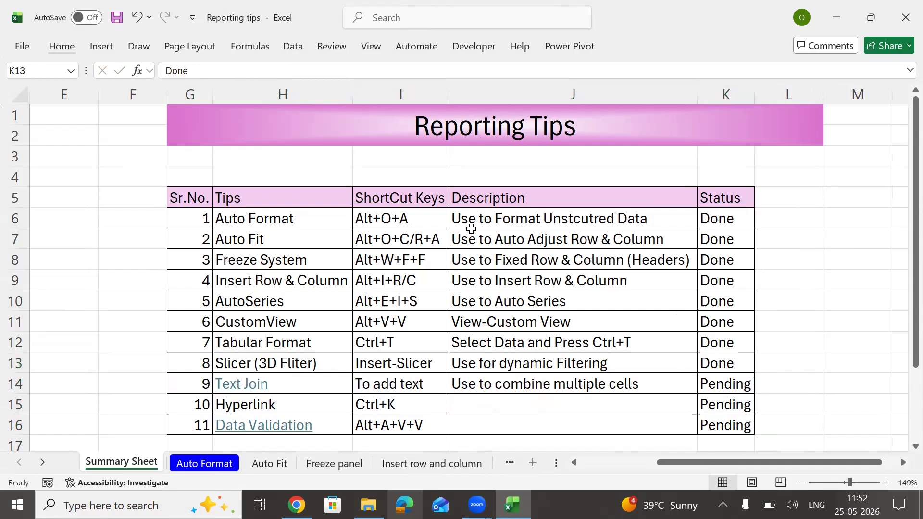
pyautogui.click(244, 222)
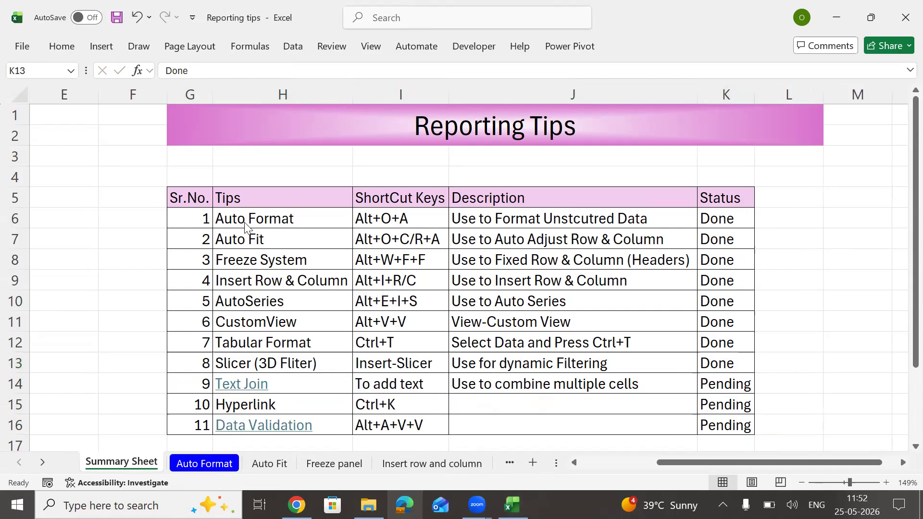